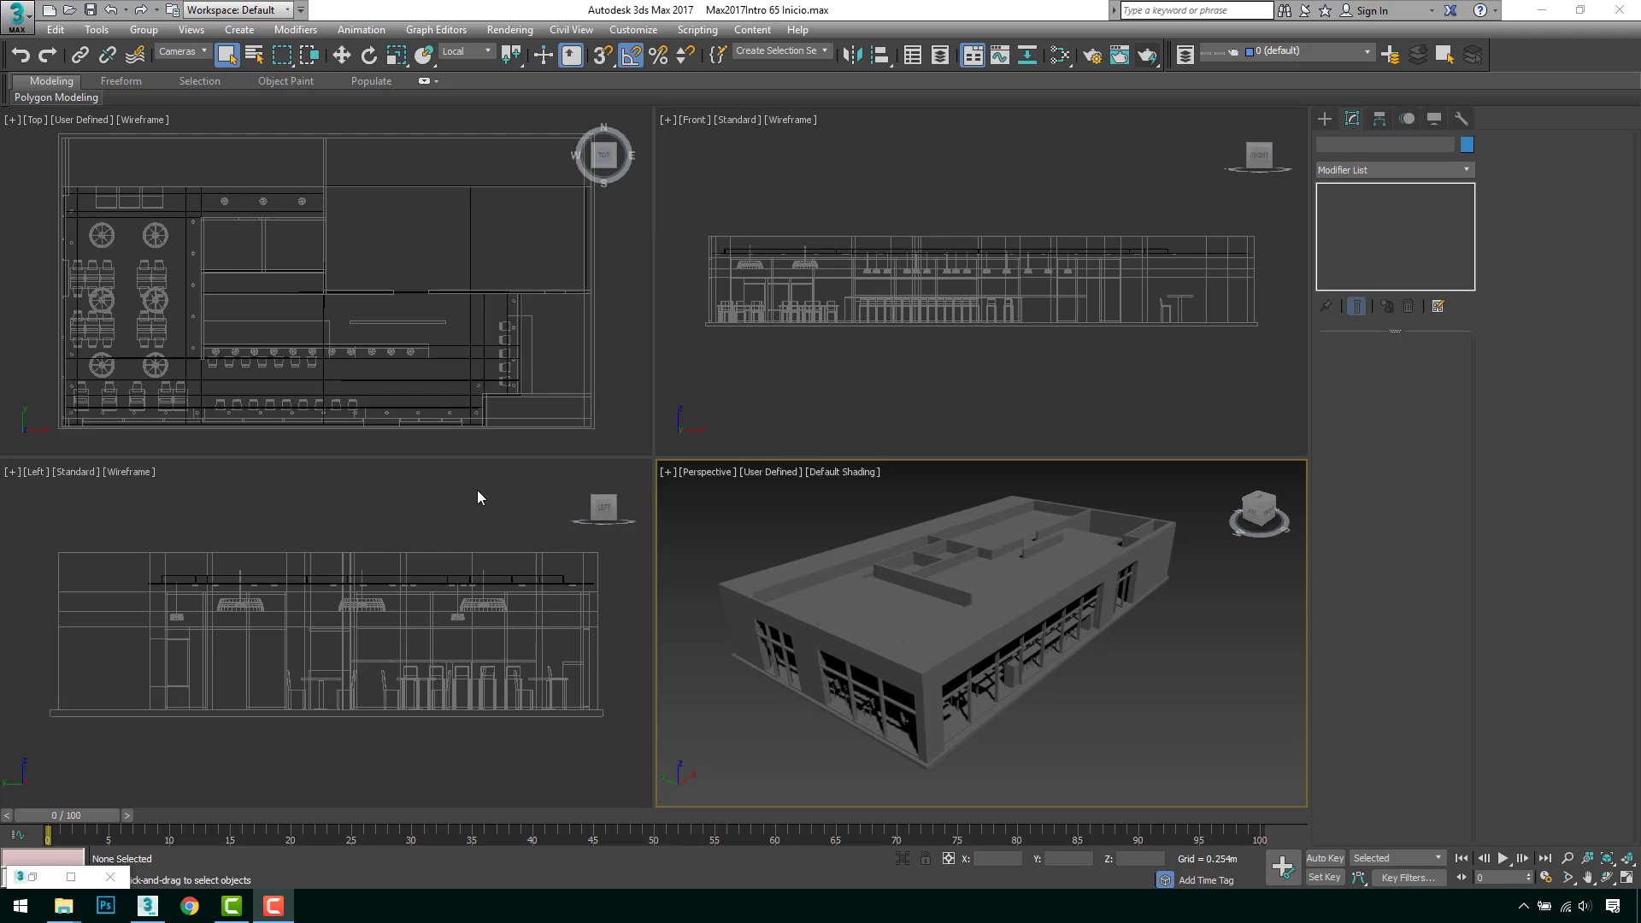
# Step: Activate the Top view and bring up the Standard camera object types for creation
pyautogui.click(440, 372)
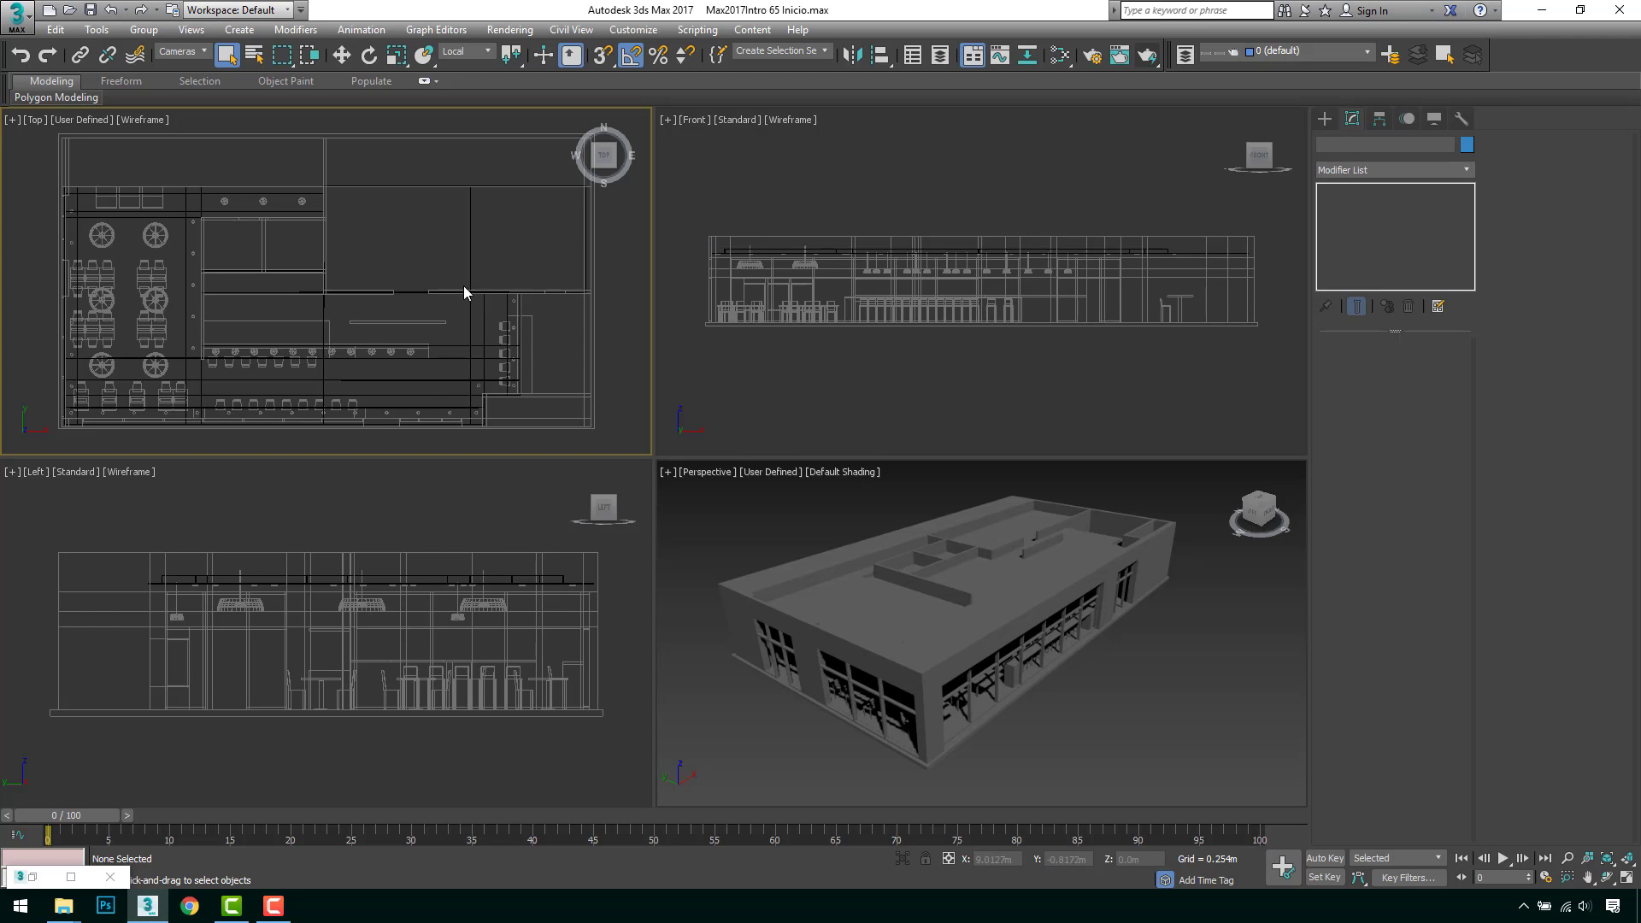
pyautogui.click(1325, 119)
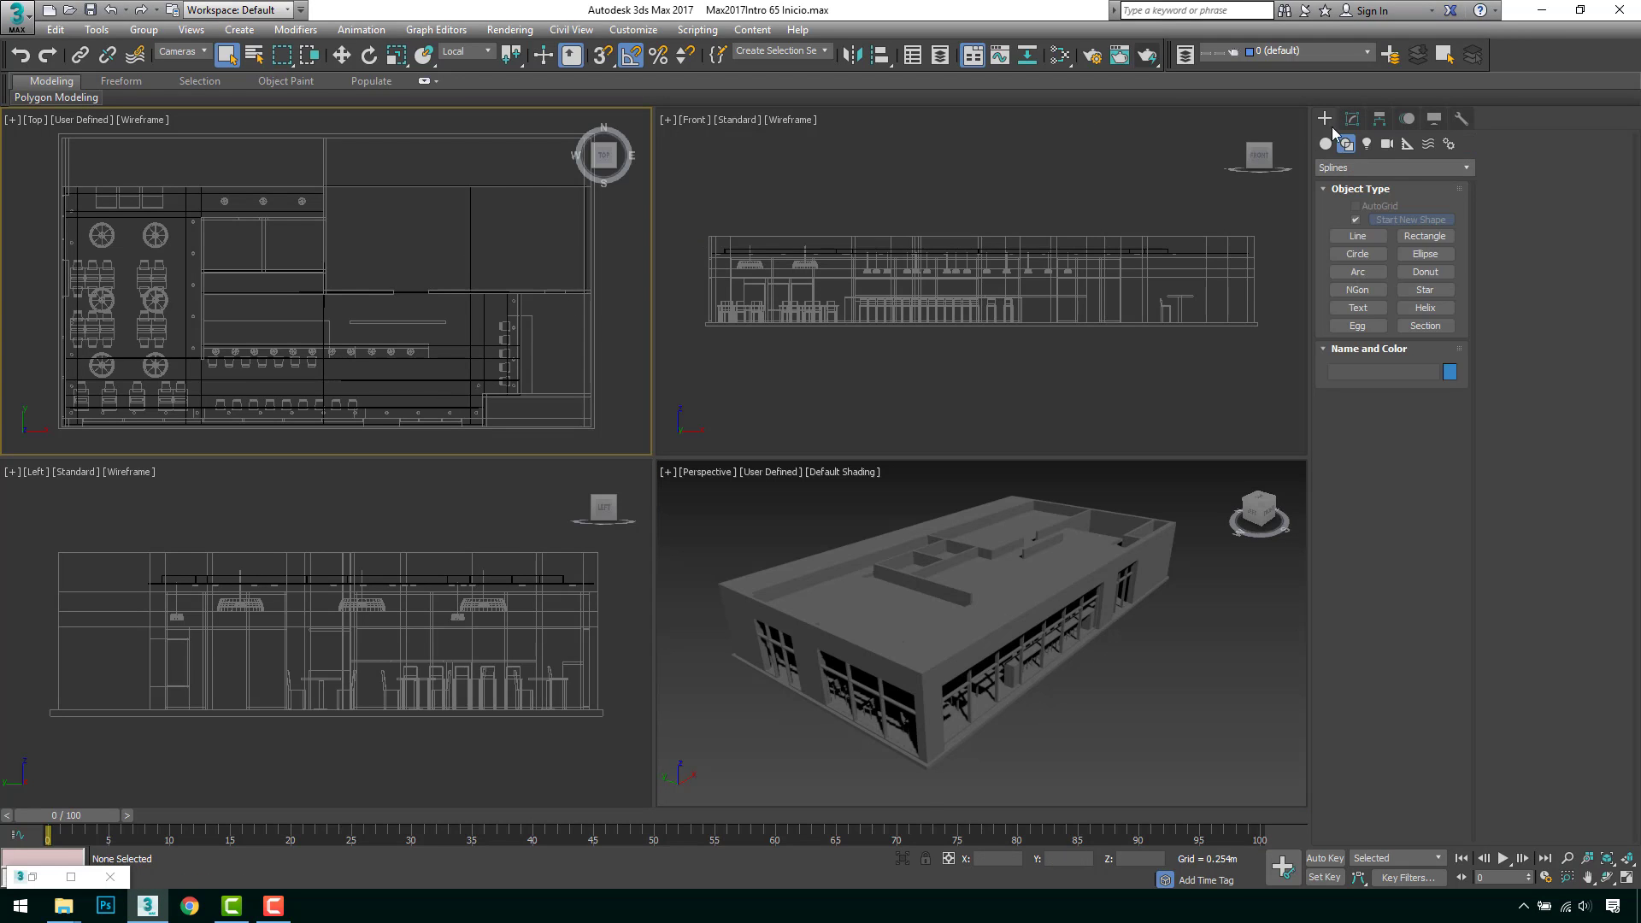
pyautogui.click(1387, 144)
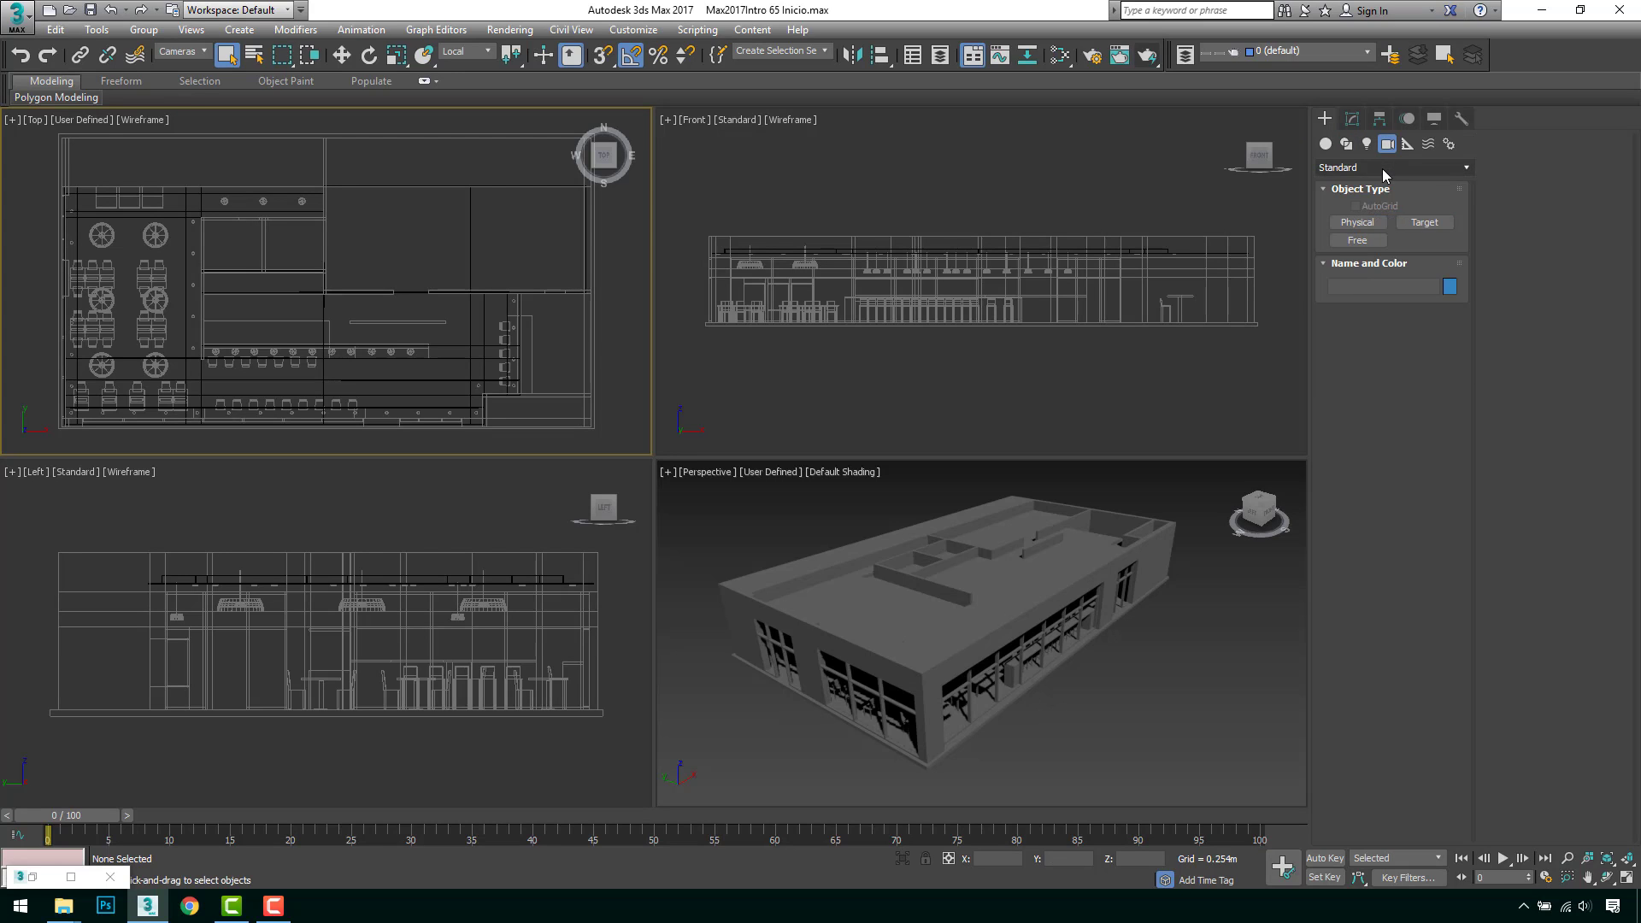
pyautogui.click(1363, 240)
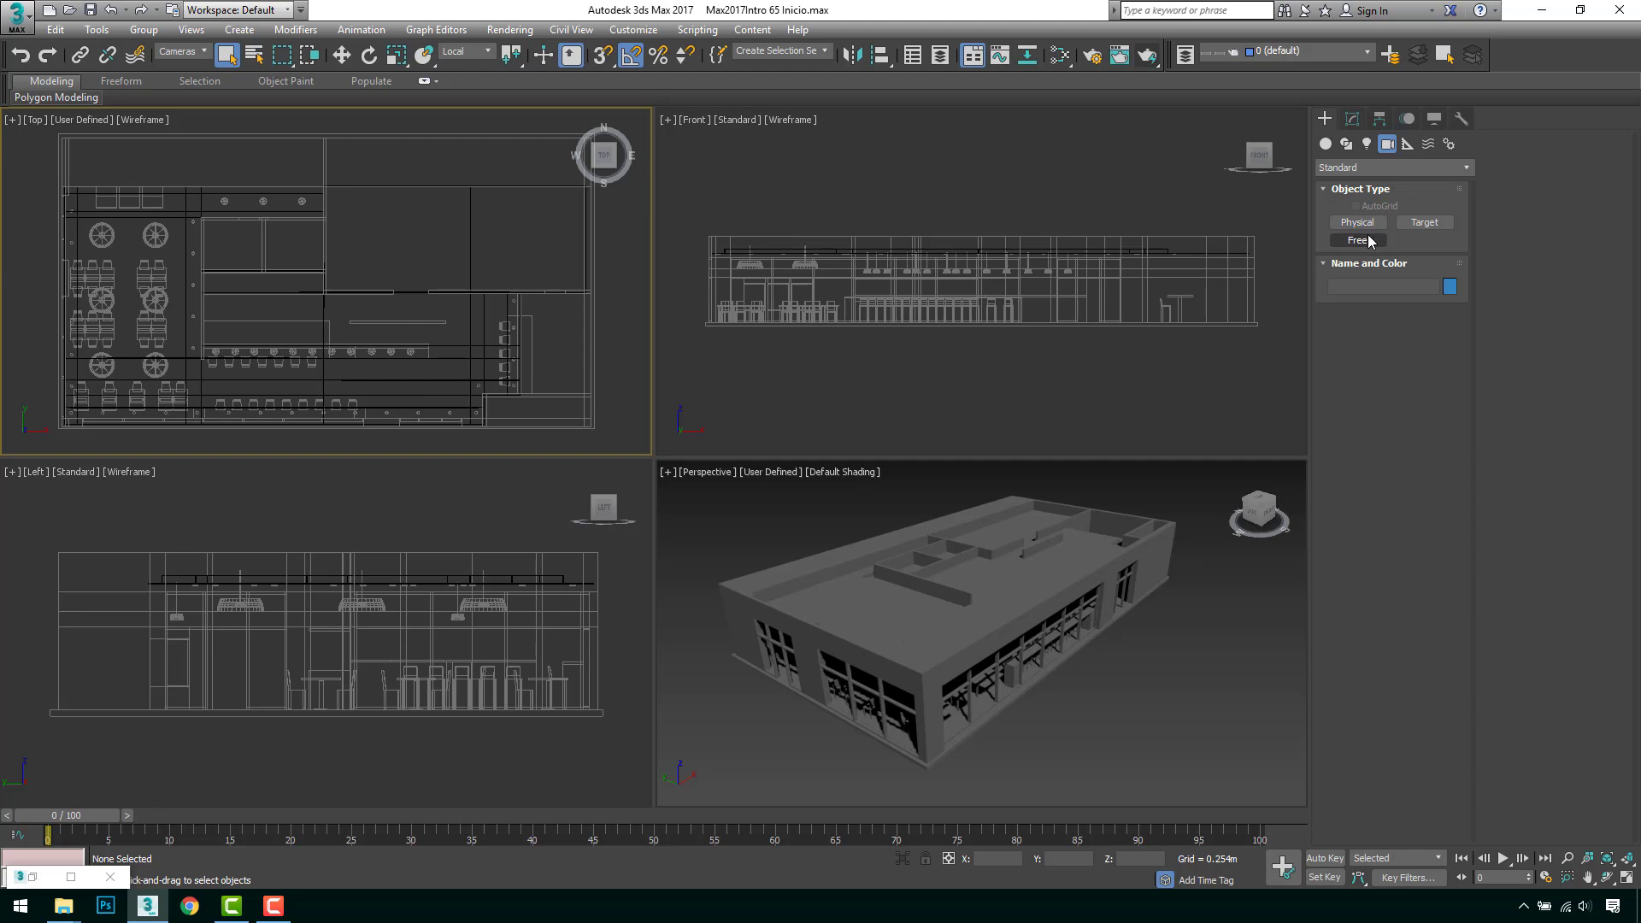
pyautogui.click(268, 329)
pyautogui.moveTo(268, 329); pyautogui.dragTo(363, 369)
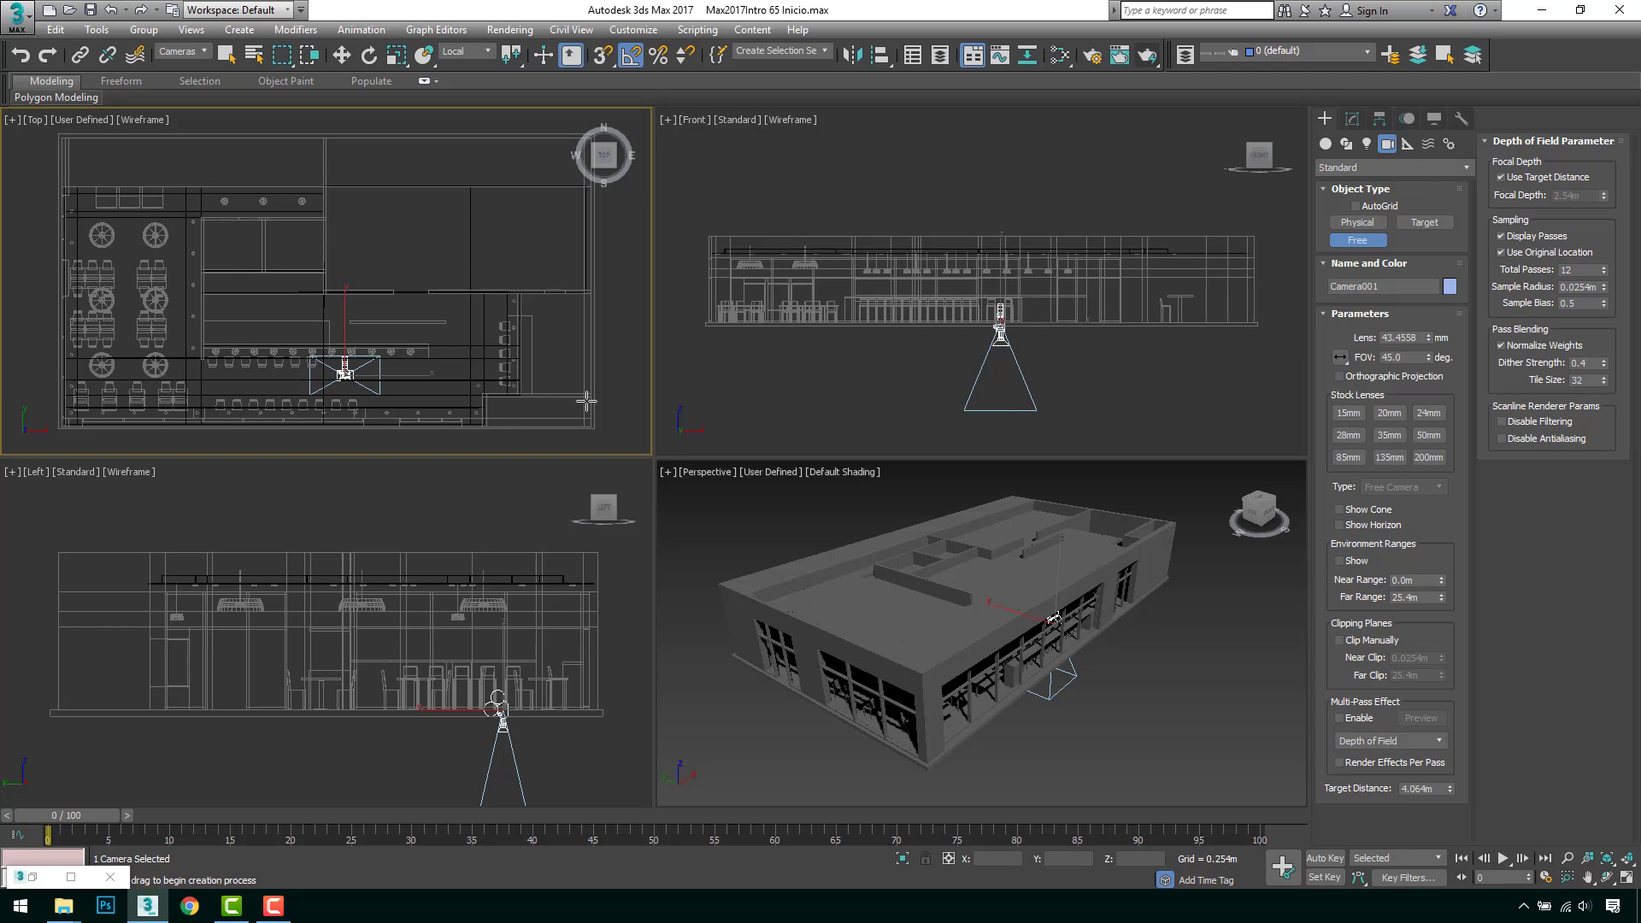
pyautogui.moveTo(467, 370); pyautogui.dragTo(470, 342, button='middle')
pyautogui.press('Delete')
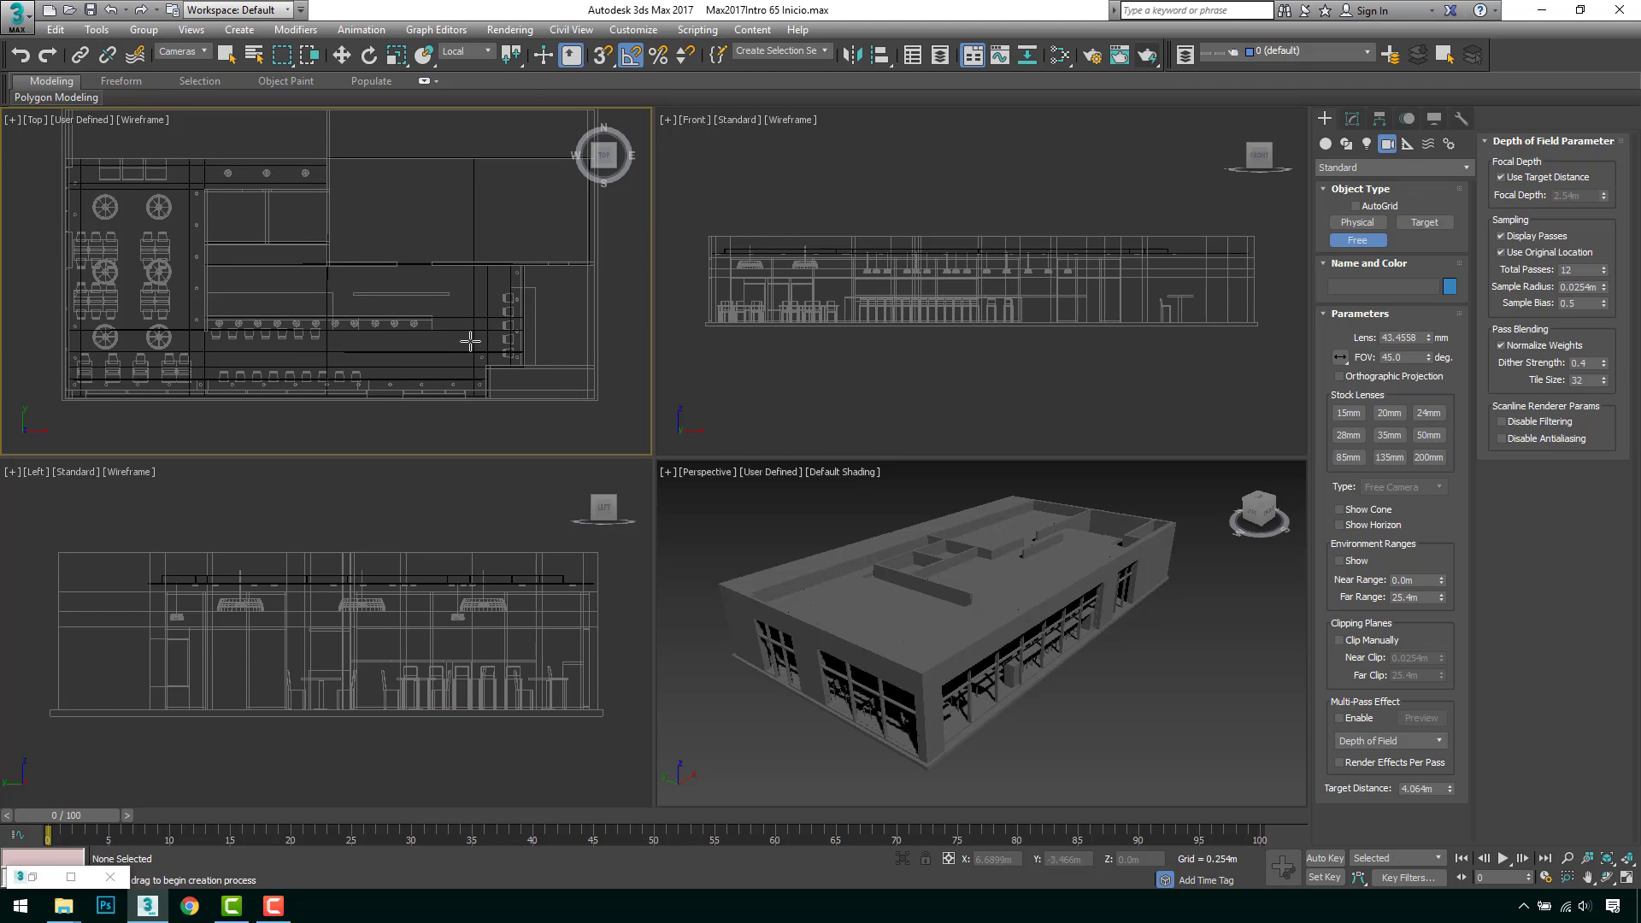
# Step: Create a Physical camera in the Top view just outside the lower wall, aimed diagonally into the building with a target distance of about 11.88 m
pyautogui.click(1357, 222)
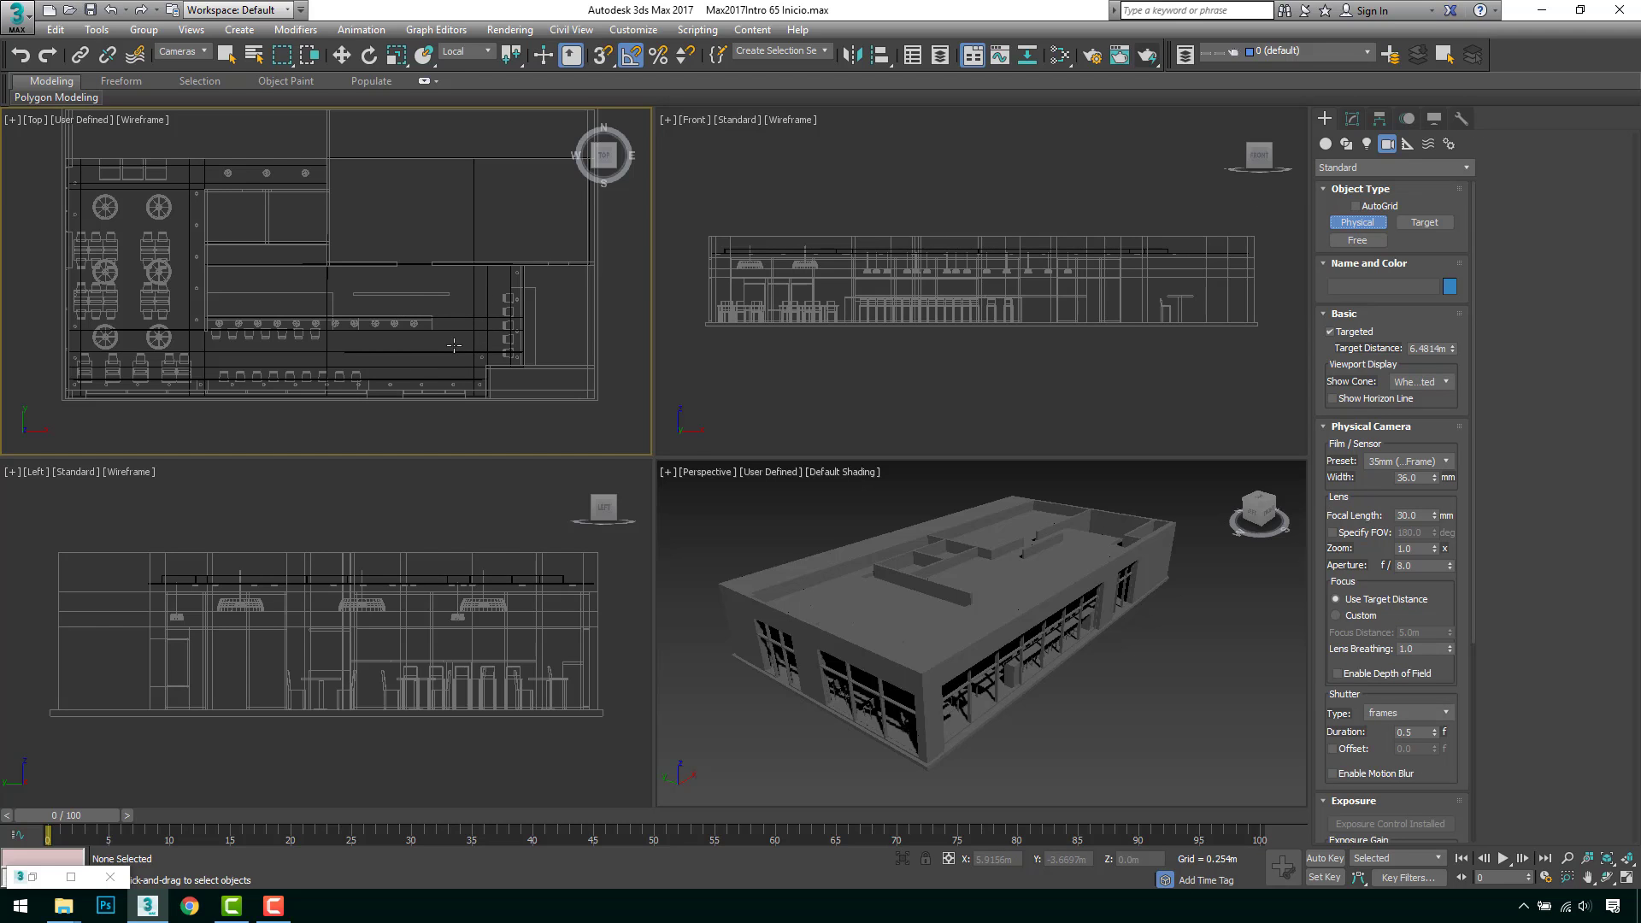
pyautogui.click(432, 424)
pyautogui.moveTo(432, 425); pyautogui.dragTo(396, 366)
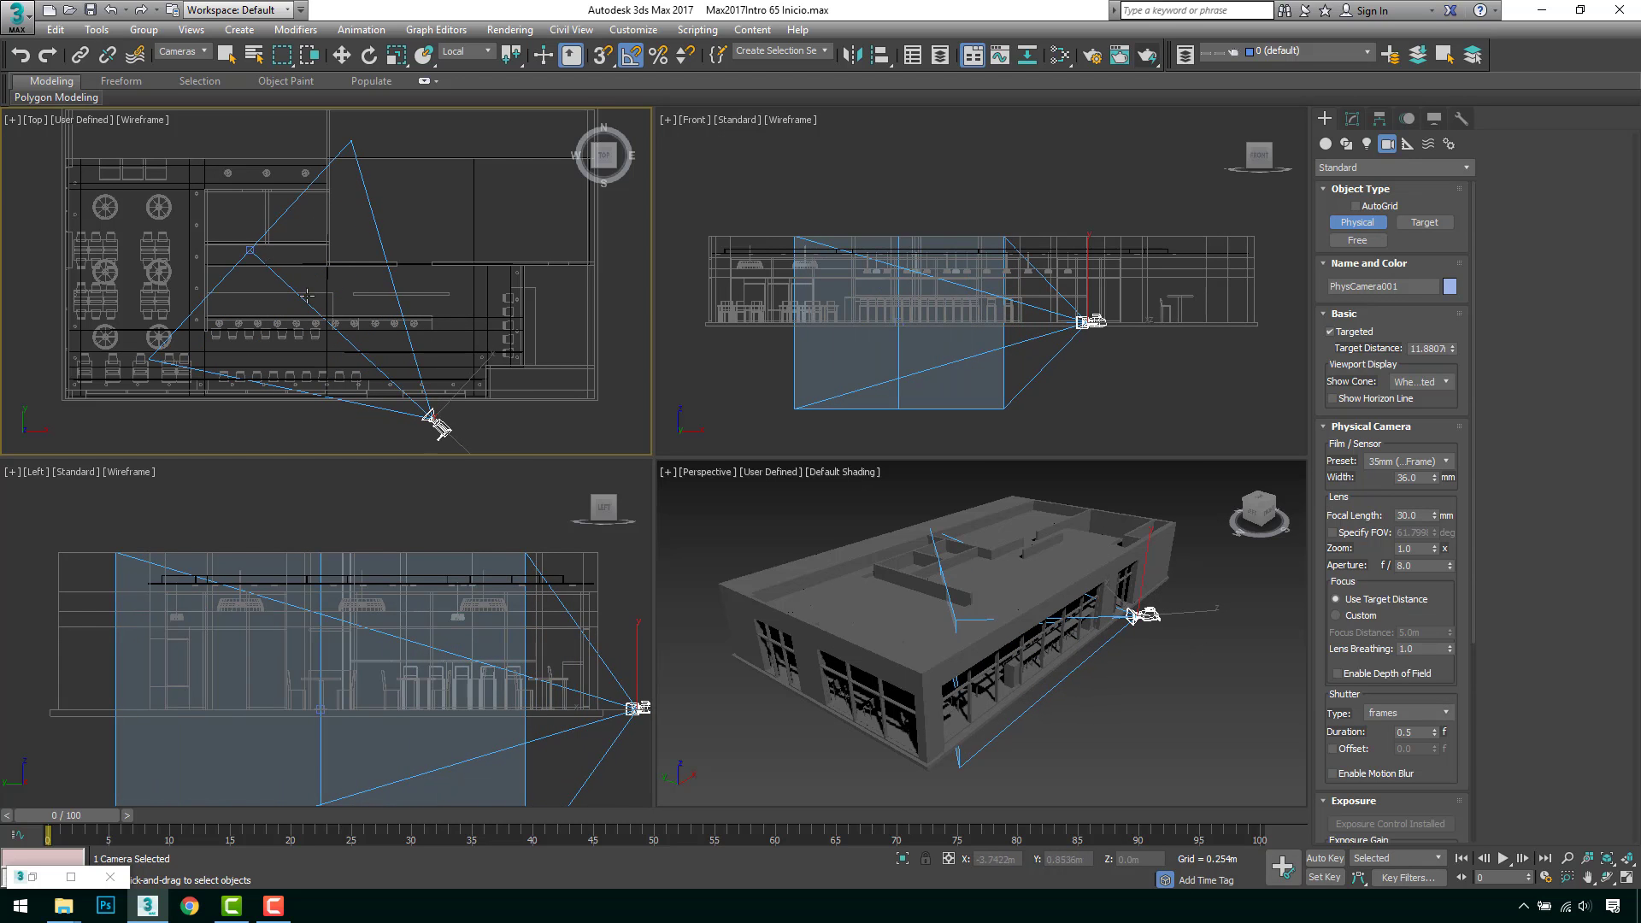
pyautogui.rightClick(387, 341)
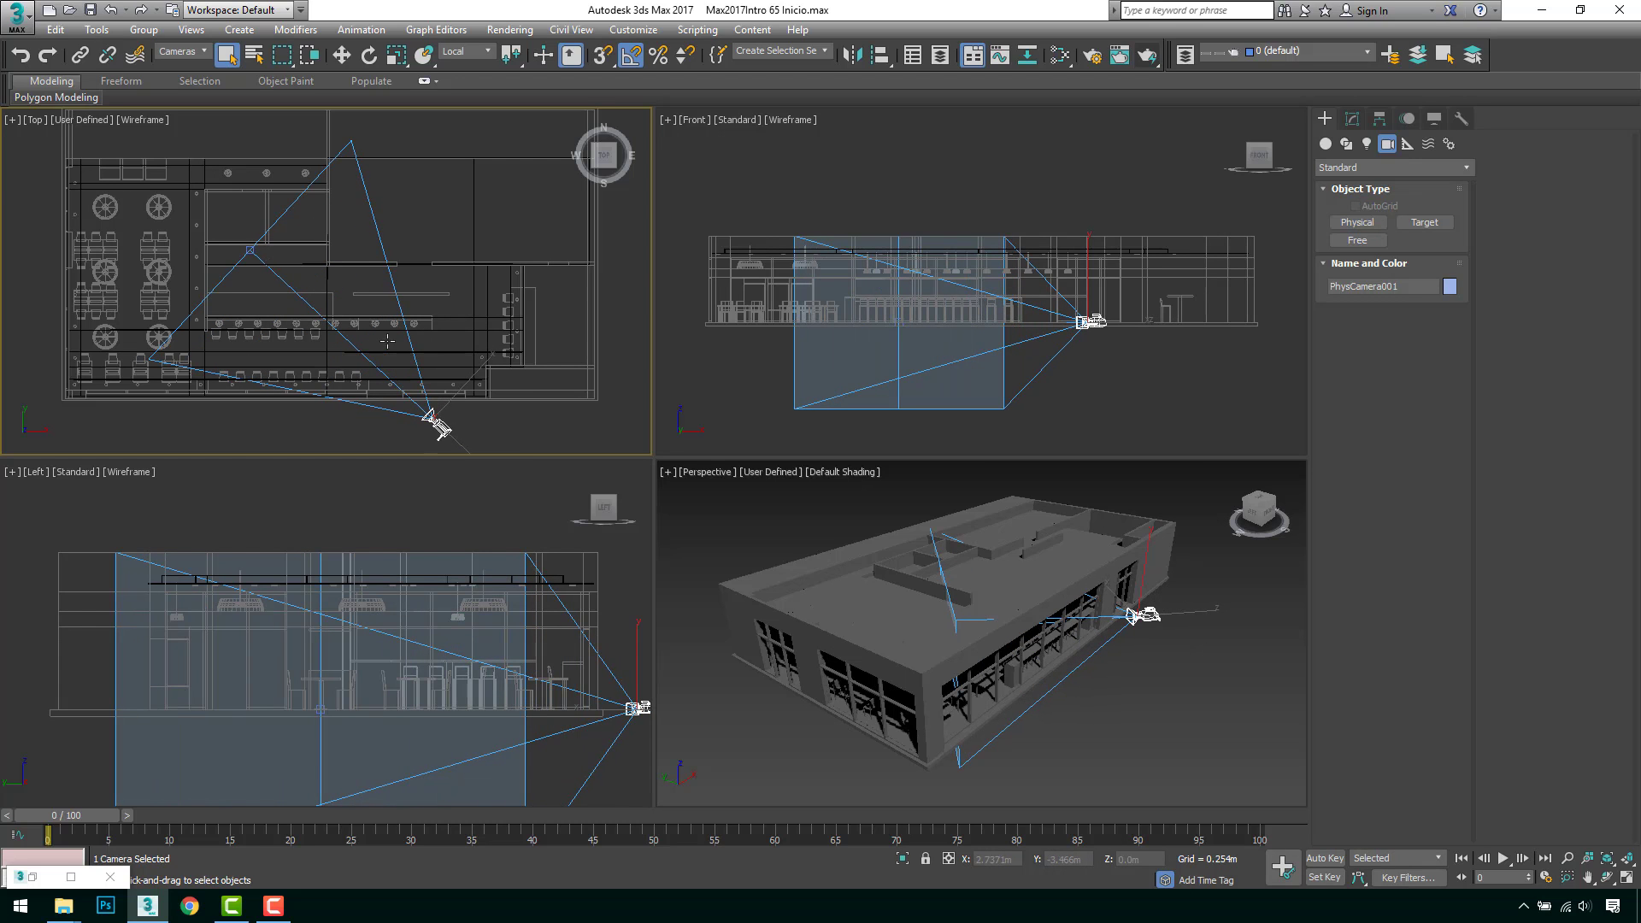
# Step: Make the physical camera untargeted and move it in the Top view to about X 7.07 m, Y -5.91 m
pyautogui.press('w')
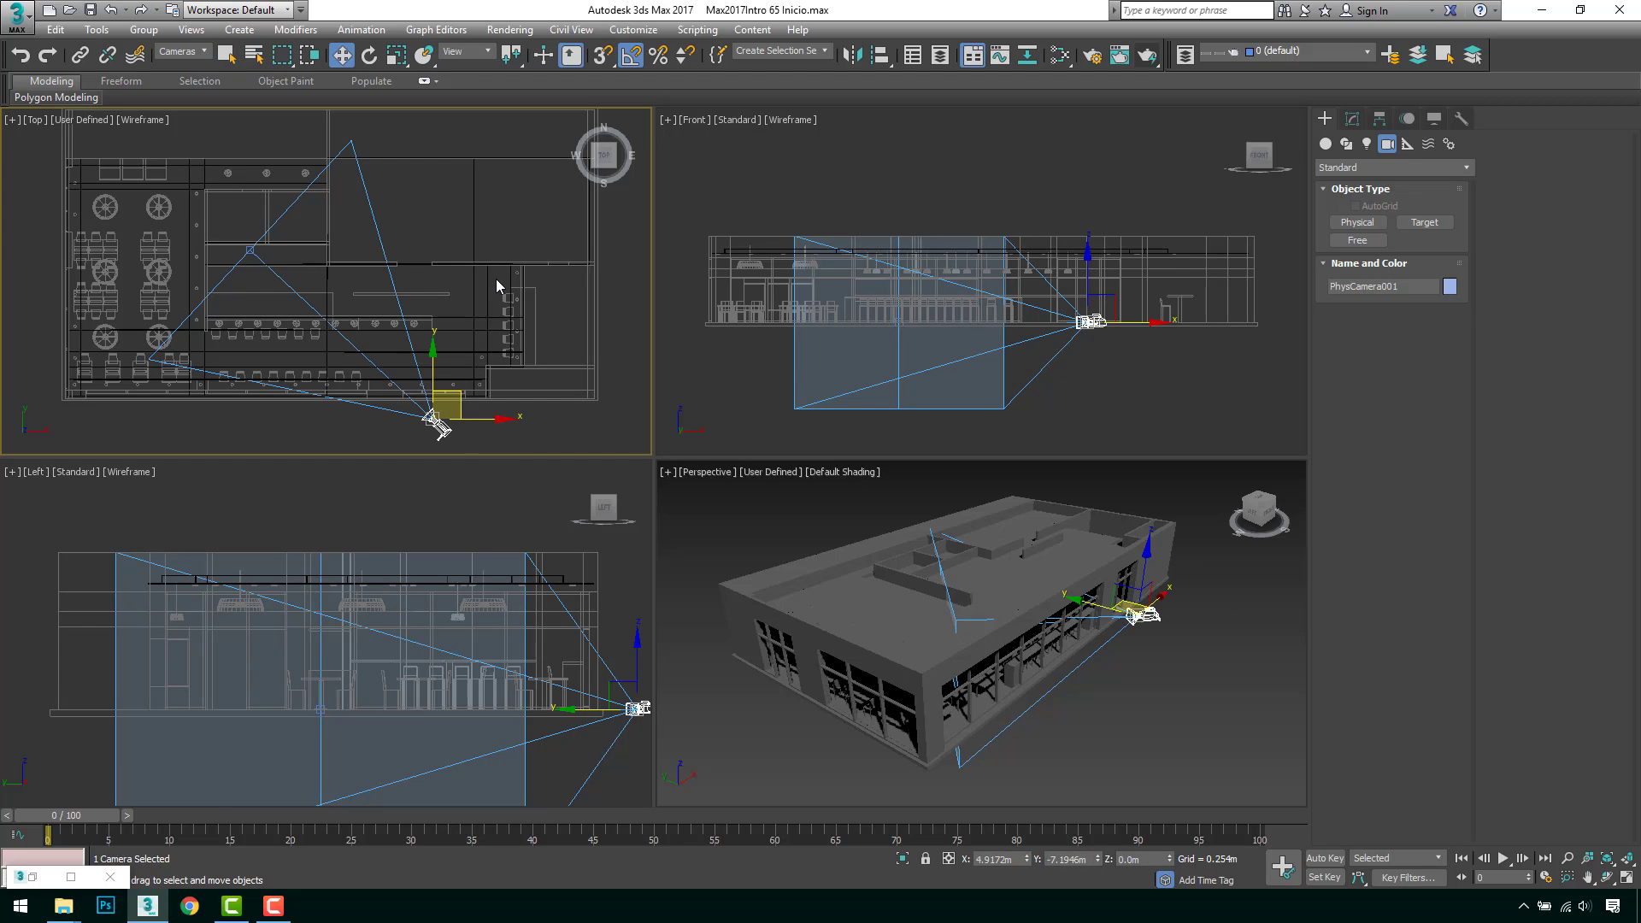
pyautogui.click(1352, 119)
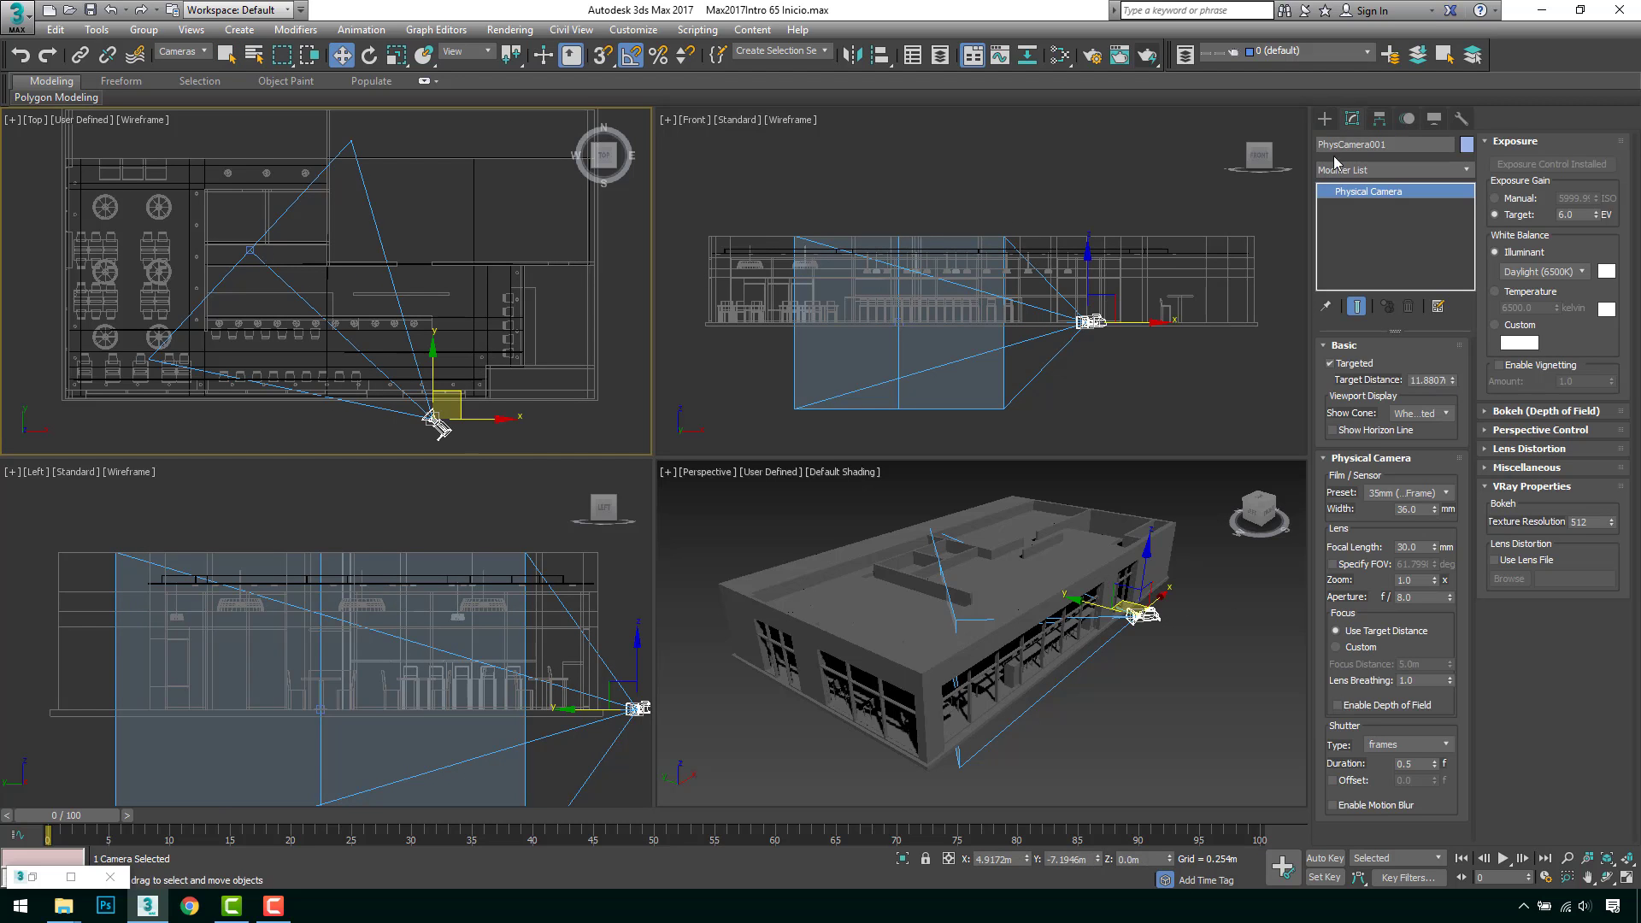
pyautogui.click(1360, 366)
pyautogui.moveTo(464, 406); pyautogui.dragTo(508, 395)
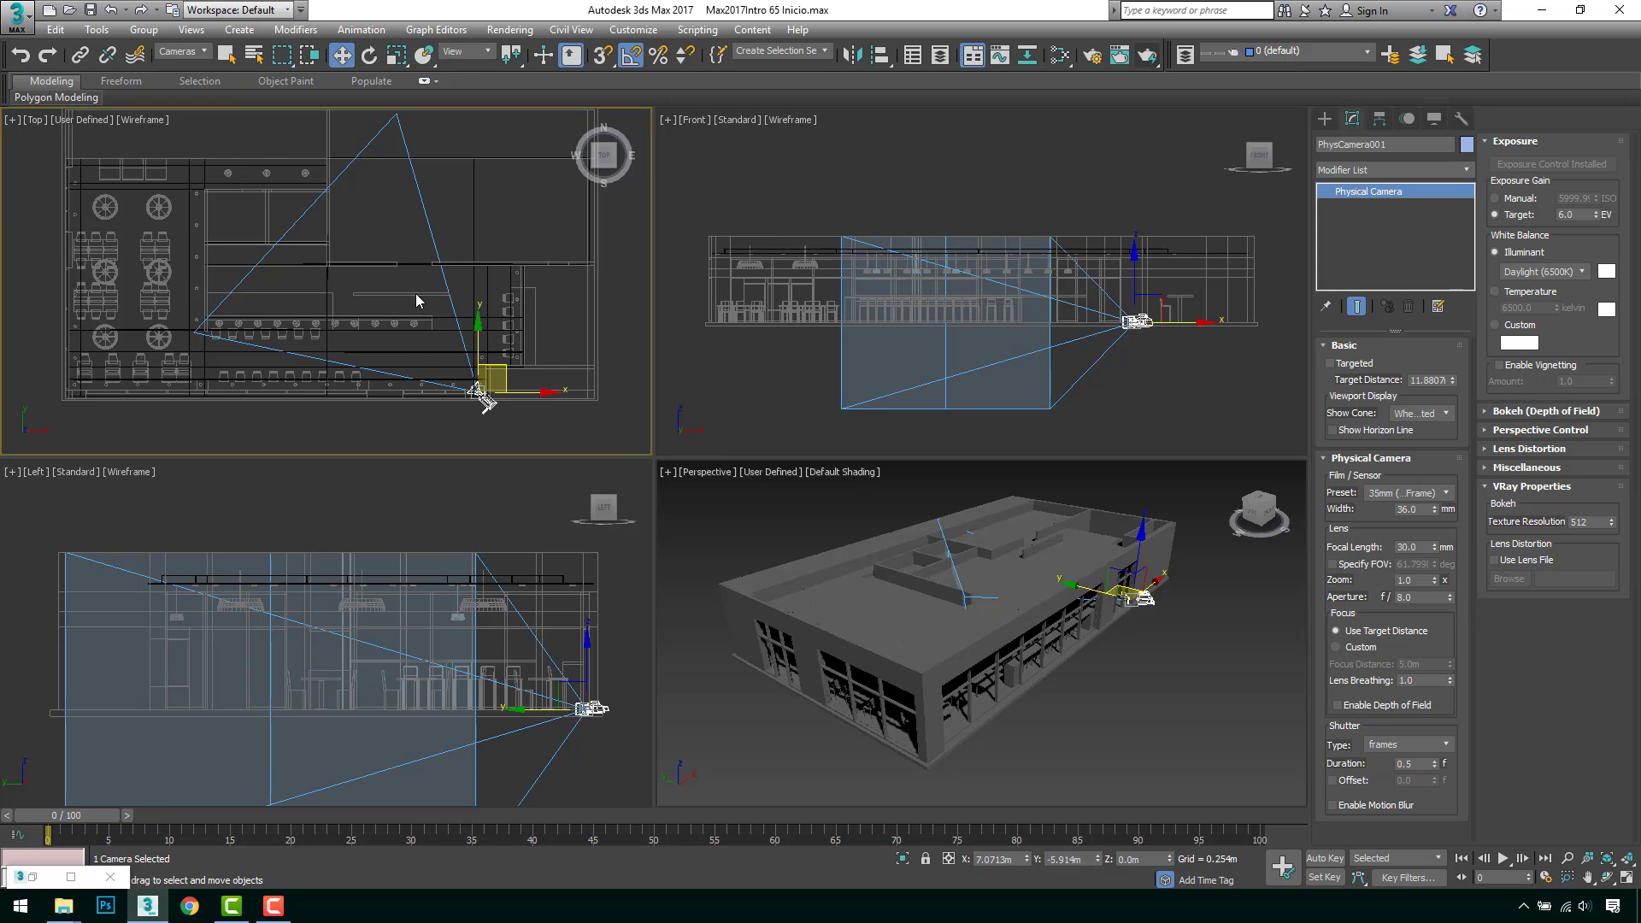
# Step: Switch rotation to the View reference coordinate system and reset the camera's Z rotation to 0
pyautogui.click(368, 54)
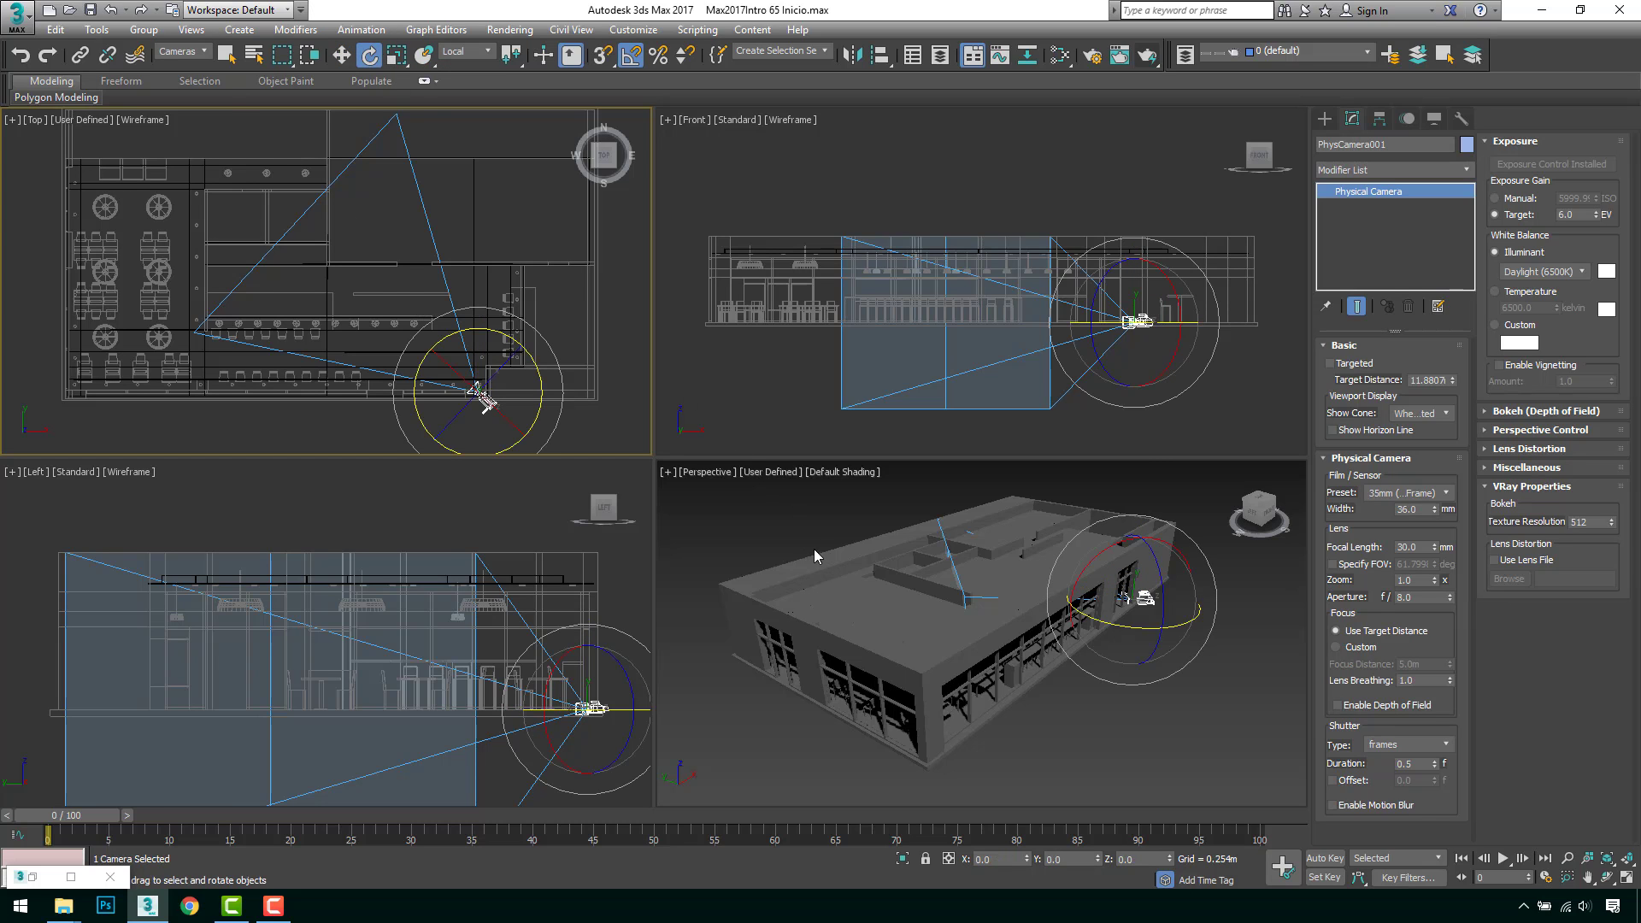
pyautogui.moveTo(494, 343); pyautogui.dragTo(464, 280, button='middle')
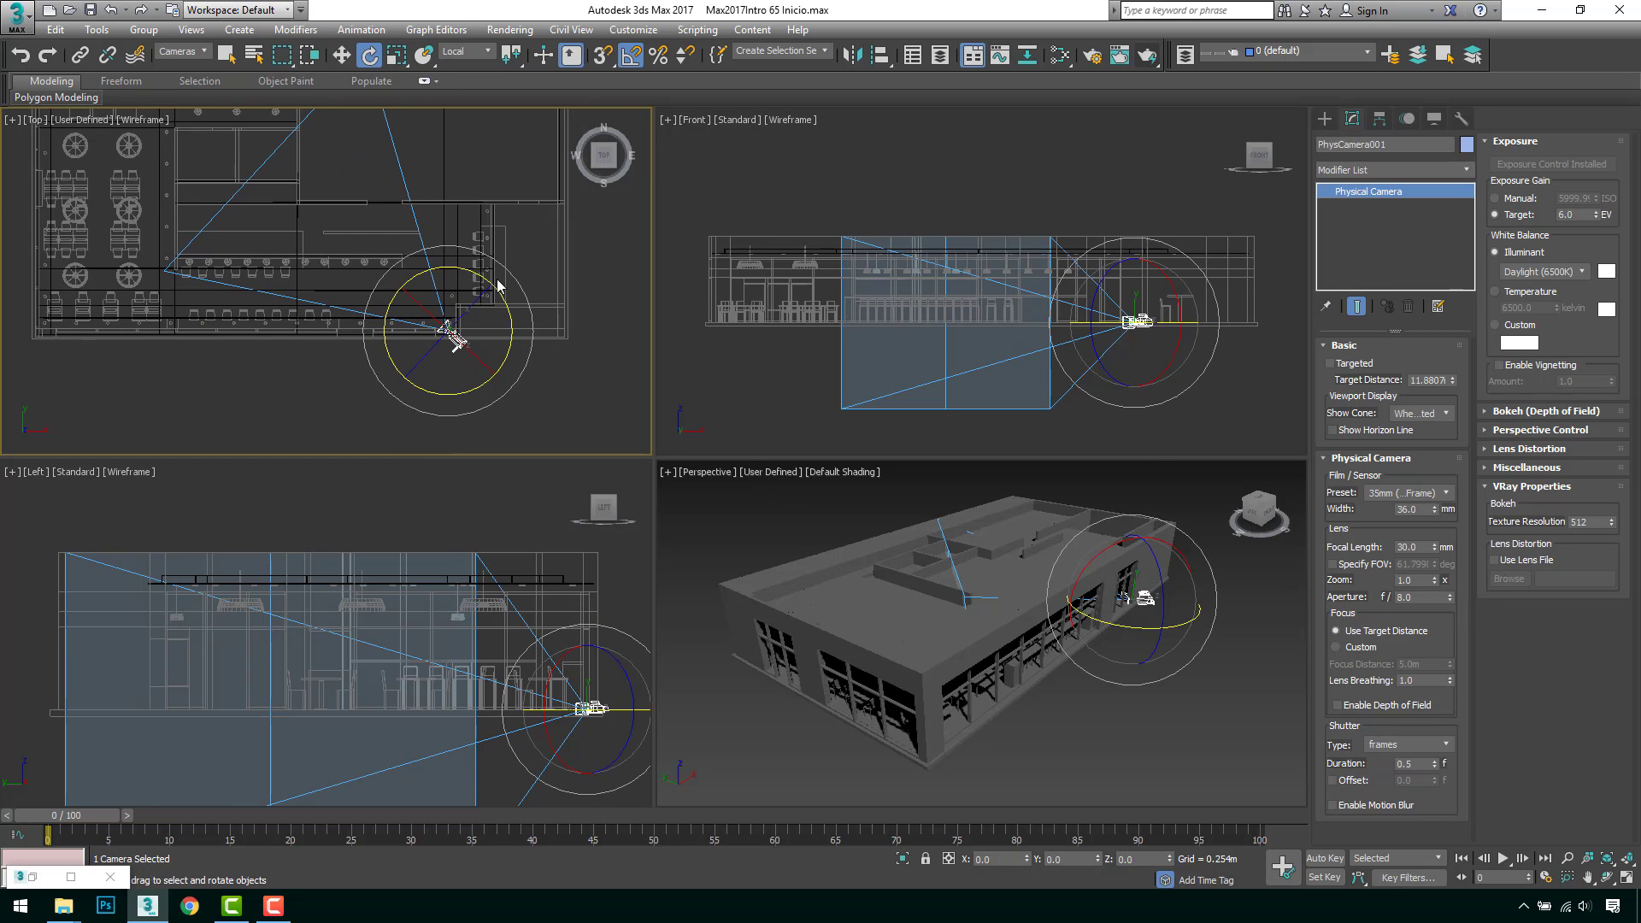
pyautogui.click(466, 51)
pyautogui.click(470, 66)
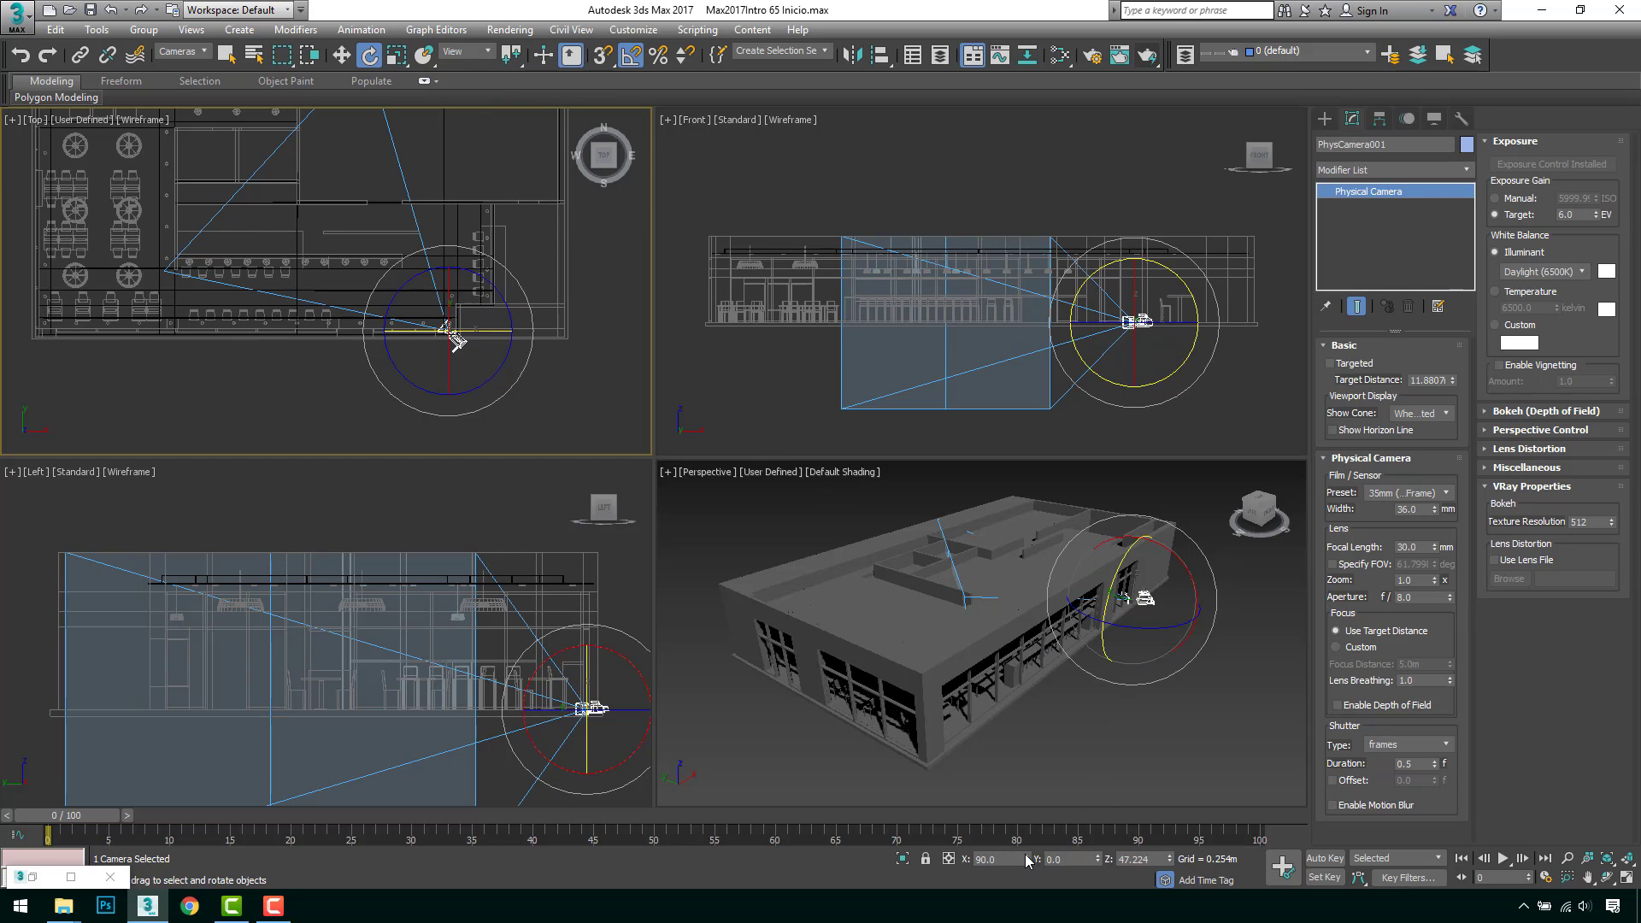
pyautogui.rightClick(1167, 859)
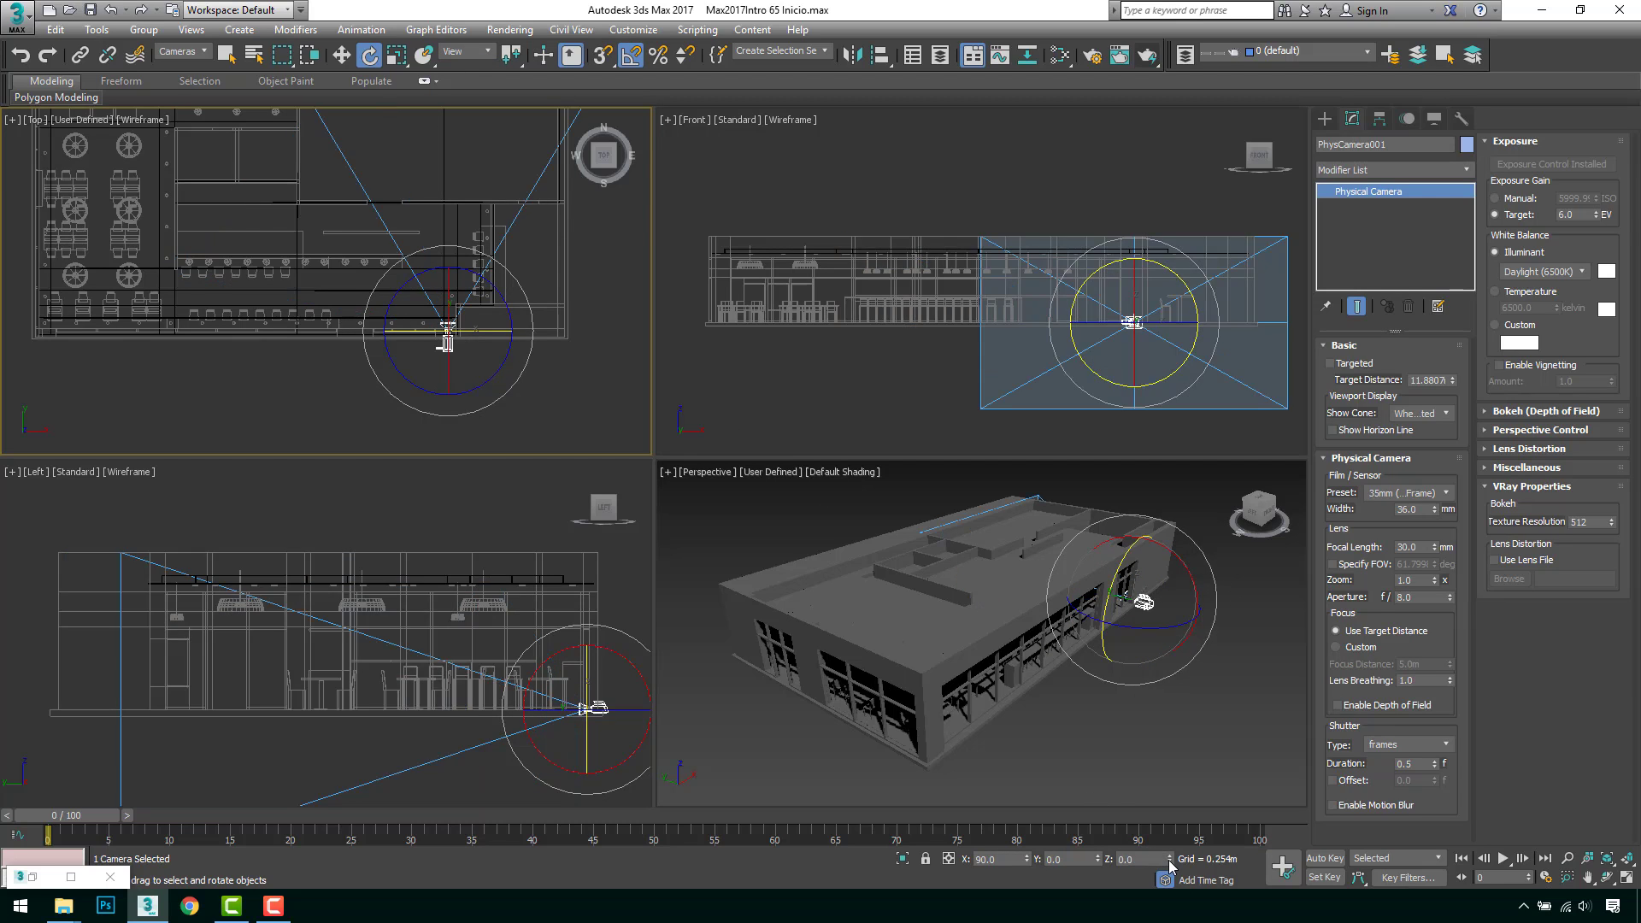
pyautogui.moveTo(509, 306); pyautogui.dragTo(507, 323, button='middle')
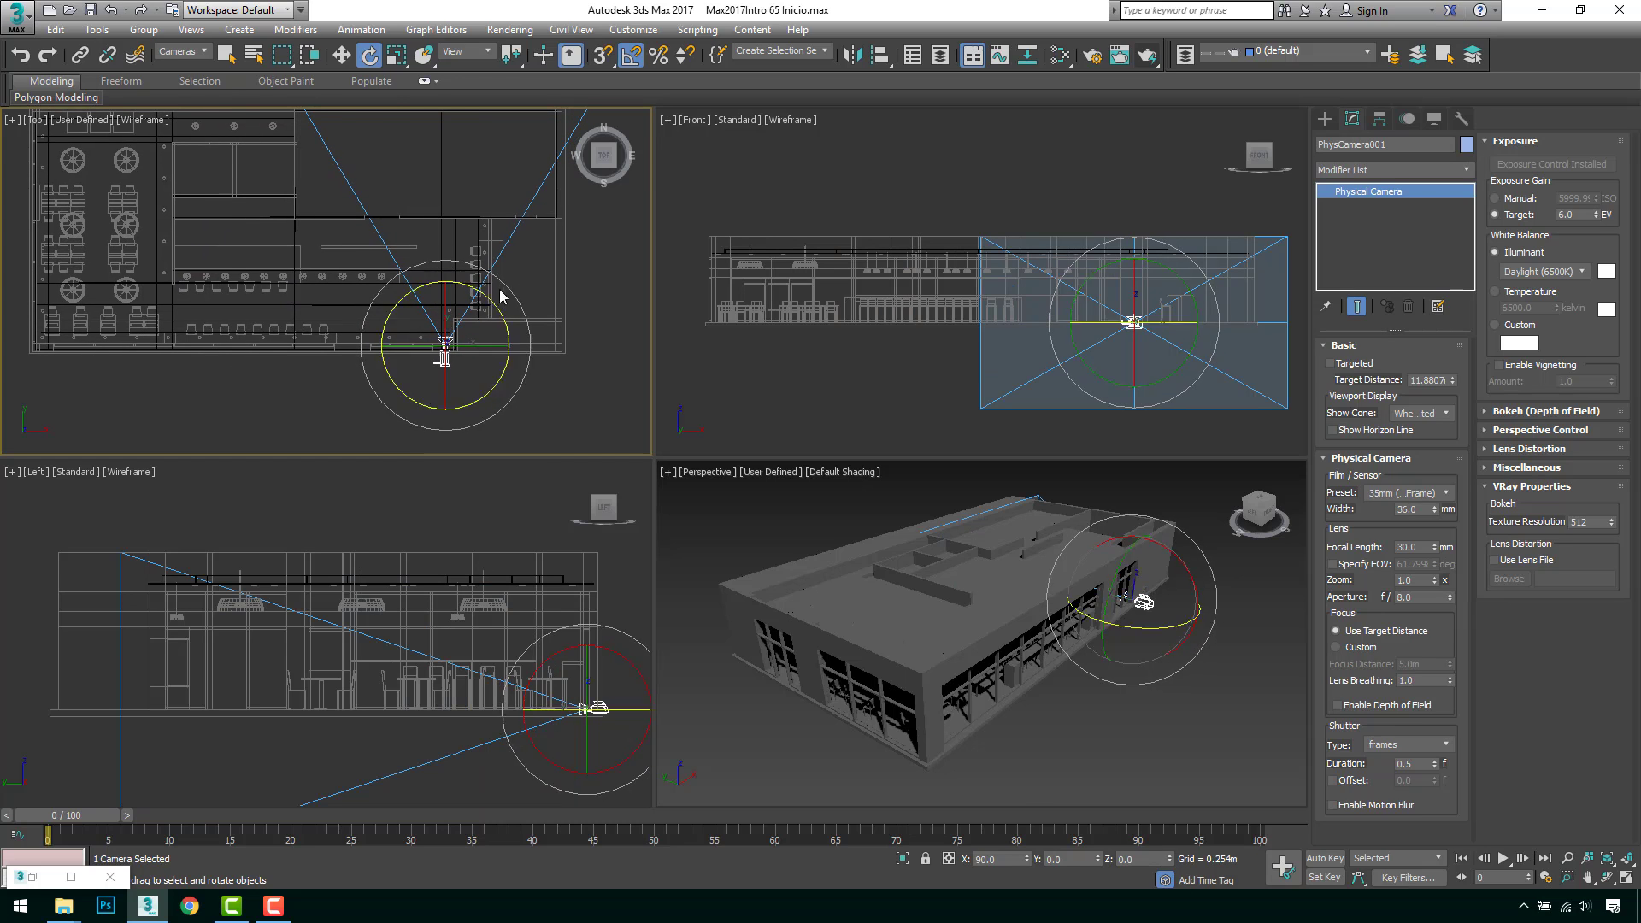
# Step: Zero the camera's X rotation and set it back to 90 degrees
pyautogui.rightClick(1028, 860)
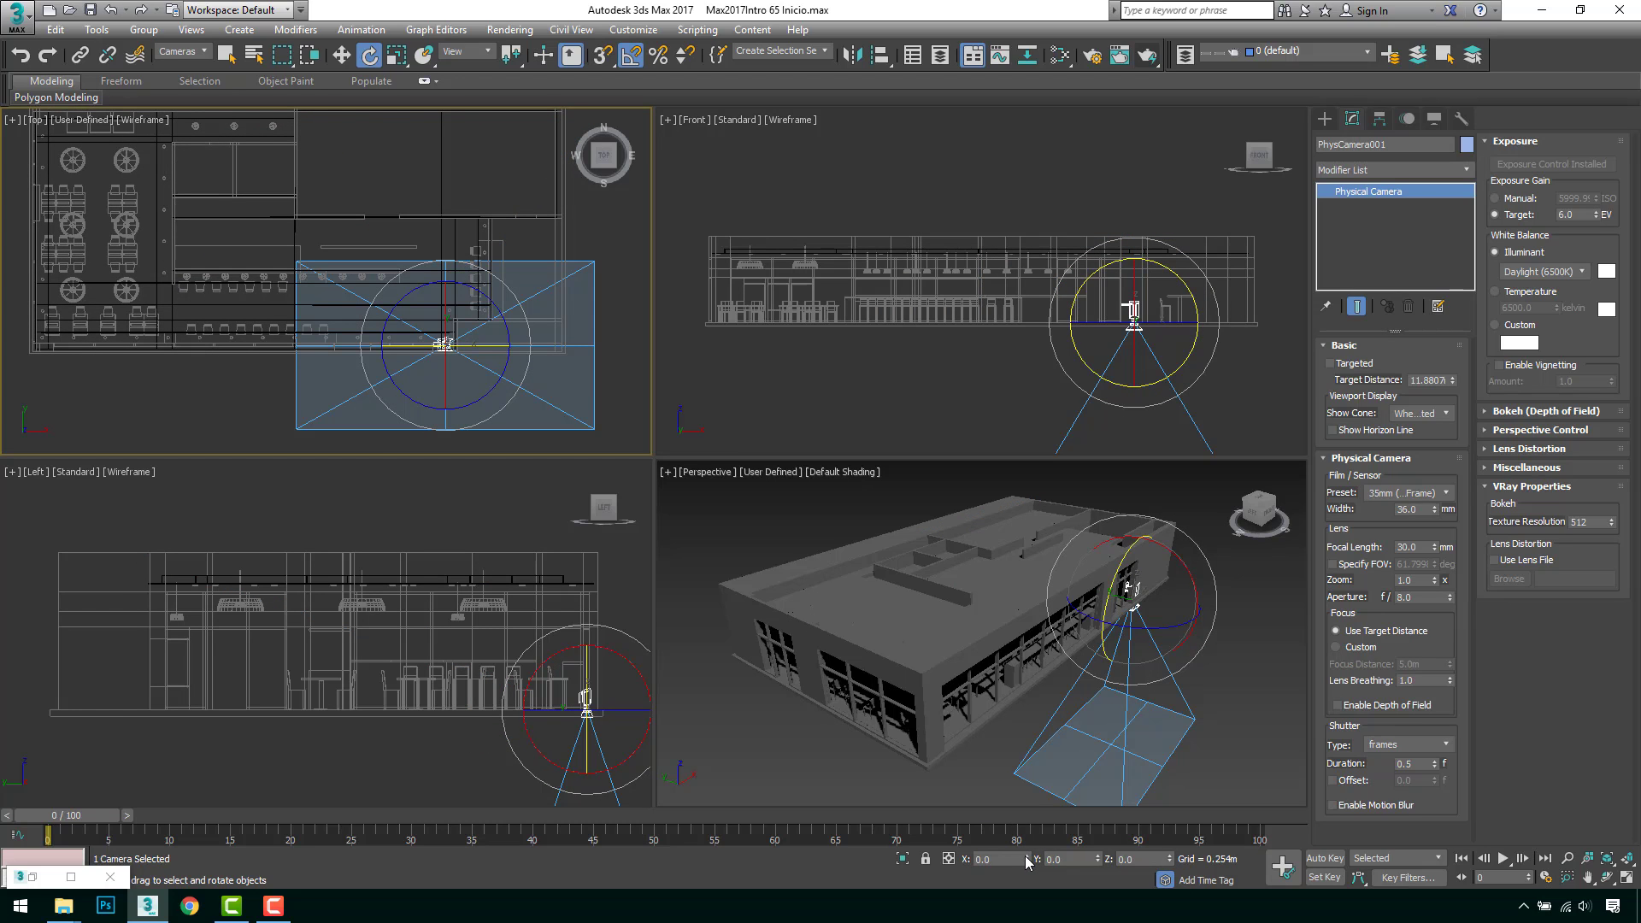
pyautogui.click(972, 859)
pyautogui.write('90')
pyautogui.press('Return')
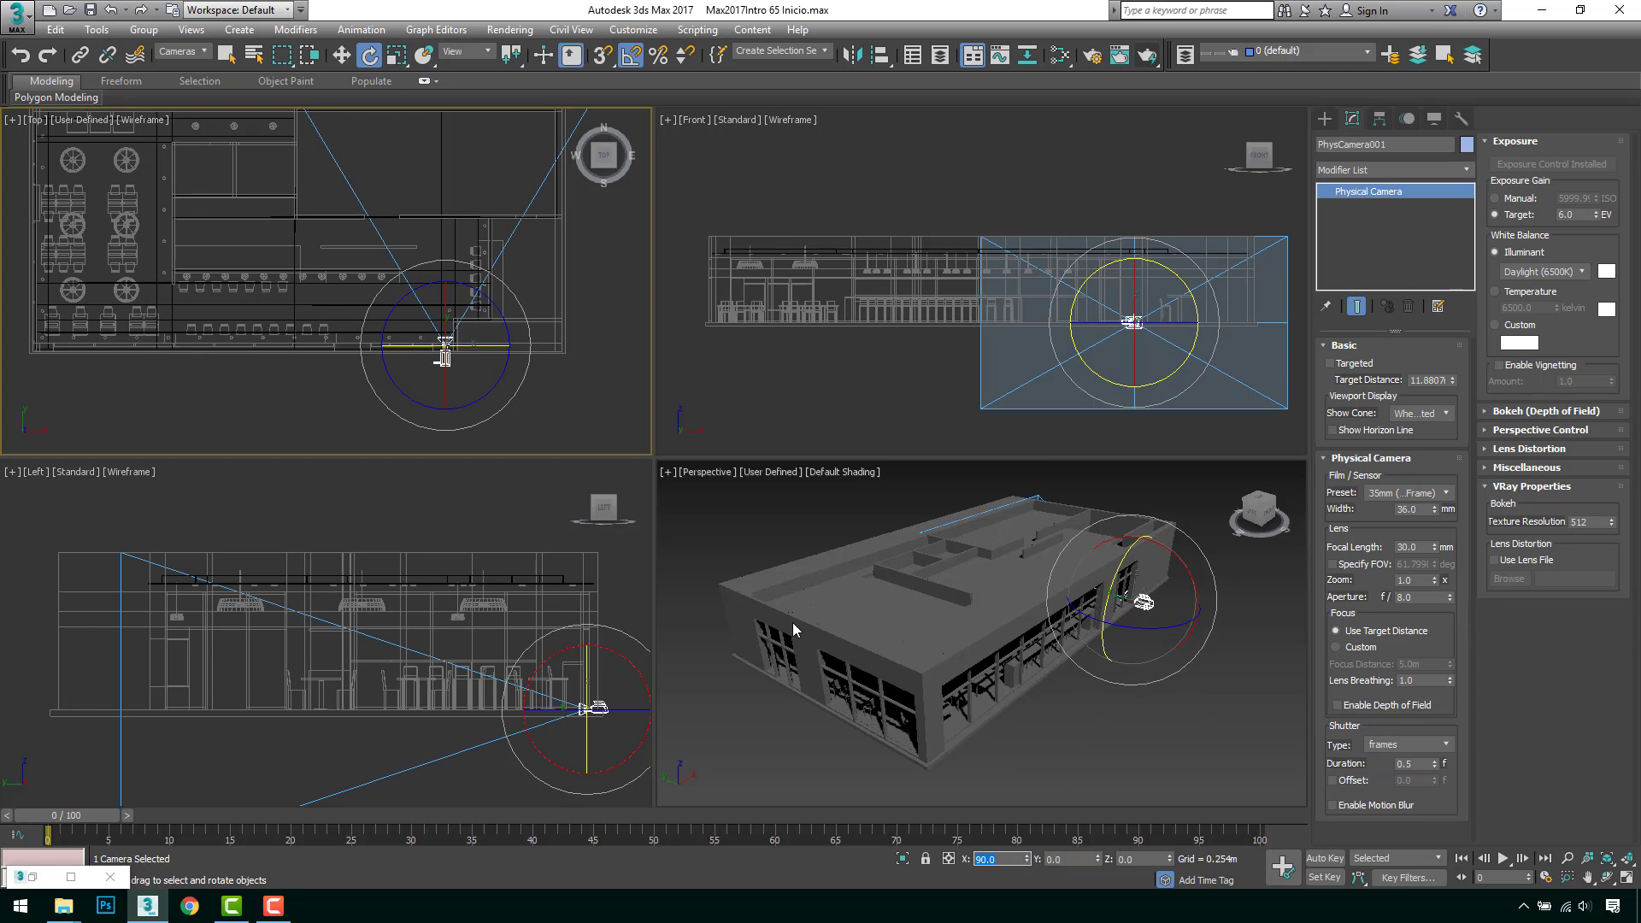
# Step: Switch the Perspective viewport to the view through the physical camera
pyautogui.scroll(3, 458, 329)
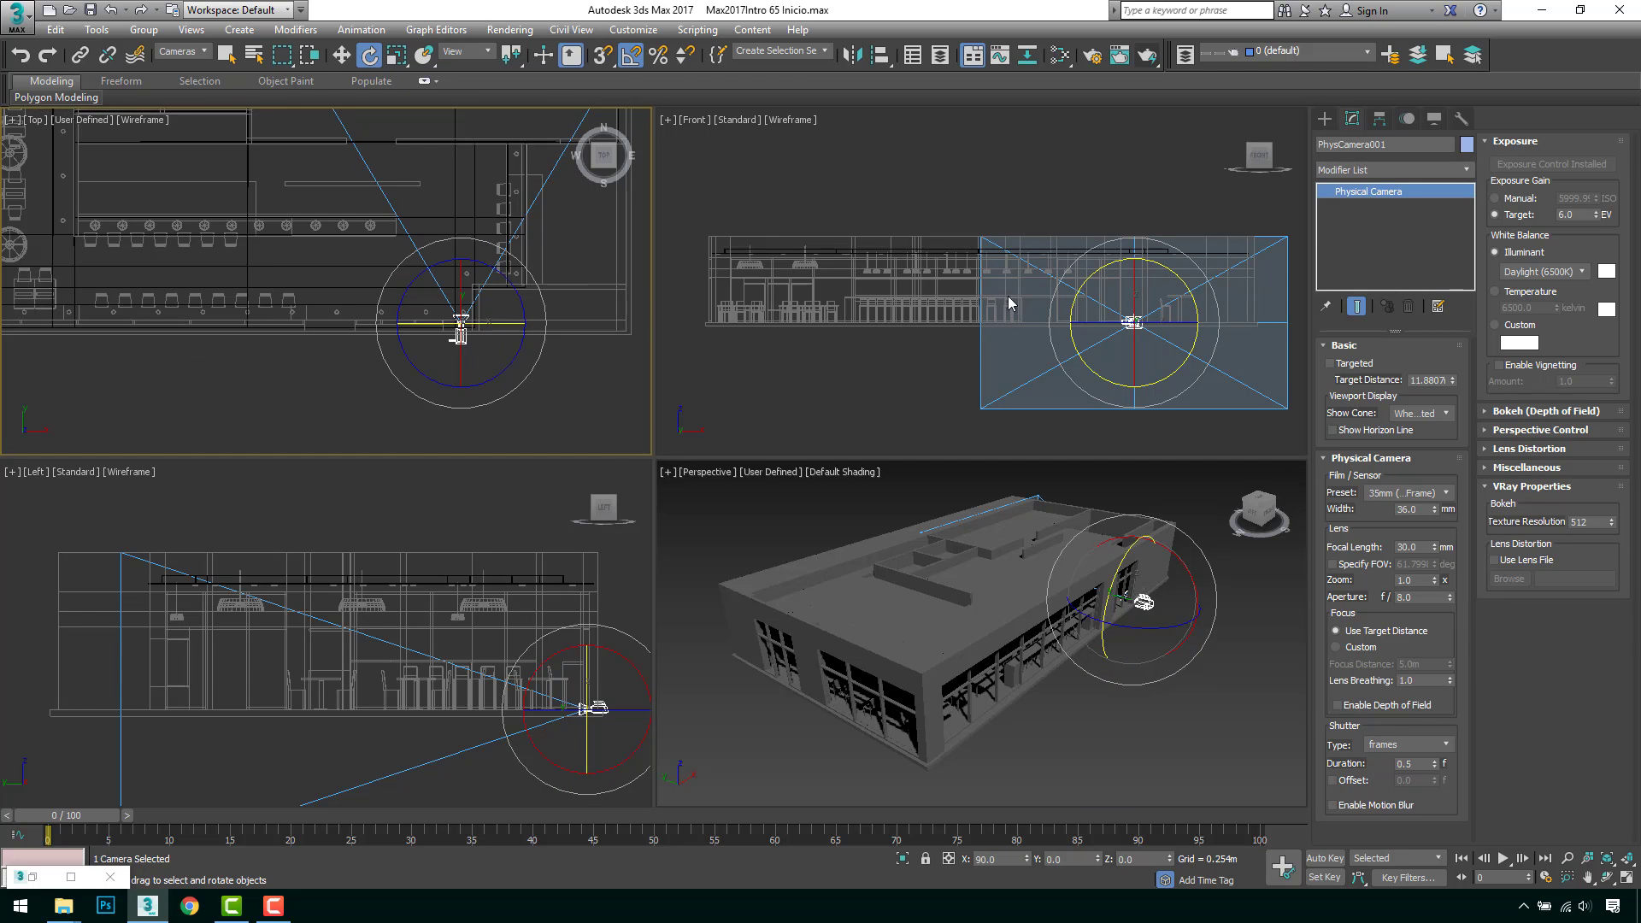
pyautogui.moveTo(1073, 303); pyautogui.dragTo(1009, 301, button='middle')
pyautogui.rightClick(882, 547)
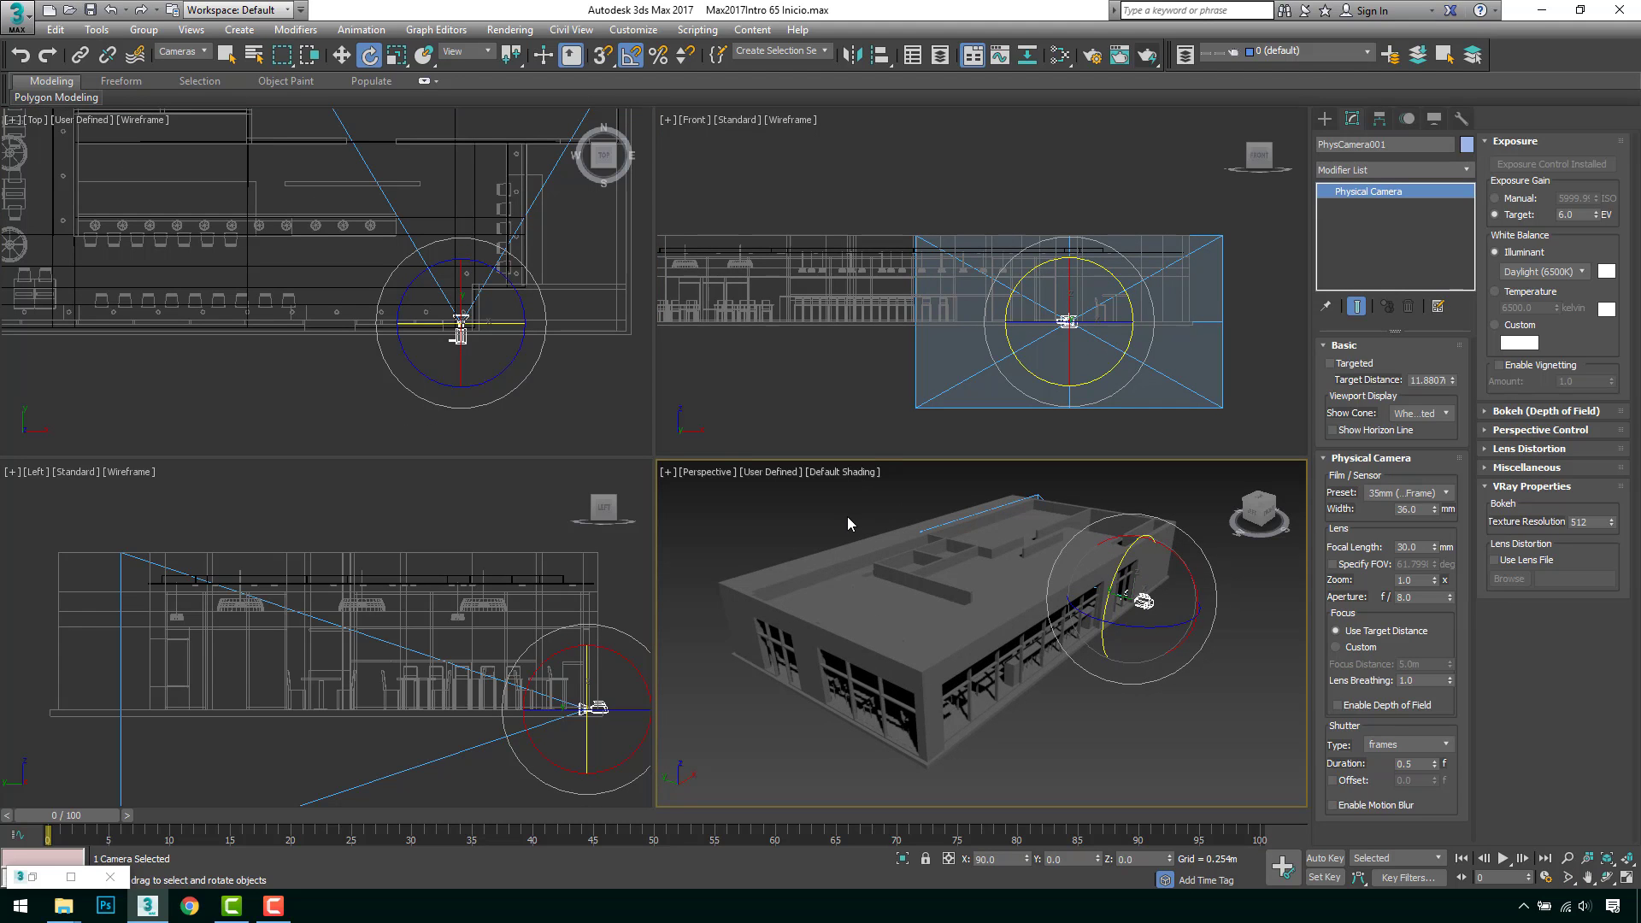
pyautogui.press('c')
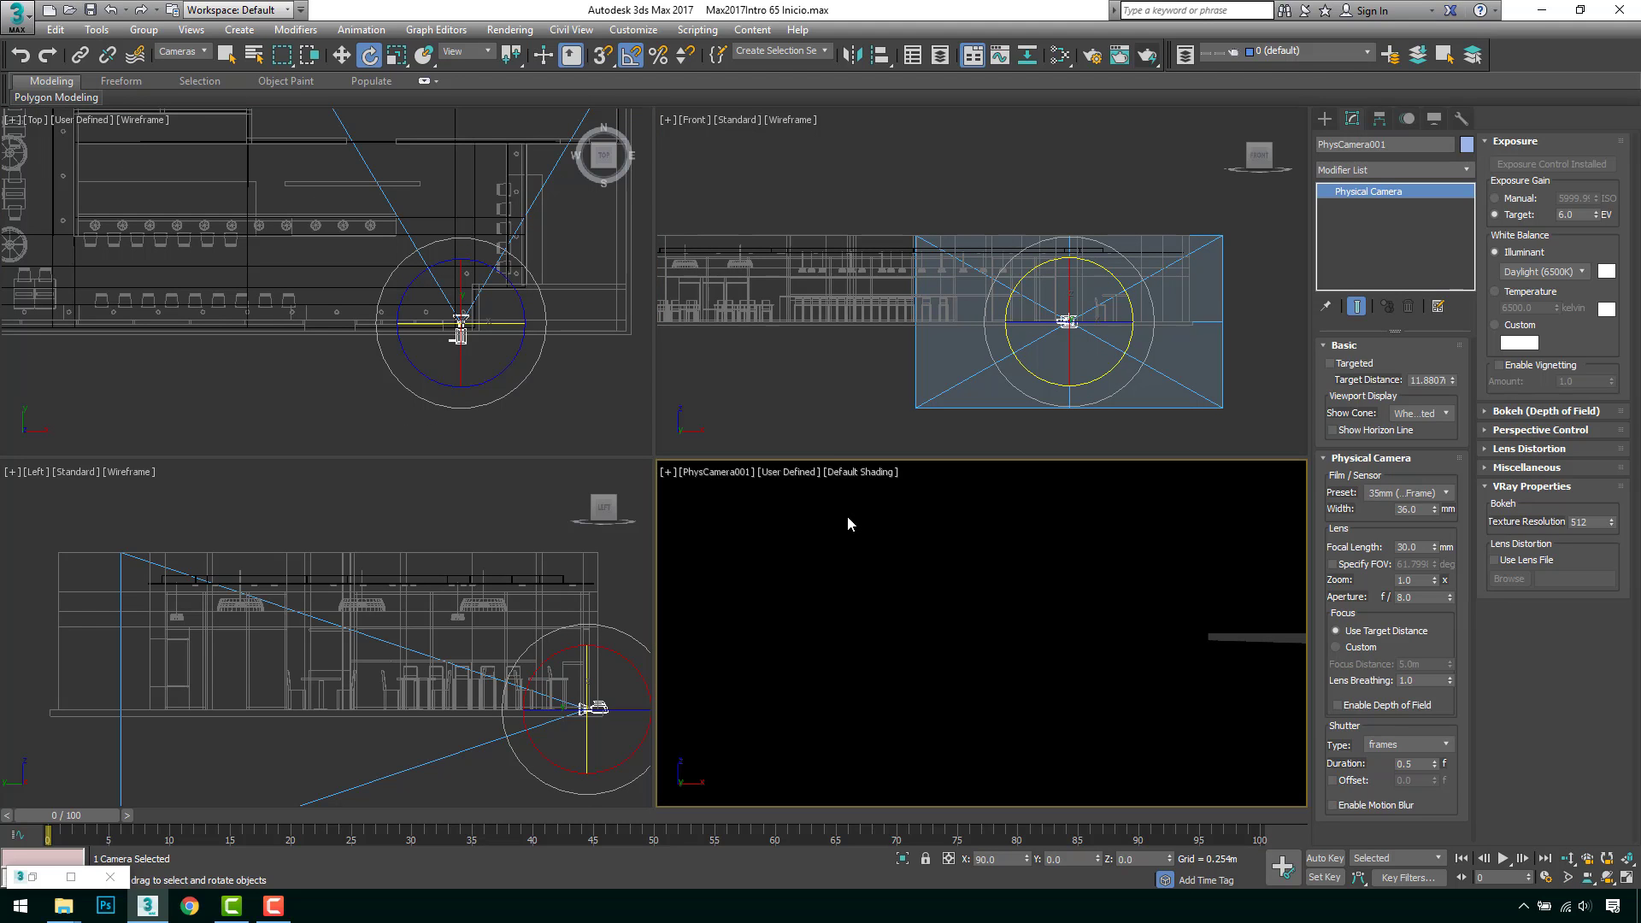
pyautogui.press('F3')
pyautogui.press('F3')
# Step: Move the camera slightly forward into the building in the Top view, to about Y -5.72 m
pyautogui.rightClick(598, 419)
pyautogui.scroll(6, 470, 324)
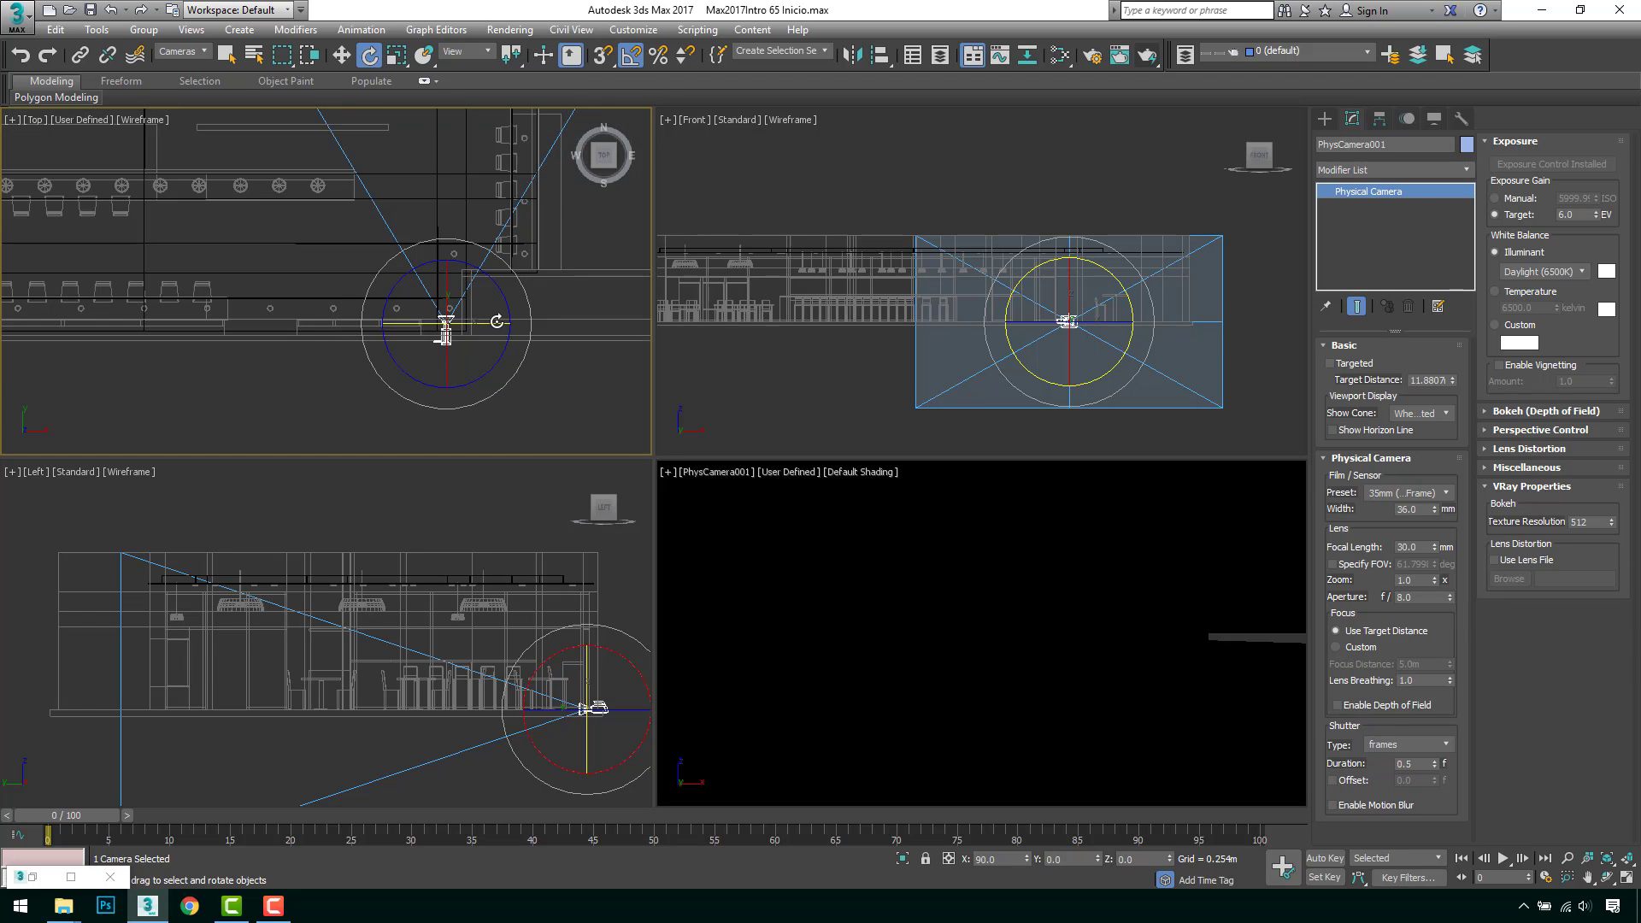
pyautogui.press('w')
pyautogui.moveTo(297, 376); pyautogui.dragTo(296, 306)
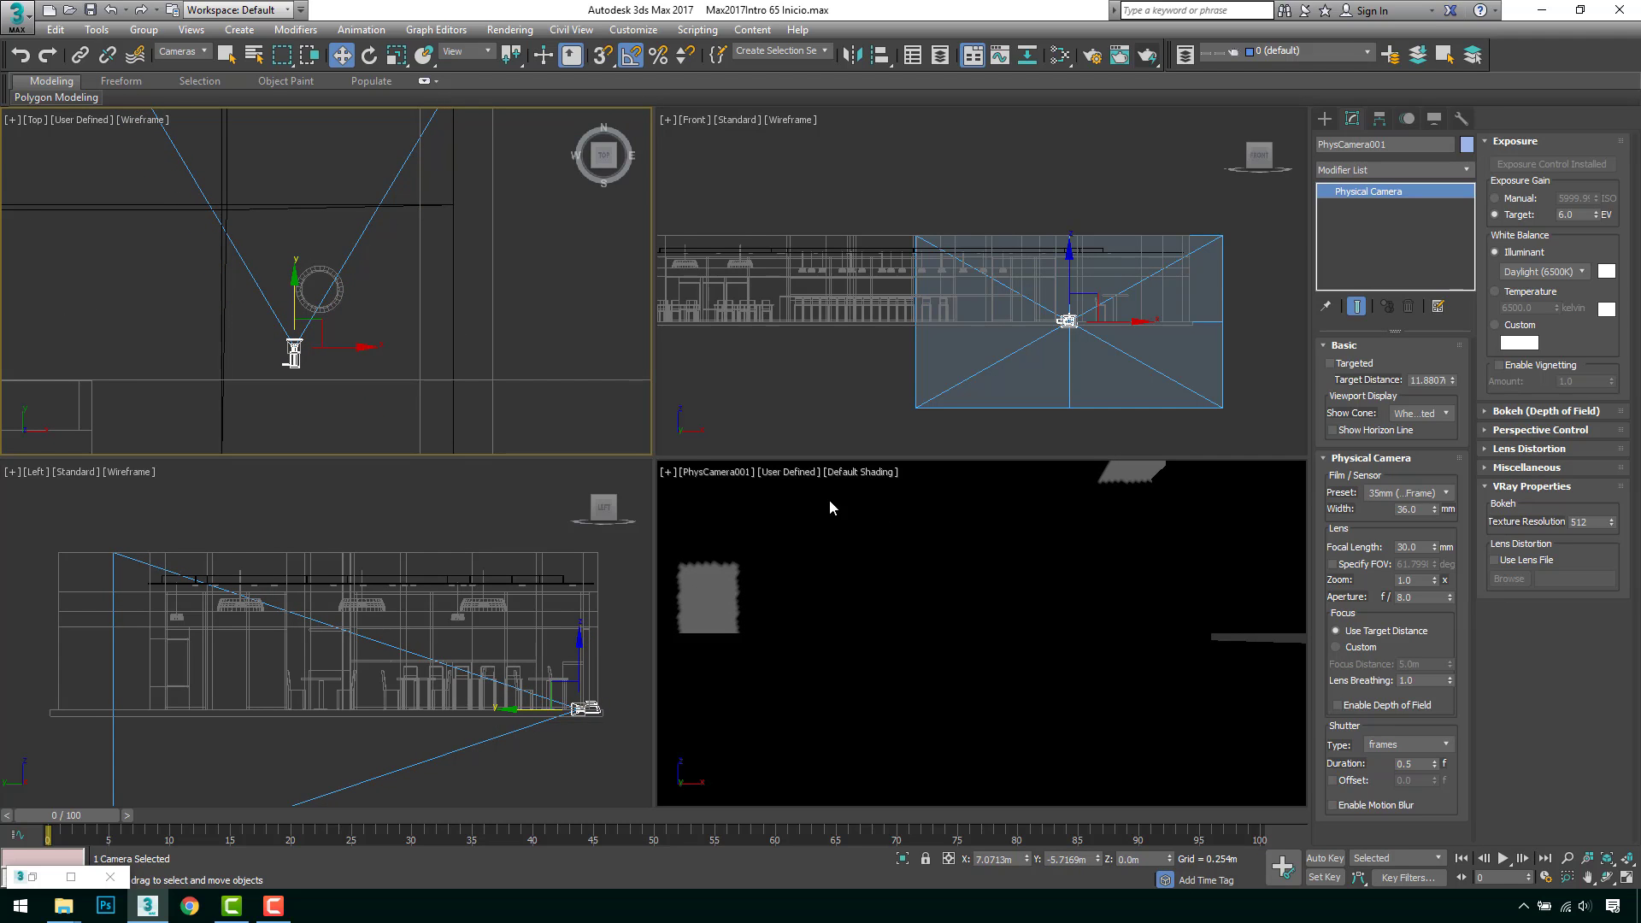
# Step: Set the camera viewport to Standard quality with Facets shading
pyautogui.click(837, 524)
pyautogui.click(824, 475)
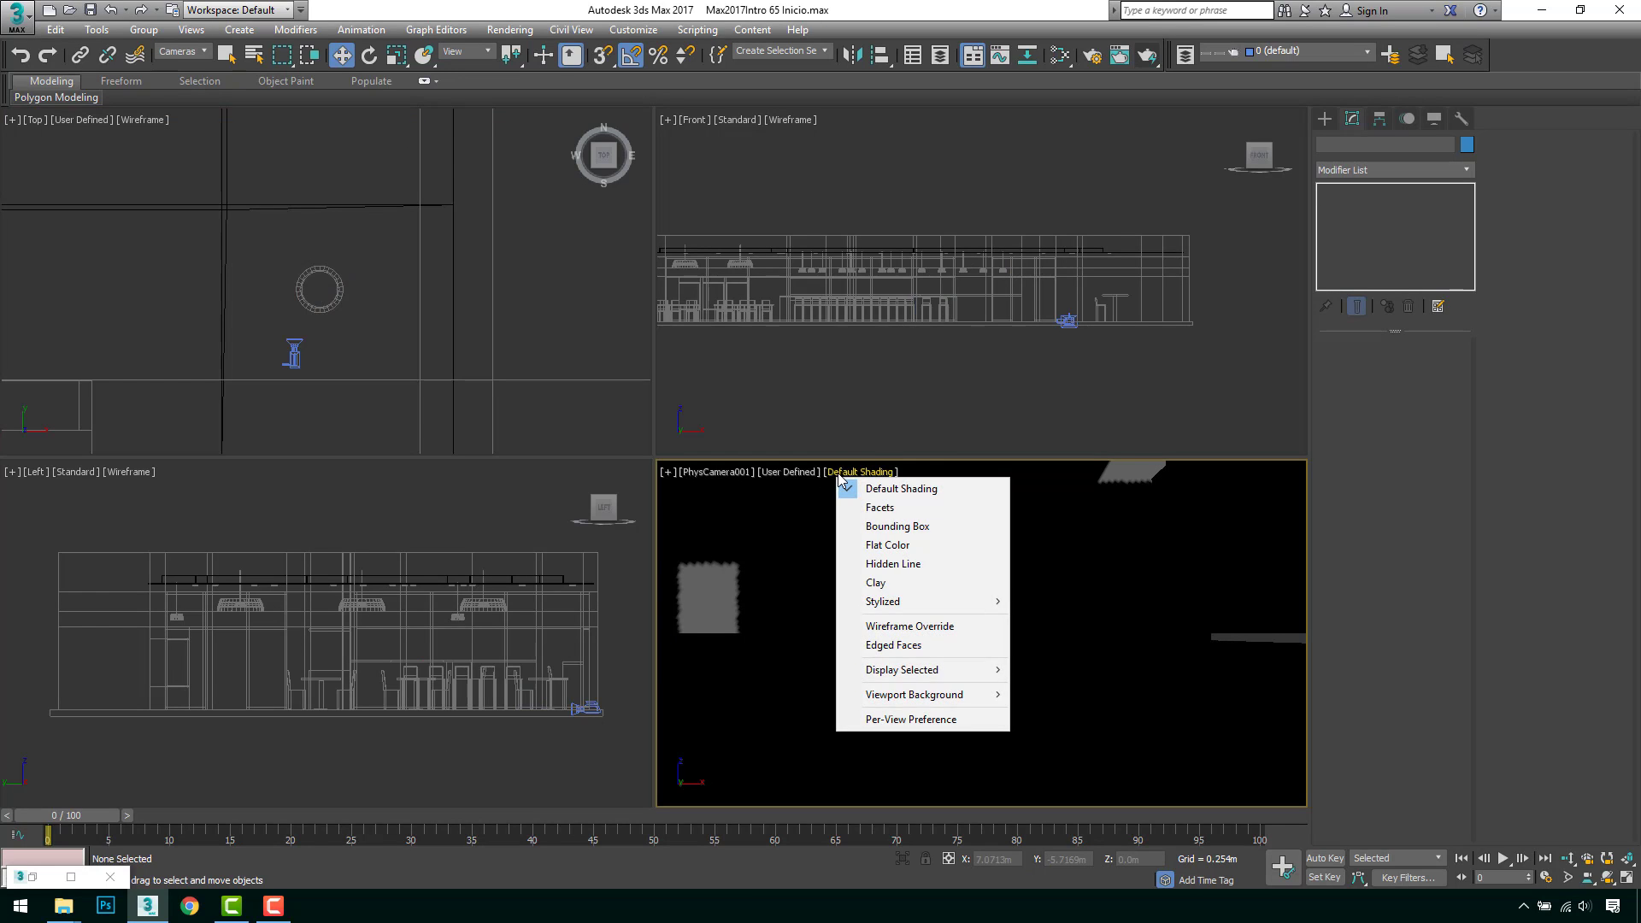
pyautogui.click(794, 475)
pyautogui.click(842, 507)
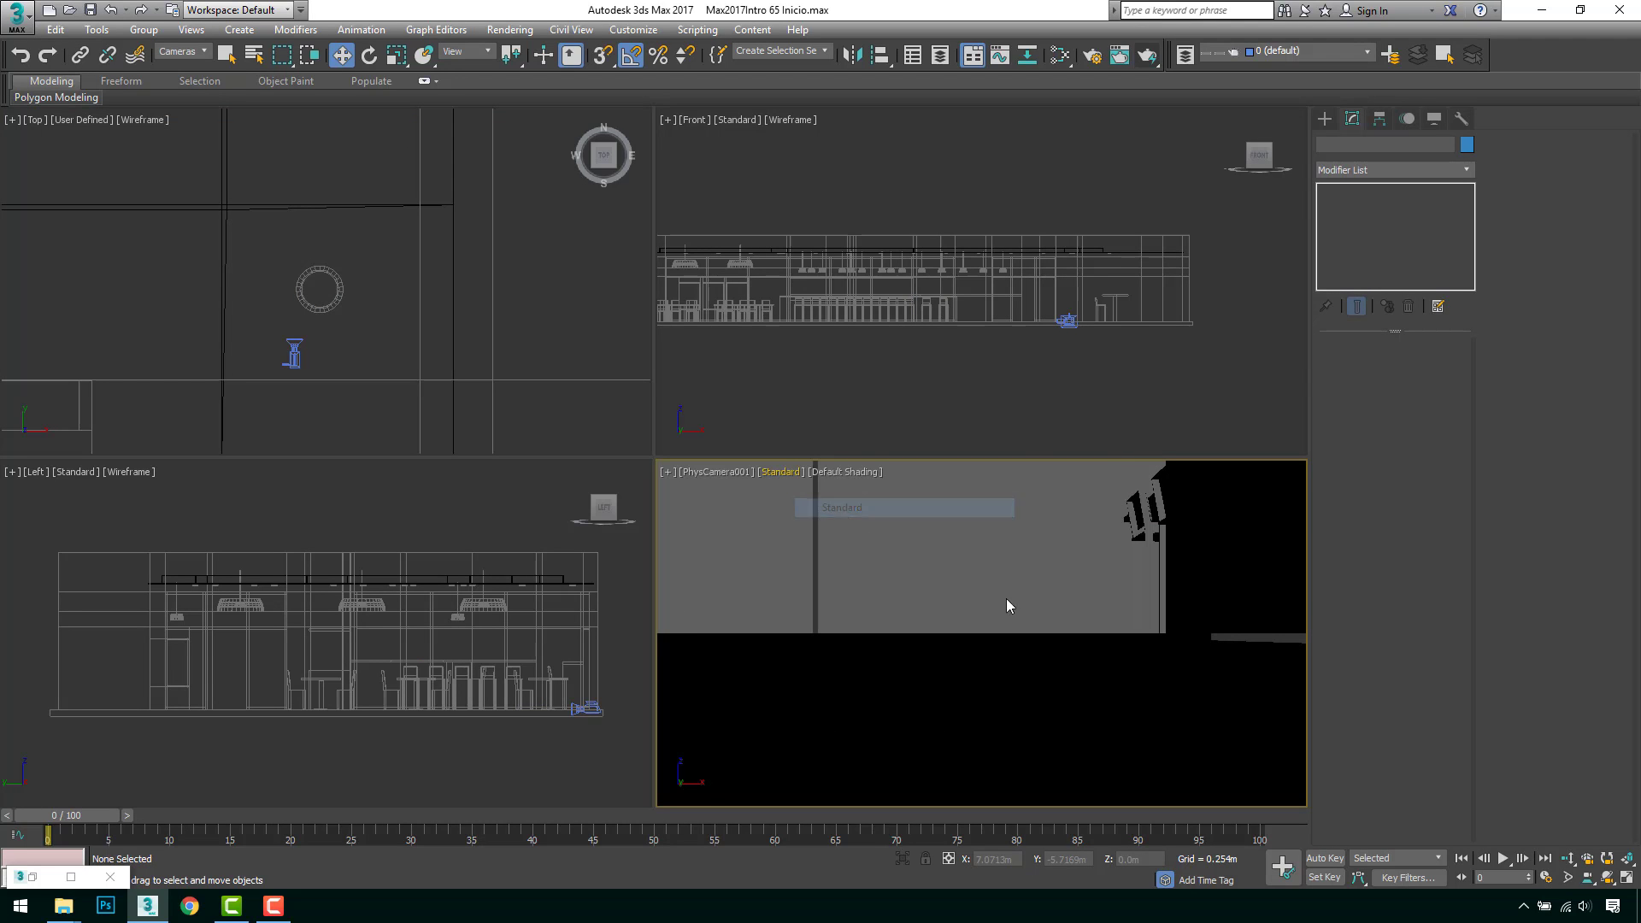
pyautogui.click(845, 472)
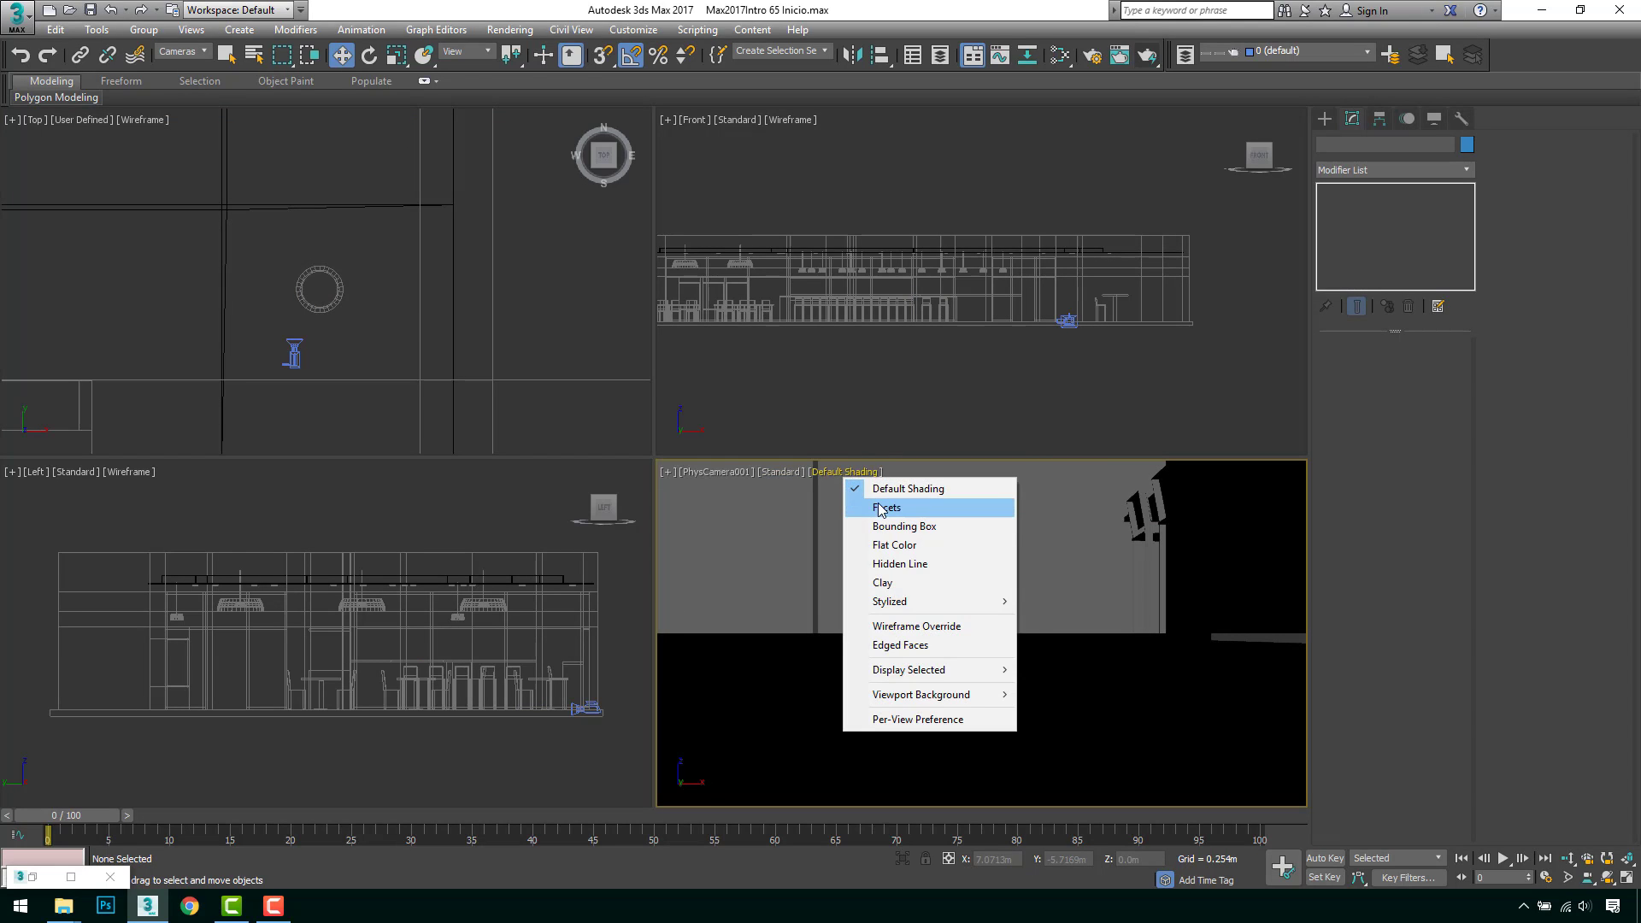
pyautogui.click(881, 509)
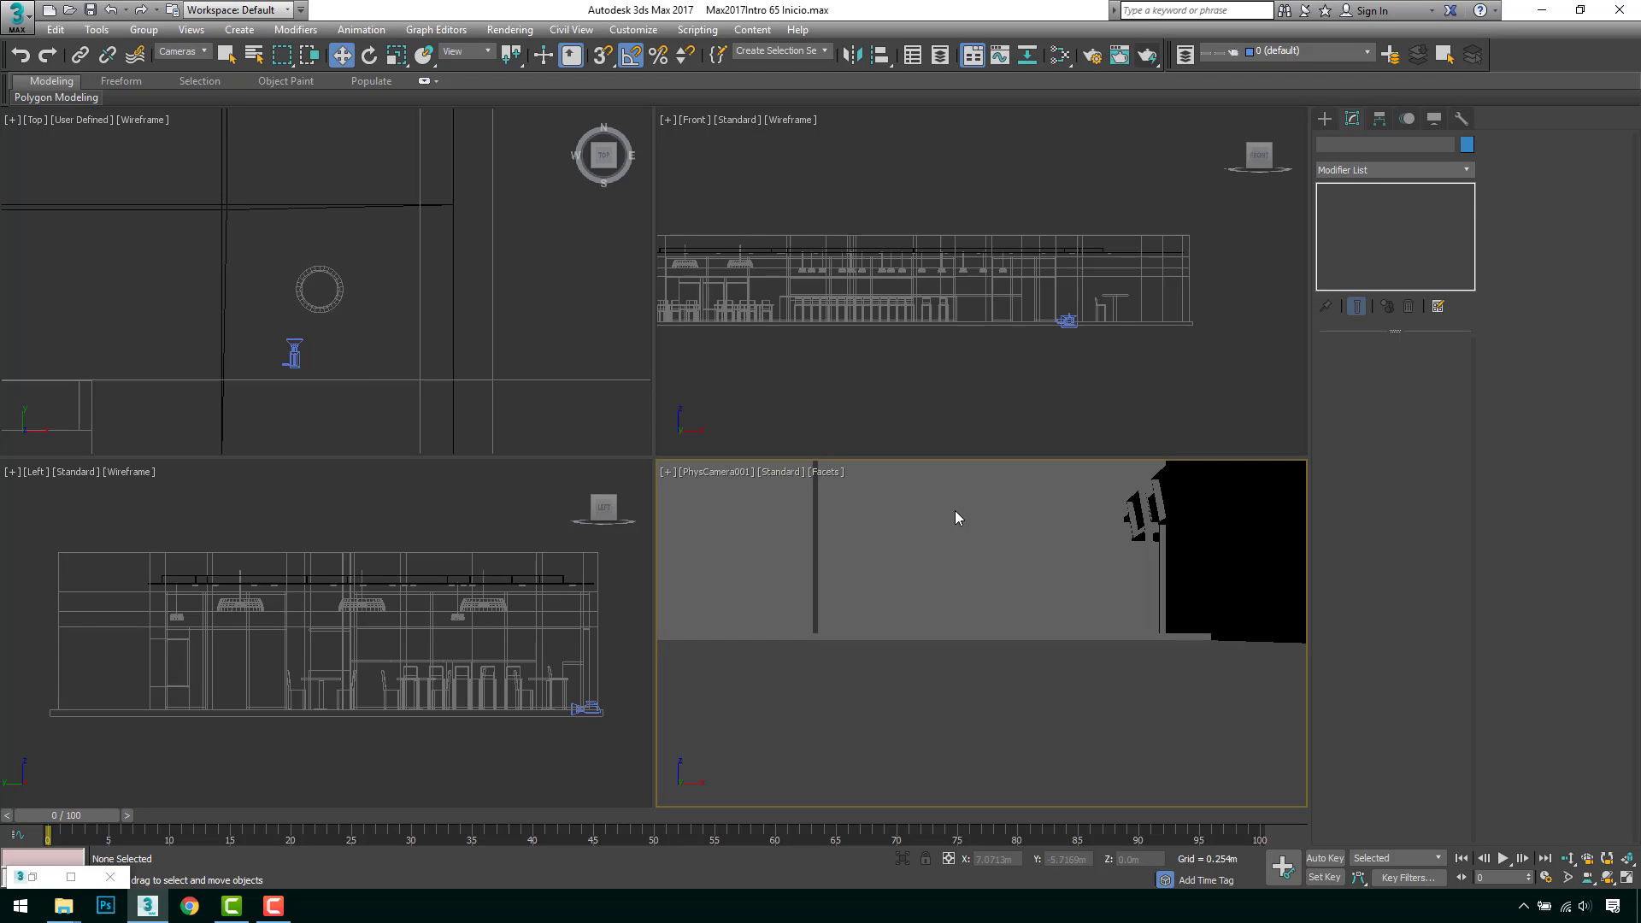
# Step: Reselect the physical camera and turn on Edged Faces in the camera viewport
pyautogui.click(293, 353)
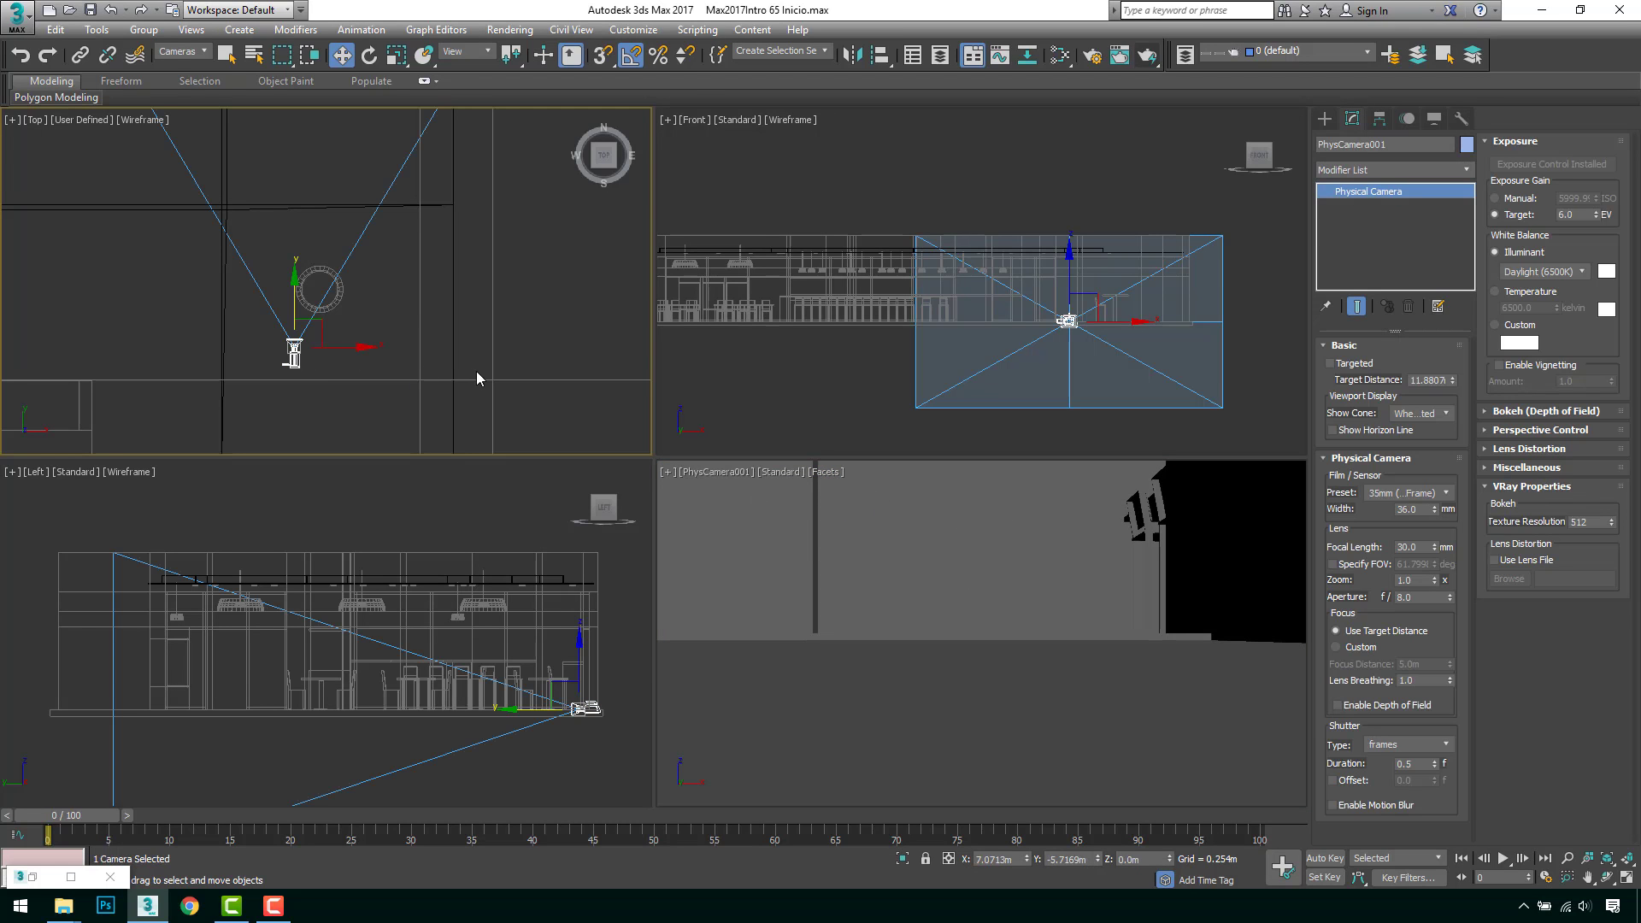
pyautogui.rightClick(938, 597)
pyautogui.press('F4')
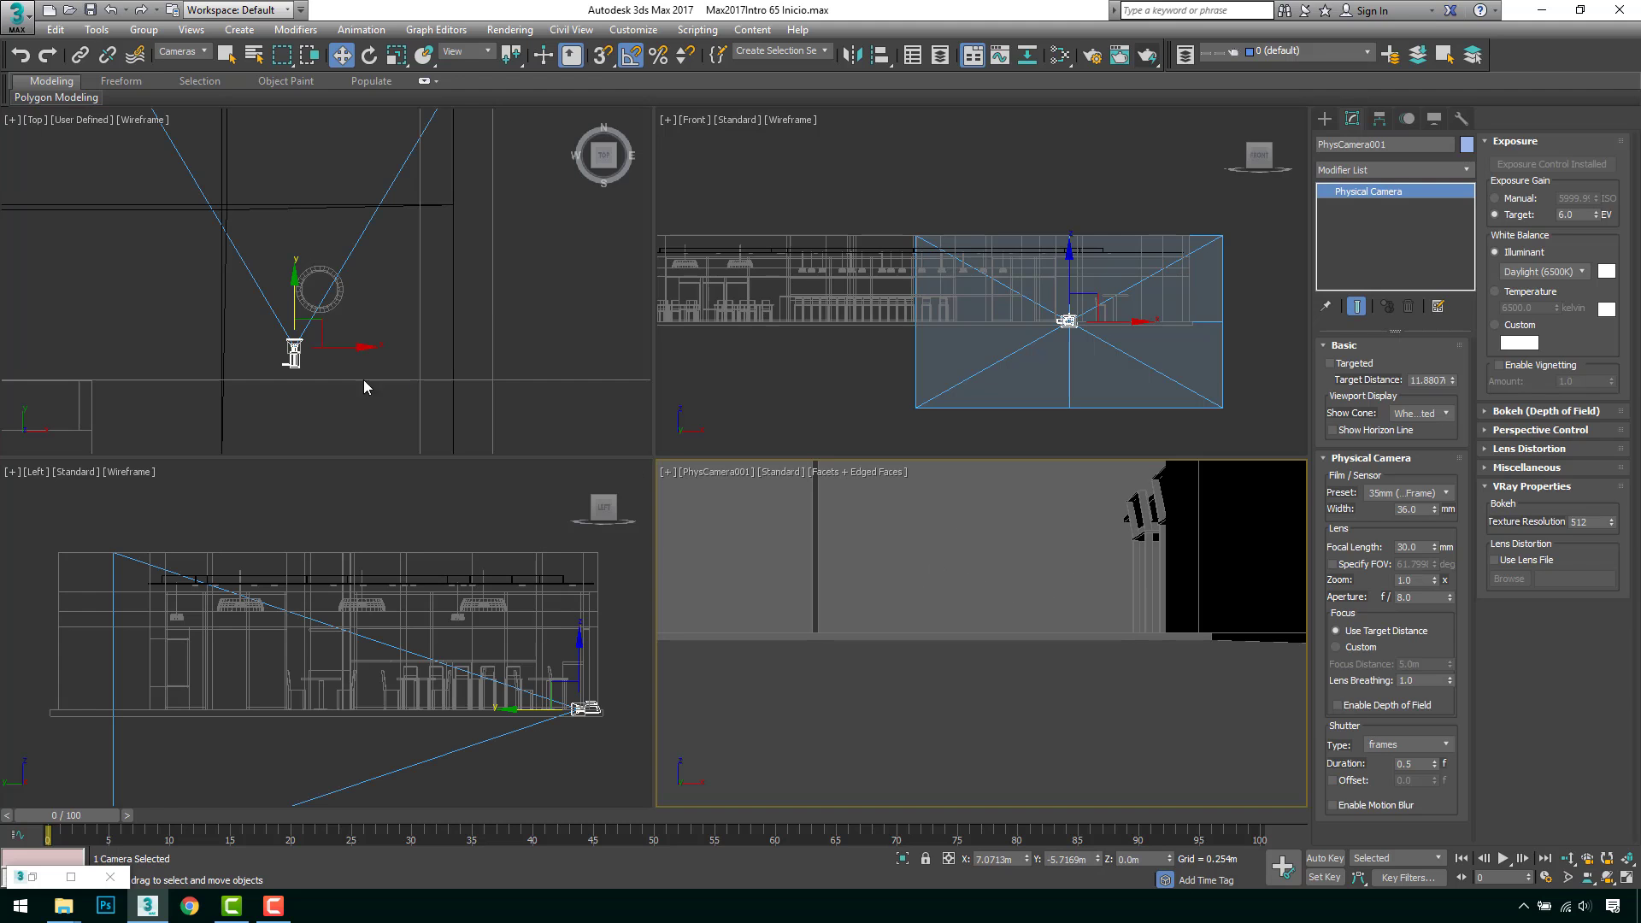
# Step: Shift the camera along X to about 6.58 m and raise it to a height of about 1.33 m
pyautogui.scroll(5, 363, 329)
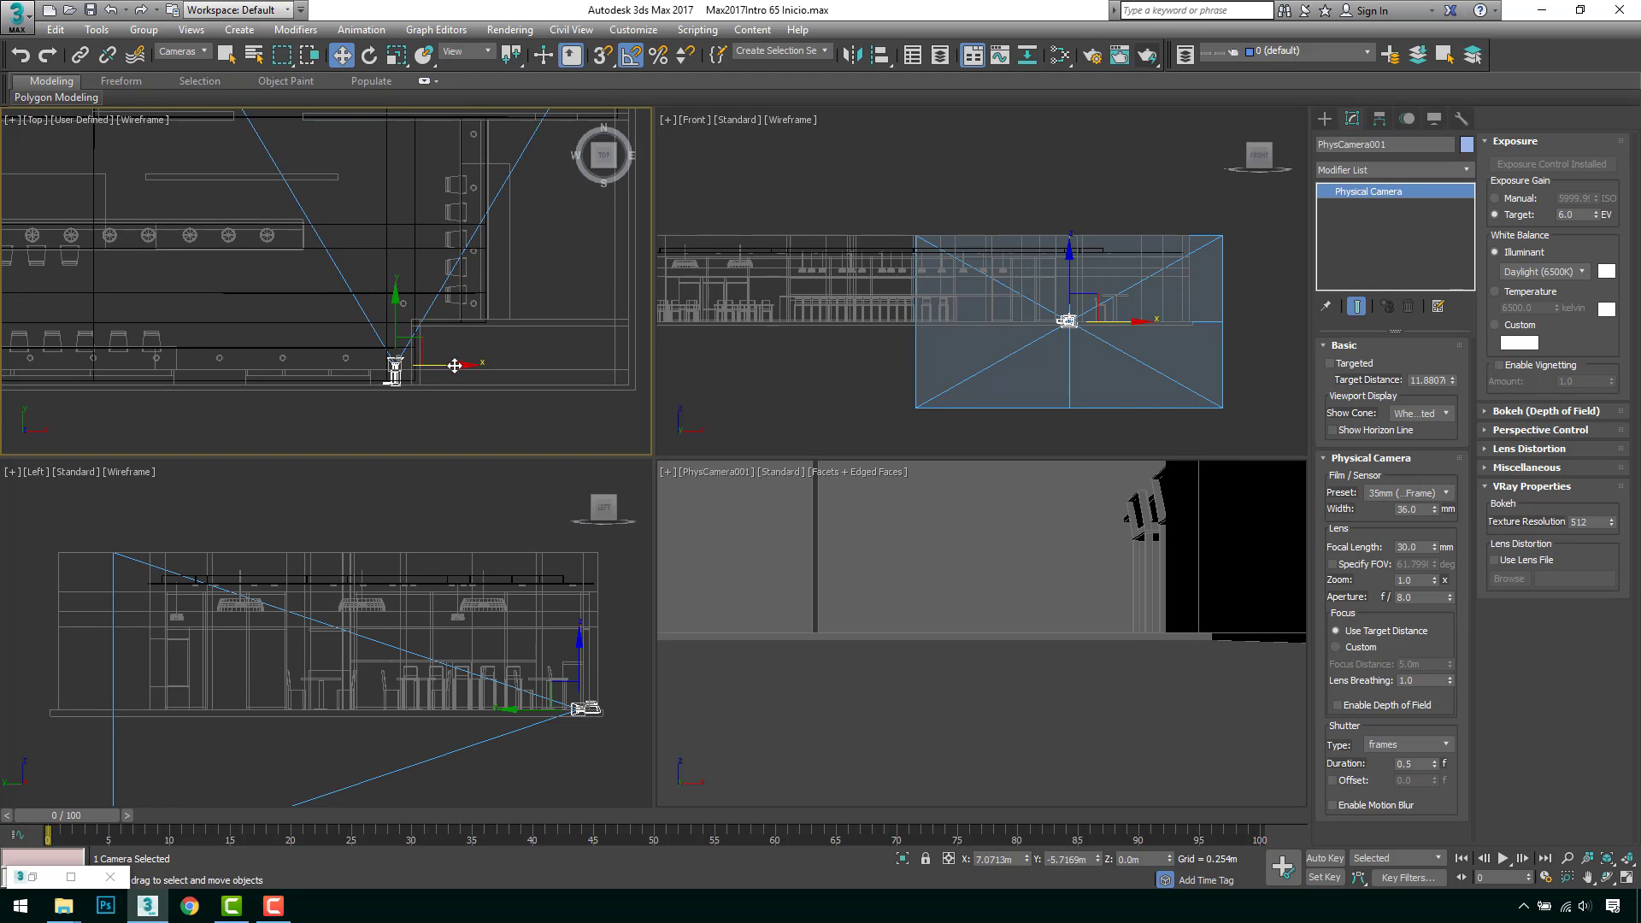
pyautogui.moveTo(446, 365)
pyautogui.mouseDown()
pyautogui.moveTo(457, 376)
pyautogui.moveTo(425, 376)
pyautogui.mouseUp()
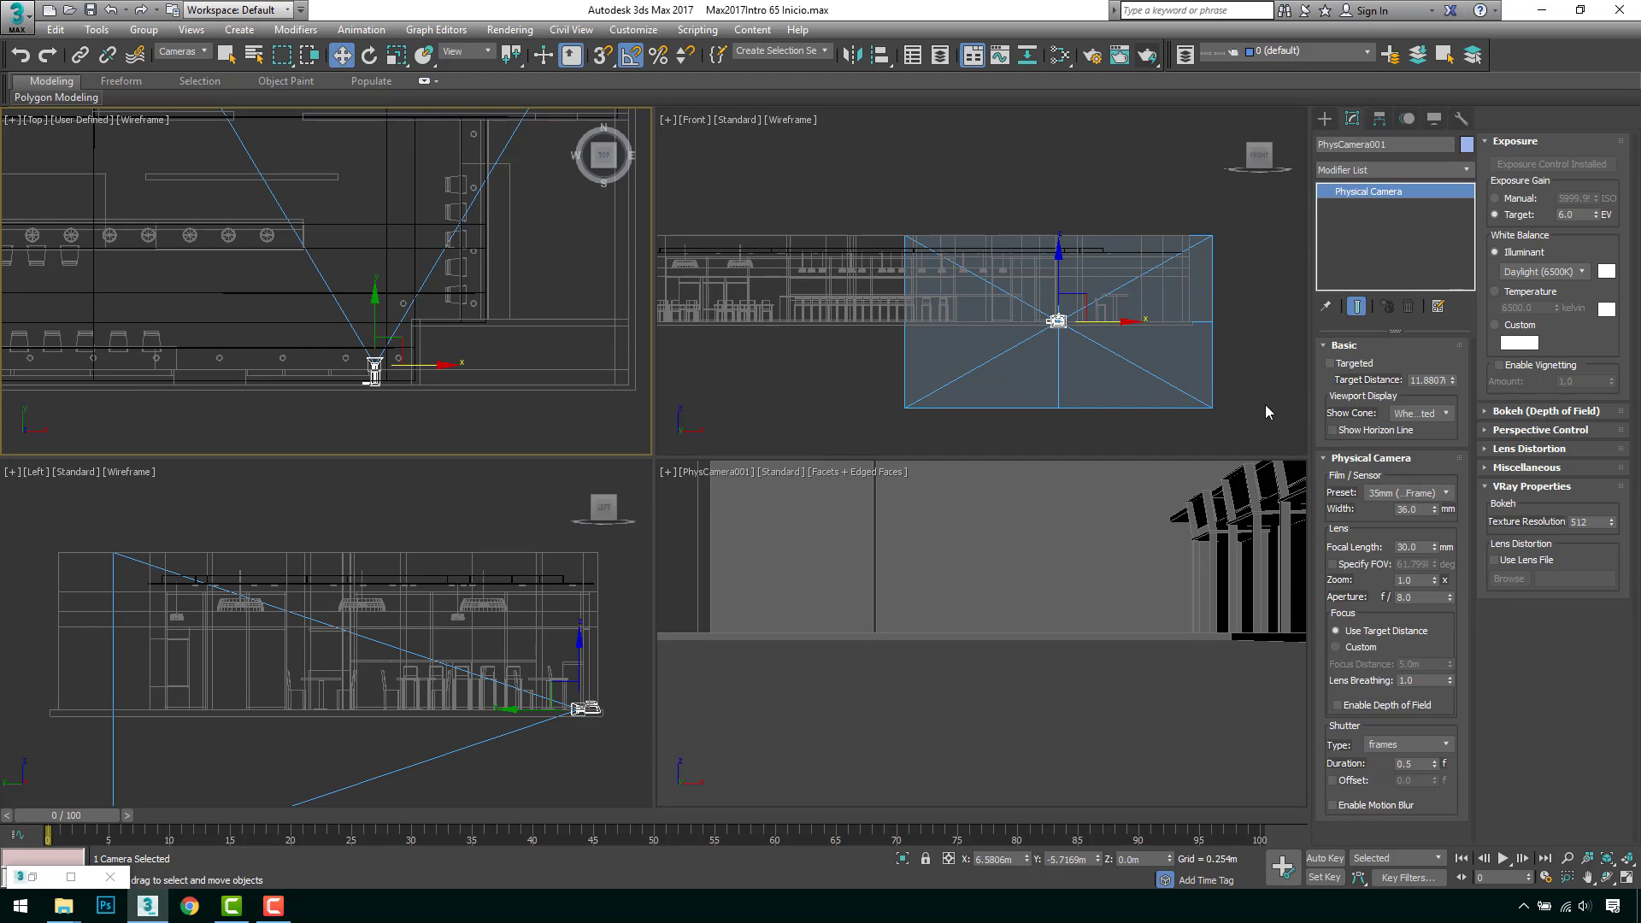
pyautogui.scroll(4, 1048, 283)
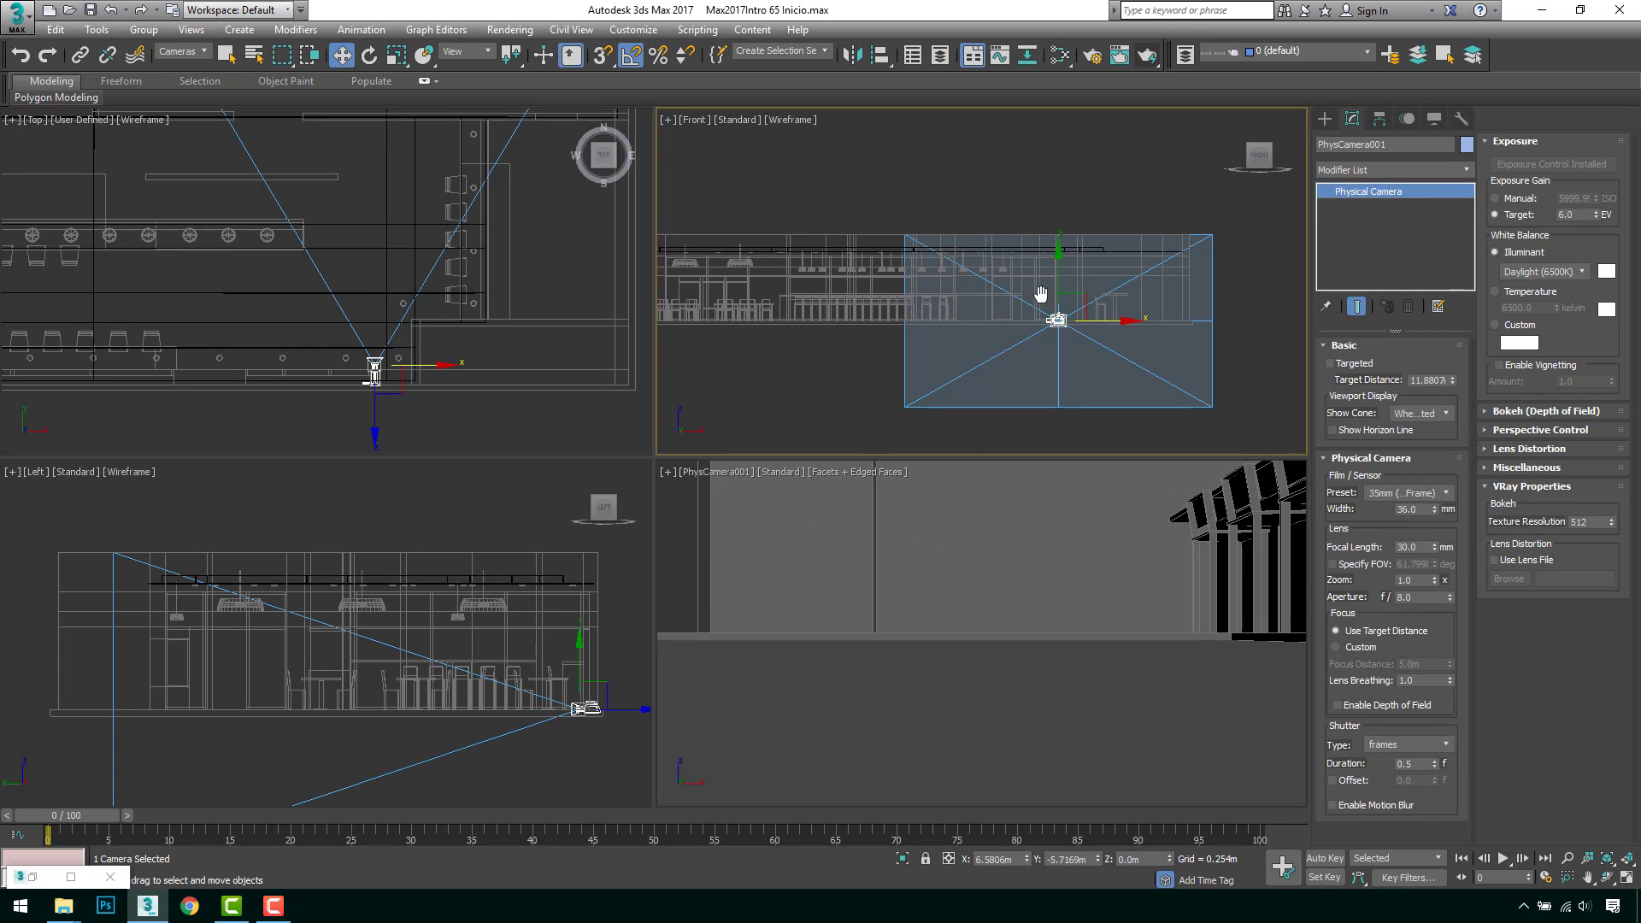
pyautogui.moveTo(1063, 310); pyautogui.dragTo(1056, 253)
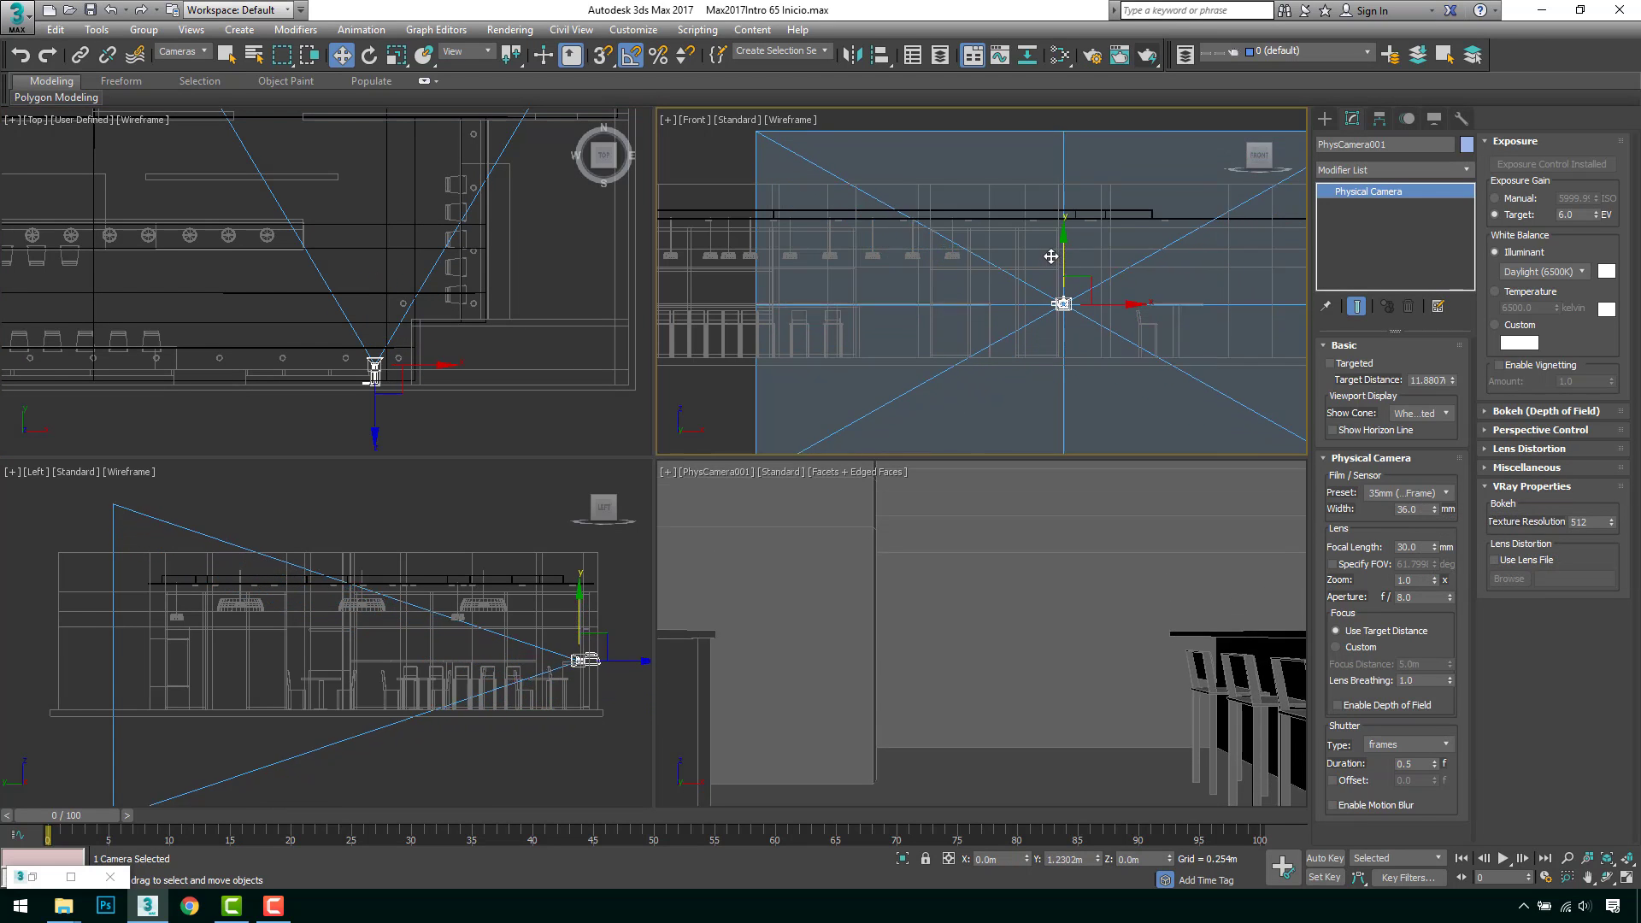
pyautogui.scroll(-4, 525, 277)
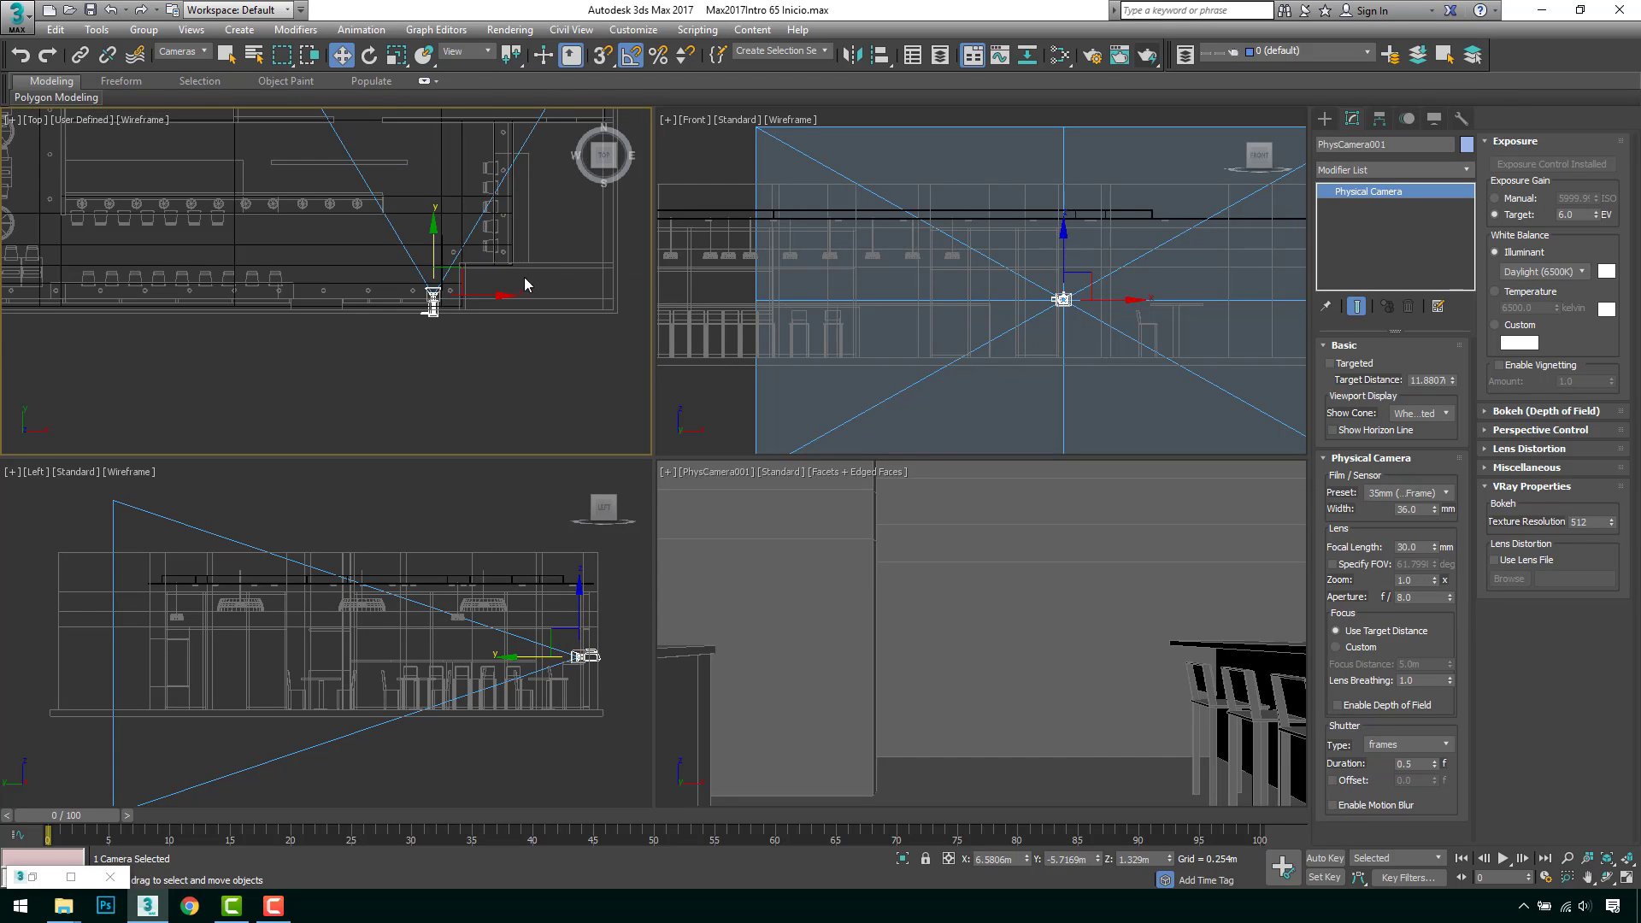
# Step: Raise the camera to a height of 1.7 m and move it farther inside, to about X 5.34 m, Y -4.17 m
pyautogui.click(1145, 858)
pyautogui.write('1.7')
pyautogui.press('Return')
pyautogui.moveTo(464, 289); pyautogui.dragTo(502, 319, button='middle')
pyautogui.scroll(3, 426, 323)
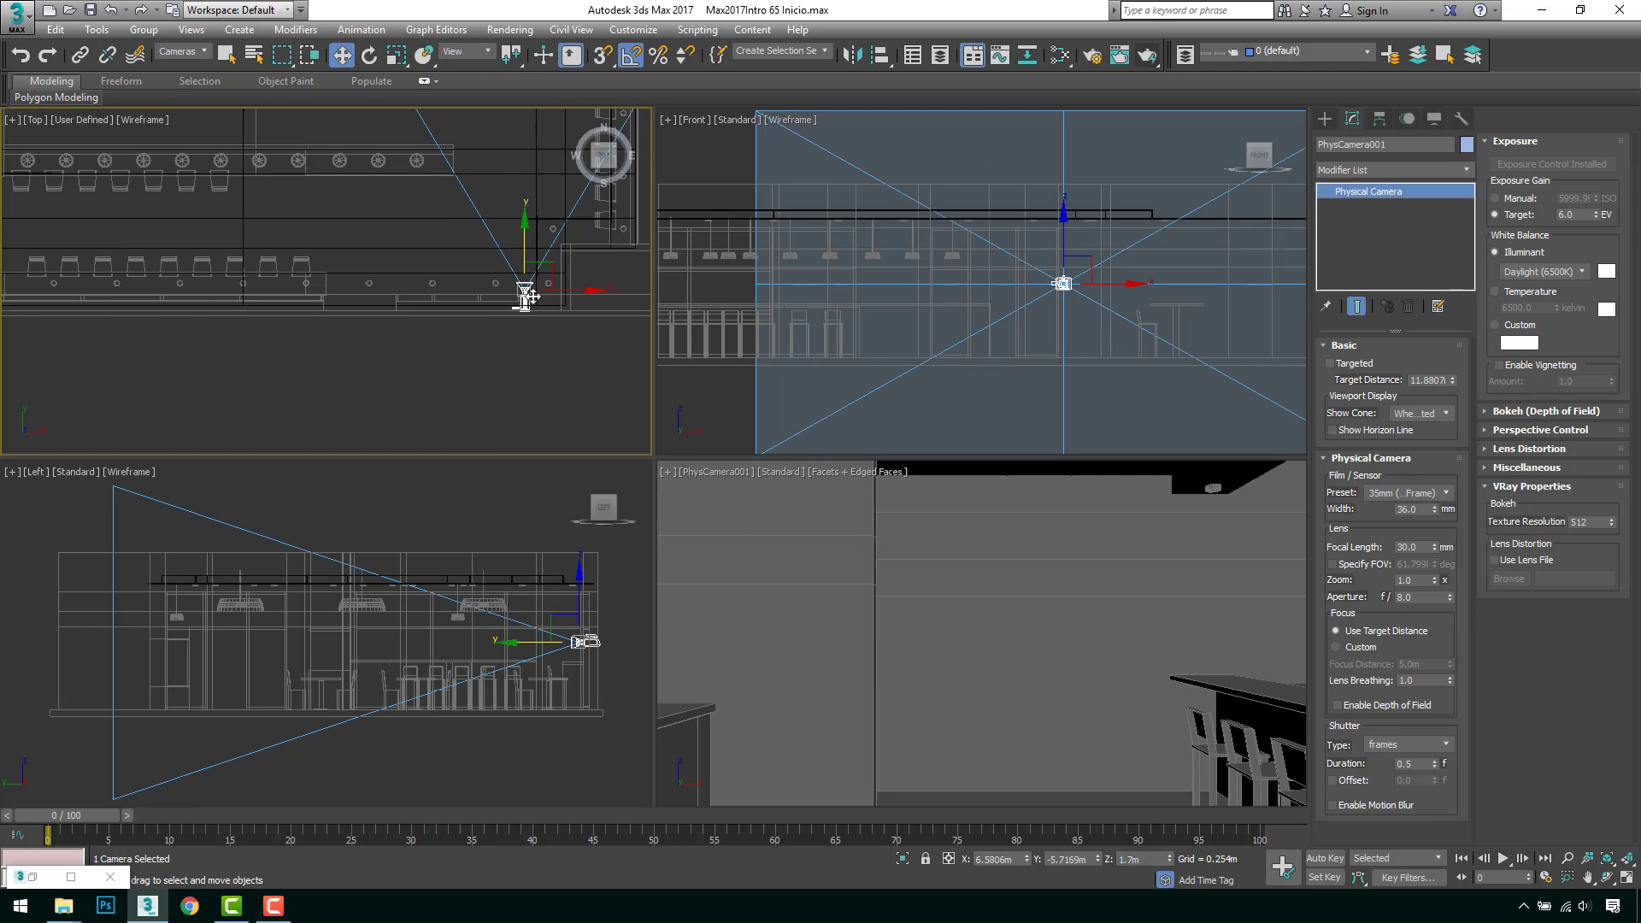
pyautogui.moveTo(564, 288); pyautogui.dragTo(490, 197)
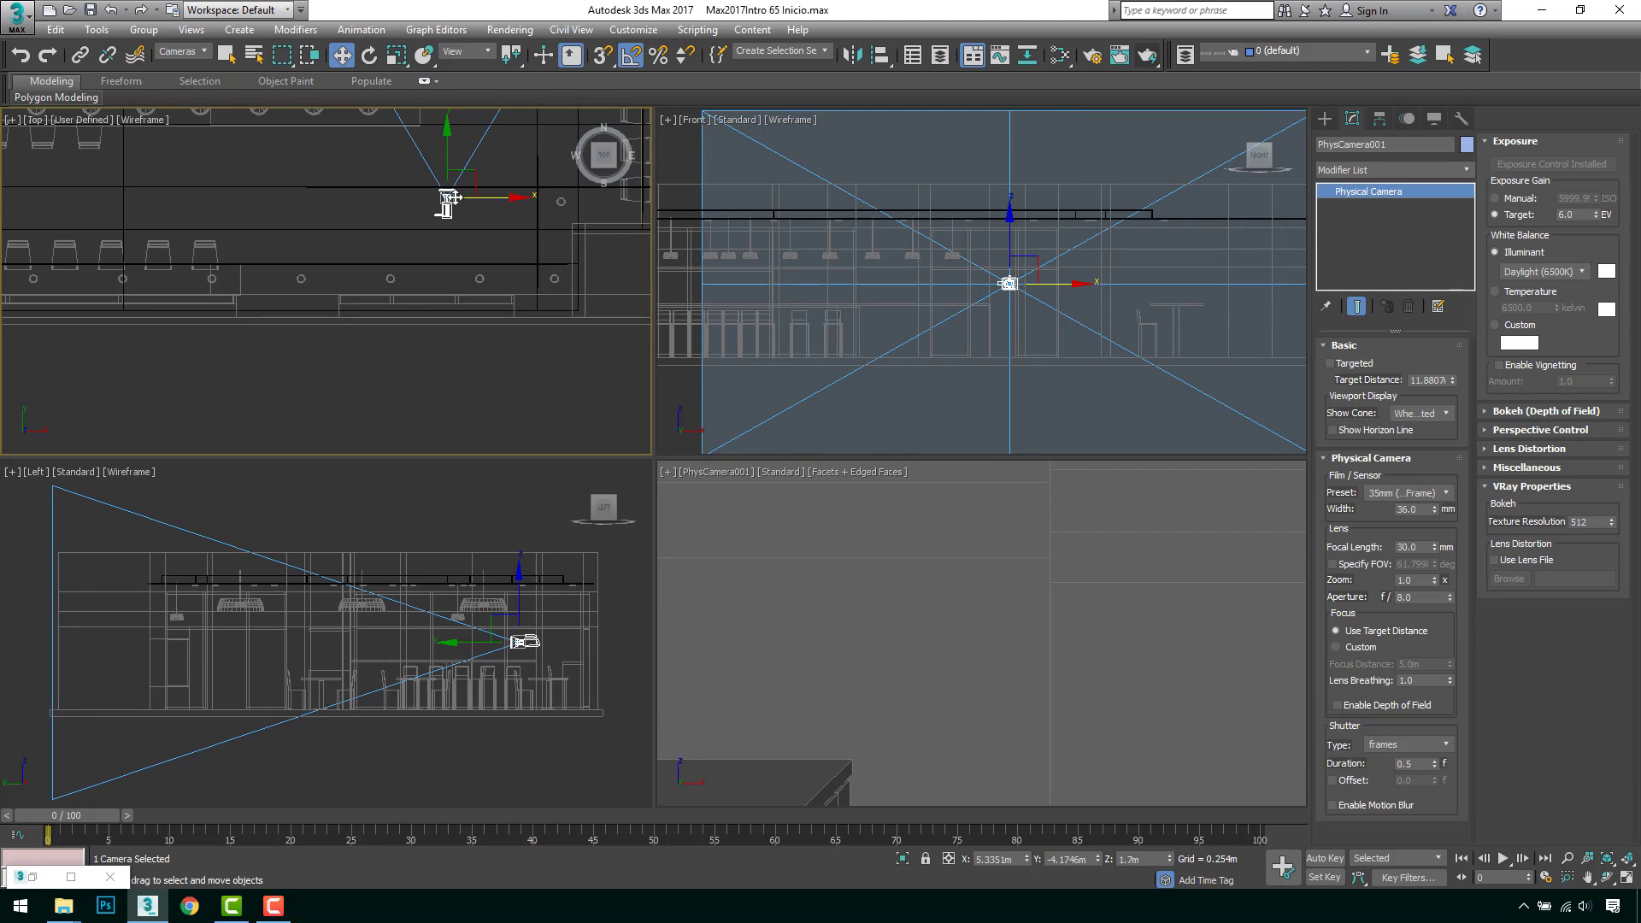
# Step: Check the angle snap increment and rotate the camera 90° about Z in the Top view so it looks along the bar counter
pyautogui.scroll(-2, 441, 250)
pyautogui.scroll(-2, 441, 251)
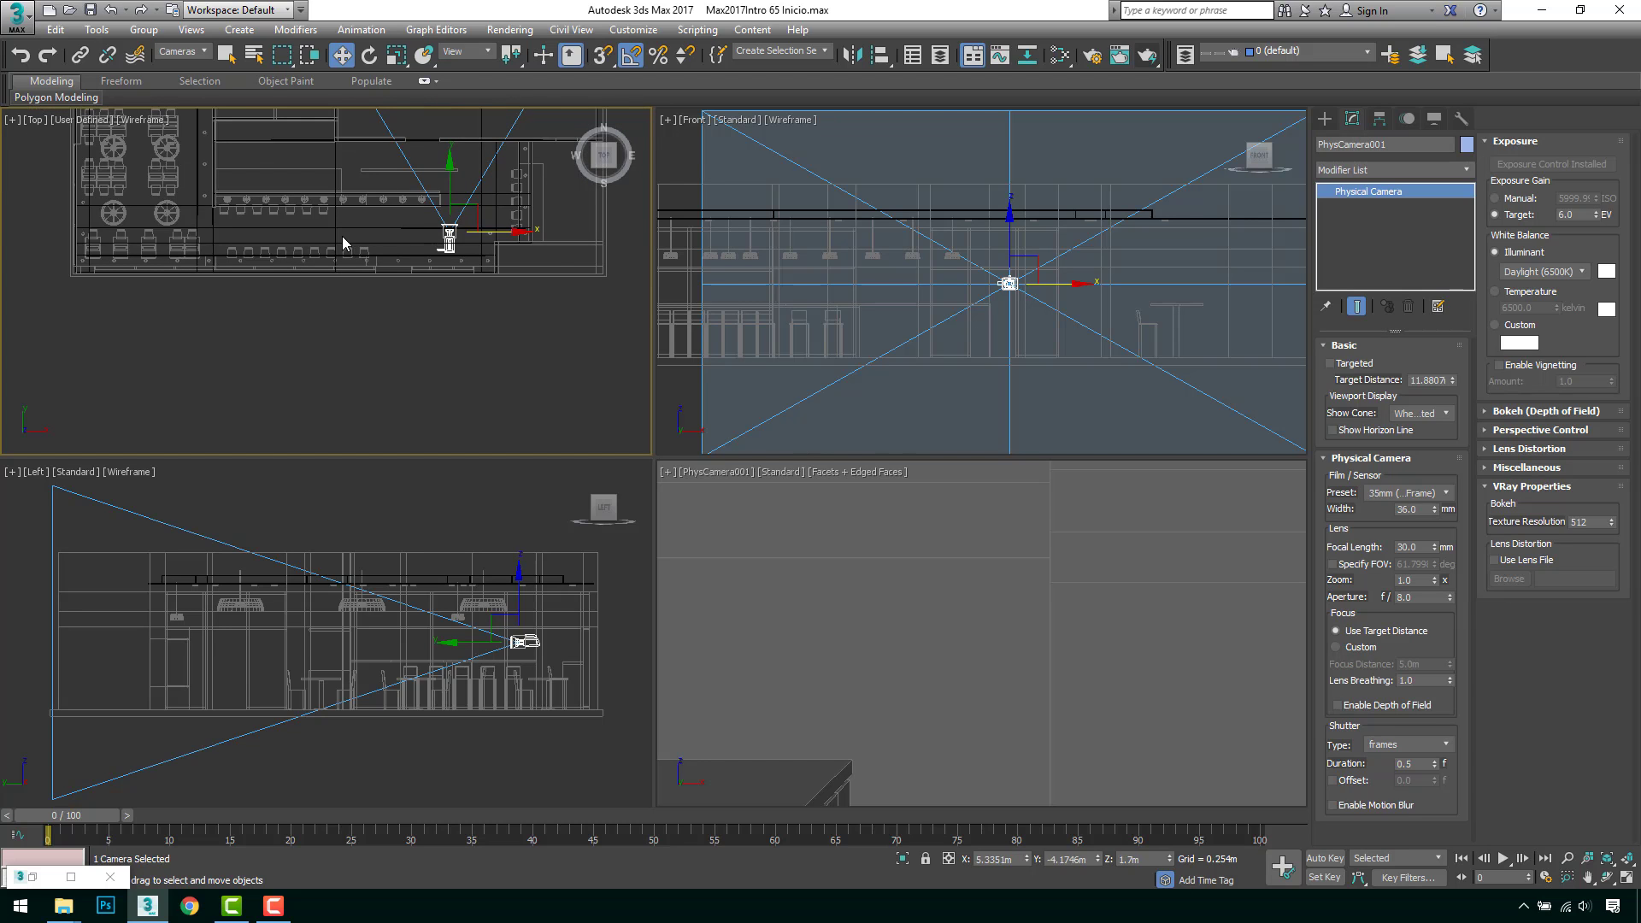
pyautogui.moveTo(202, 225); pyautogui.dragTo(260, 289, button='middle')
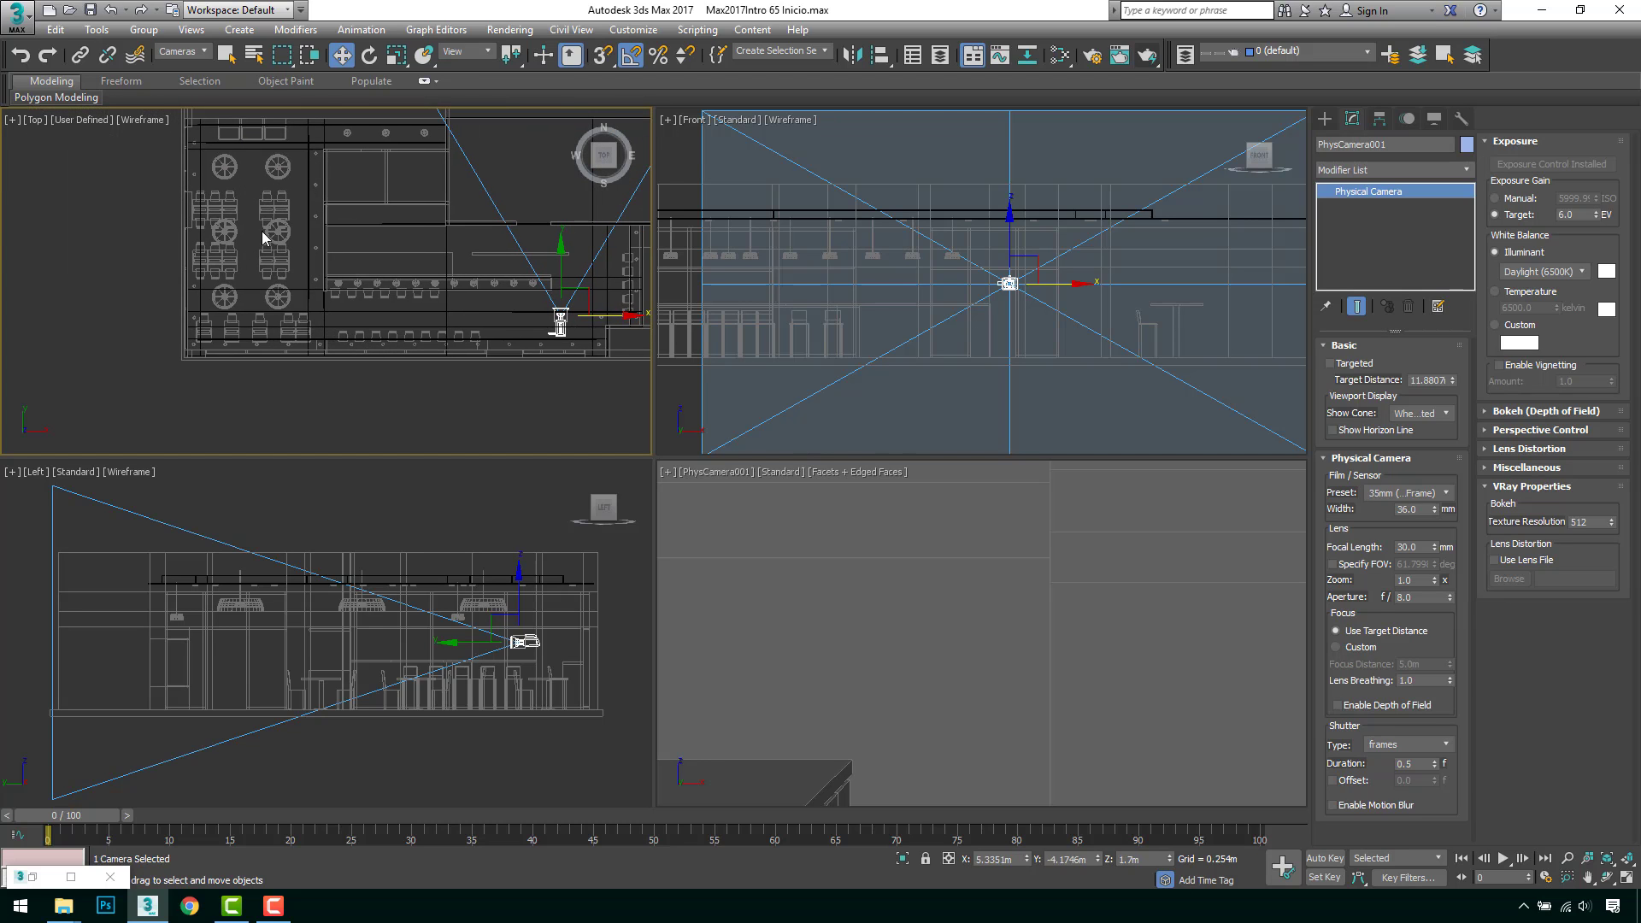
pyautogui.moveTo(231, 184); pyautogui.dragTo(218, 151, button='middle')
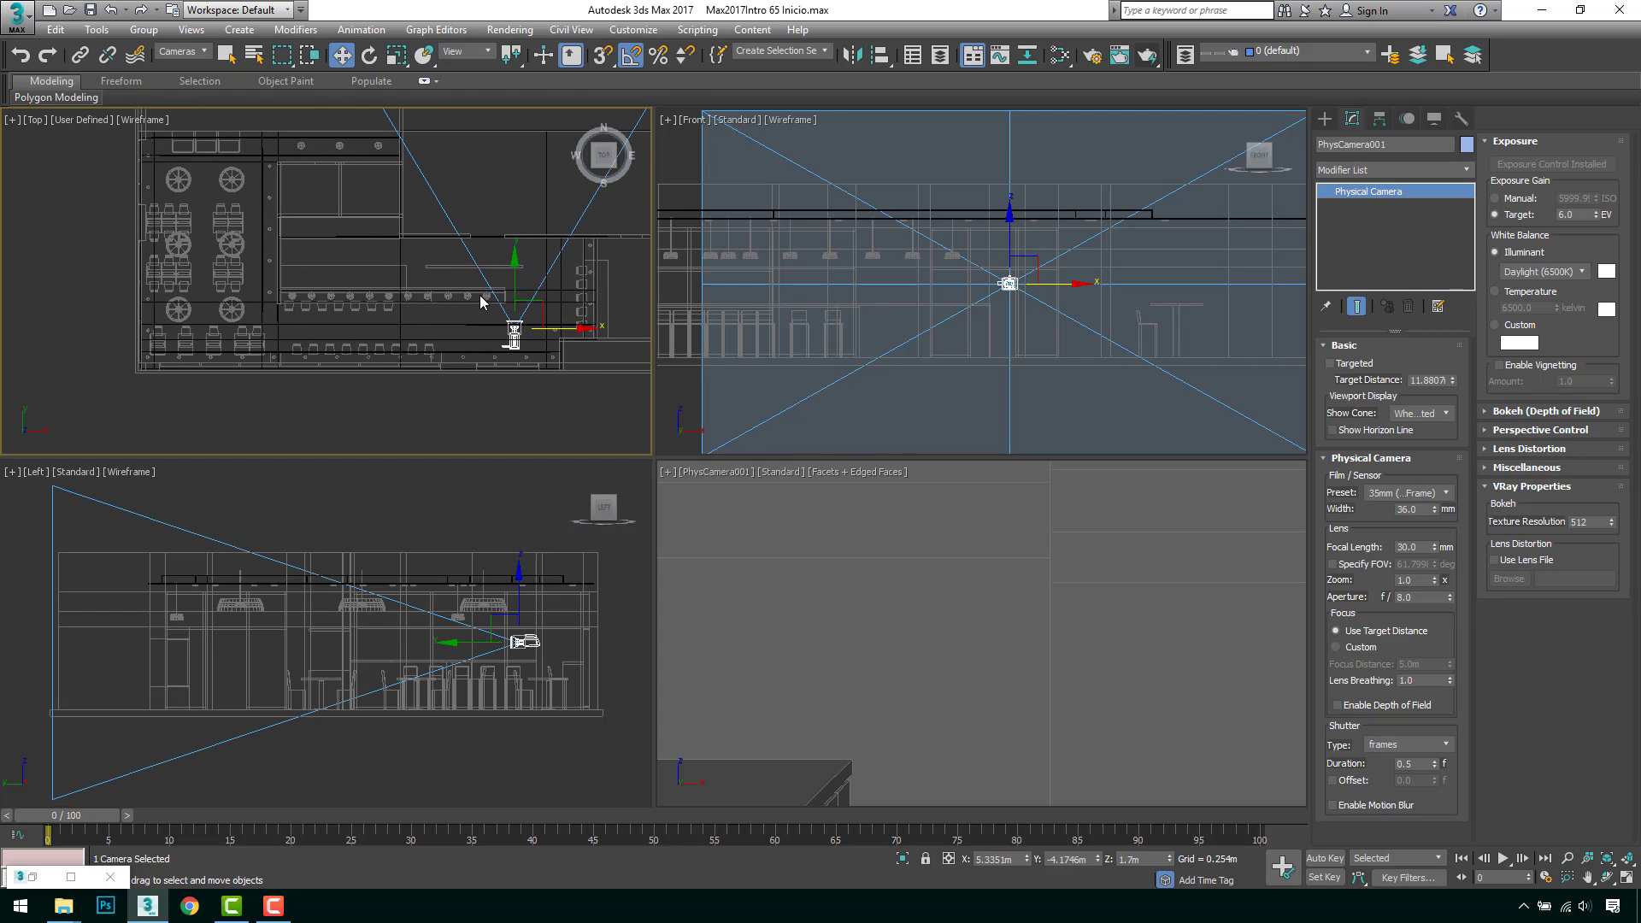
pyautogui.scroll(2, 569, 301)
pyautogui.press('e')
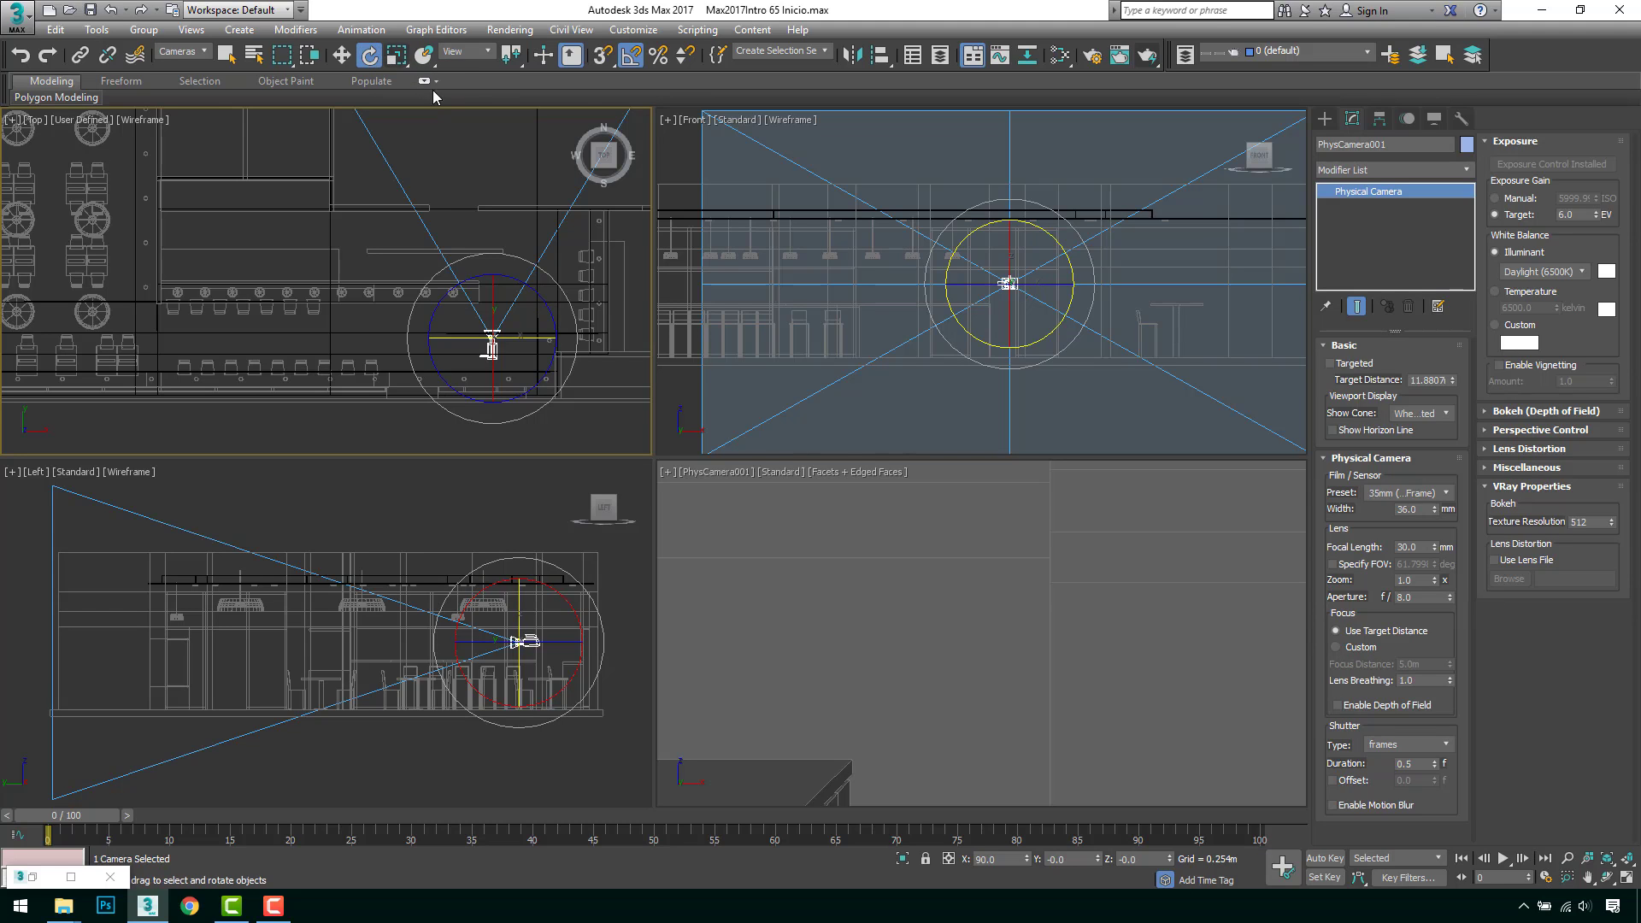
pyautogui.rightClick(370, 54)
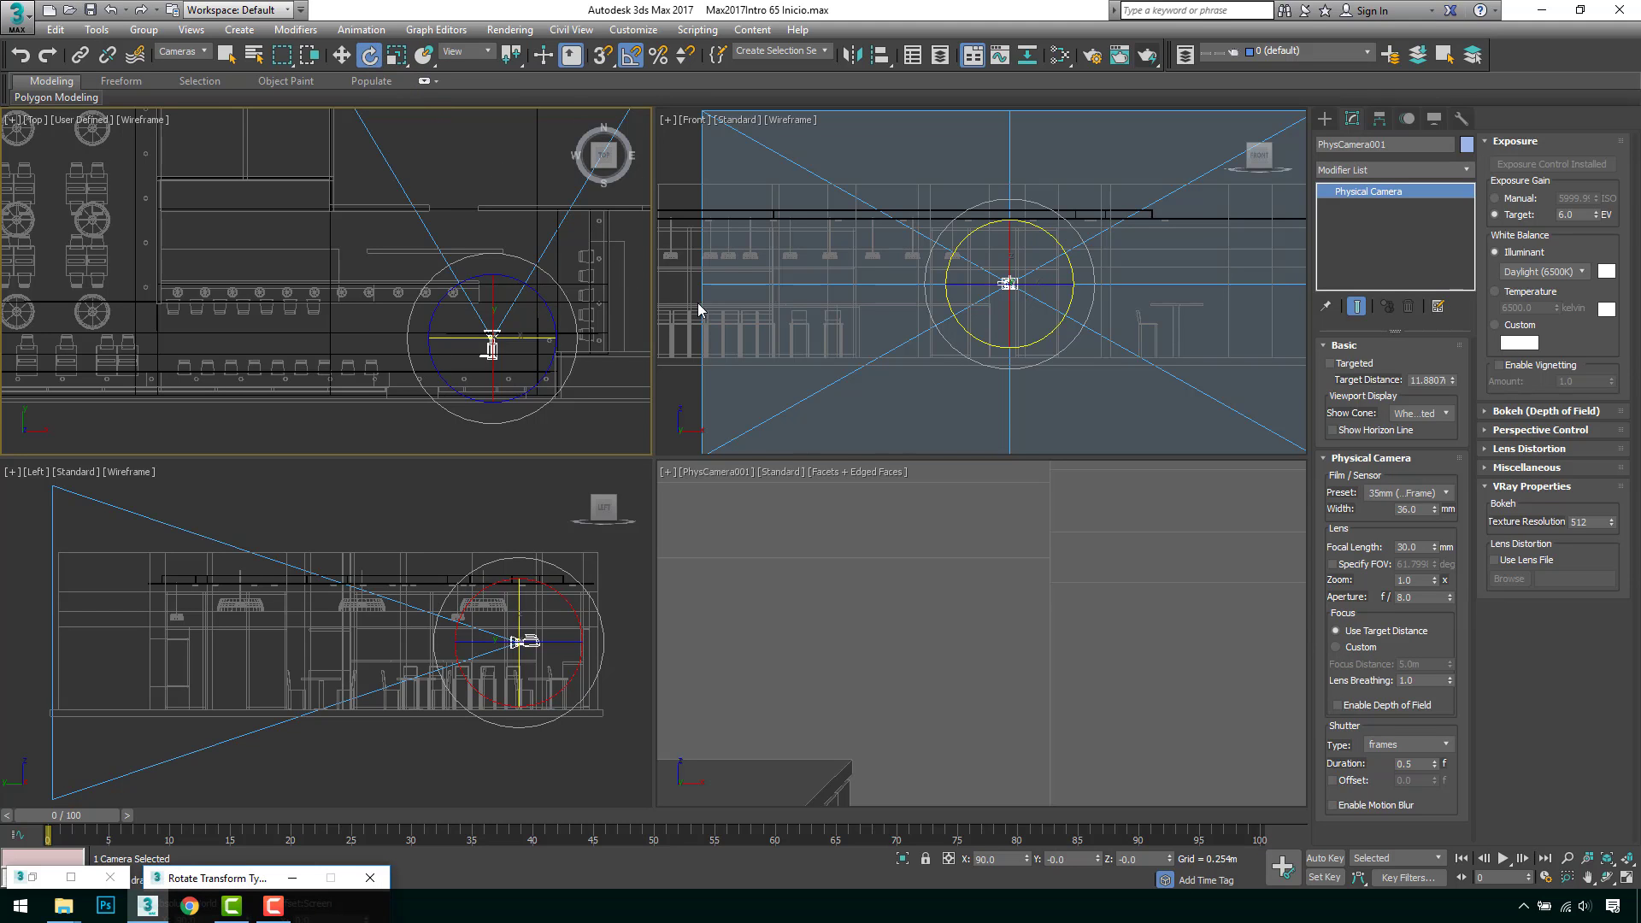
pyautogui.rightClick(631, 55)
pyautogui.doubleClick(822, 461)
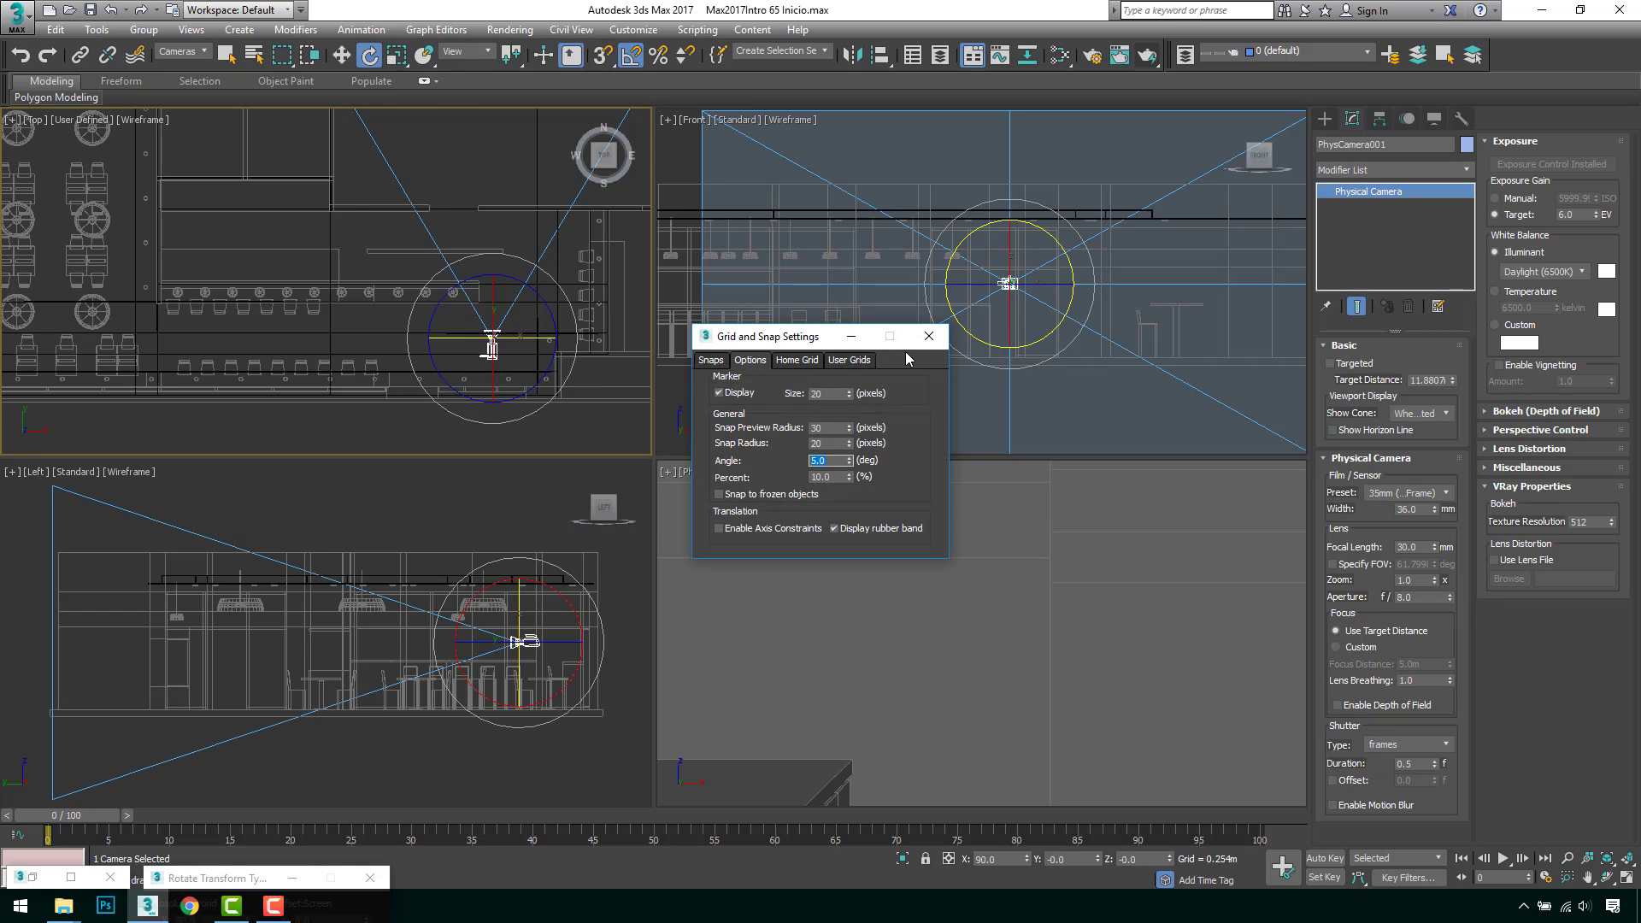
pyautogui.click(928, 336)
pyautogui.moveTo(539, 288); pyautogui.dragTo(477, 342)
# Step: Move the camera in the Top view into the aisle between the counters, at about X 3.74 m, Y -4.08 m
pyautogui.press('w')
pyautogui.moveTo(381, 325); pyautogui.dragTo(450, 289, button='middle')
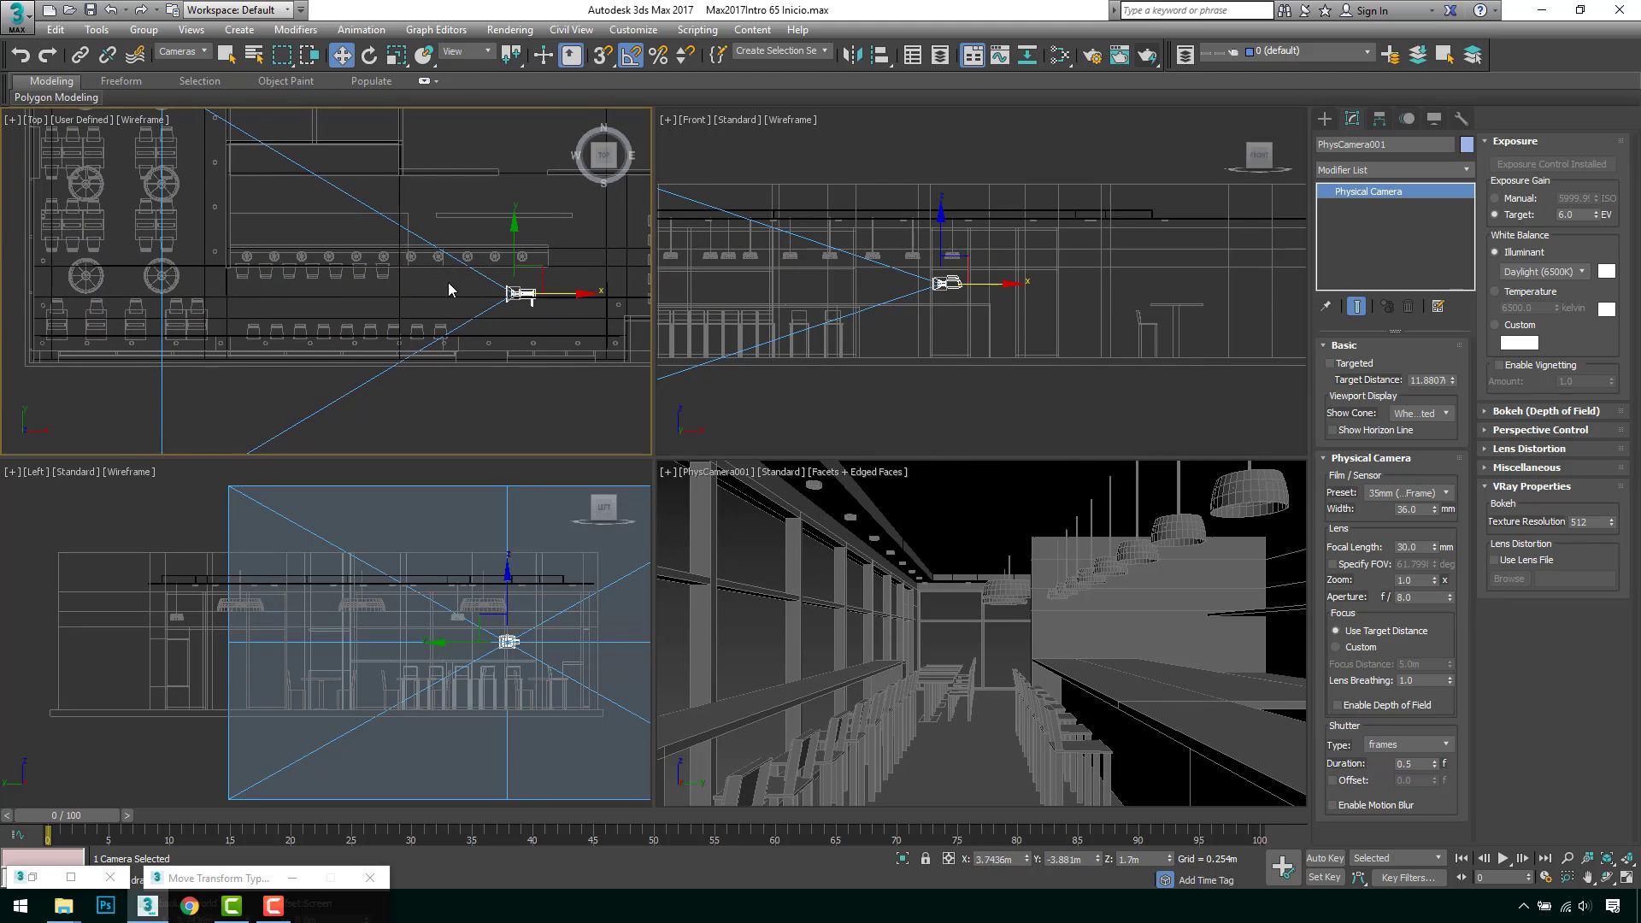
pyautogui.moveTo(514, 248); pyautogui.dragTo(514, 256)
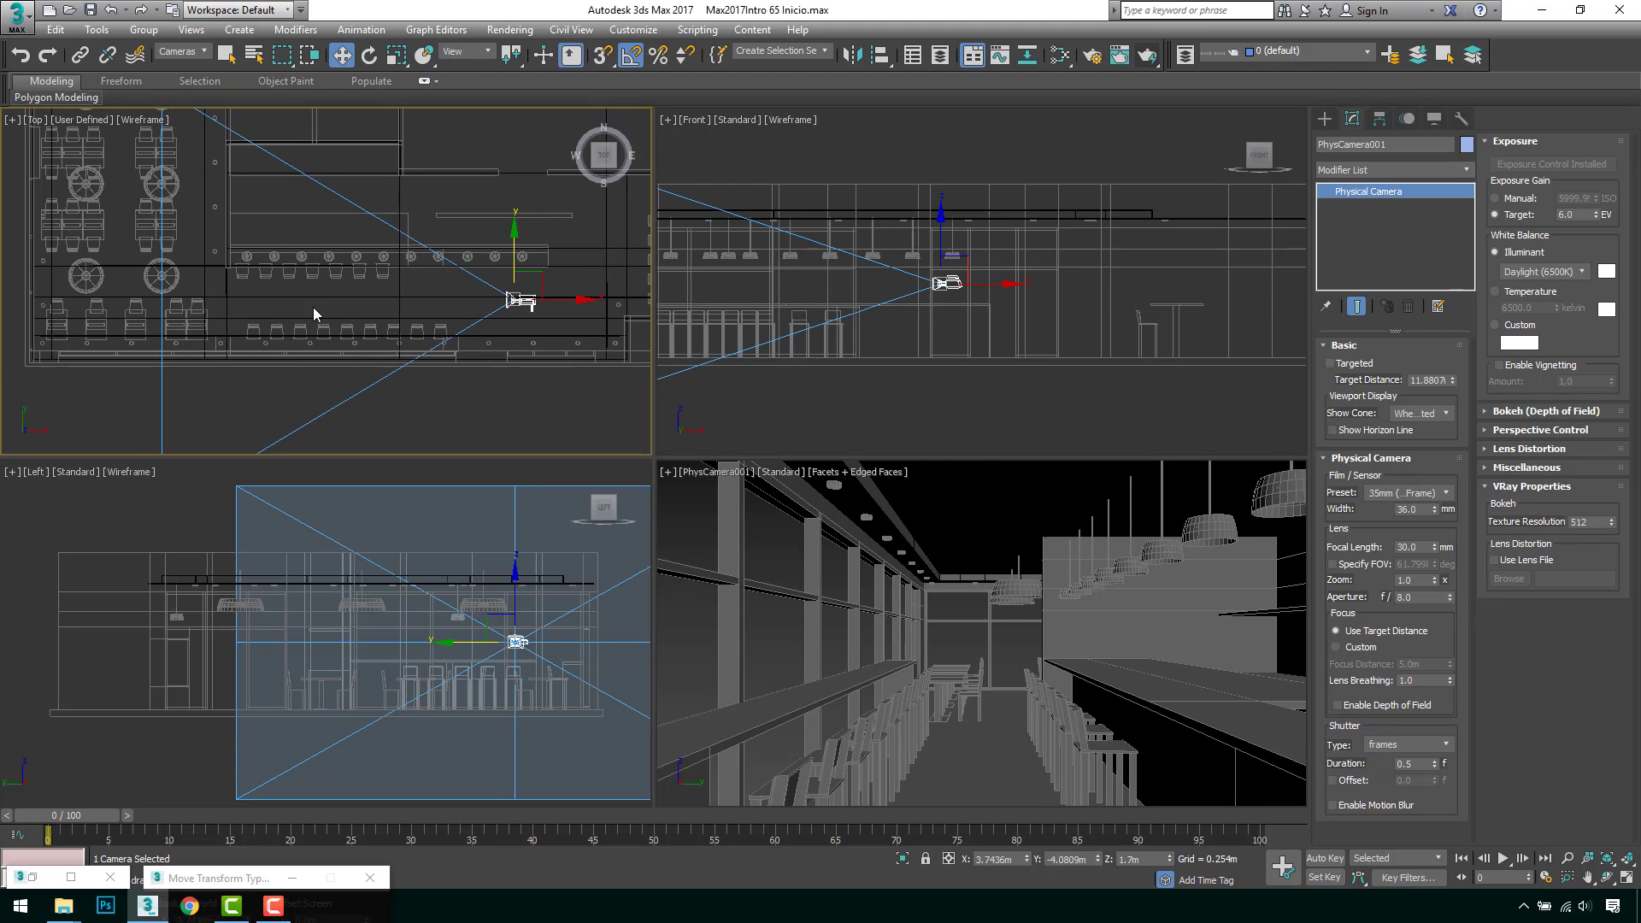
# Step: Compare focal lengths of 45 mm and 30 mm on the camera, ending at 30 mm
pyautogui.doubleClick(1419, 547)
pyautogui.write('45')
pyautogui.press('Return')
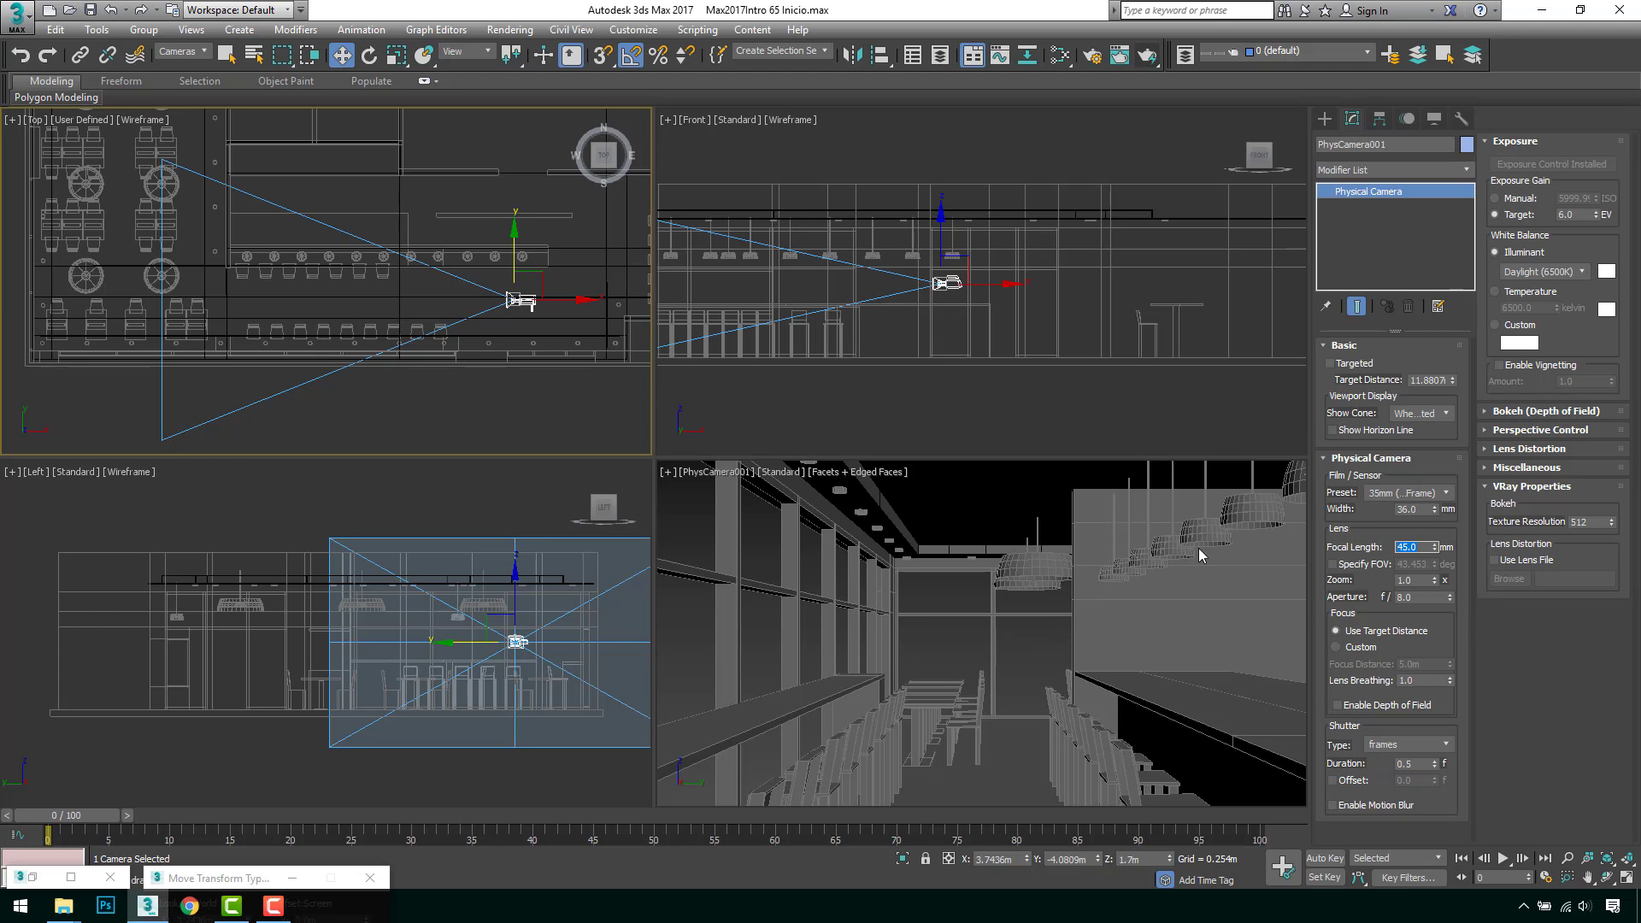
pyautogui.write('30')
pyautogui.press('Return')
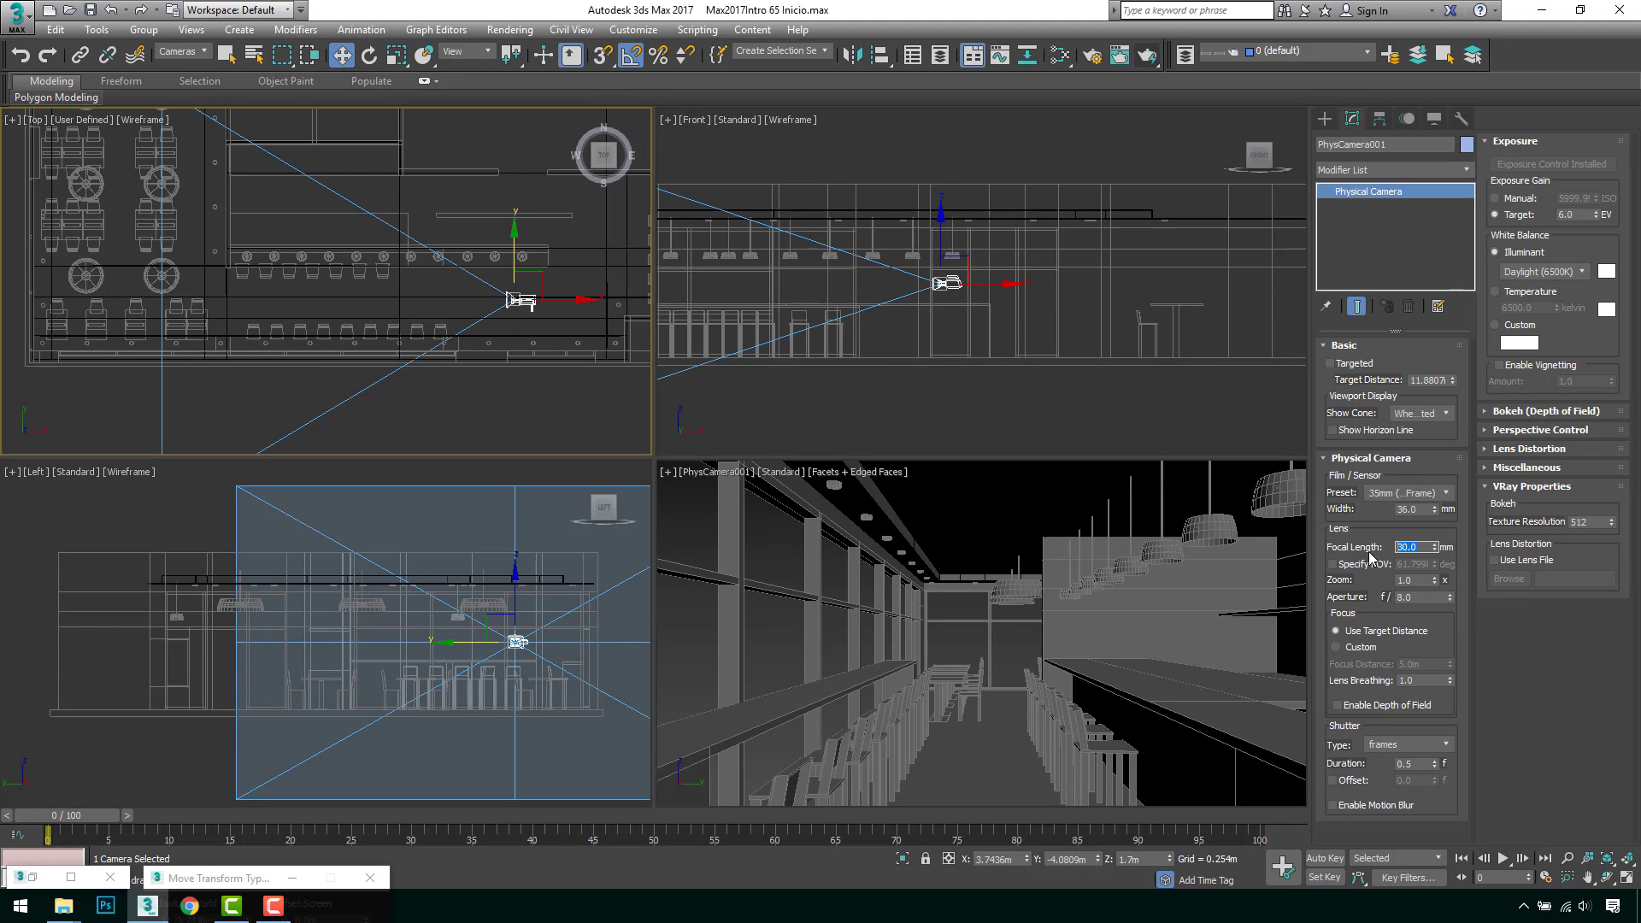
pyautogui.write('45')
pyautogui.press('Return')
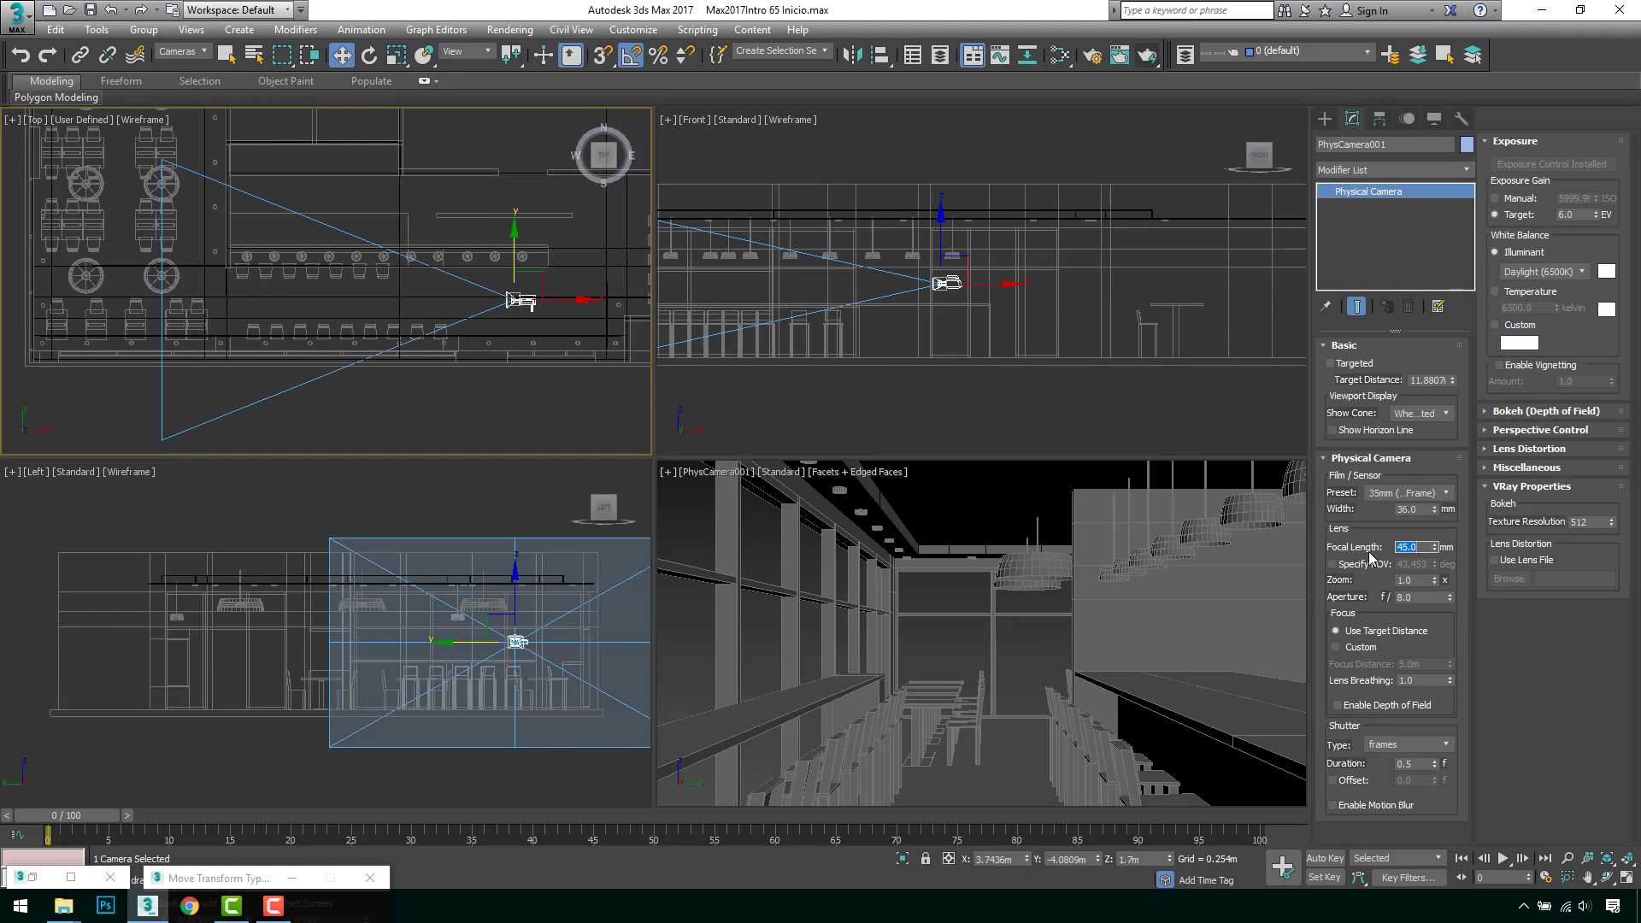
pyautogui.write('30')
pyautogui.press('Return')
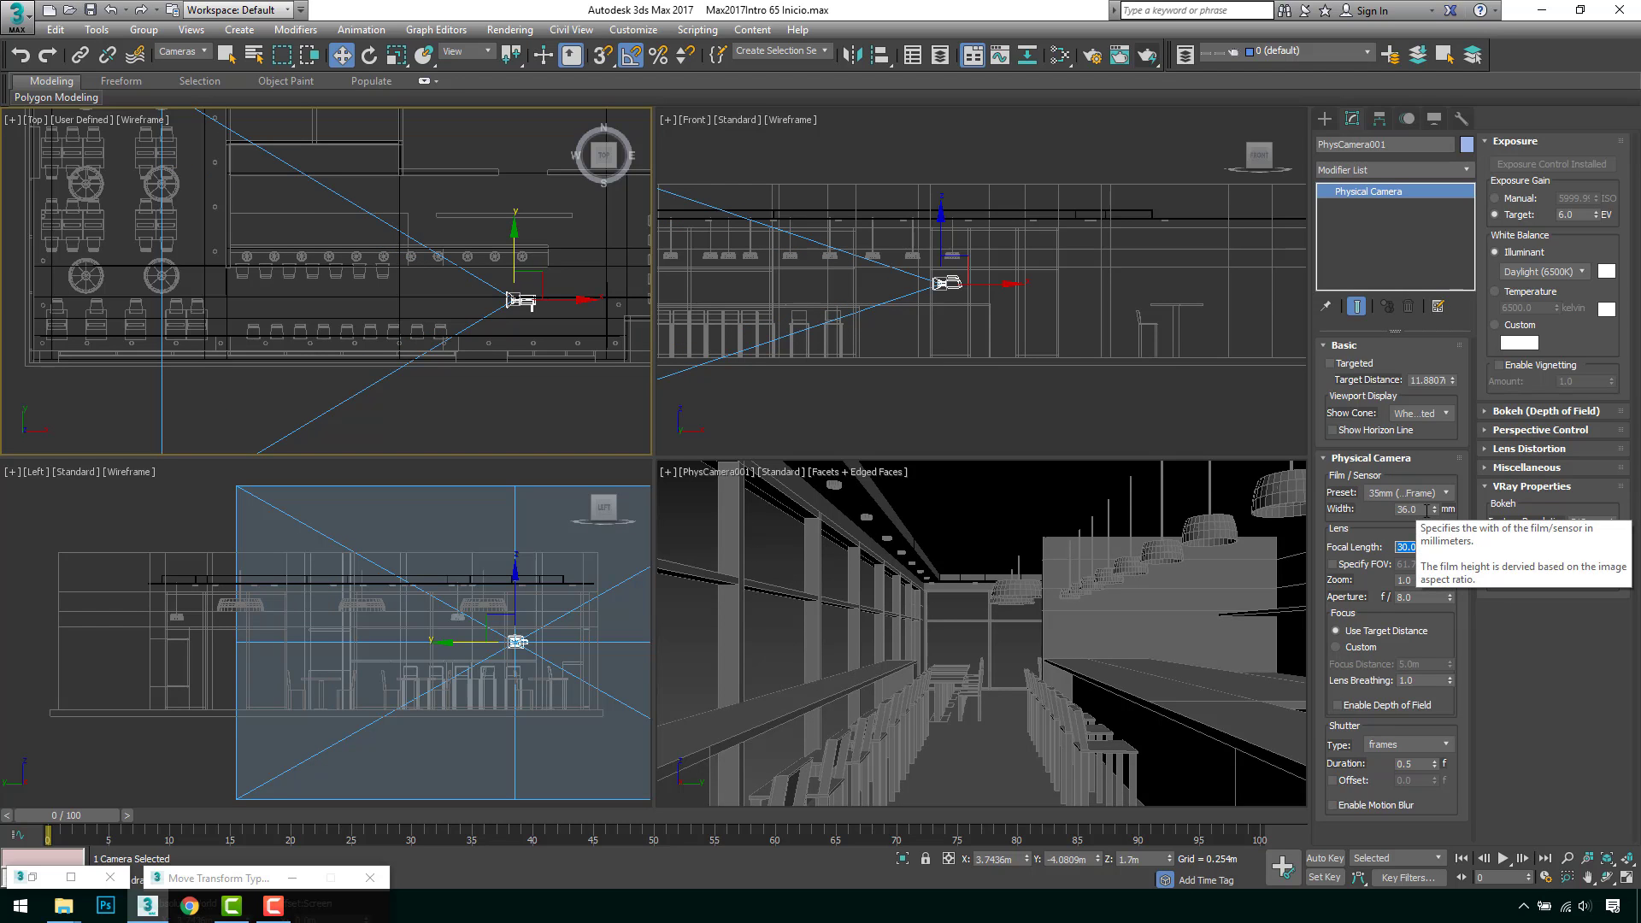
# Step: Try film widths of 80 mm and 50 mm on the camera and test rotating it slightly in the Top view
pyautogui.click(1419, 509)
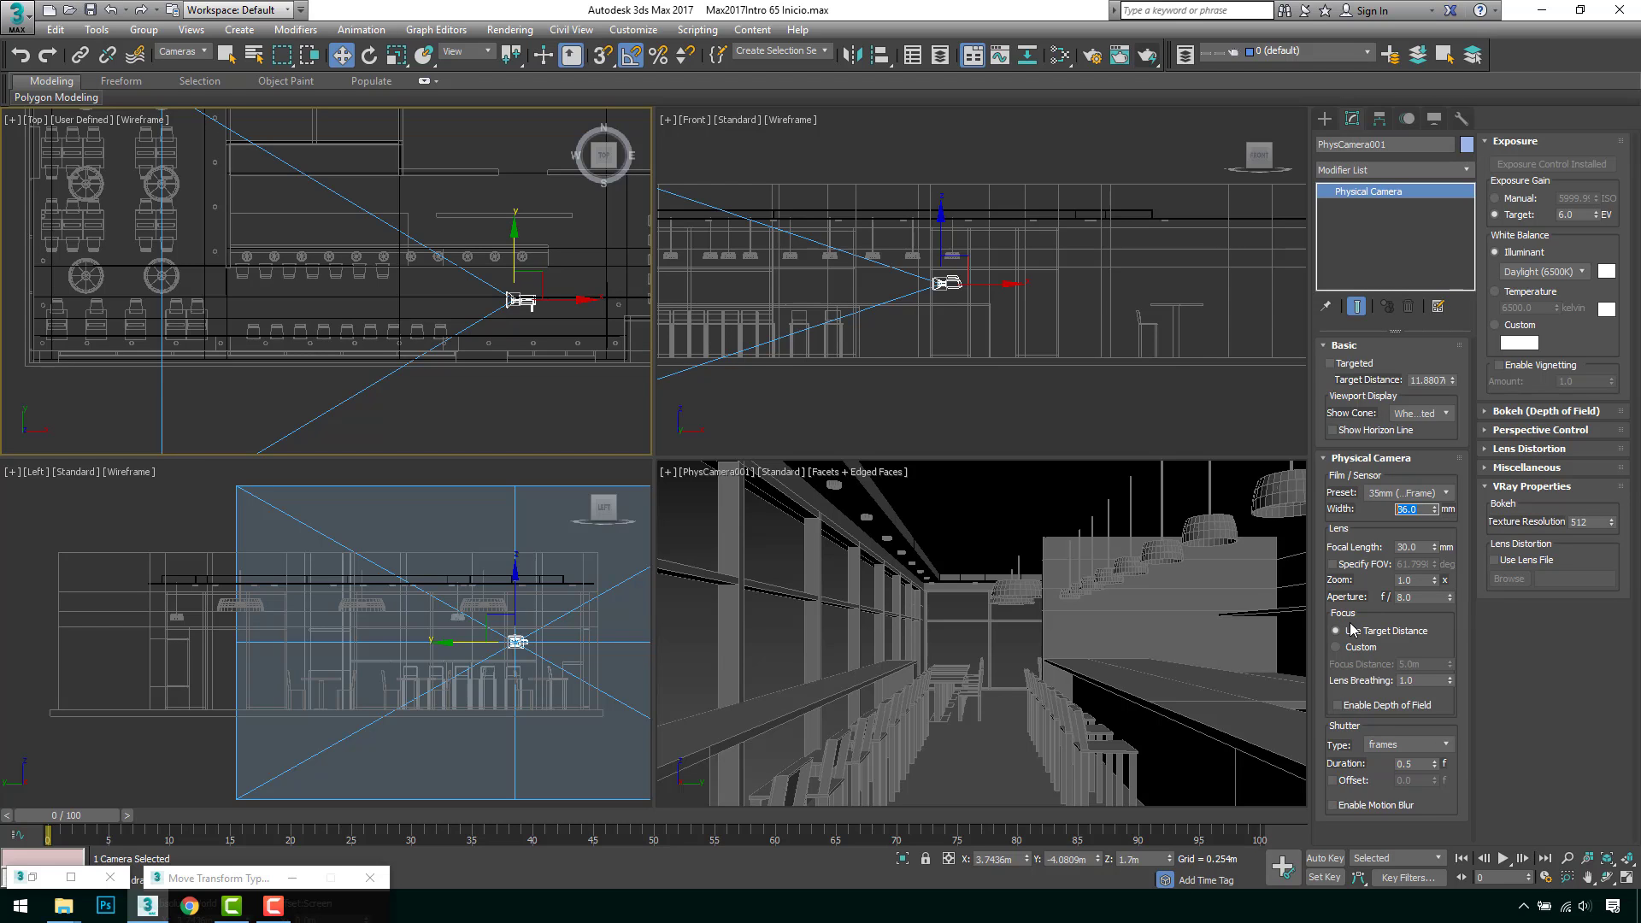
pyautogui.write('80')
pyautogui.press('Return')
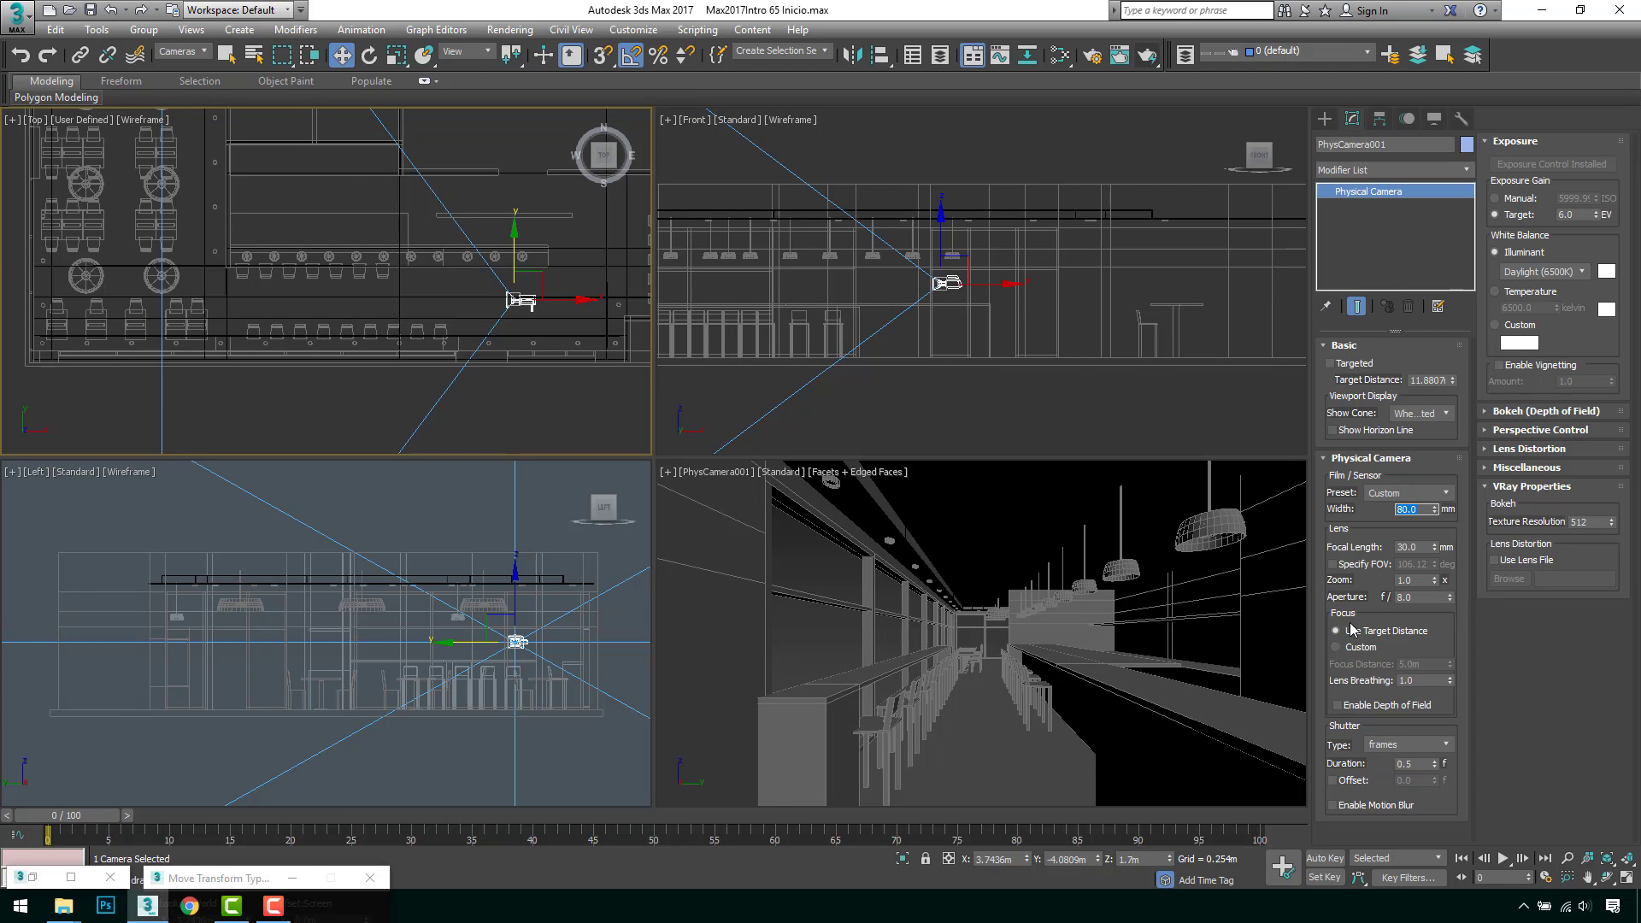
pyautogui.write('50')
pyautogui.press('Return')
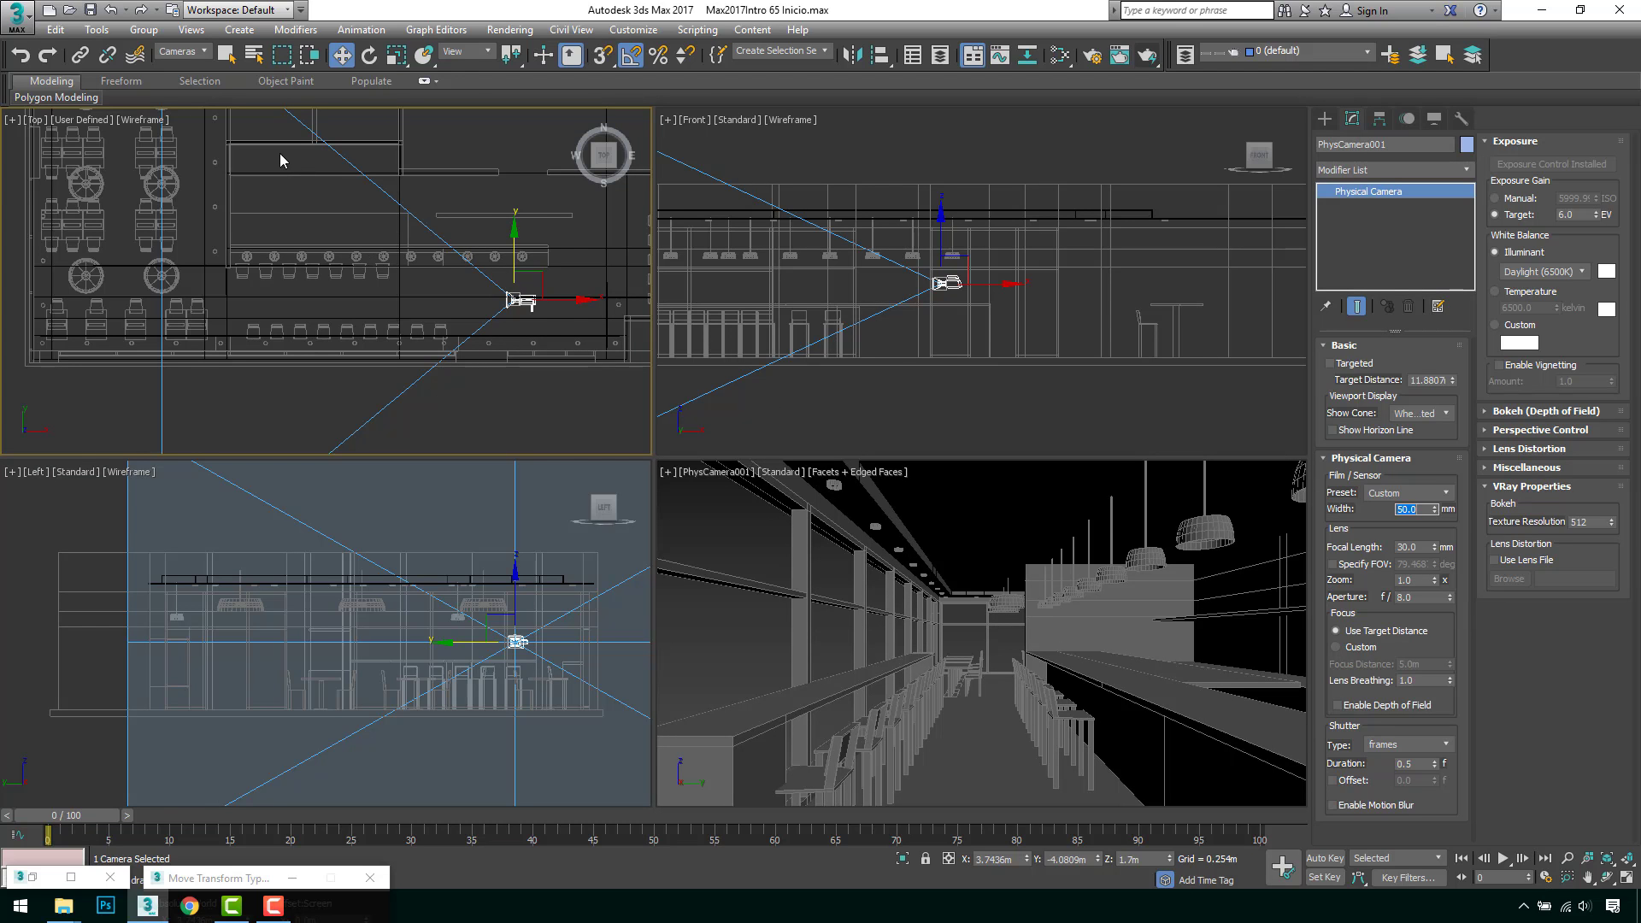
pyautogui.click(370, 55)
pyautogui.moveTo(459, 263)
pyautogui.mouseDown()
pyautogui.moveTo(483, 241)
pyautogui.moveTo(444, 262)
pyautogui.mouseUp()
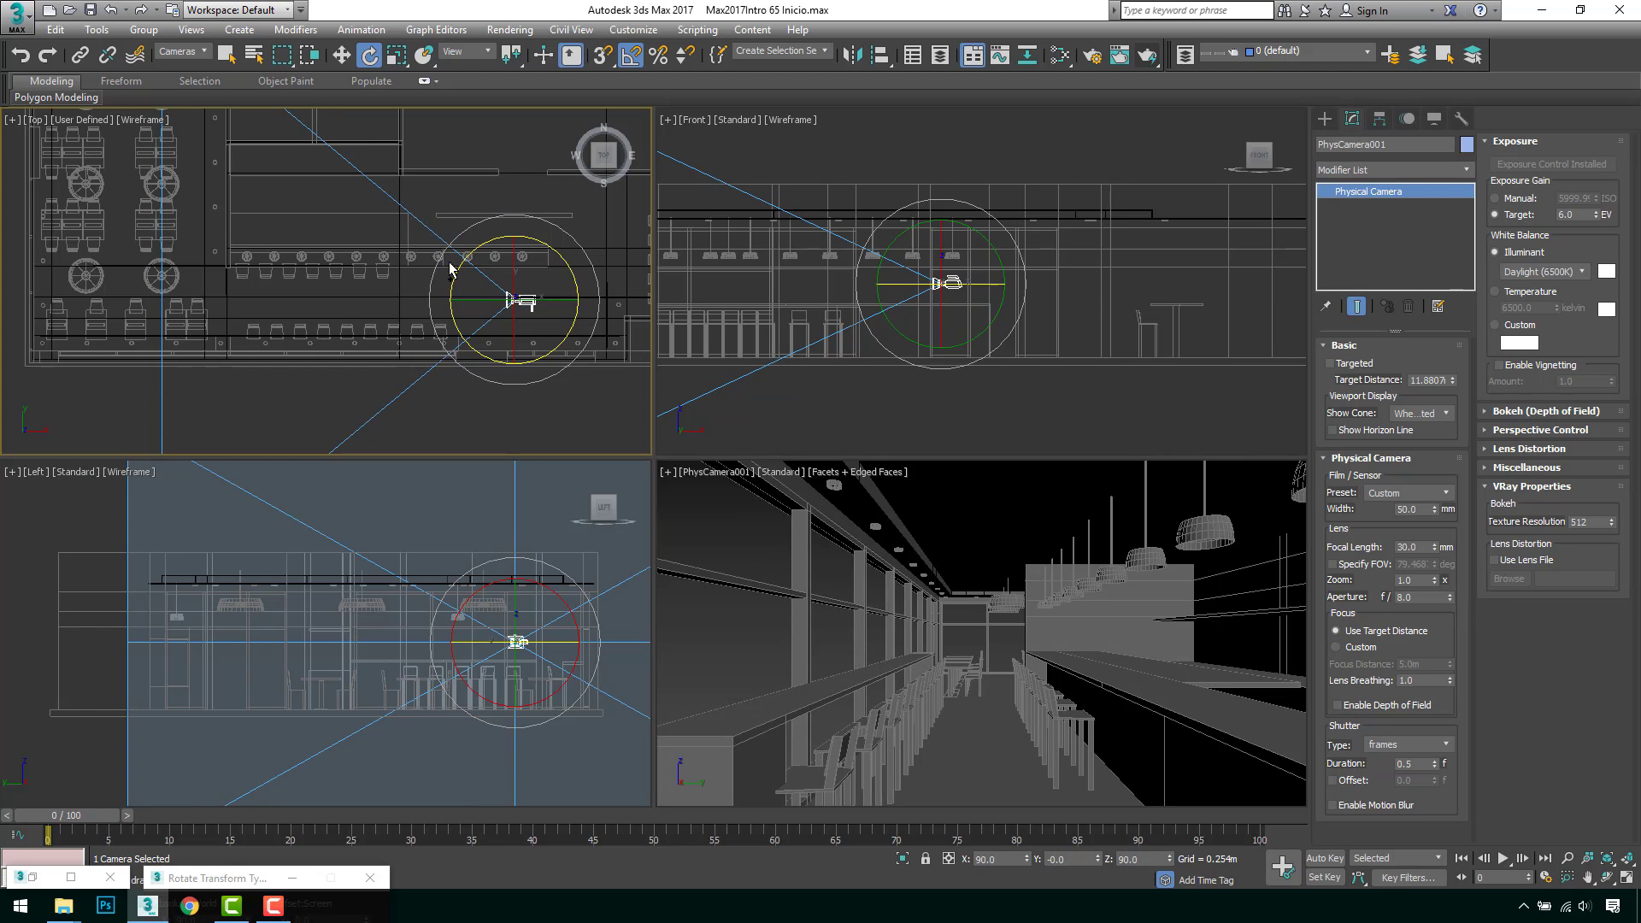
# Step: Set the camera's film/sensor width to 40 mm
pyautogui.moveTo(1420, 510); pyautogui.dragTo(1340, 510)
pyautogui.write('40')
pyautogui.press('Return')
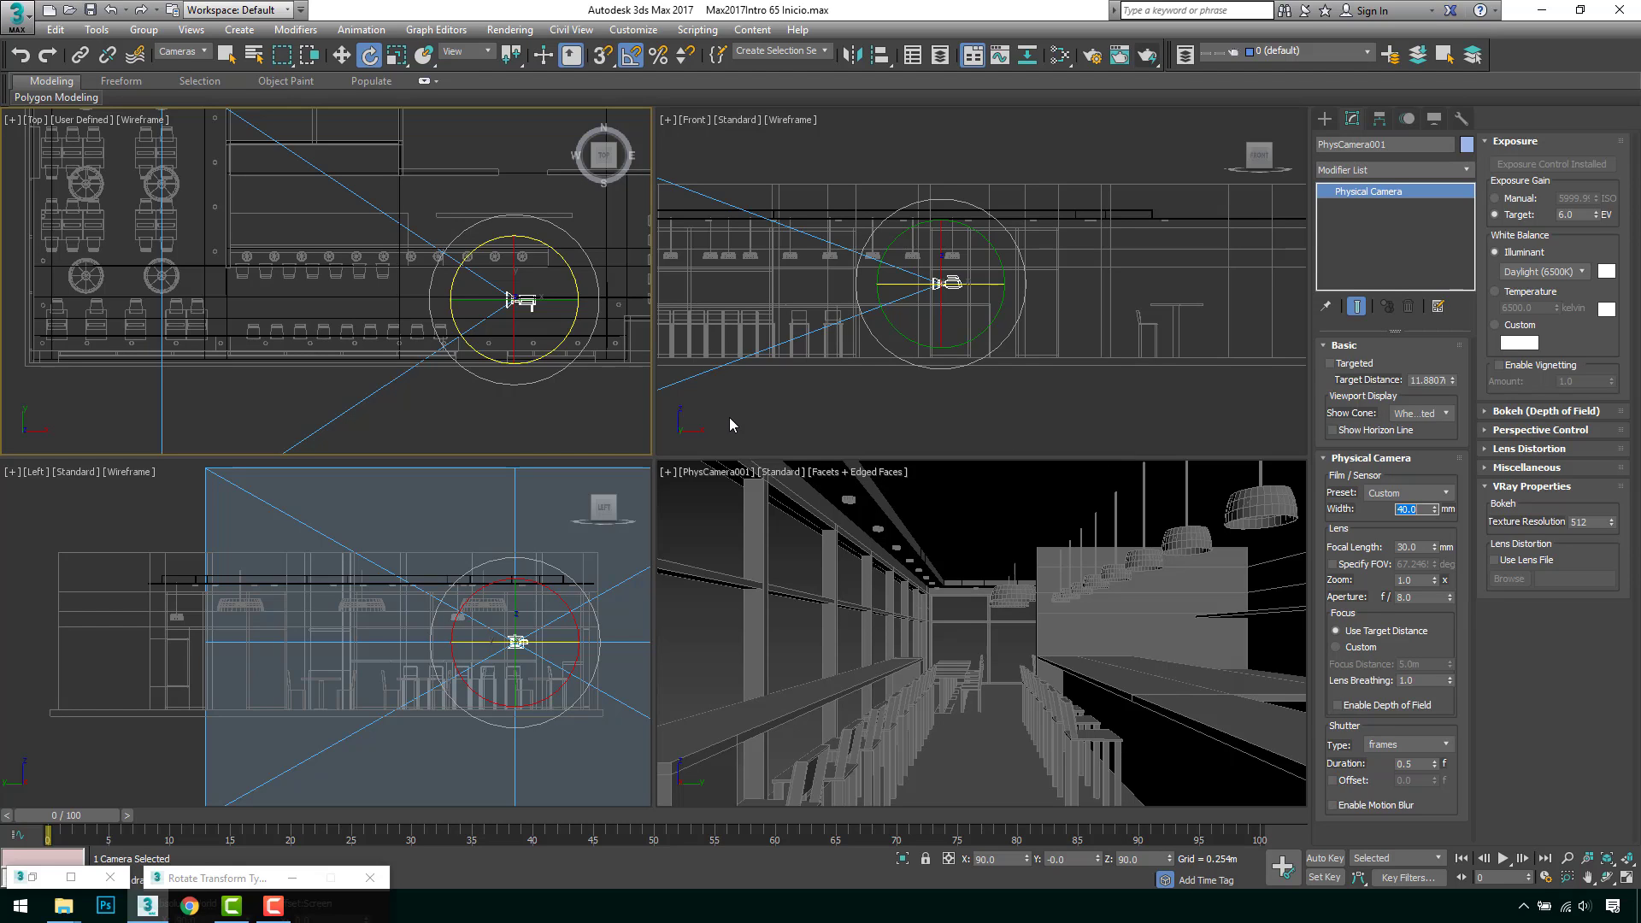
pyautogui.moveTo(428, 294)
pyautogui.mouseDown(button='middle')
pyautogui.moveTo(391, 290)
pyautogui.moveTo(442, 274)
pyautogui.mouseUp(button='middle')
pyautogui.press('w')
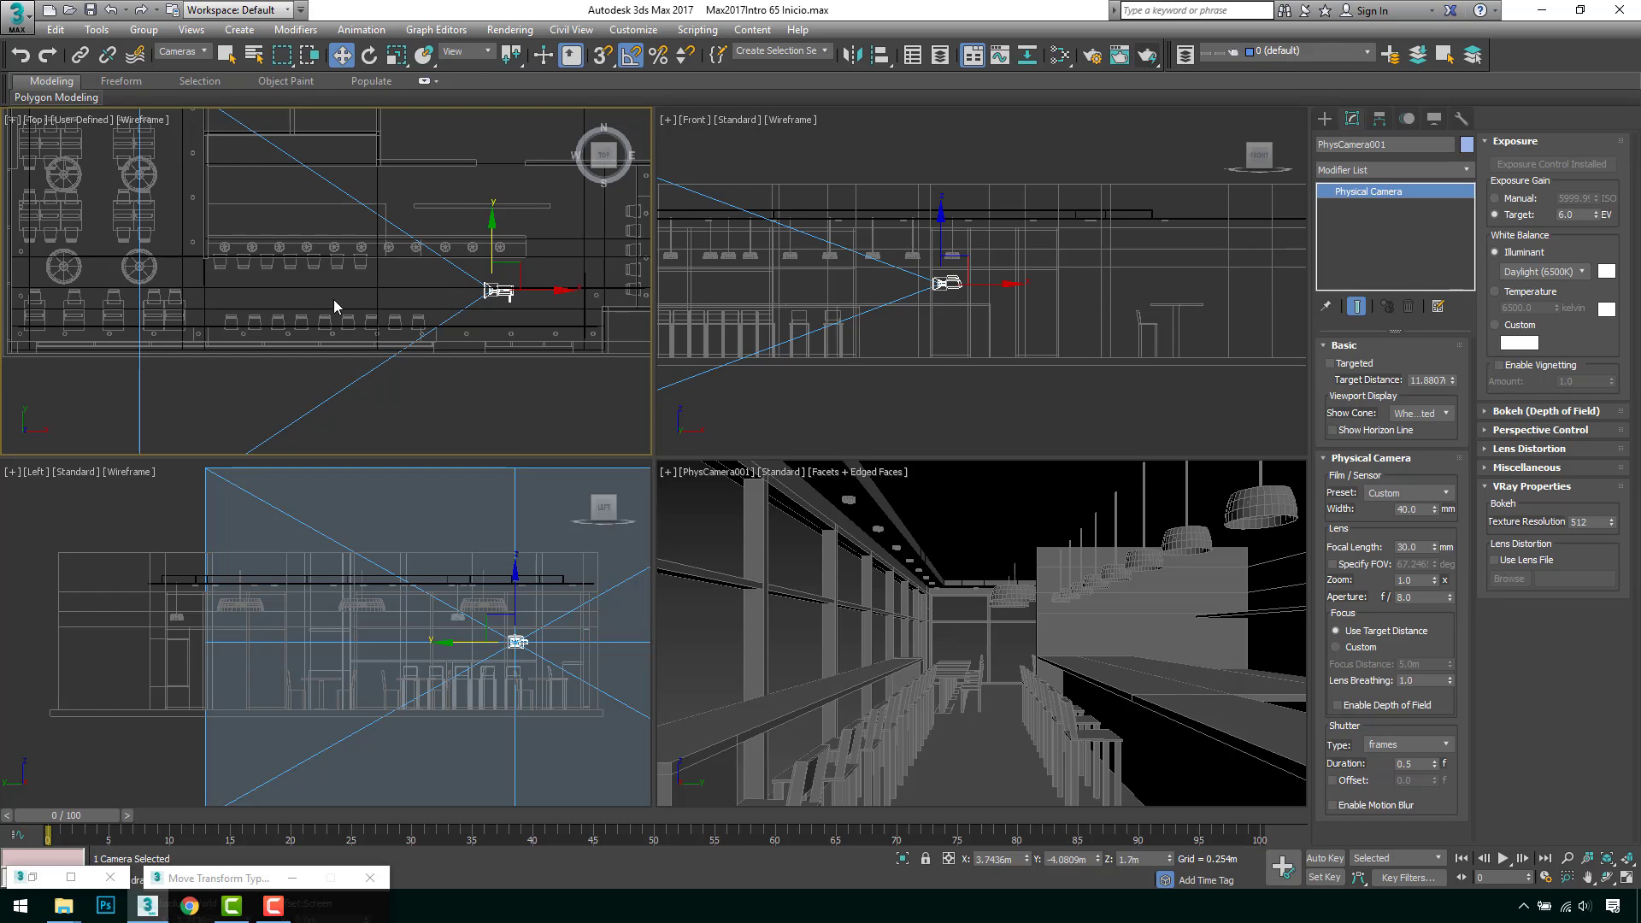
pyautogui.moveTo(338, 291); pyautogui.dragTo(359, 294, button='middle')
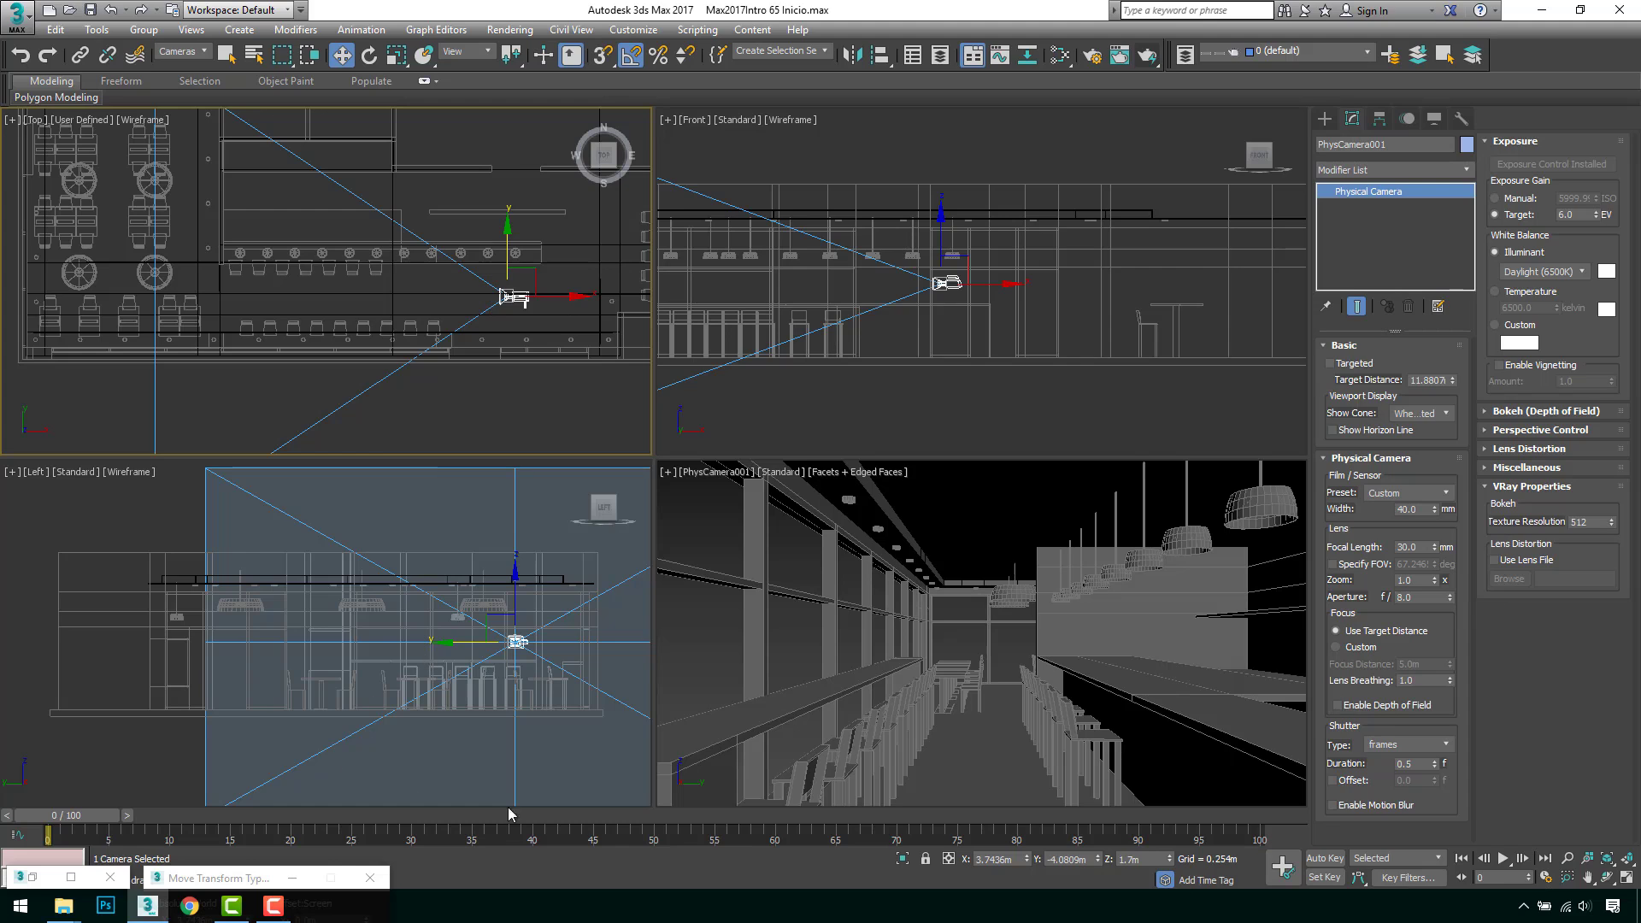
pyautogui.moveTo(388, 300); pyautogui.dragTo(395, 332, button='middle')
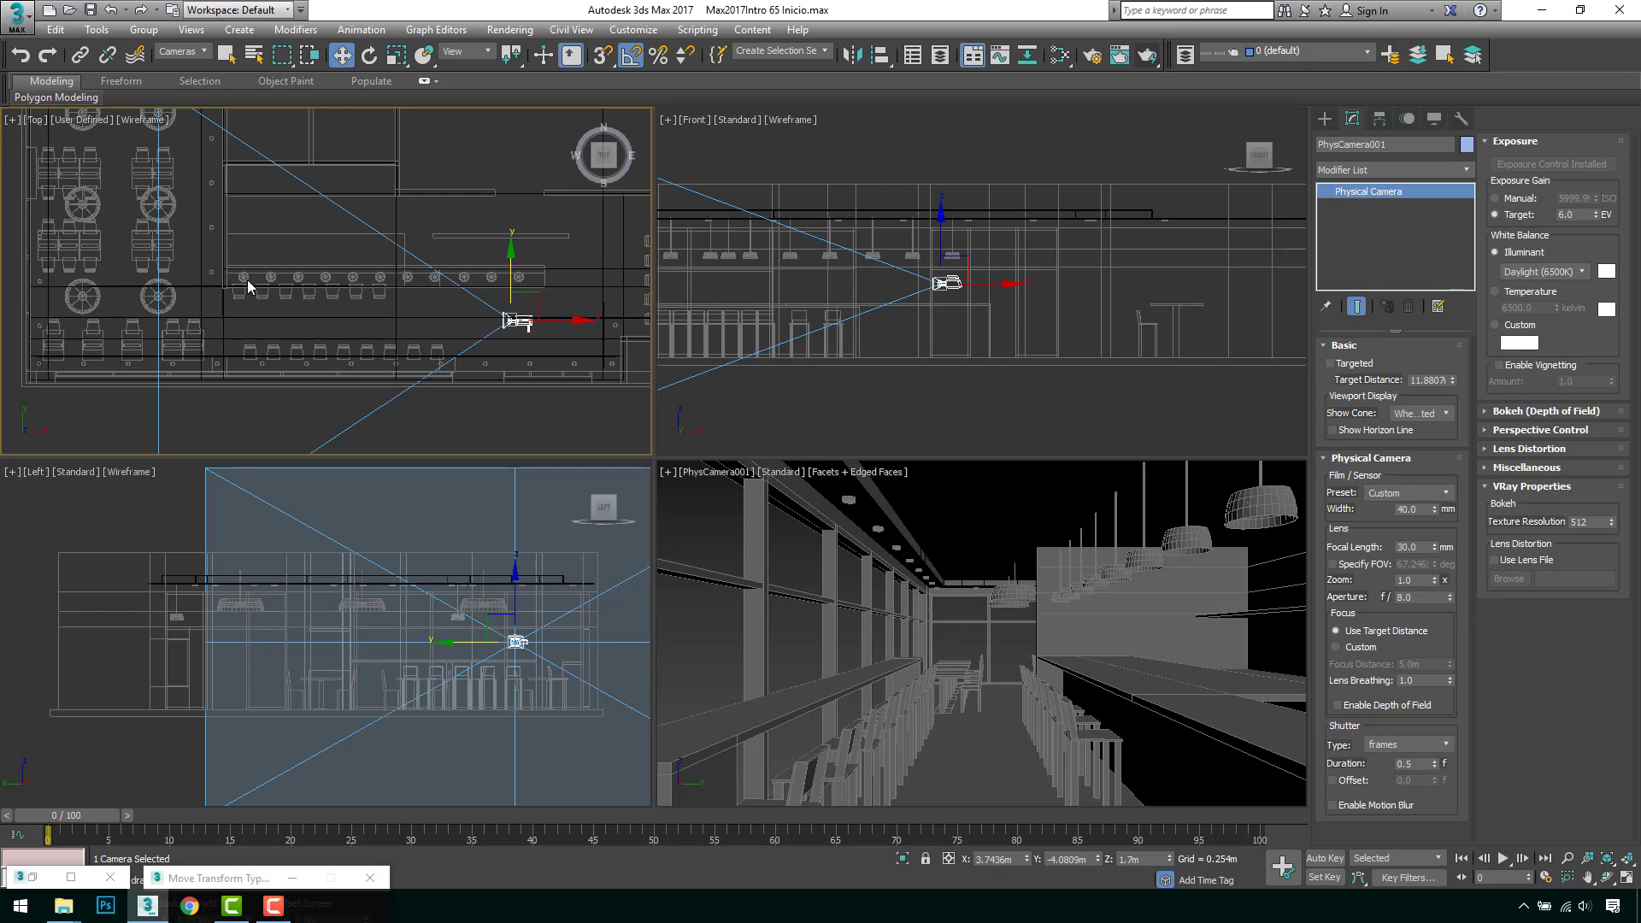
# Step: Set the animation's start time to frame 1 and its end time to frame 180 in the time configuration
pyautogui.click(1544, 877)
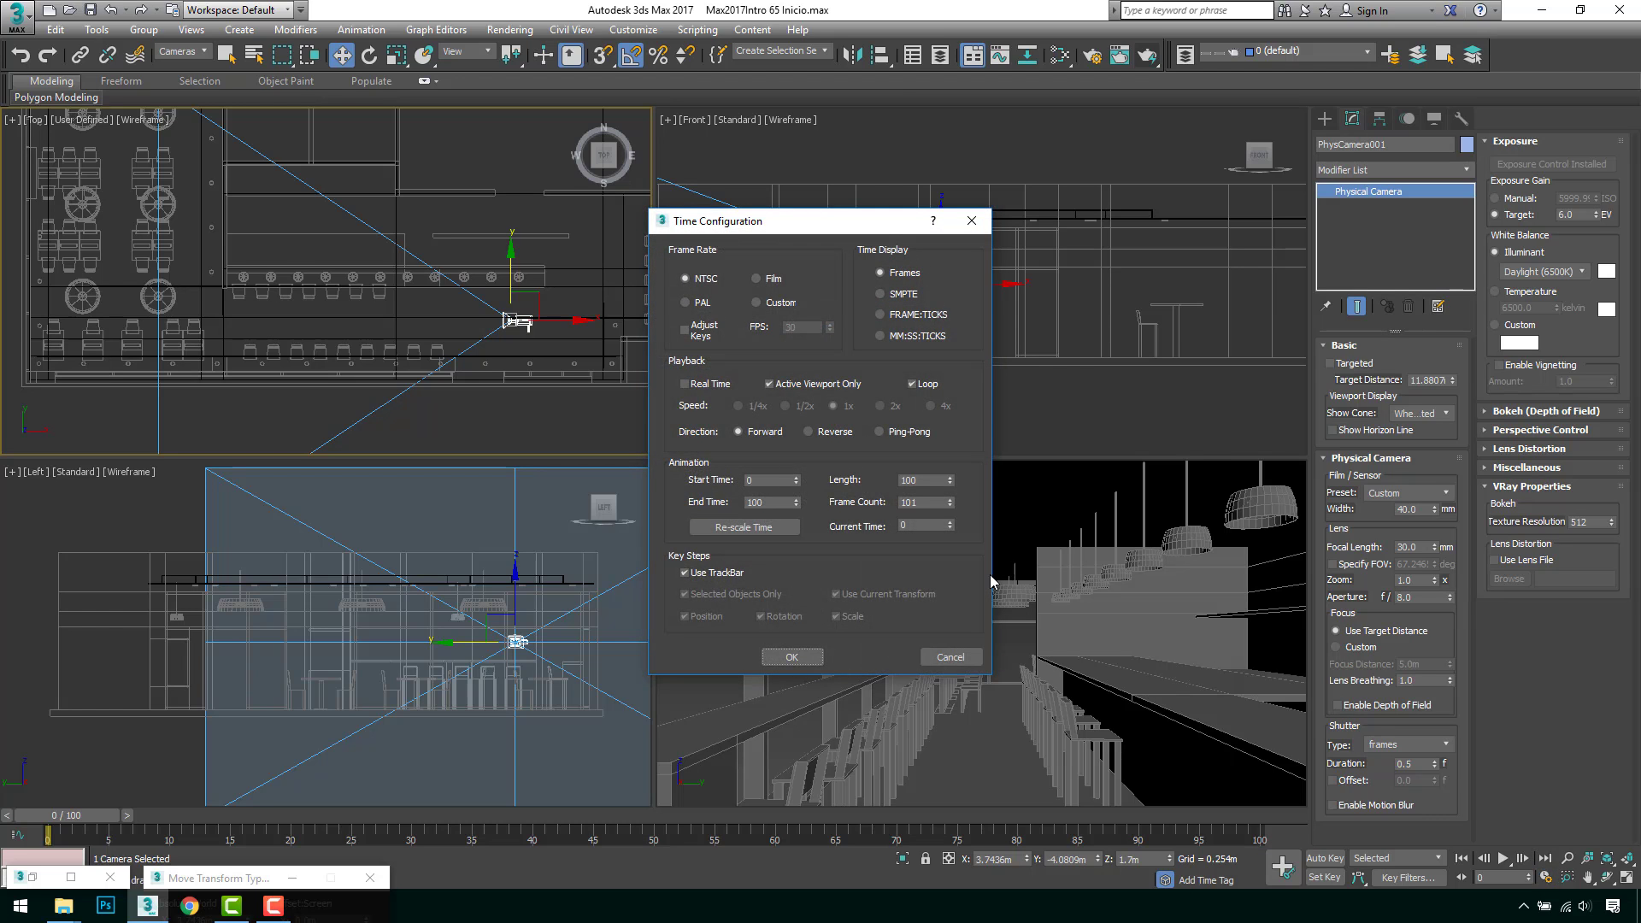
pyautogui.doubleClick(769, 480)
pyautogui.write('1')
pyautogui.press('Tab')
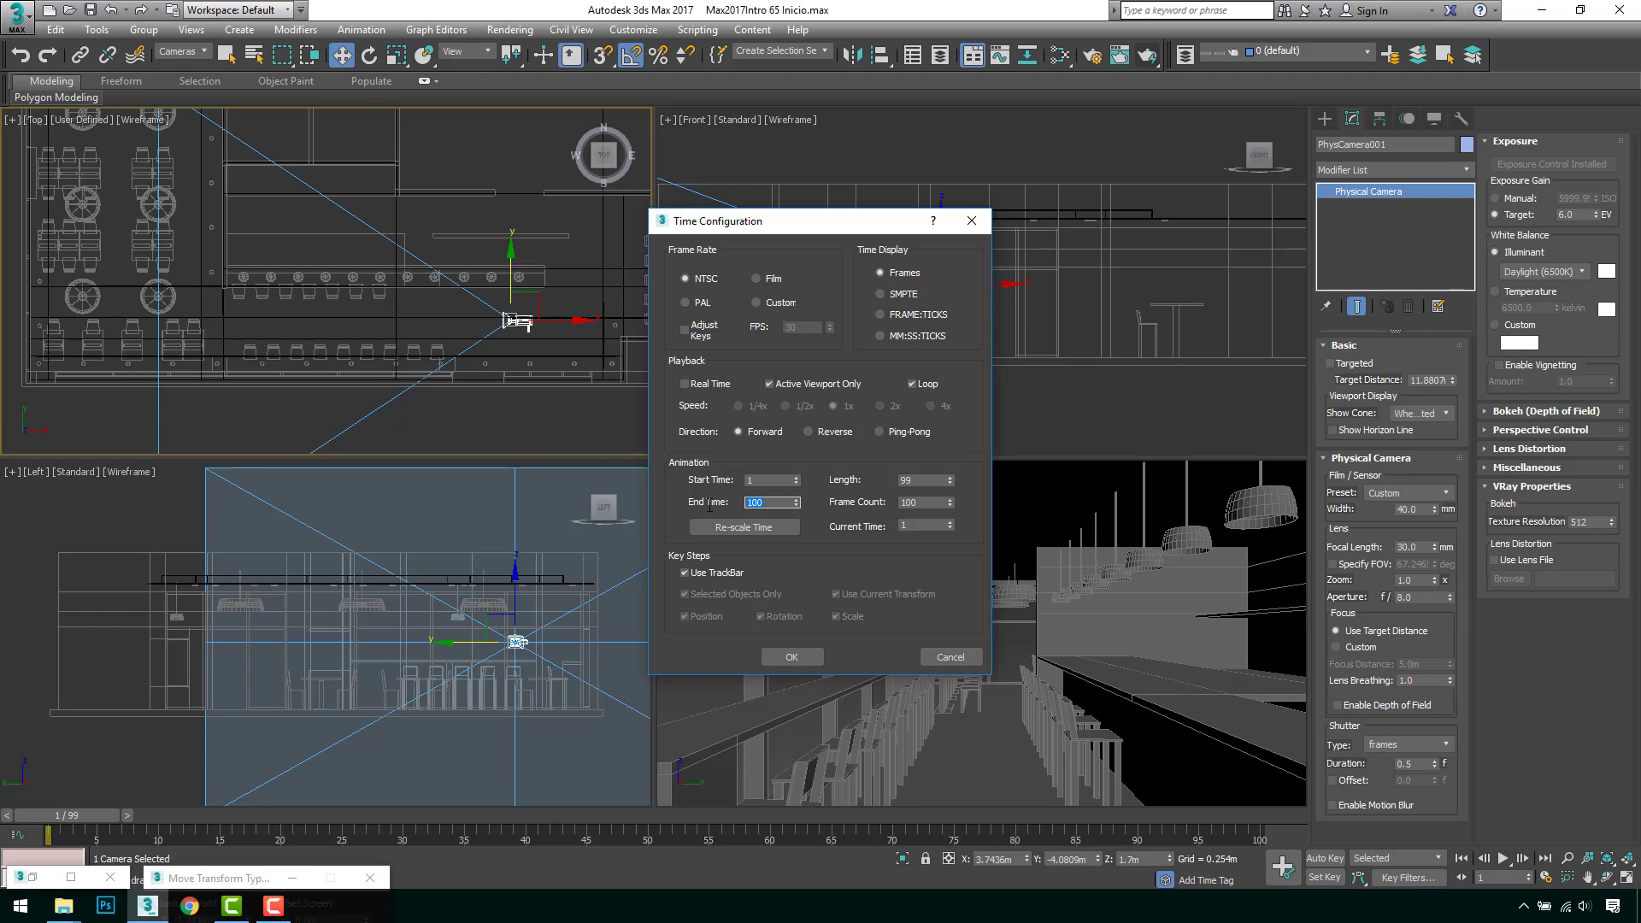
pyautogui.press('Return')
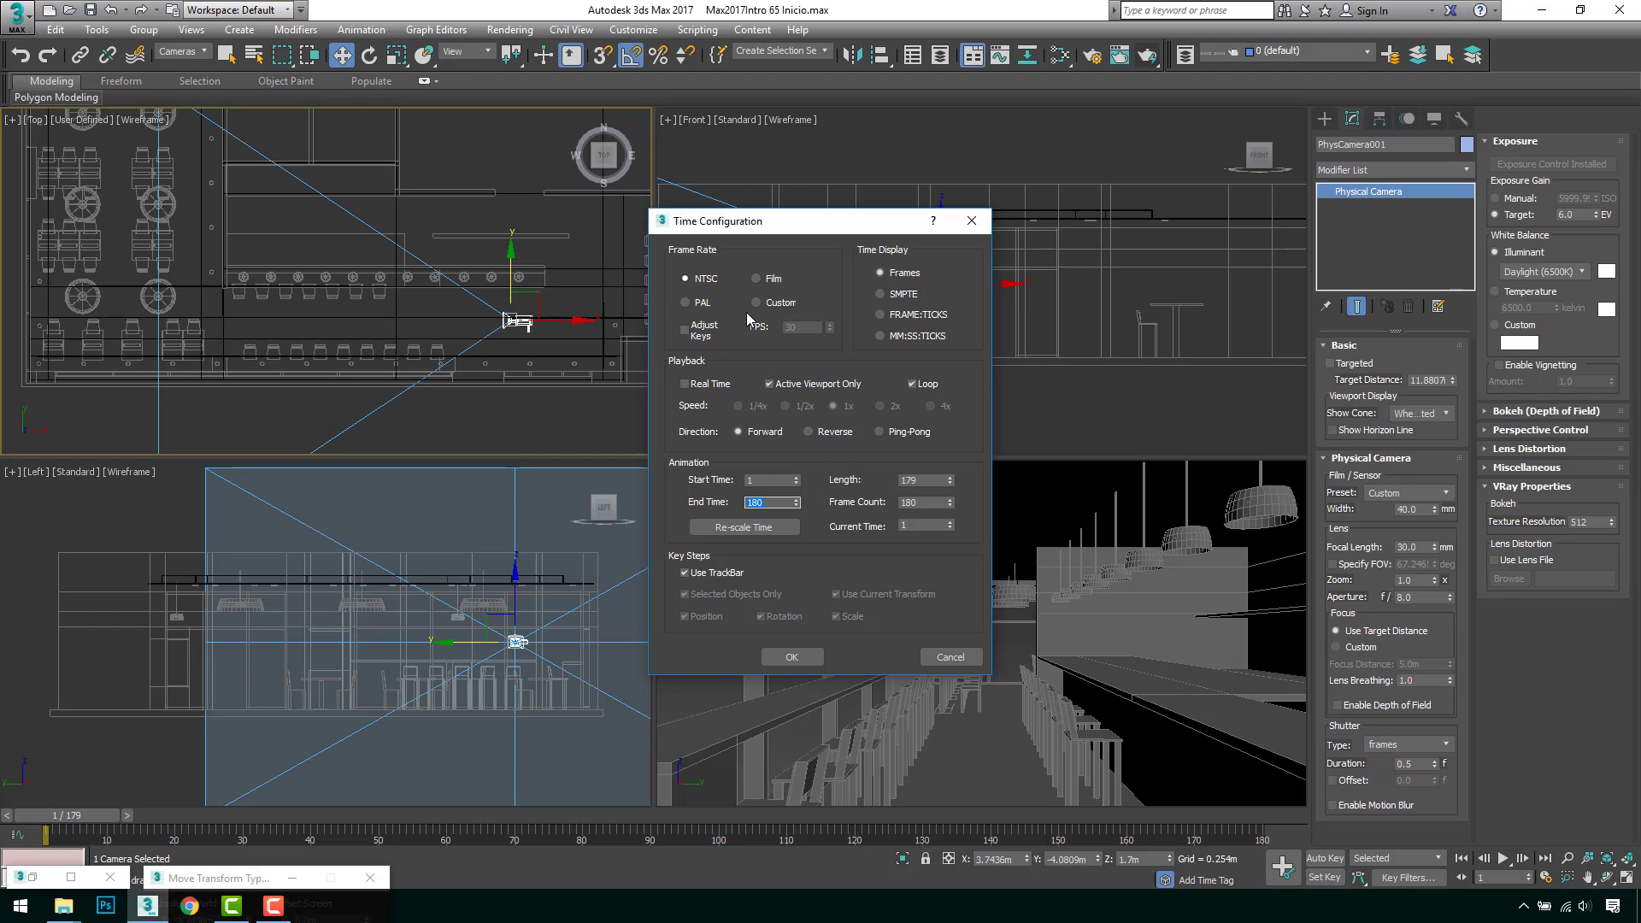
# Step: Keep the NTSC frame rate, enable Real Time playback, and apply the time configuration
pyautogui.click(780, 303)
pyautogui.click(715, 279)
pyautogui.click(718, 384)
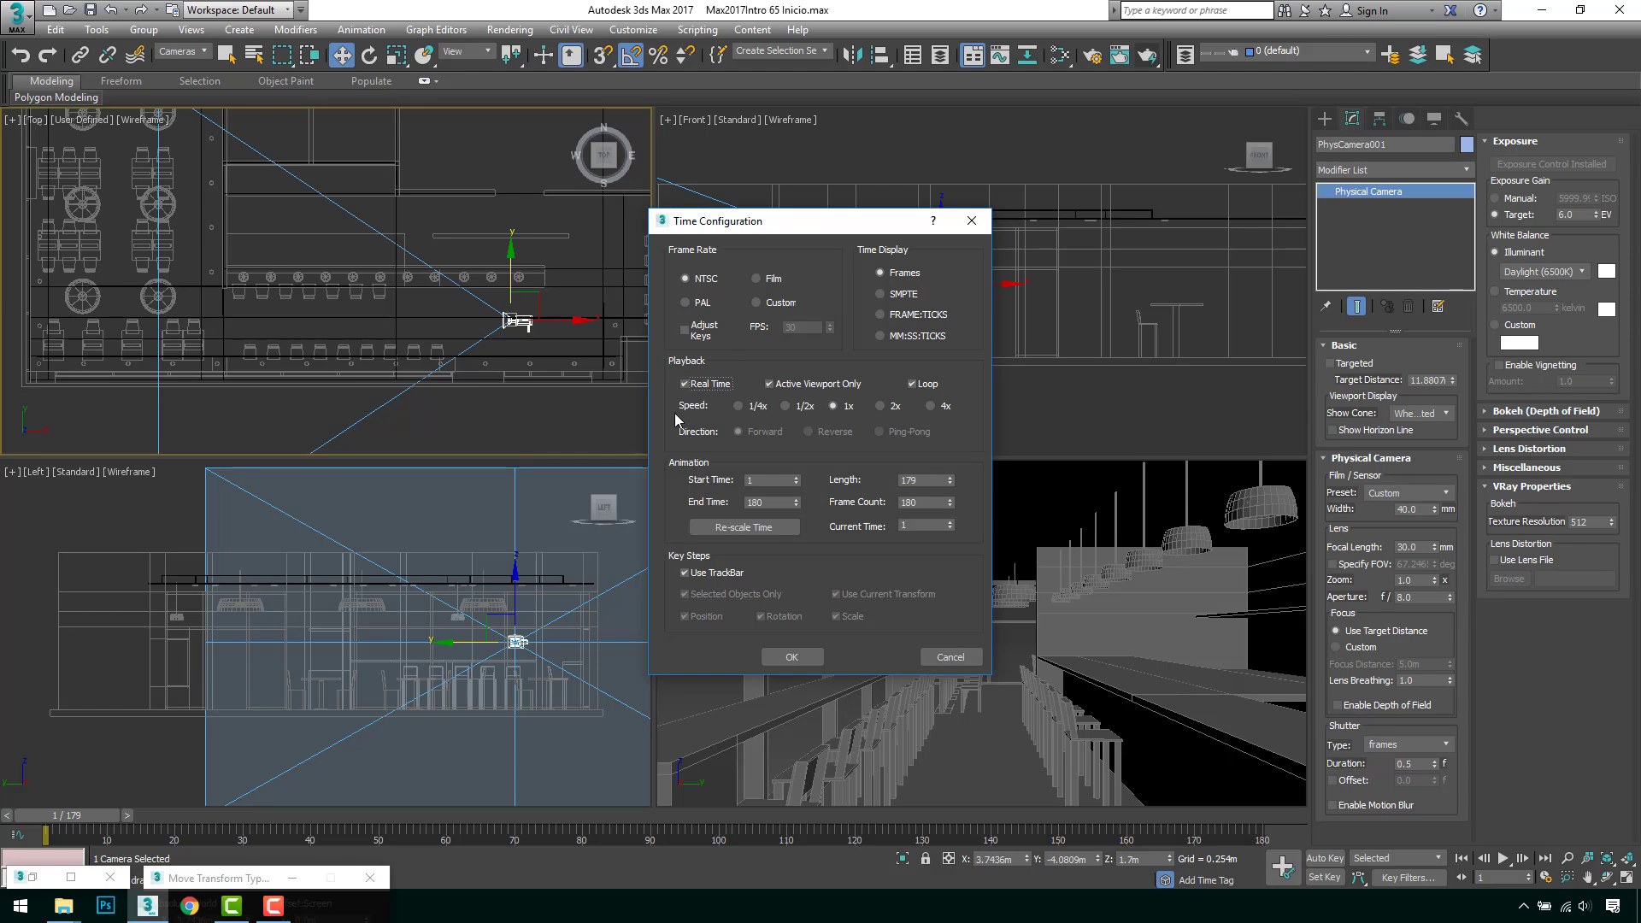
pyautogui.click(792, 657)
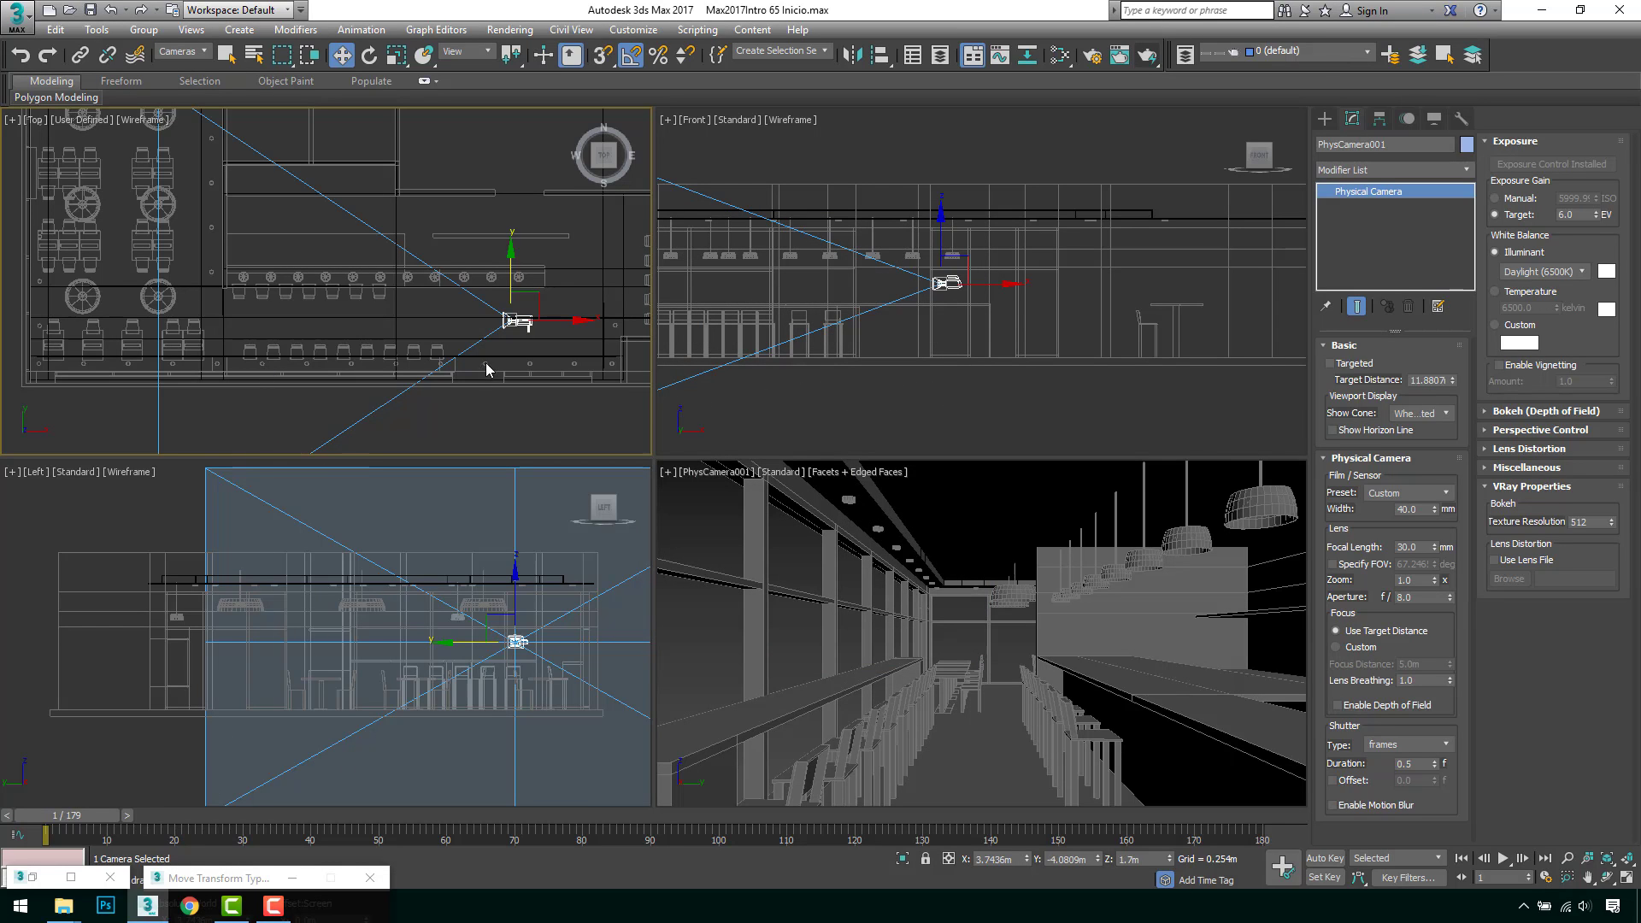
# Step: Shift the camera back along X to about 4.61 m and restrict the set-key filters to Position only
pyautogui.moveTo(560, 322); pyautogui.dragTo(591, 328)
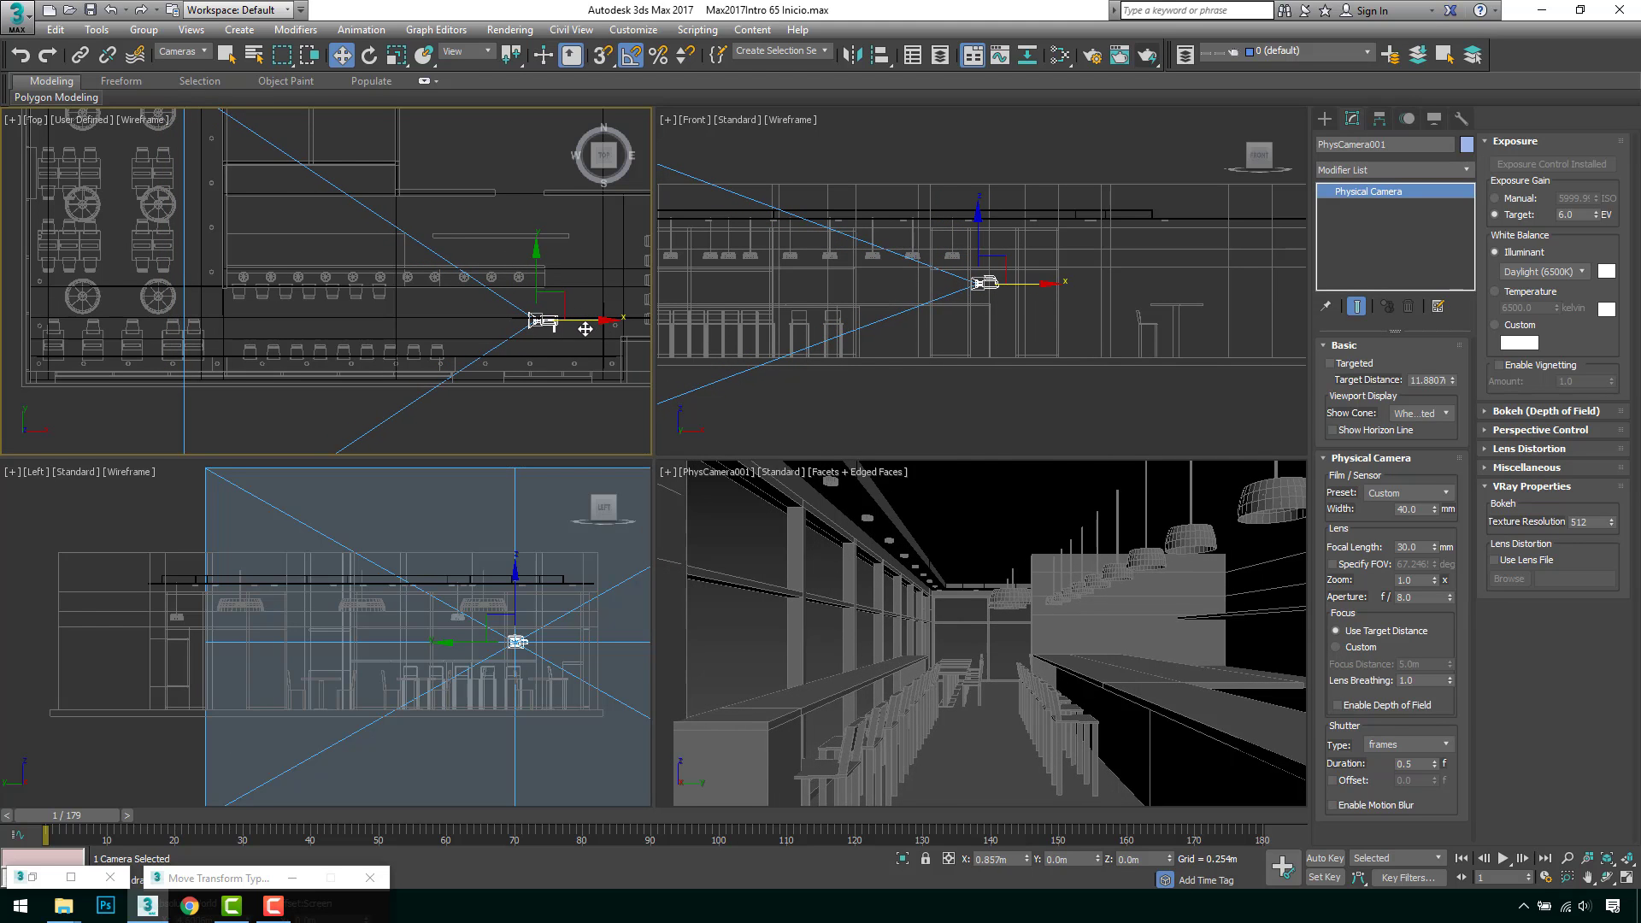
pyautogui.click(1429, 879)
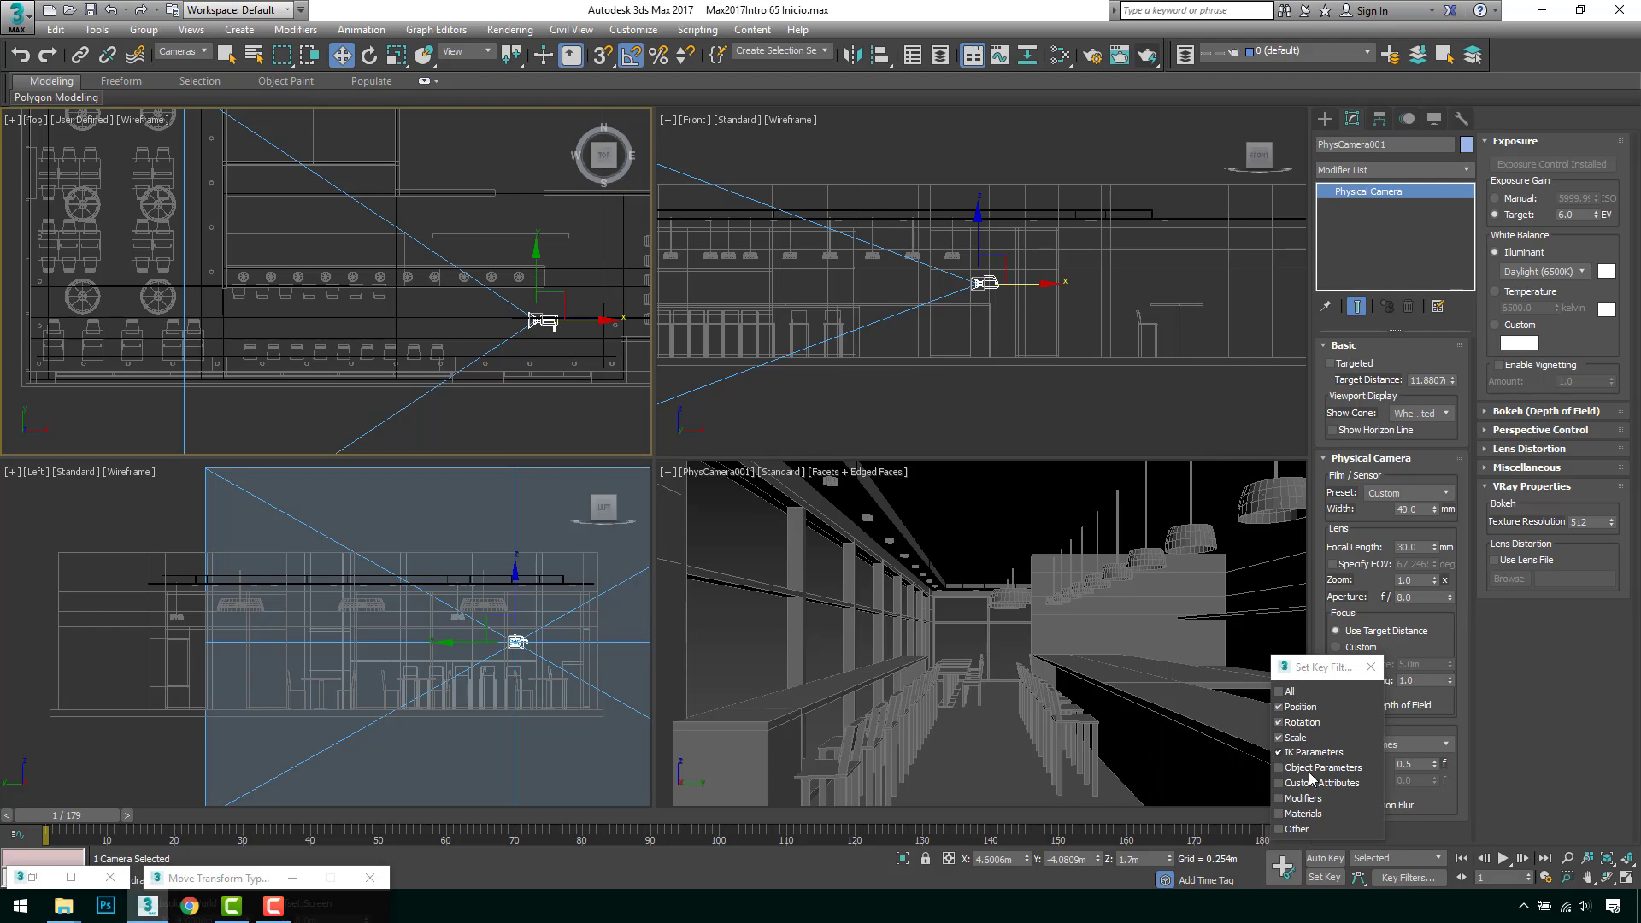
pyautogui.click(1280, 692)
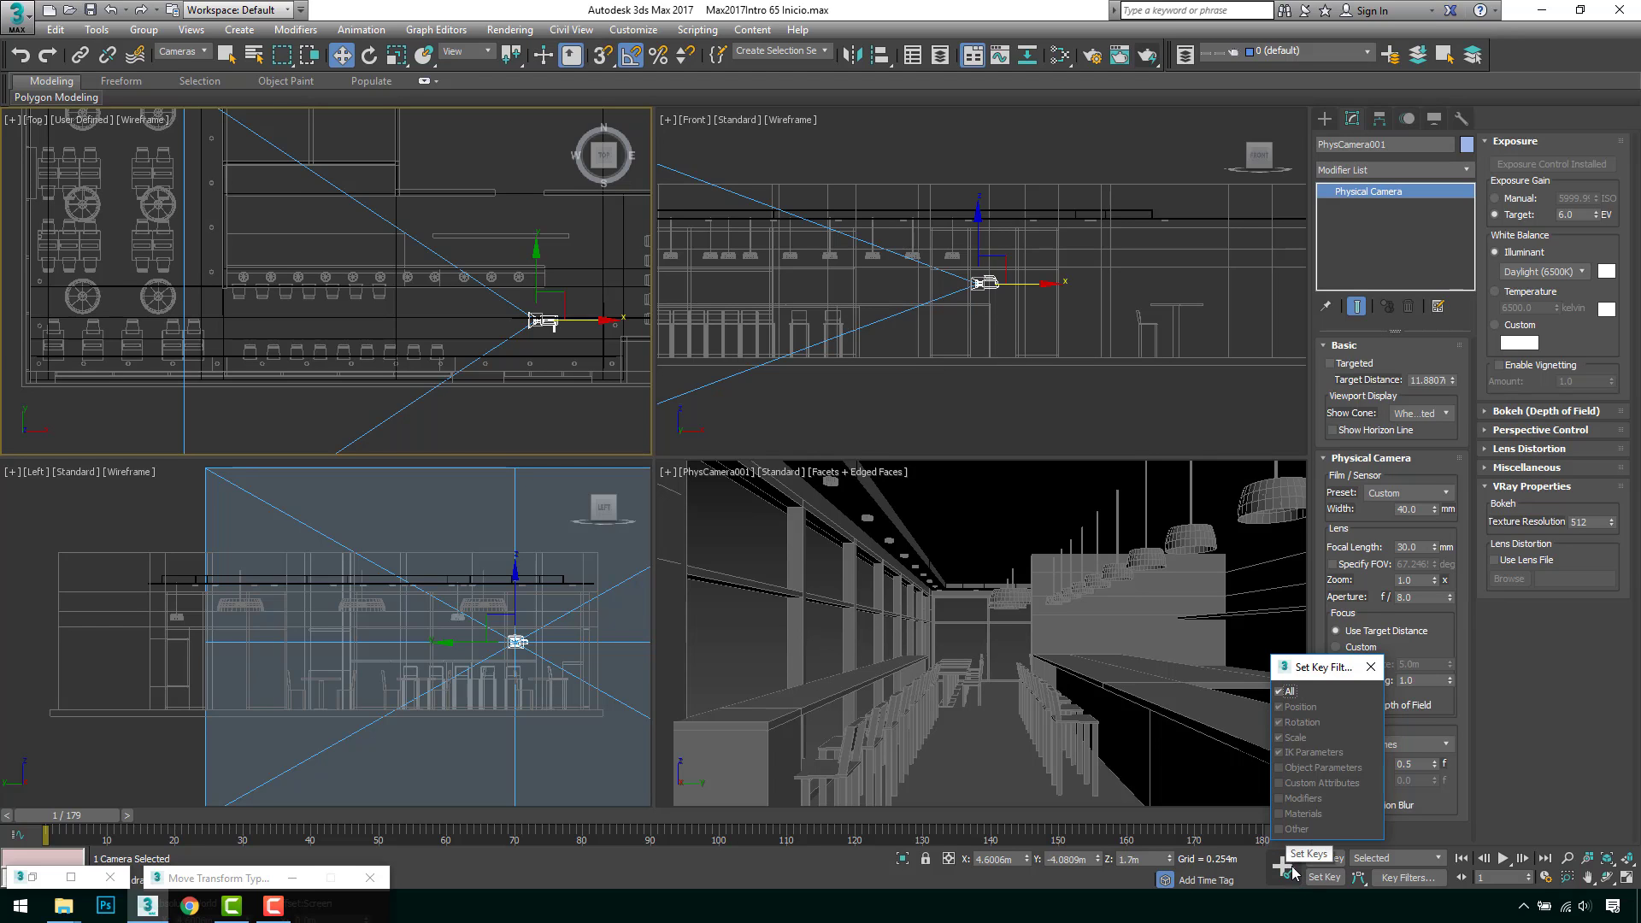
pyautogui.click(1280, 690)
pyautogui.click(1278, 722)
pyautogui.click(1279, 737)
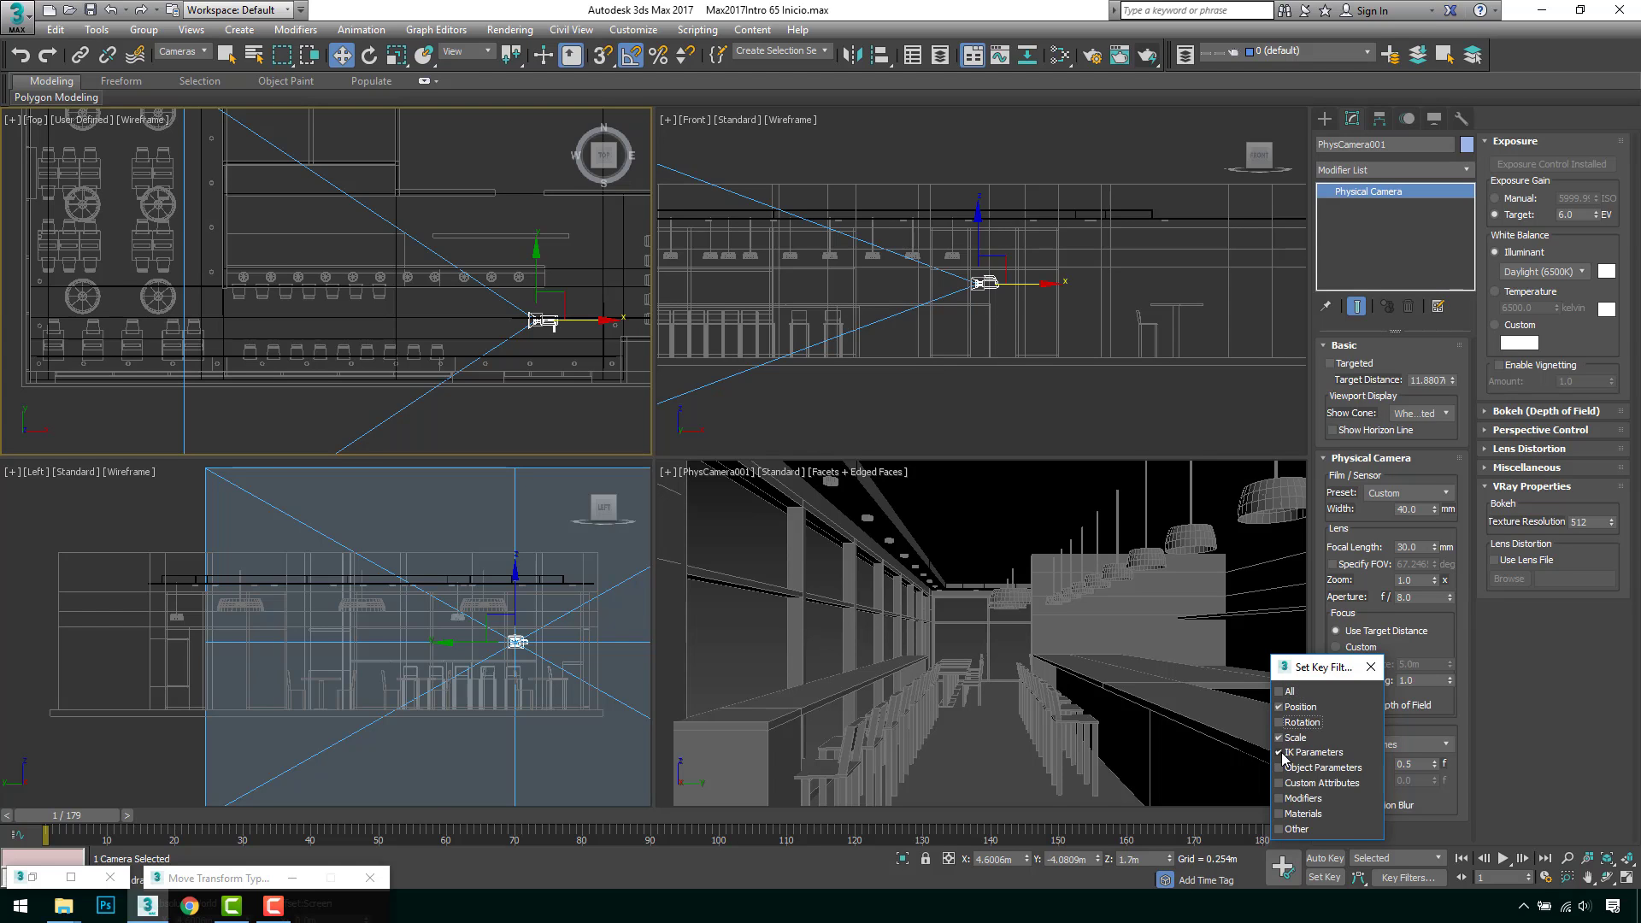
pyautogui.click(1279, 753)
pyautogui.click(1370, 667)
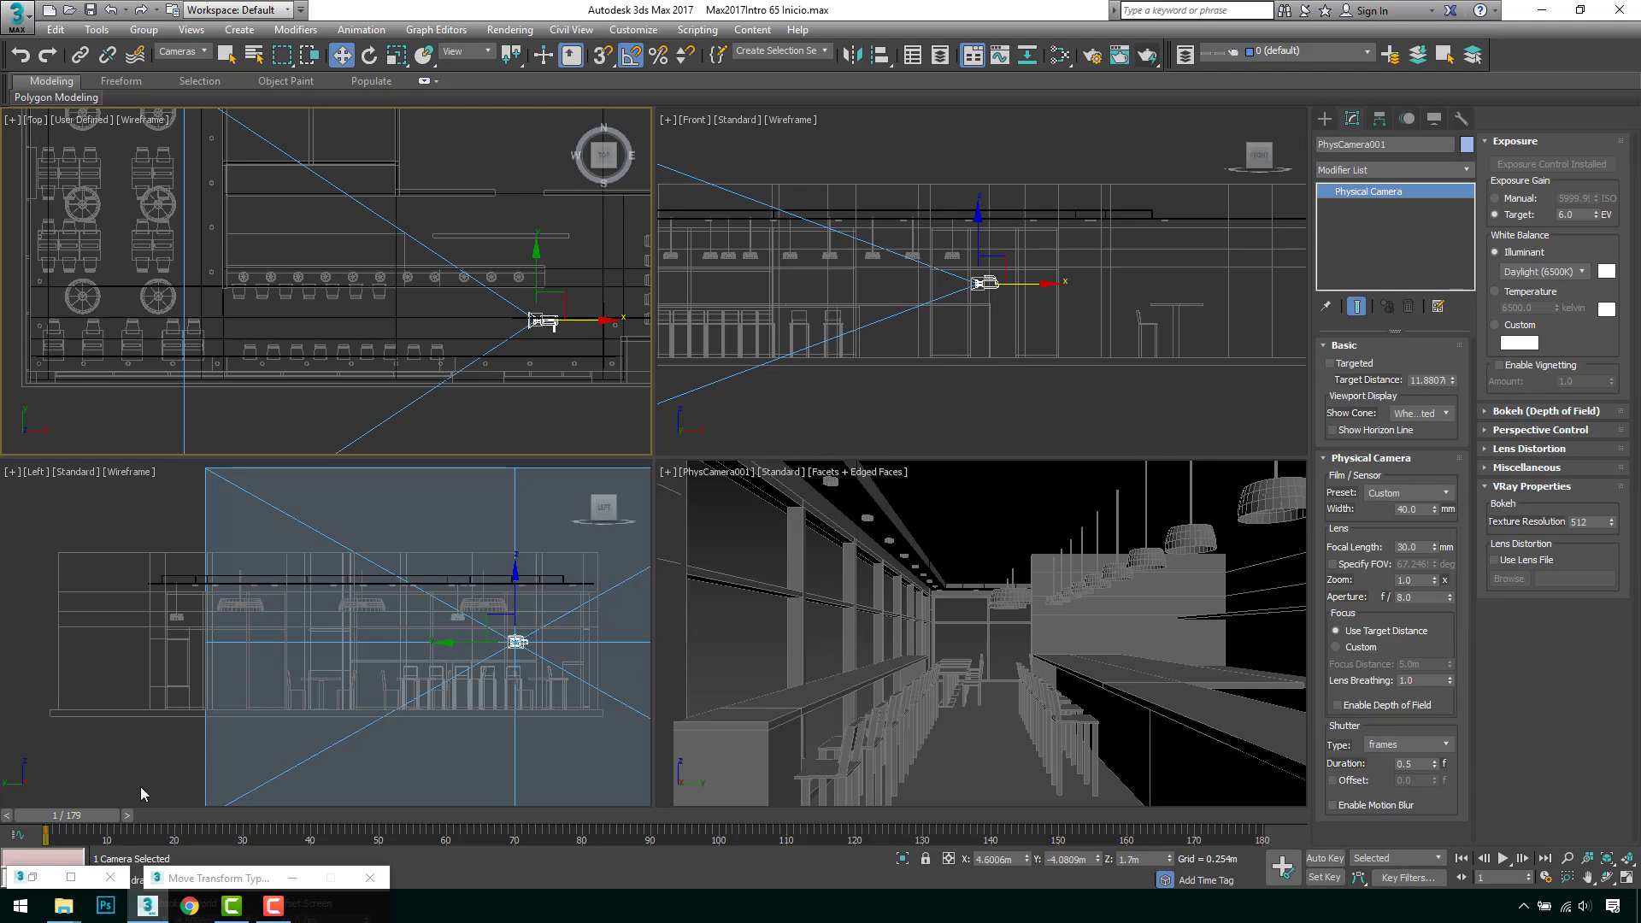
# Step: At frame 180, move the camera along X to about -8.92 m and scrub back along the timeline to preview the motion
pyautogui.moveTo(107, 815); pyautogui.dragTo(1306, 816)
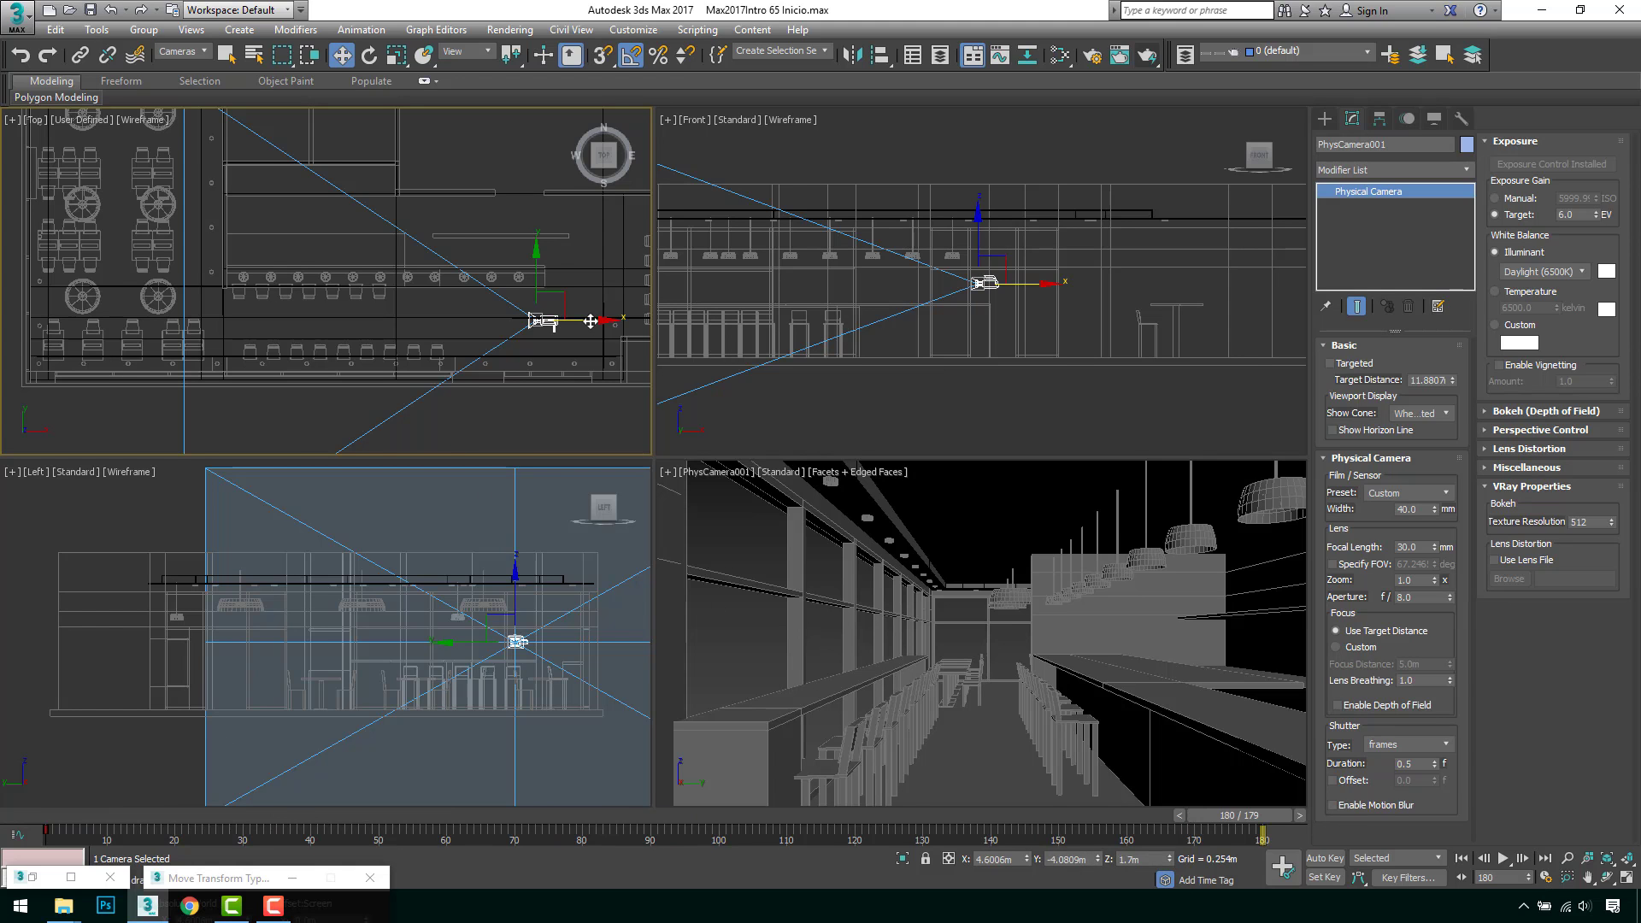
pyautogui.moveTo(590, 321); pyautogui.dragTo(190, 348)
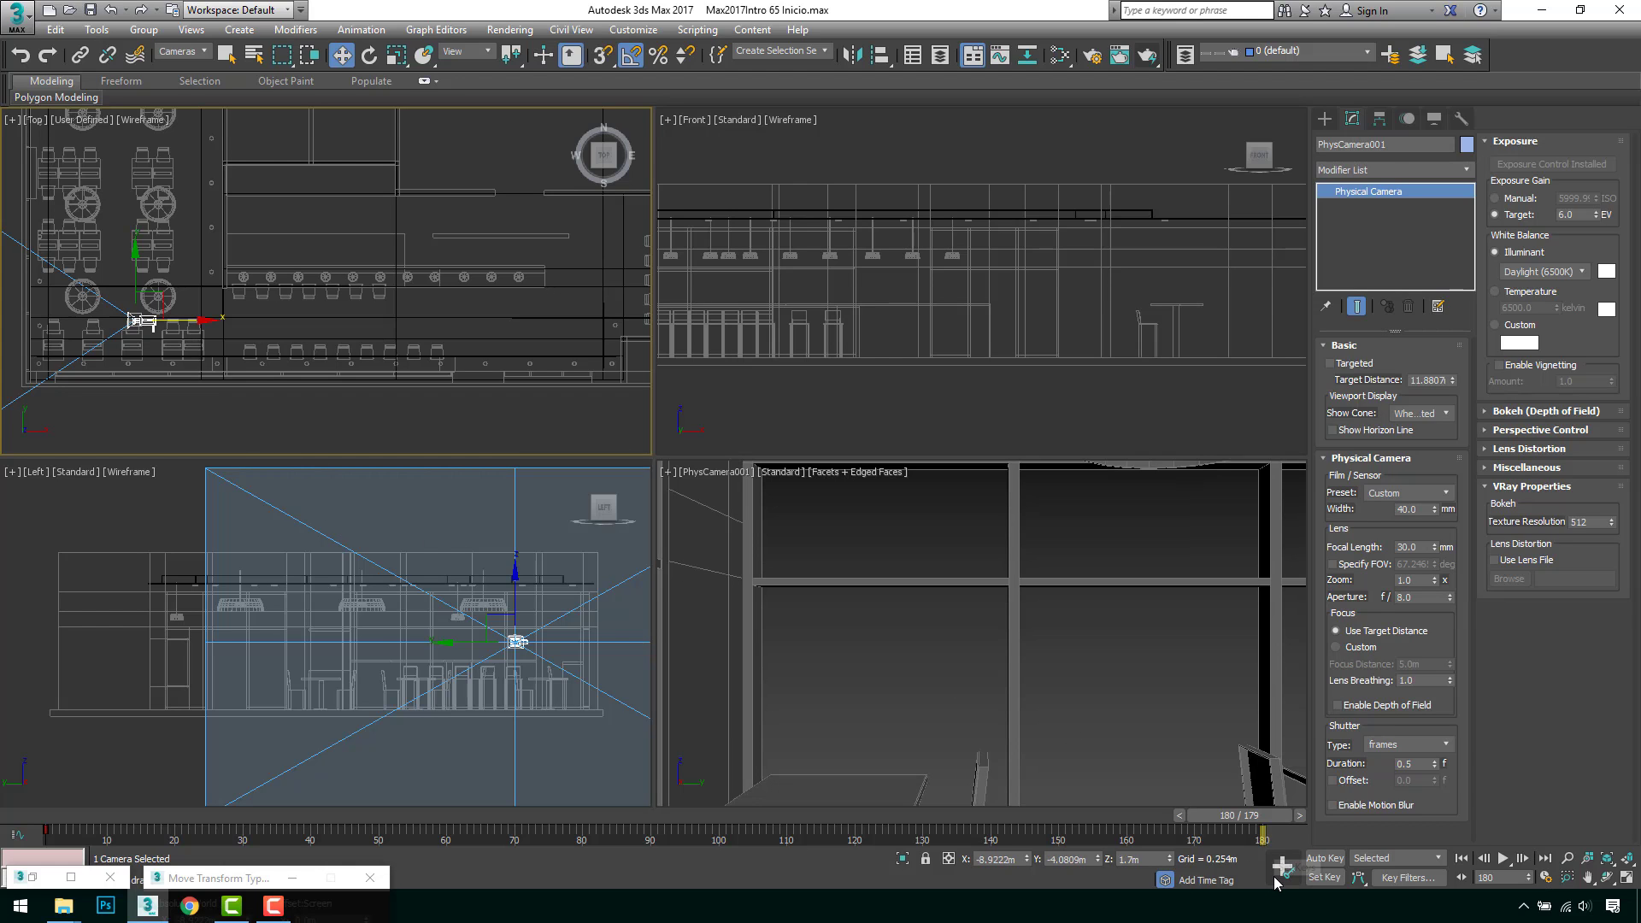
pyautogui.moveTo(1262, 822); pyautogui.dragTo(1113, 822)
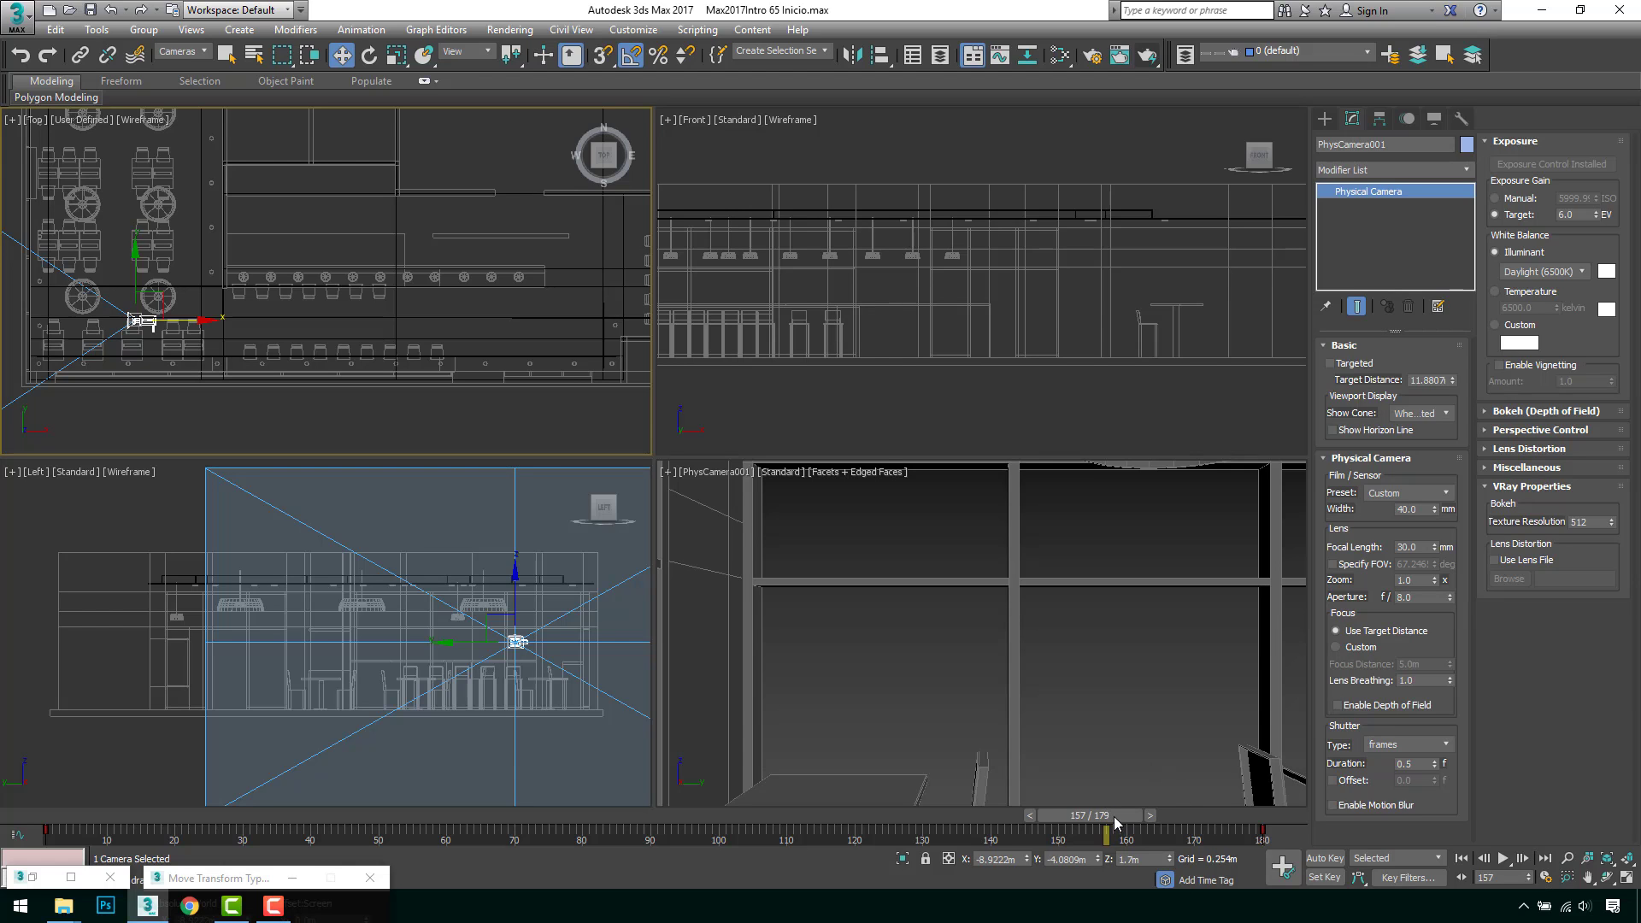
# Step: Return to frame 1 and move the camera back along X to about 4.66 m
pyautogui.moveTo(1114, 822); pyautogui.dragTo(1069, 798)
pyautogui.moveTo(950, 807); pyautogui.dragTo(35, 765)
pyautogui.press('w')
pyautogui.moveTo(194, 320); pyautogui.dragTo(596, 342)
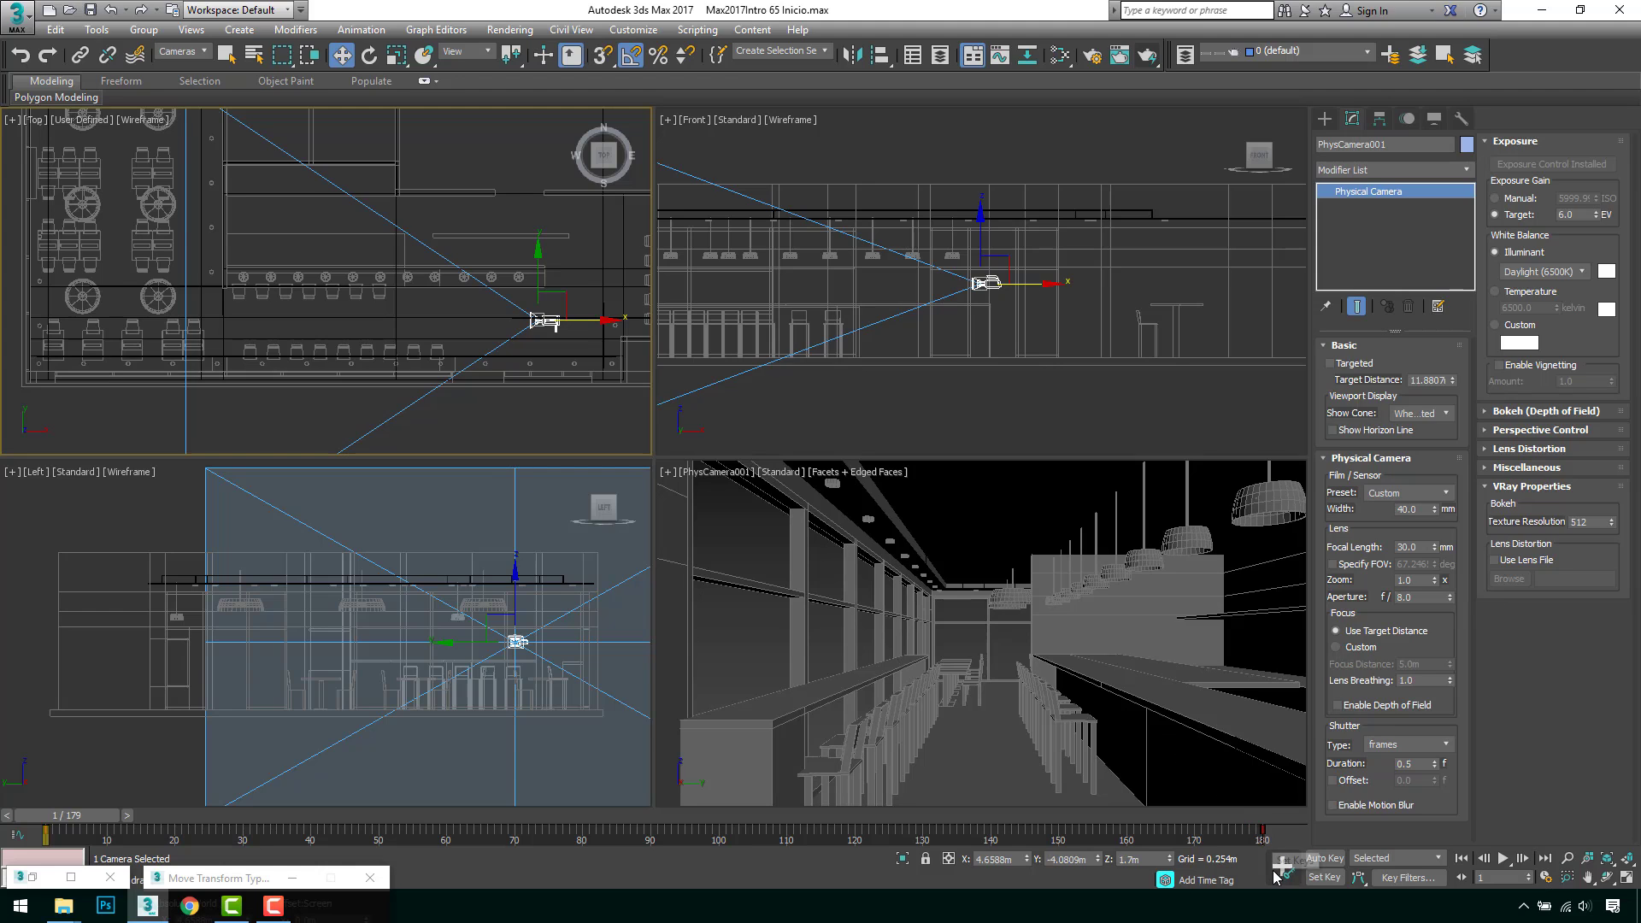
# Step: Enable Set Key mode, go to frame 180 and make the Top viewport active
pyautogui.click(1324, 876)
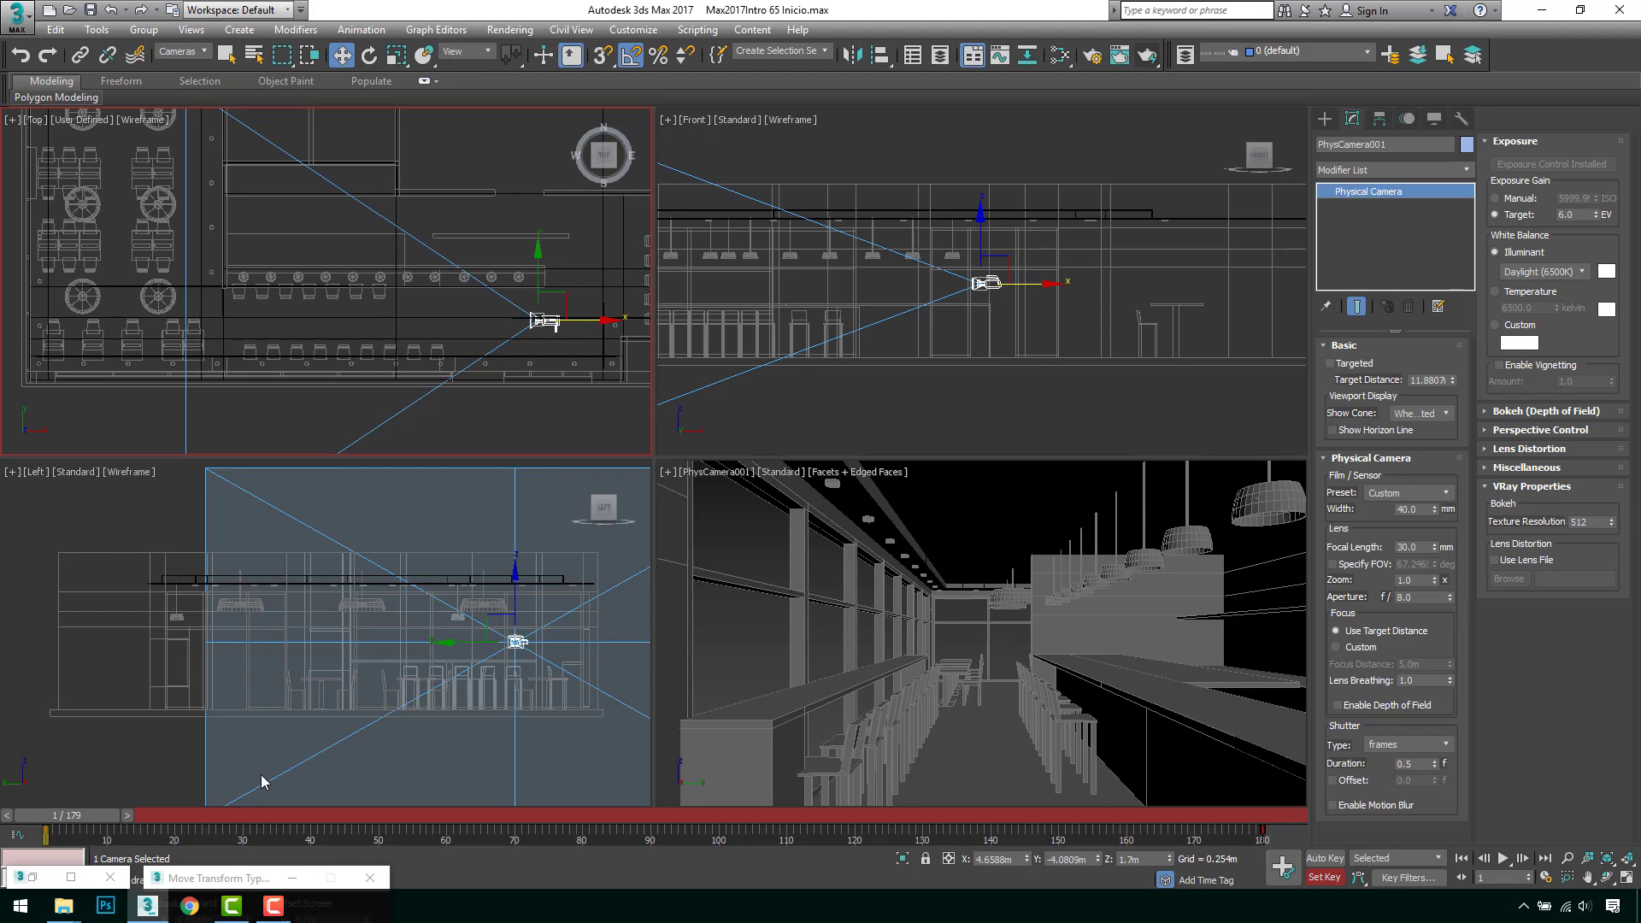
pyautogui.moveTo(81, 816); pyautogui.dragTo(1285, 836)
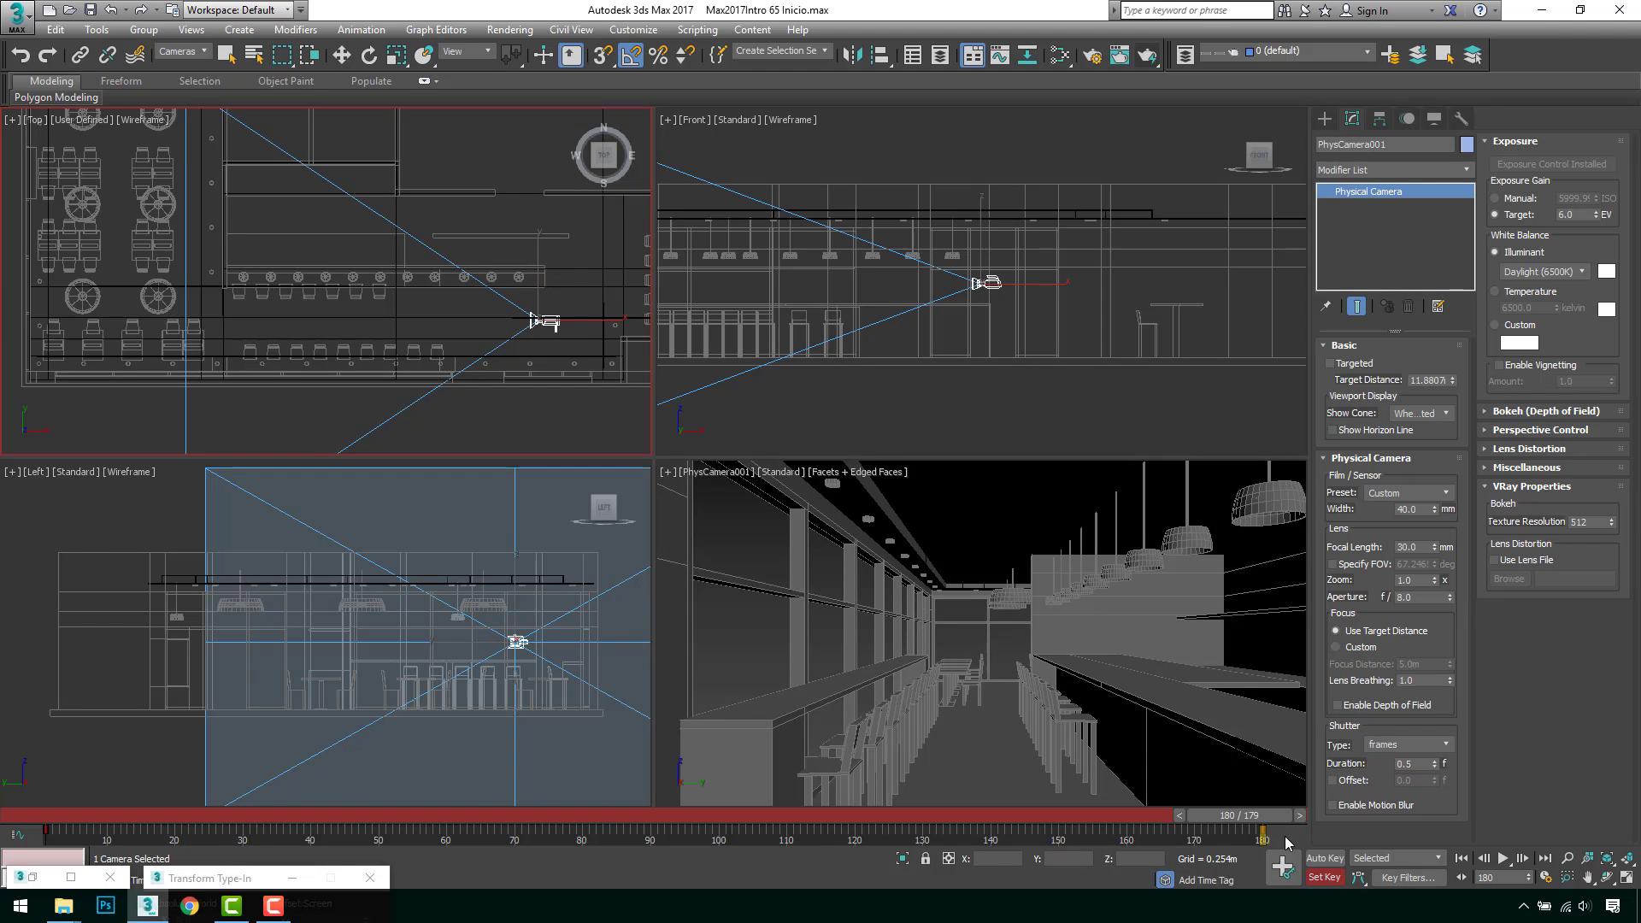
pyautogui.press('w')
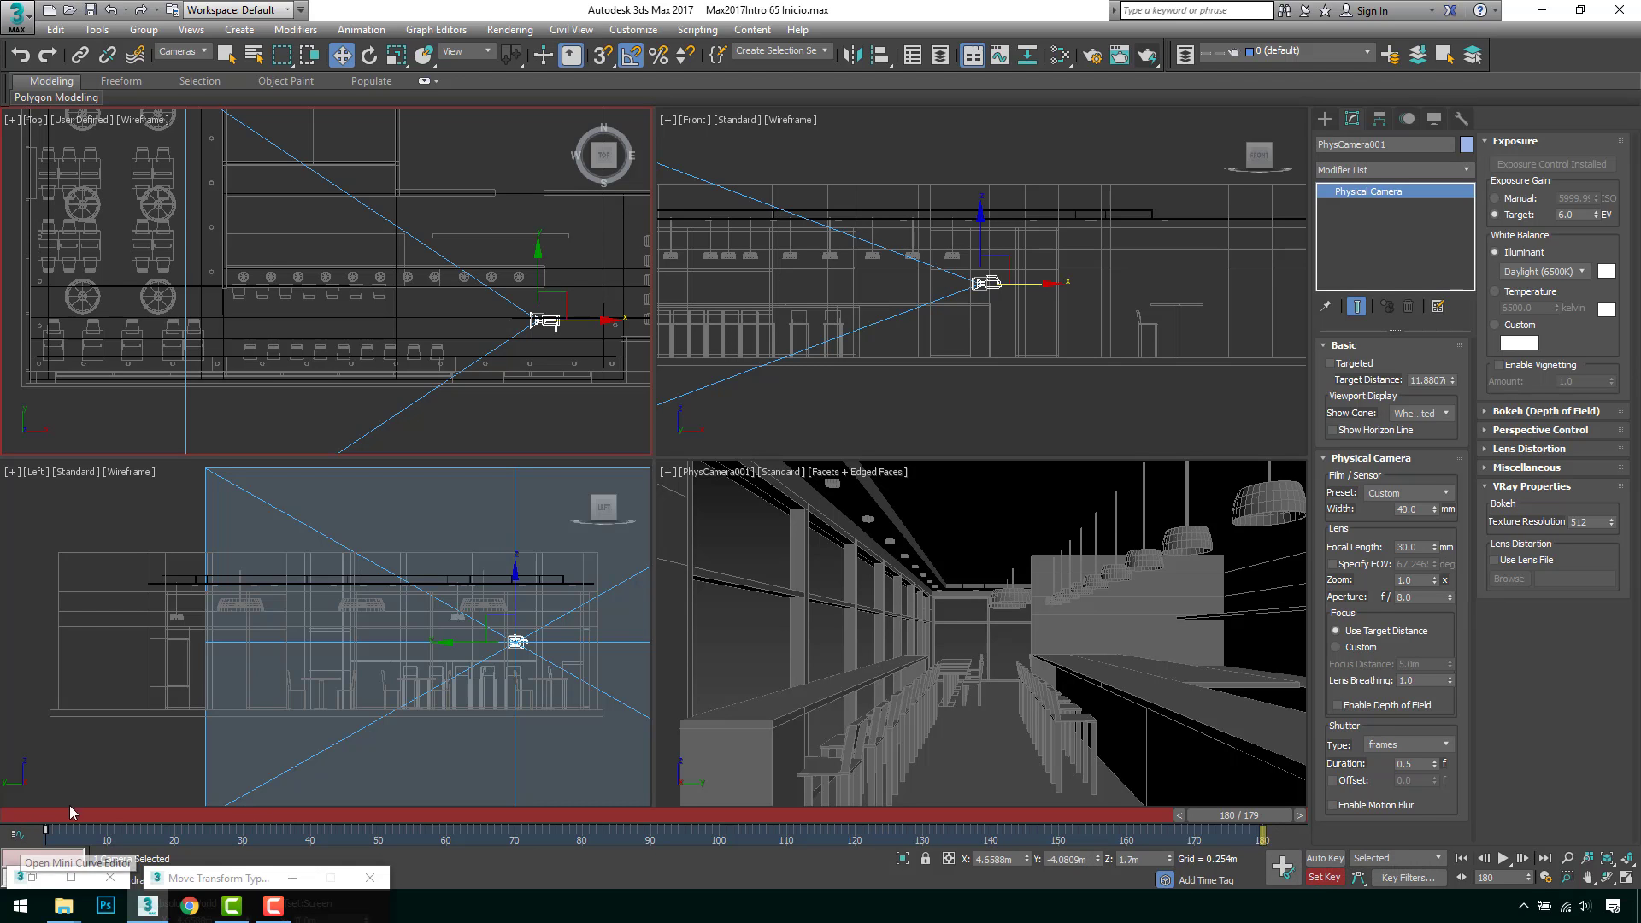
pyautogui.rightClick(301, 758)
pyautogui.click(1322, 878)
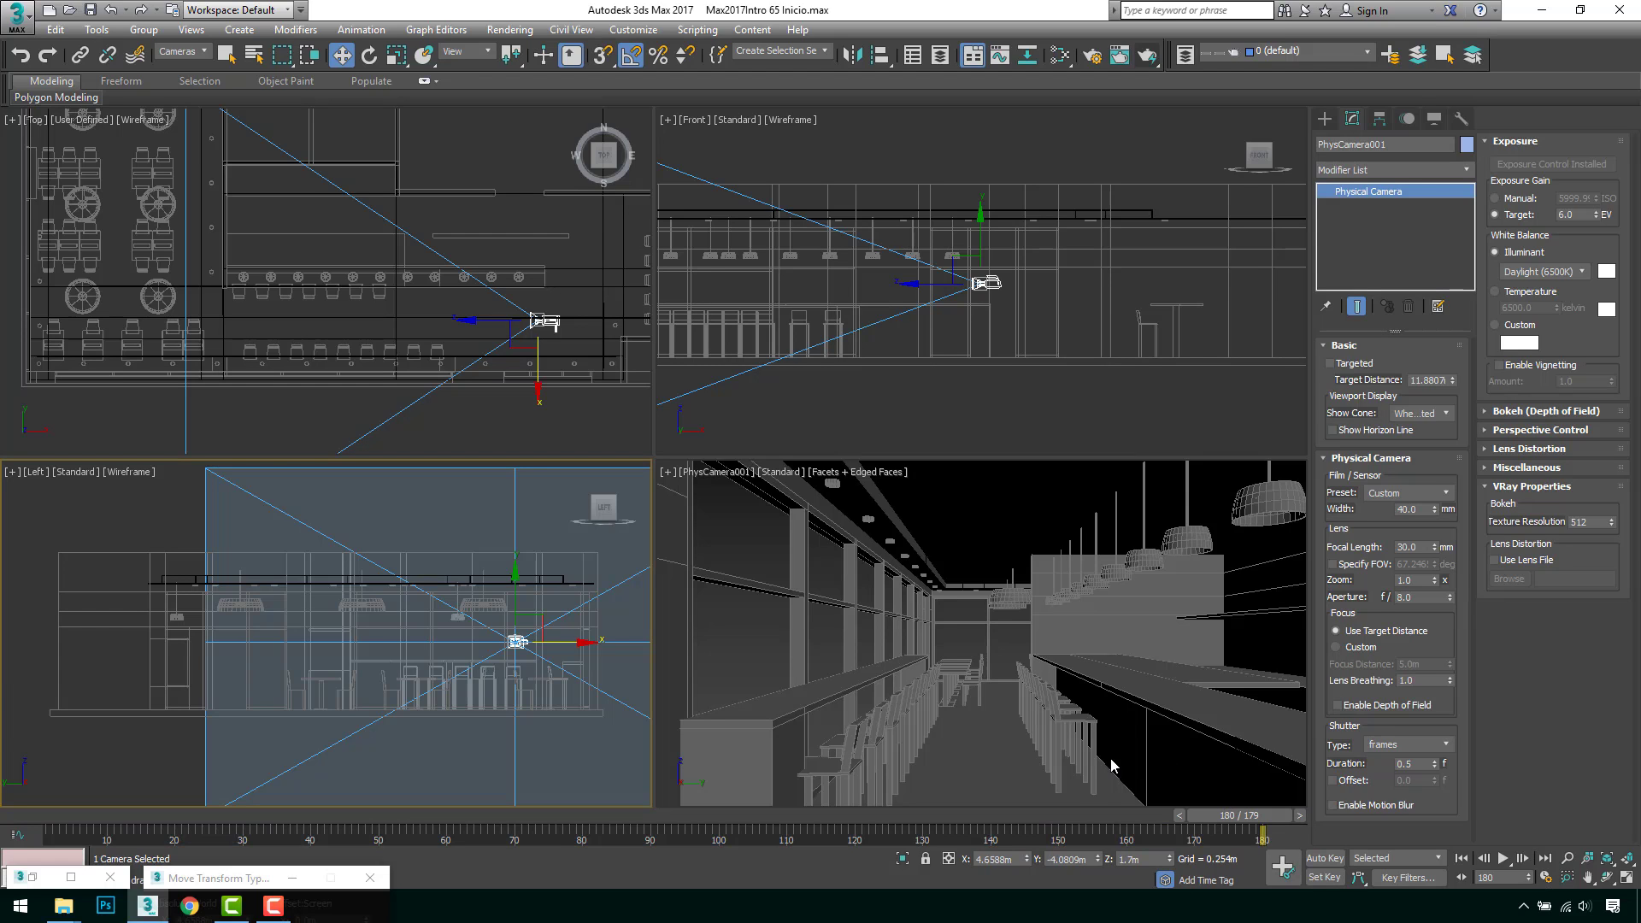
pyautogui.click(1324, 878)
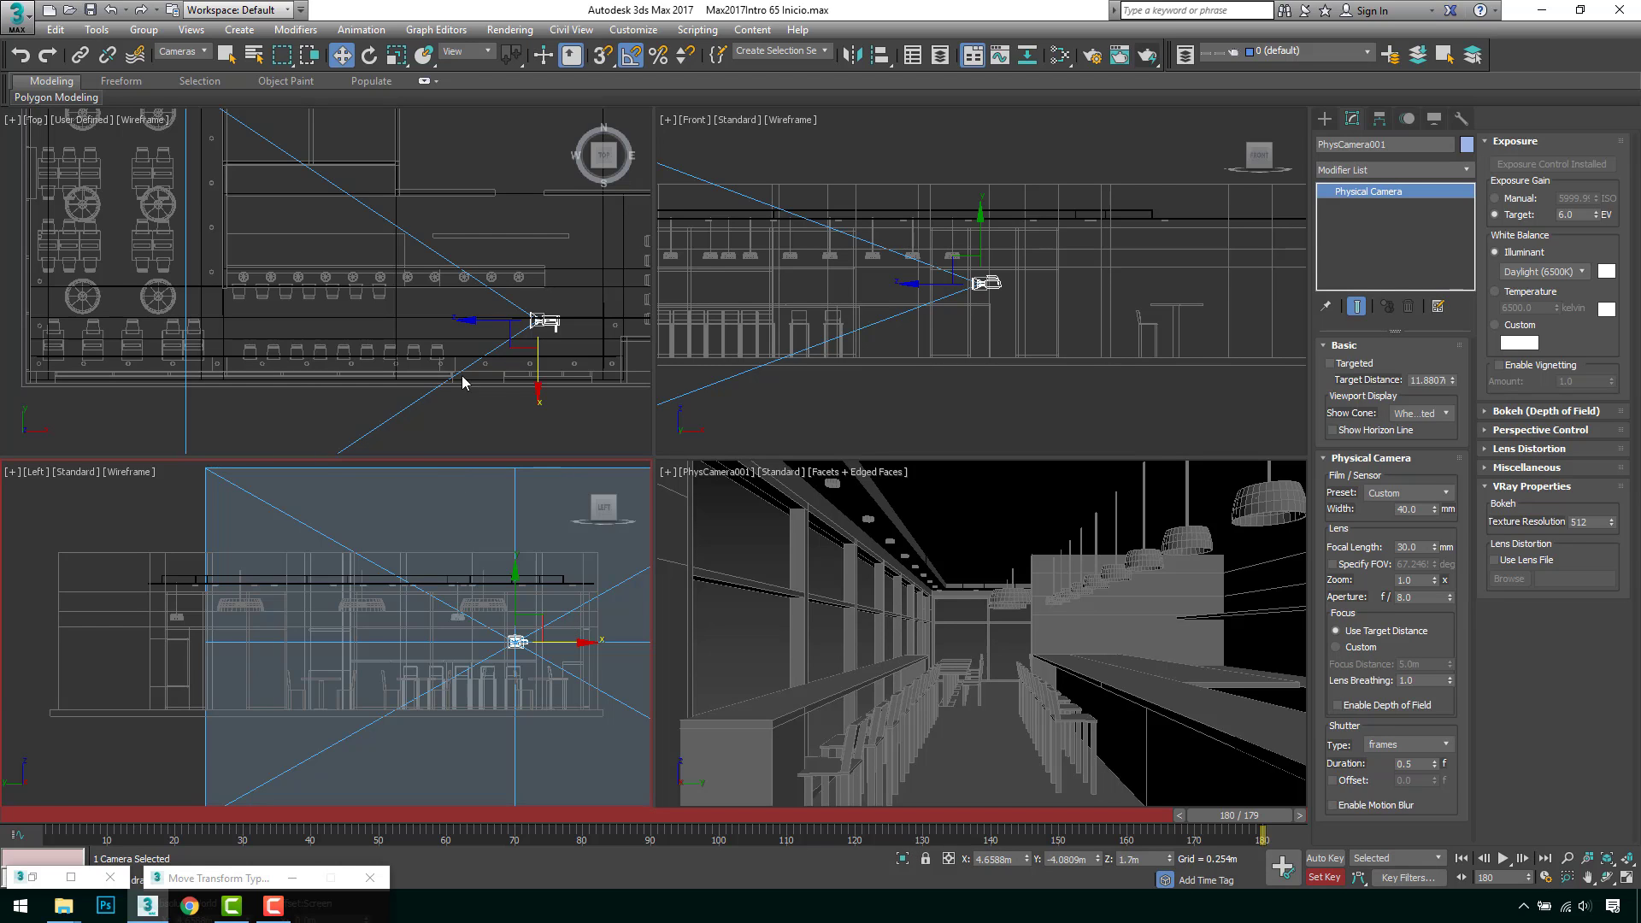
pyautogui.moveTo(466, 383); pyautogui.dragTo(454, 377, button='middle')
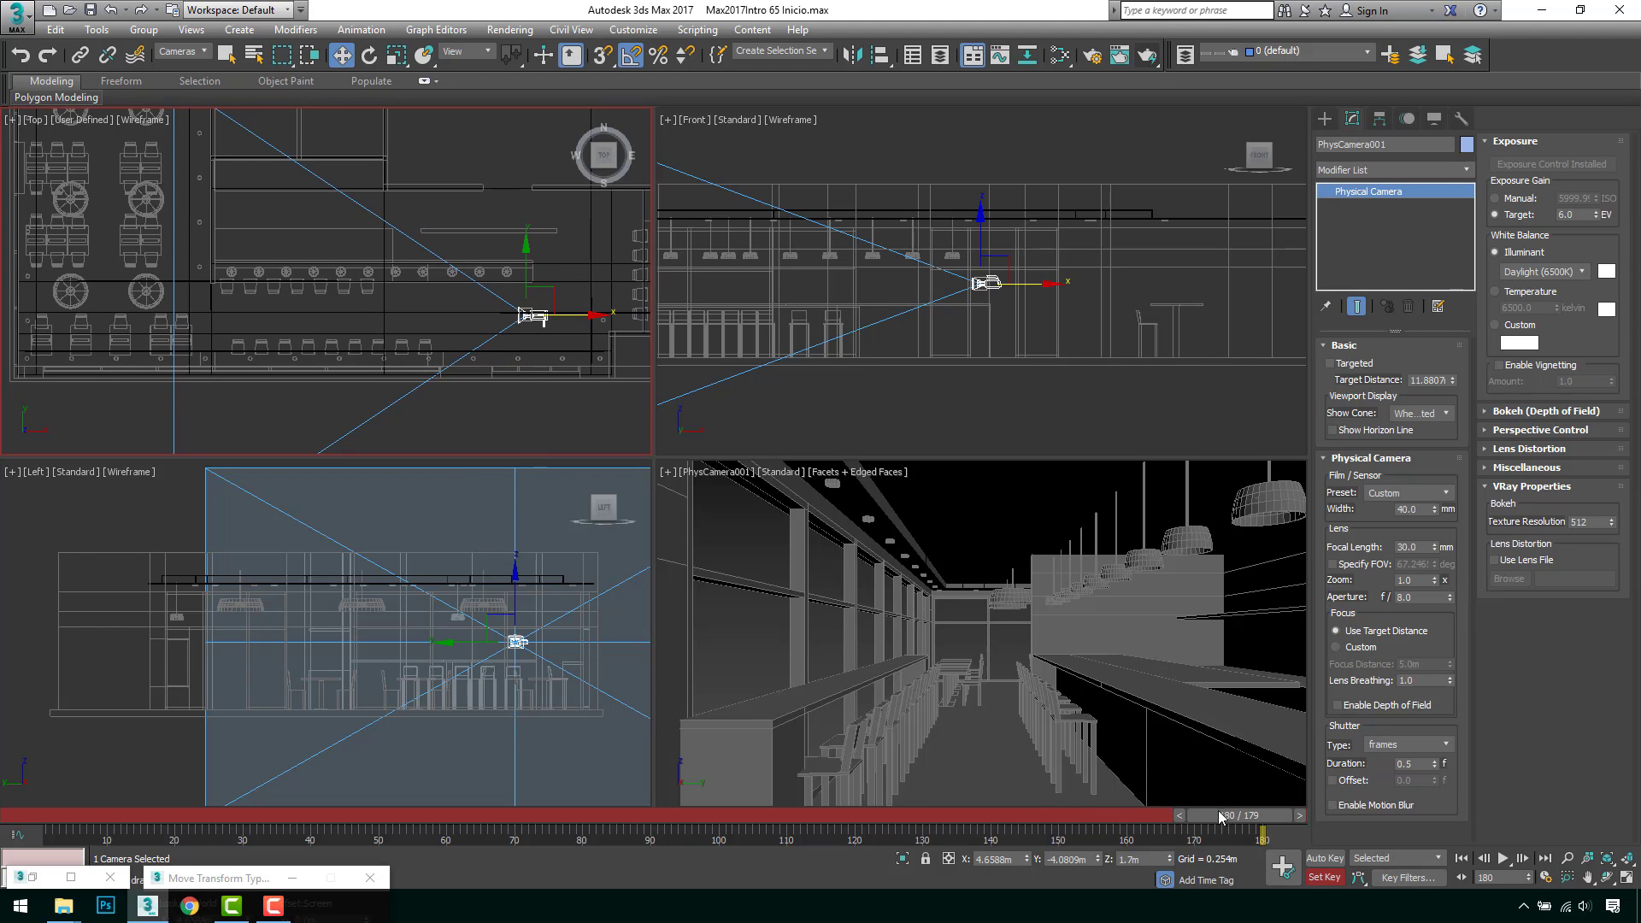
# Step: Try moving the camera along X to about -9.67 m at frame 180, and scrub the timeline to test the move
pyautogui.moveTo(1220, 816); pyautogui.dragTo(26, 820)
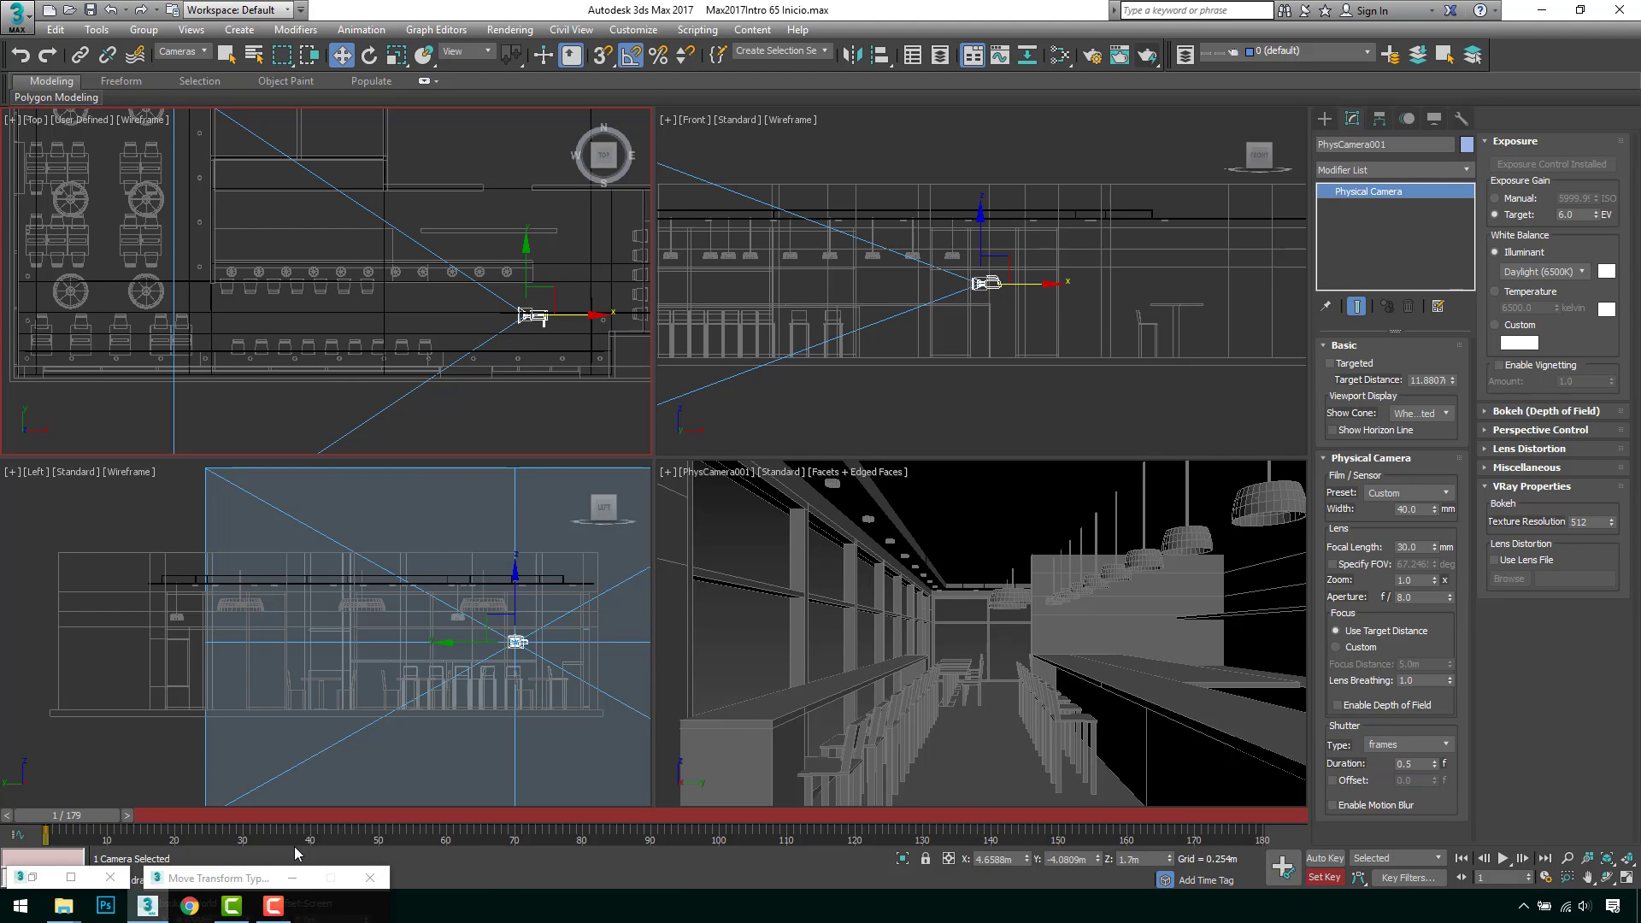
pyautogui.moveTo(111, 822); pyautogui.dragTo(1278, 842)
pyautogui.press('w')
pyautogui.moveTo(508, 321); pyautogui.dragTo(554, 293, button='middle')
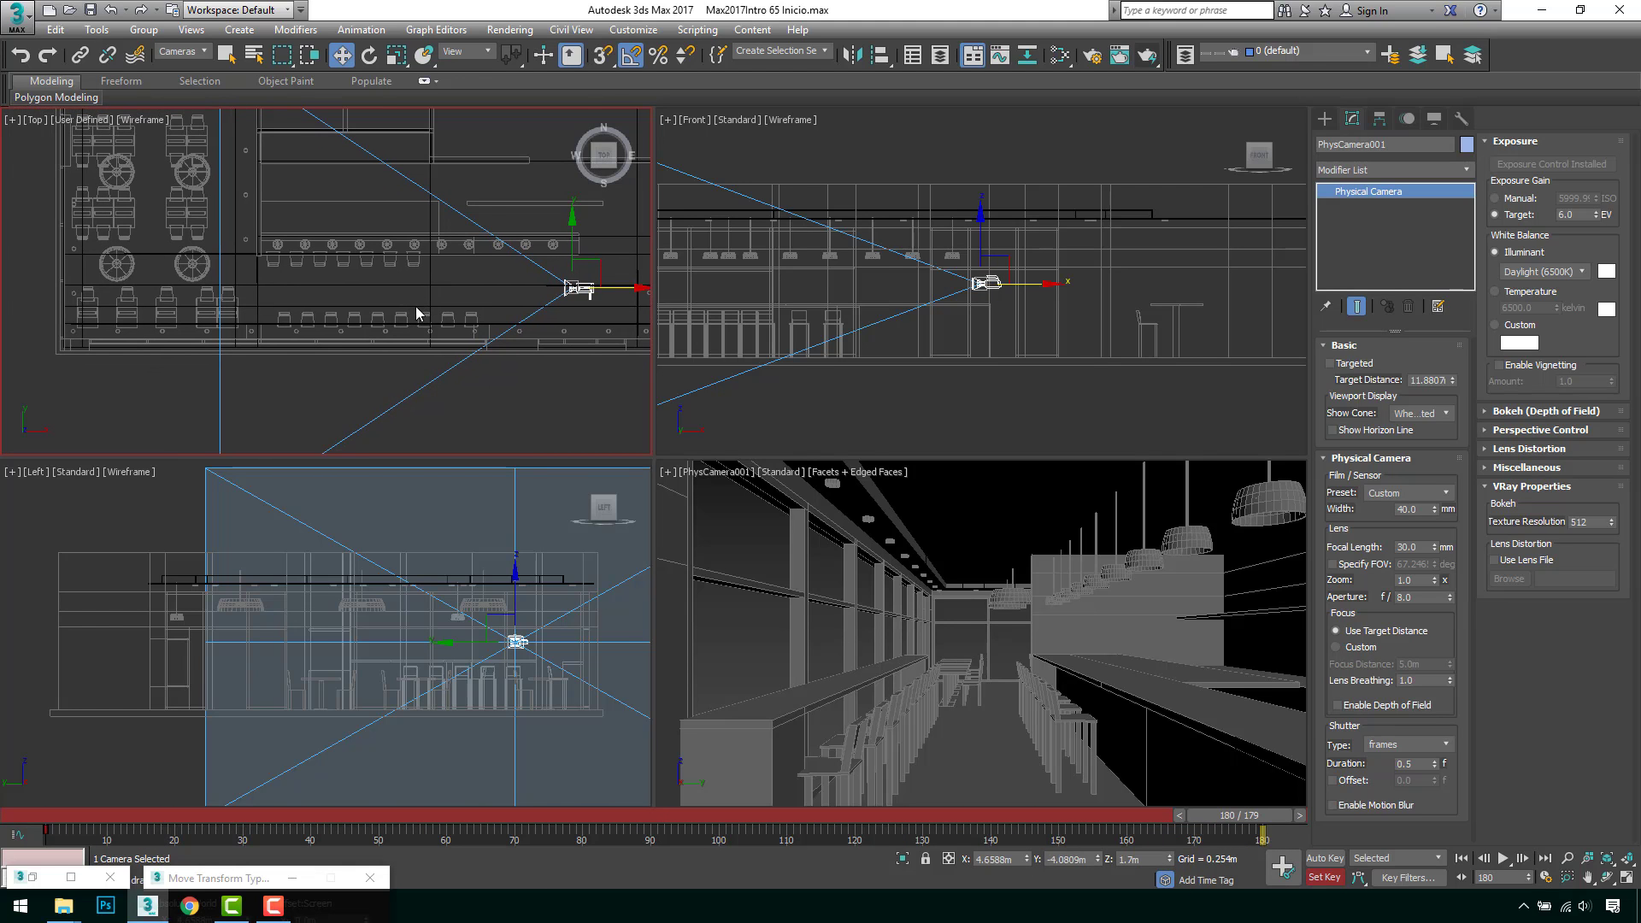
pyautogui.moveTo(617, 293); pyautogui.dragTo(193, 288)
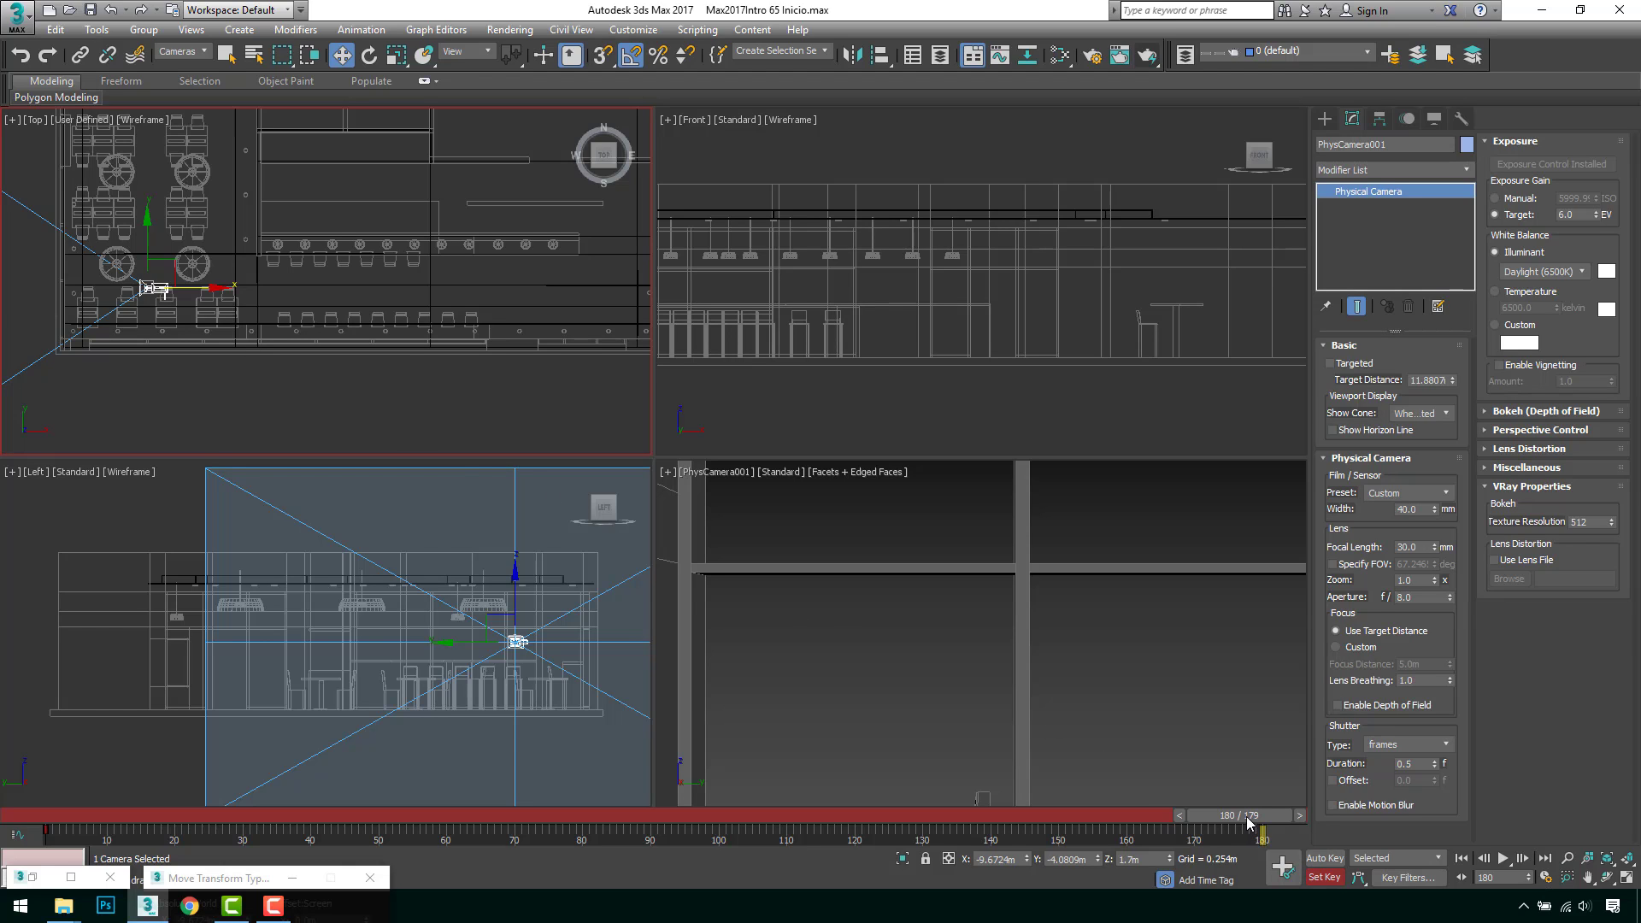
pyautogui.moveTo(1247, 822)
pyautogui.mouseDown()
pyautogui.moveTo(580, 808)
pyautogui.moveTo(3, 754)
pyautogui.moveTo(812, 769)
pyautogui.moveTo(47, 726)
pyautogui.moveTo(1256, 816)
pyautogui.mouseUp()
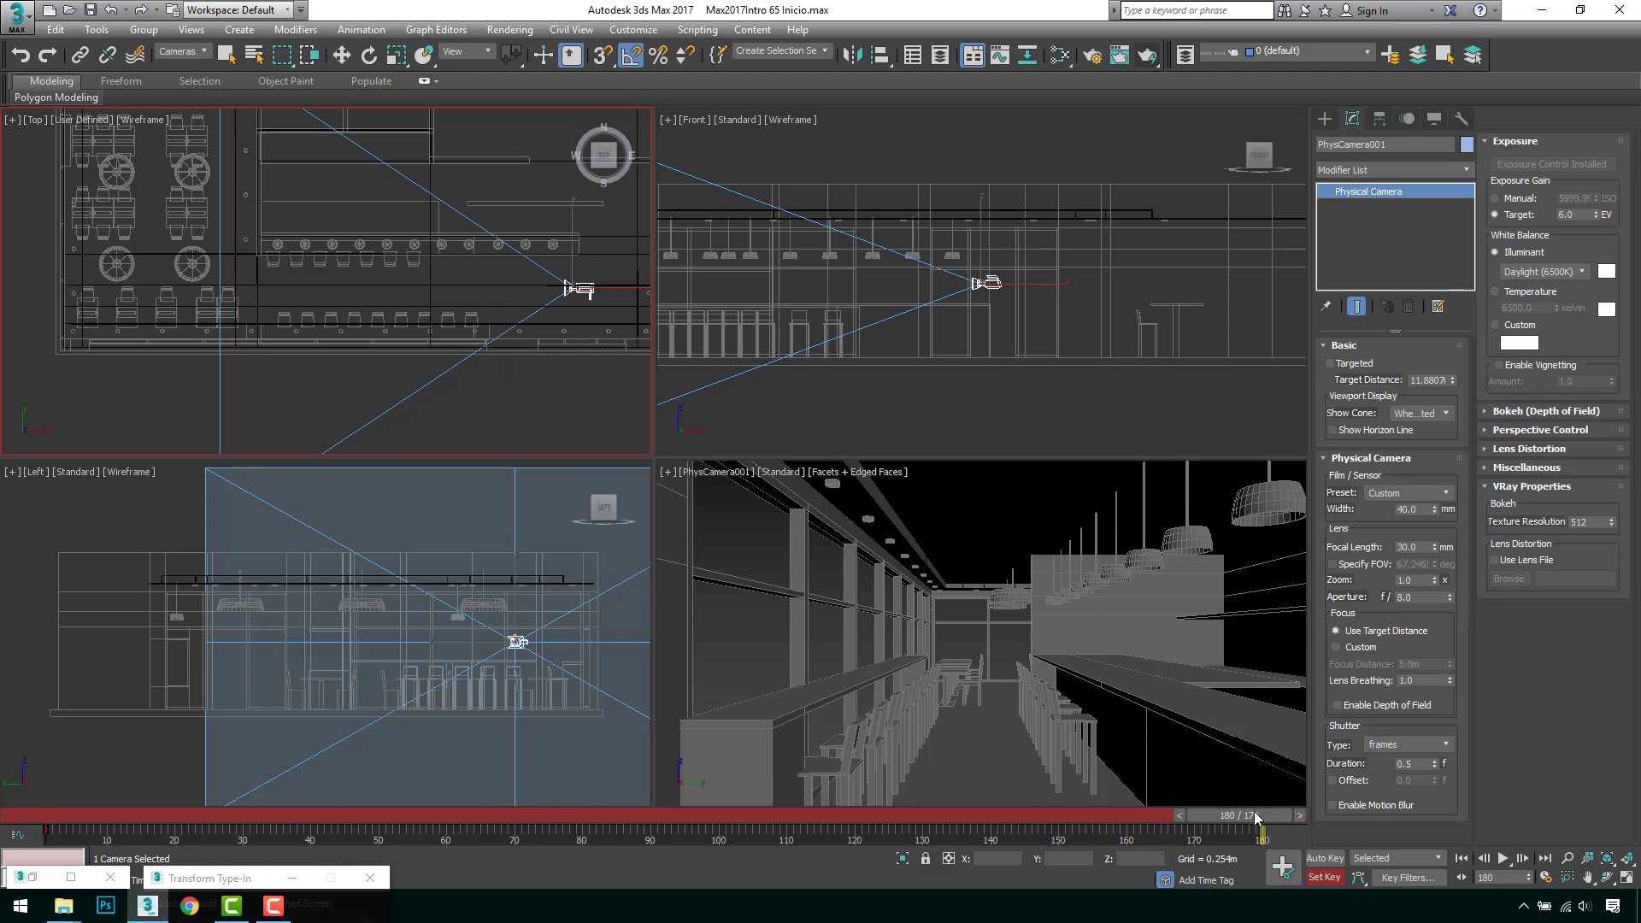
# Step: Move the camera along X to about -9.47 m at frame 180, set its key and scrub back to frame 1
pyautogui.press('w')
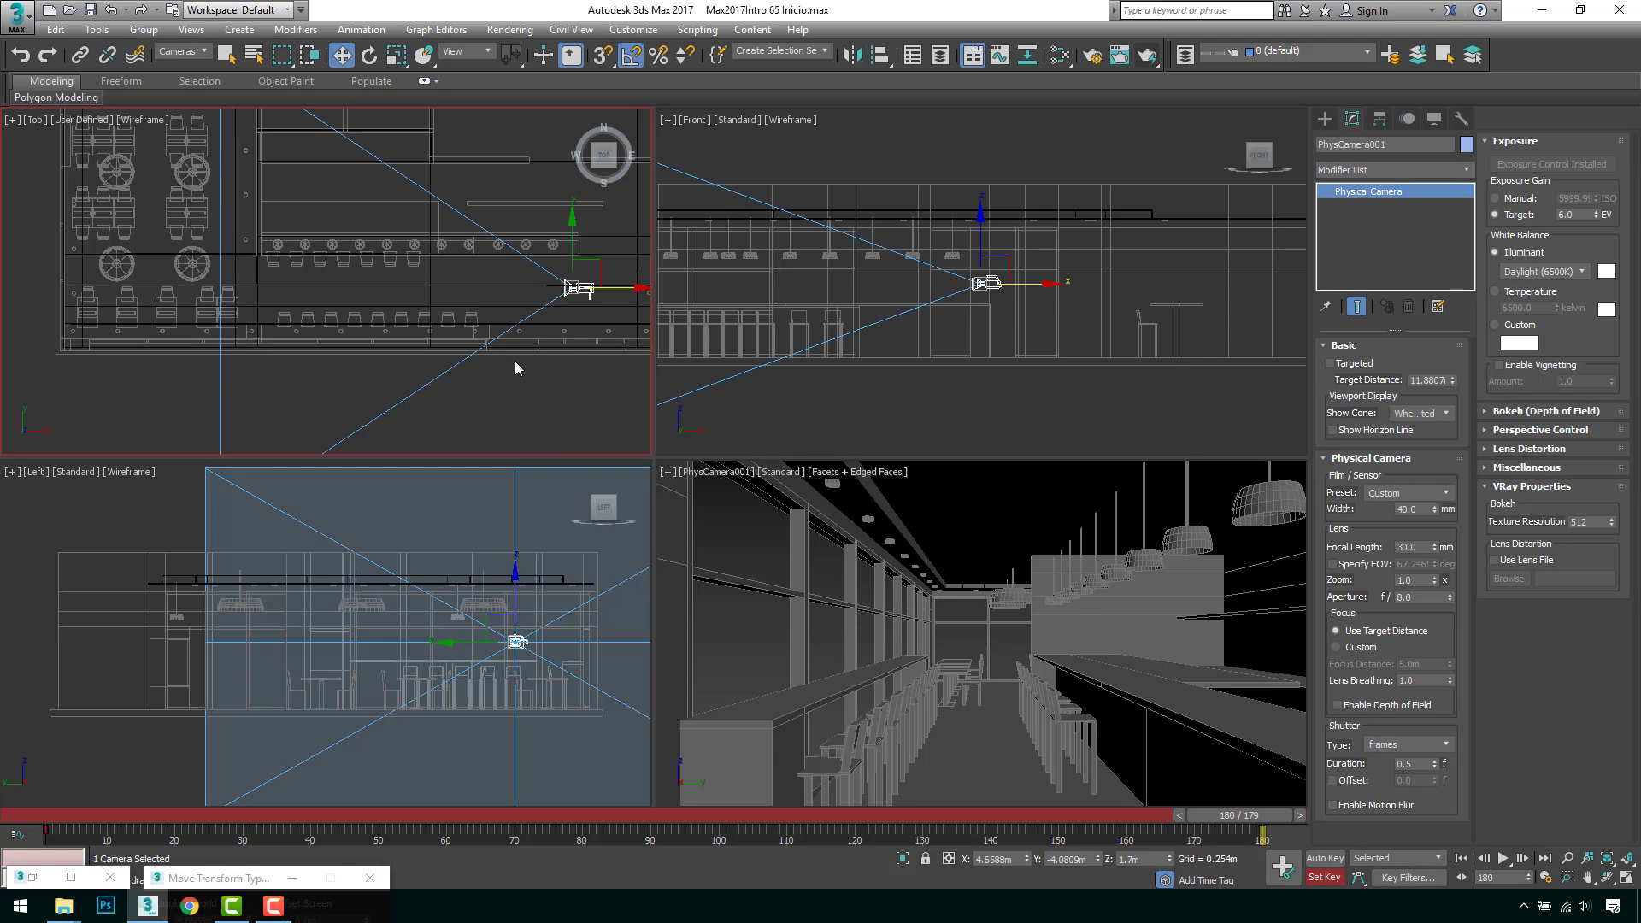
pyautogui.moveTo(624, 290); pyautogui.dragTo(205, 316)
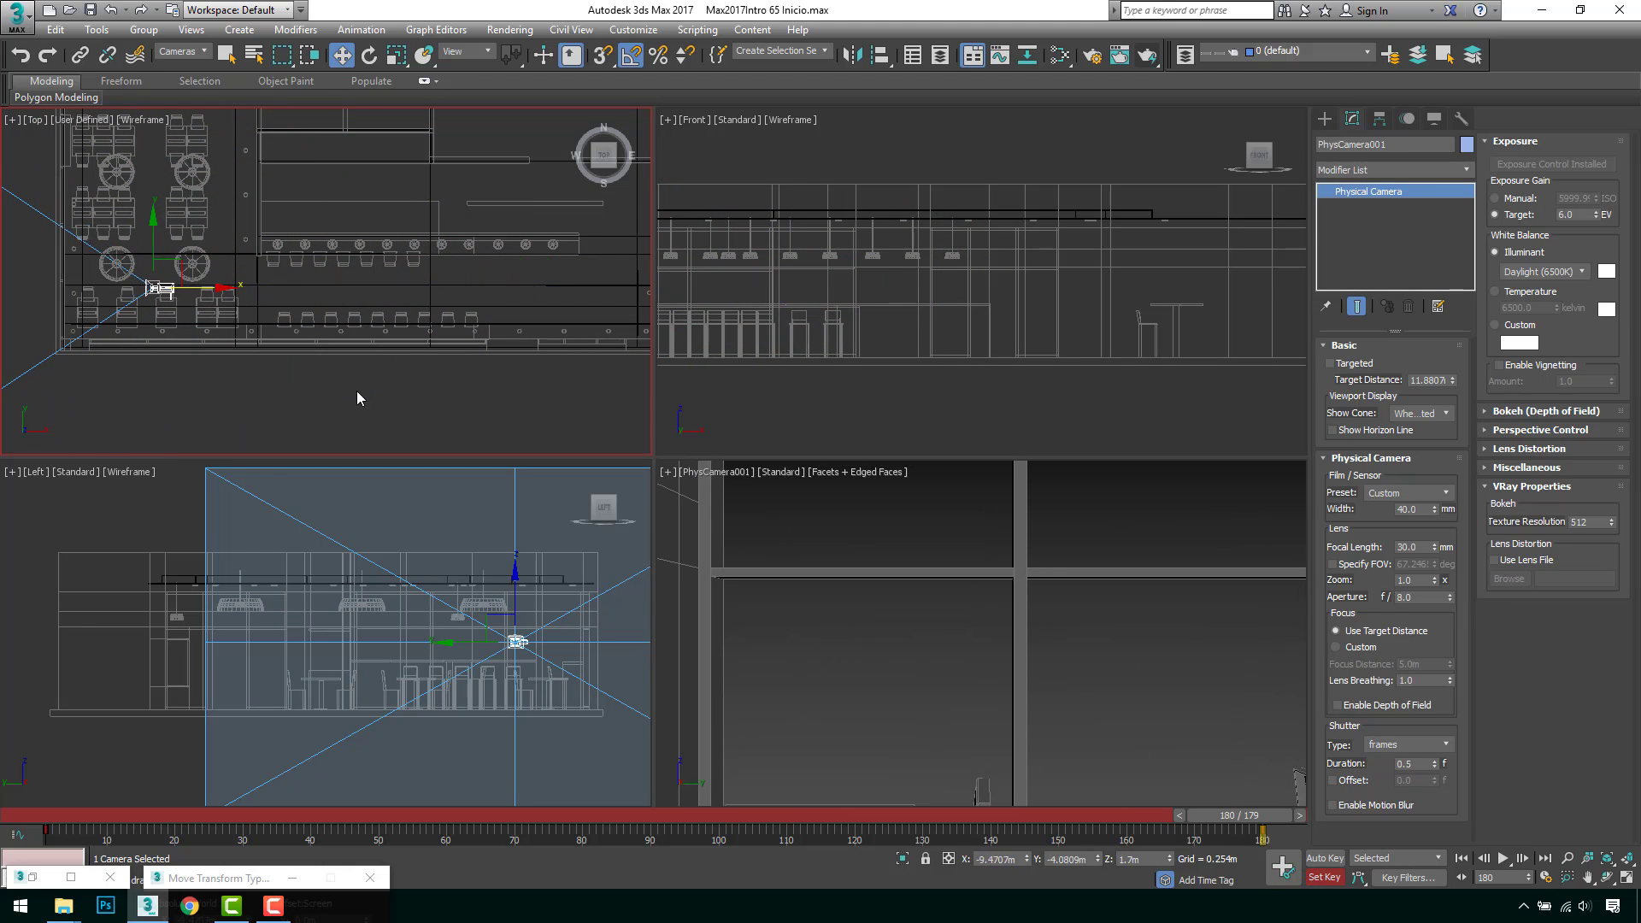
pyautogui.press('q')
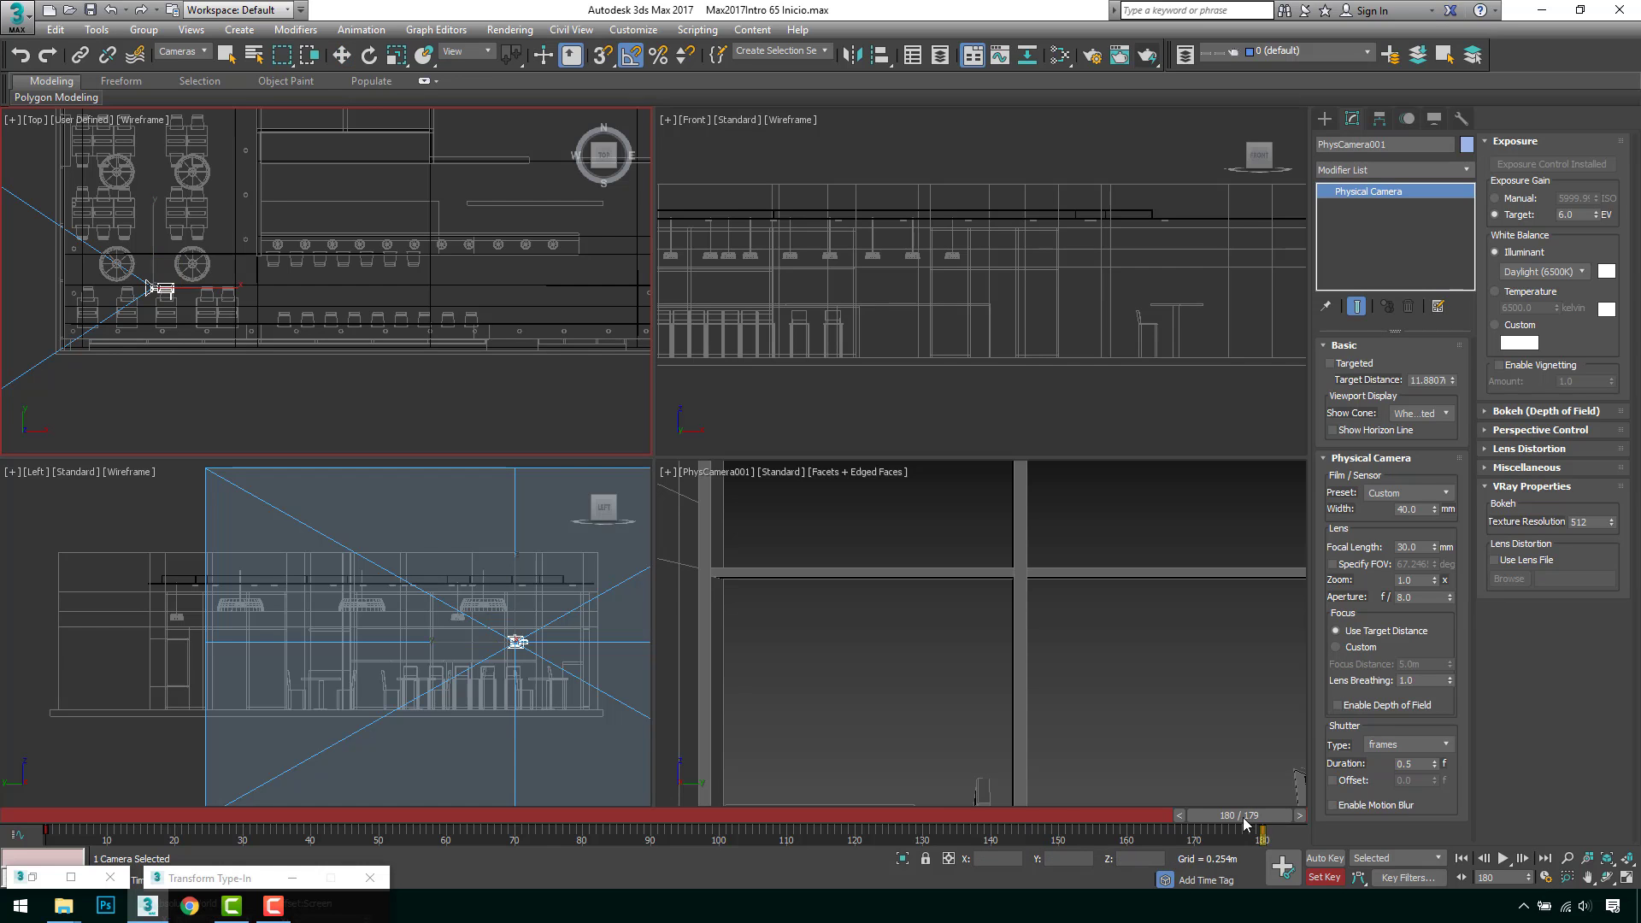
pyautogui.moveTo(1245, 819); pyautogui.dragTo(12, 714)
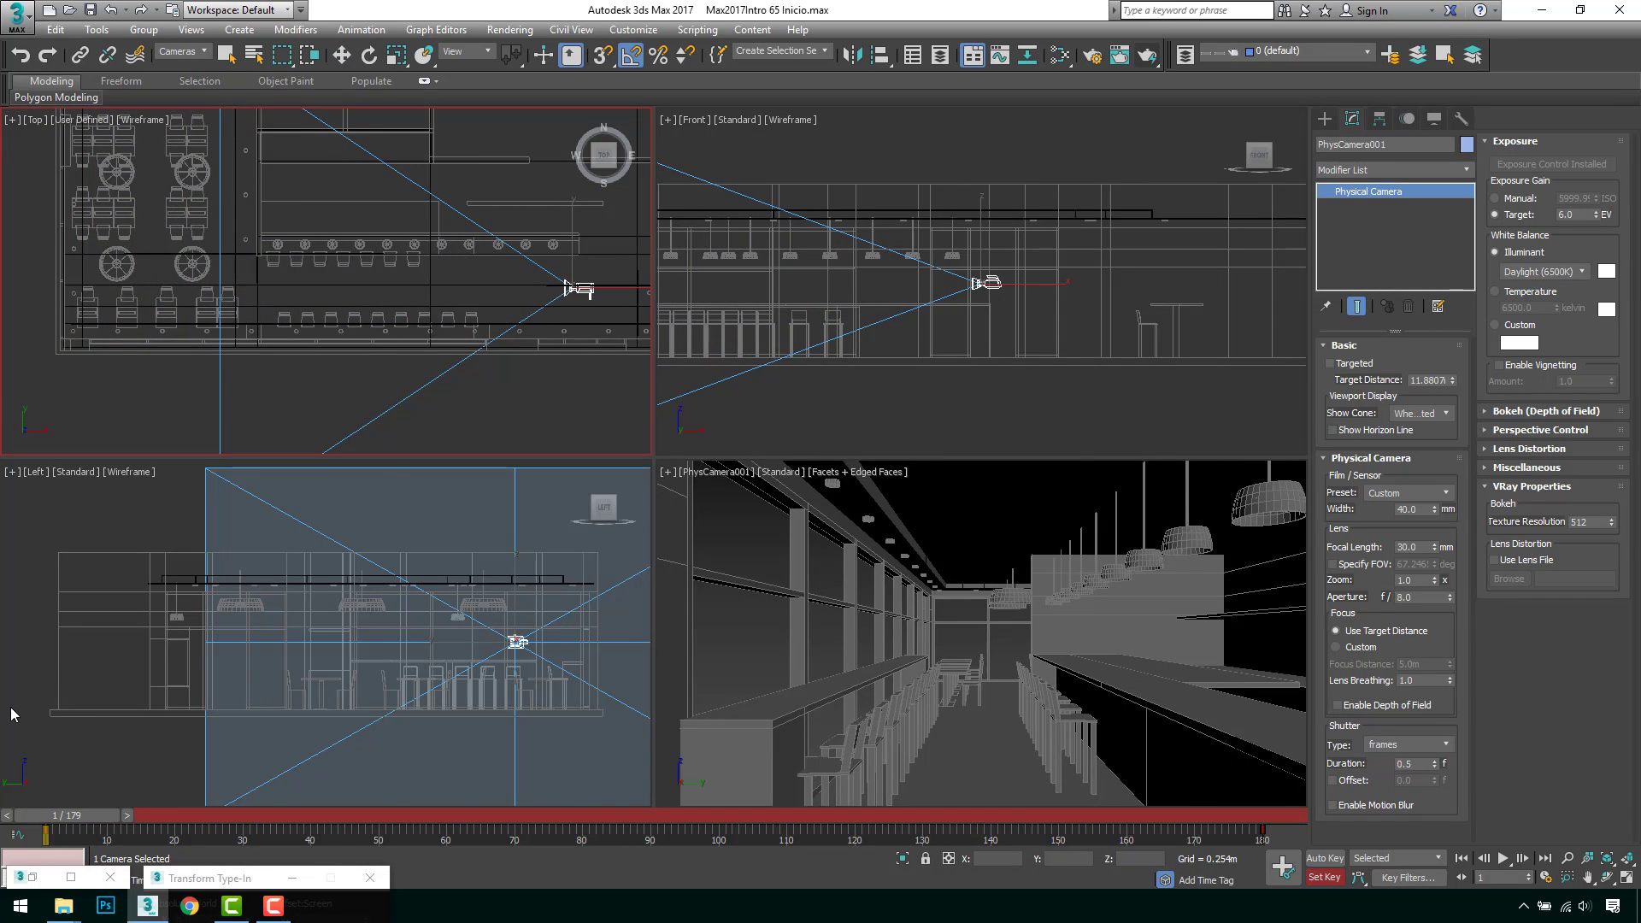
# Step: Deselect the camera, leave Set Key mode and preview the animation in the camera viewport
pyautogui.press('w')
pyautogui.click(945, 639)
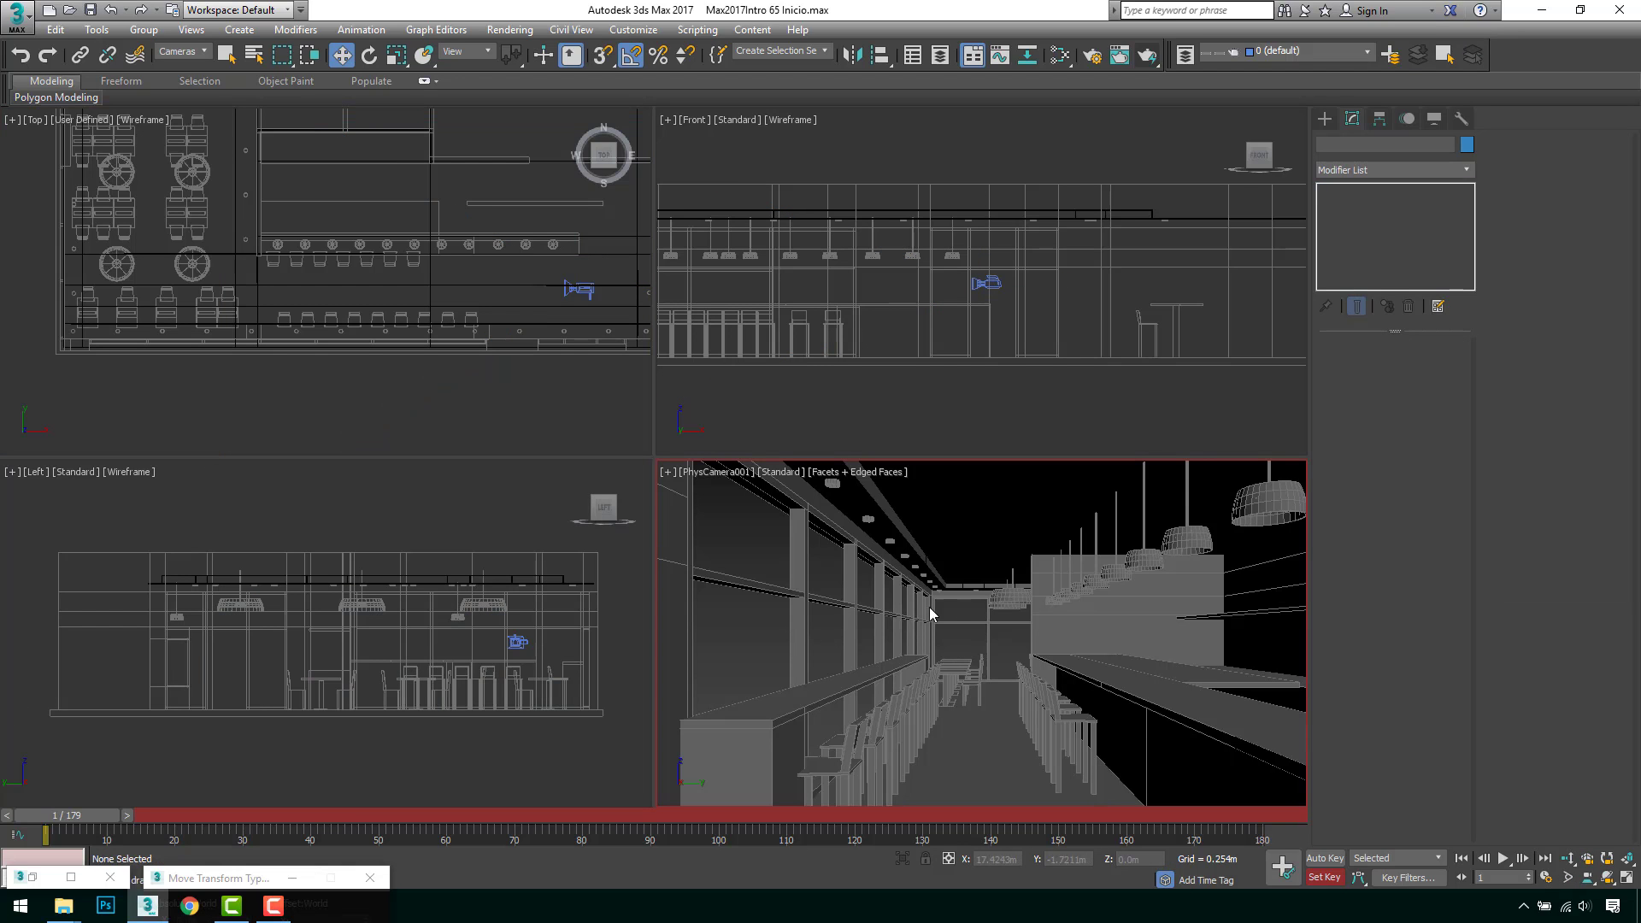
pyautogui.click(1323, 878)
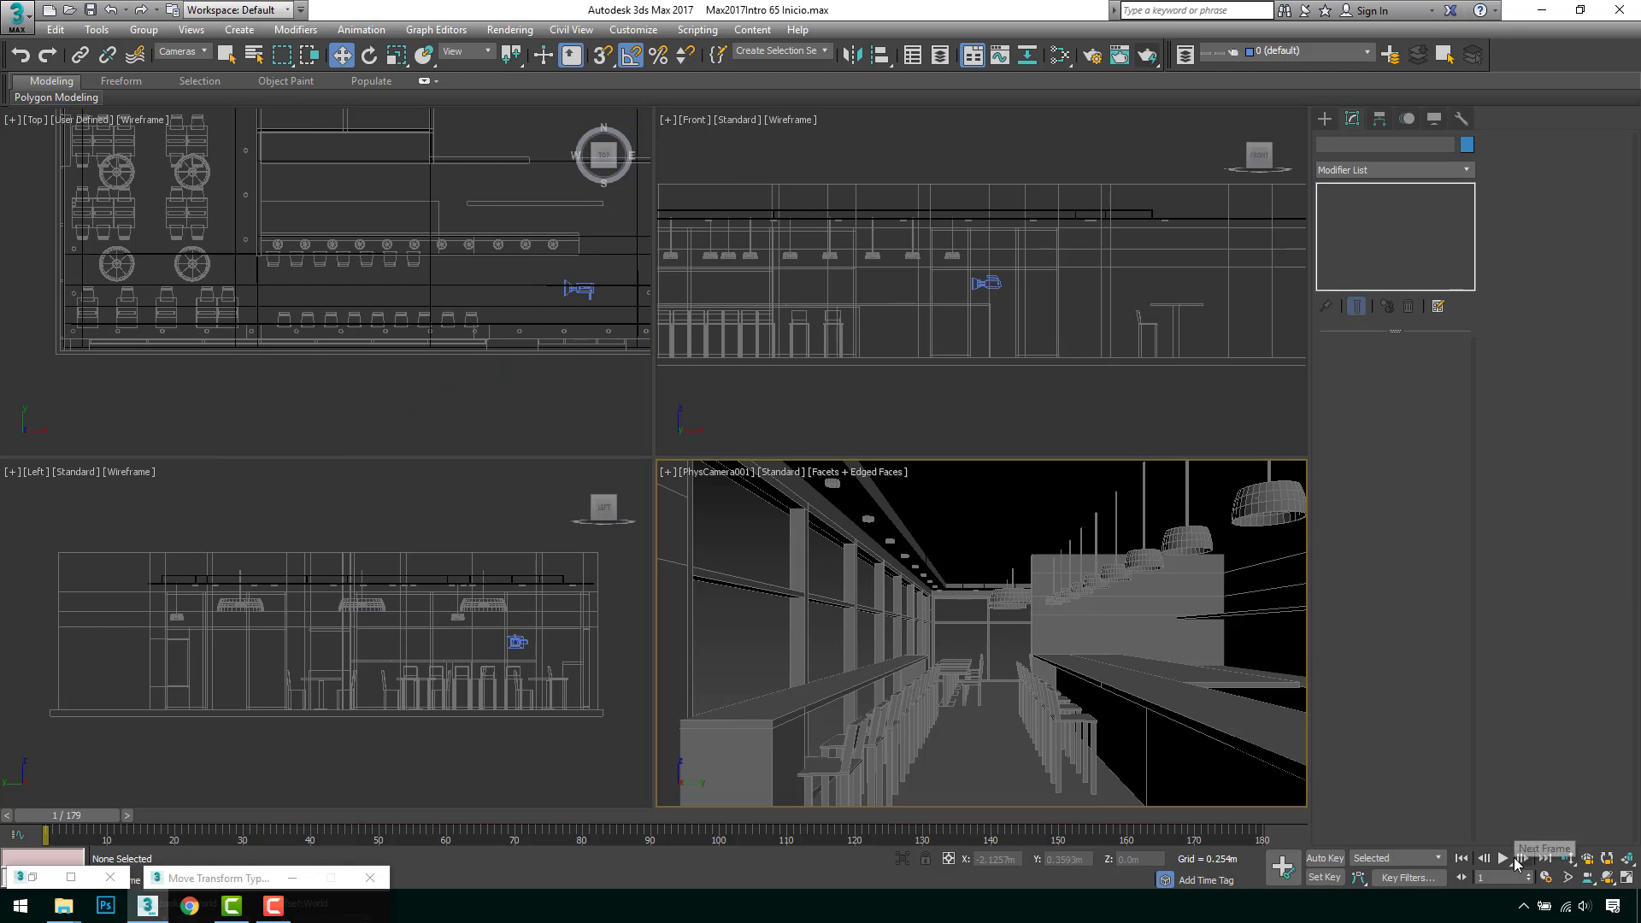
pyautogui.click(1503, 859)
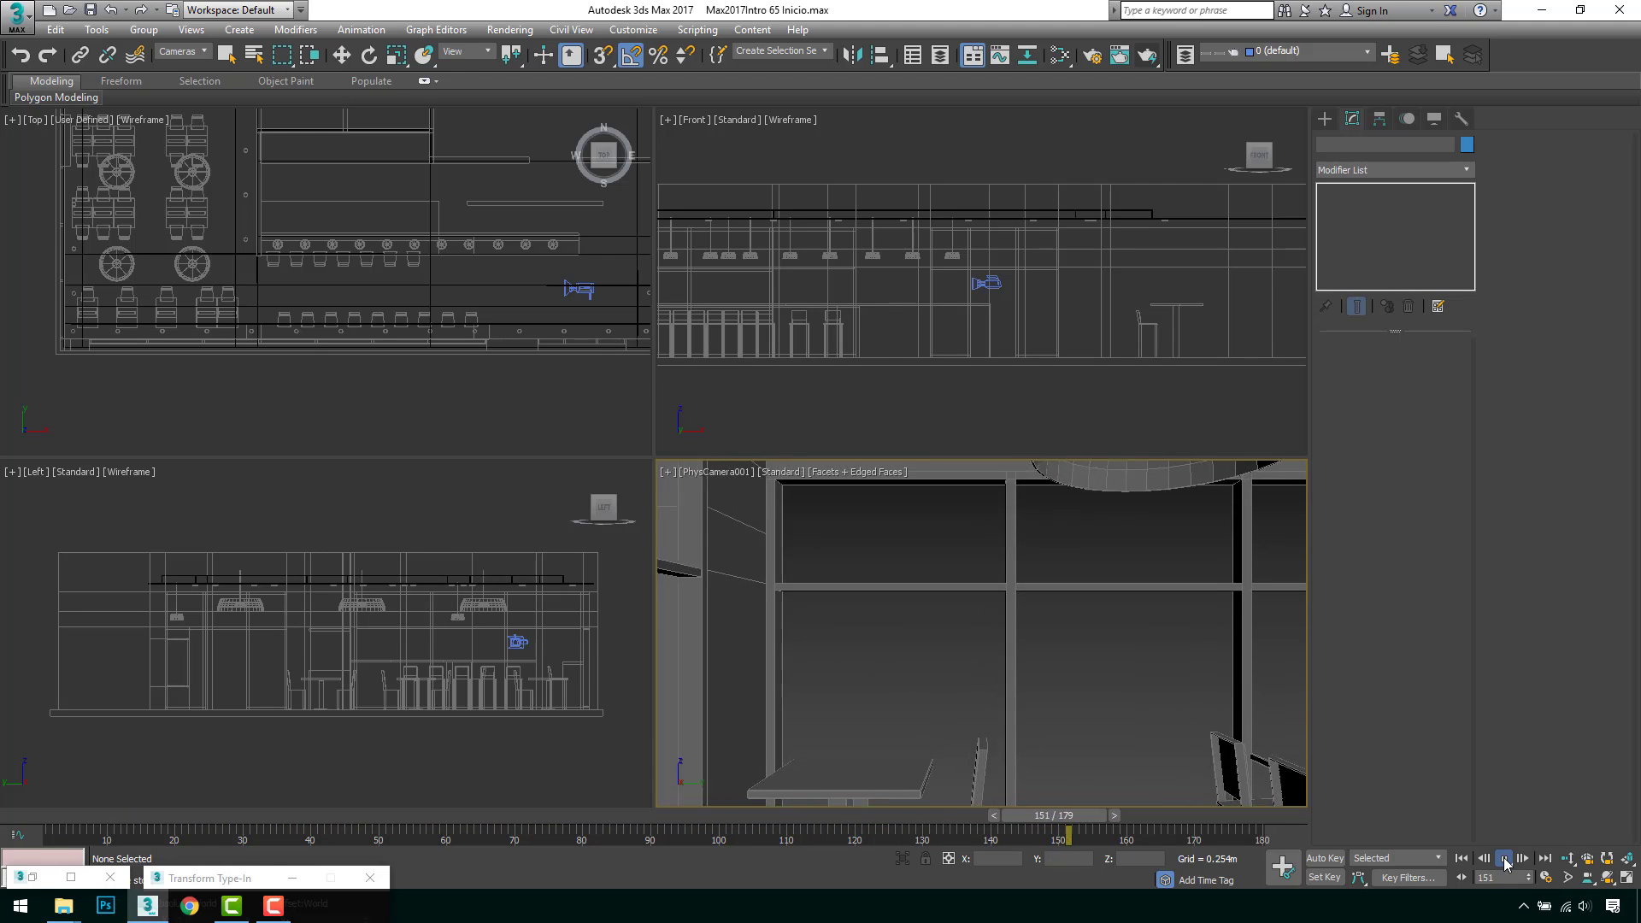
pyautogui.click(1504, 859)
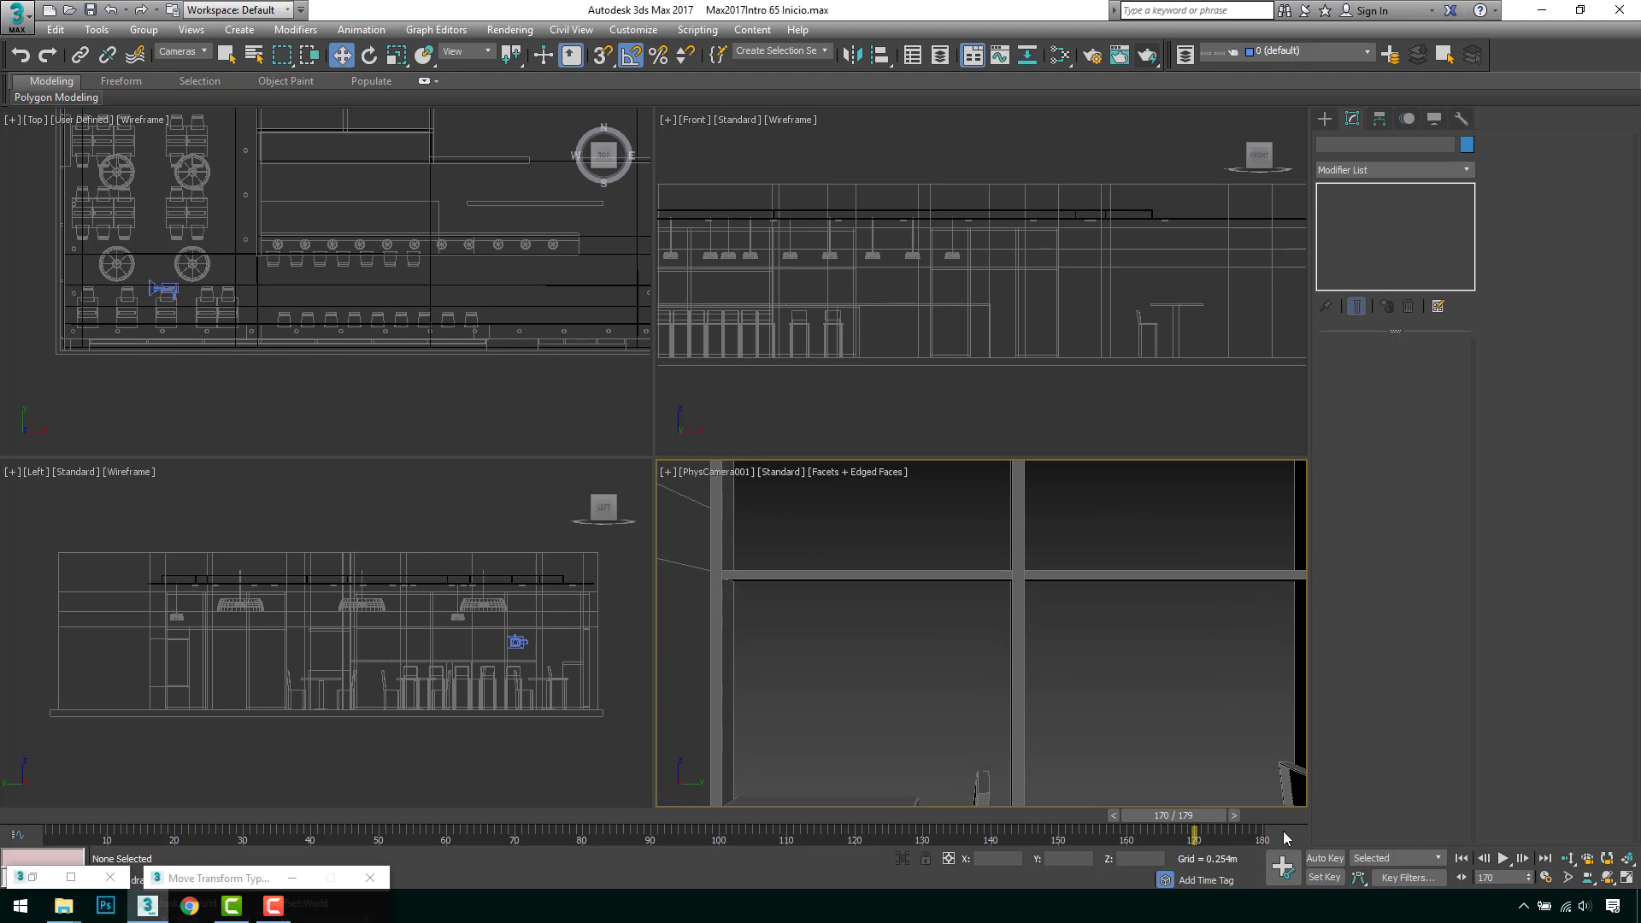
pyautogui.click(171, 303)
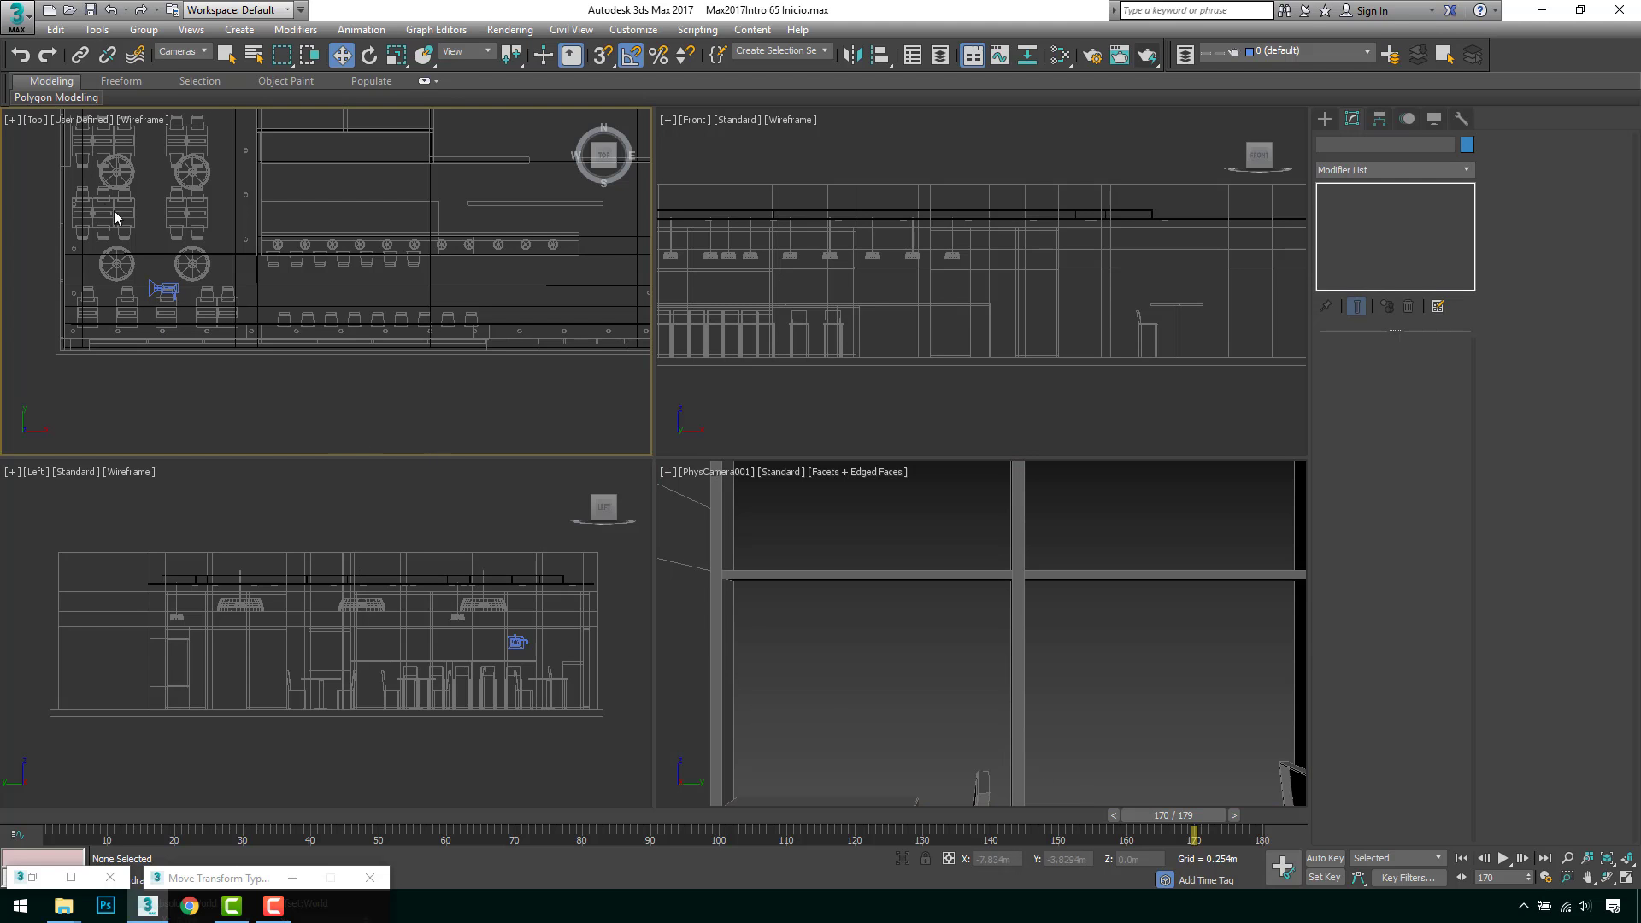
pyautogui.click(182, 51)
pyautogui.click(179, 67)
pyautogui.click(171, 289)
pyautogui.click(171, 289)
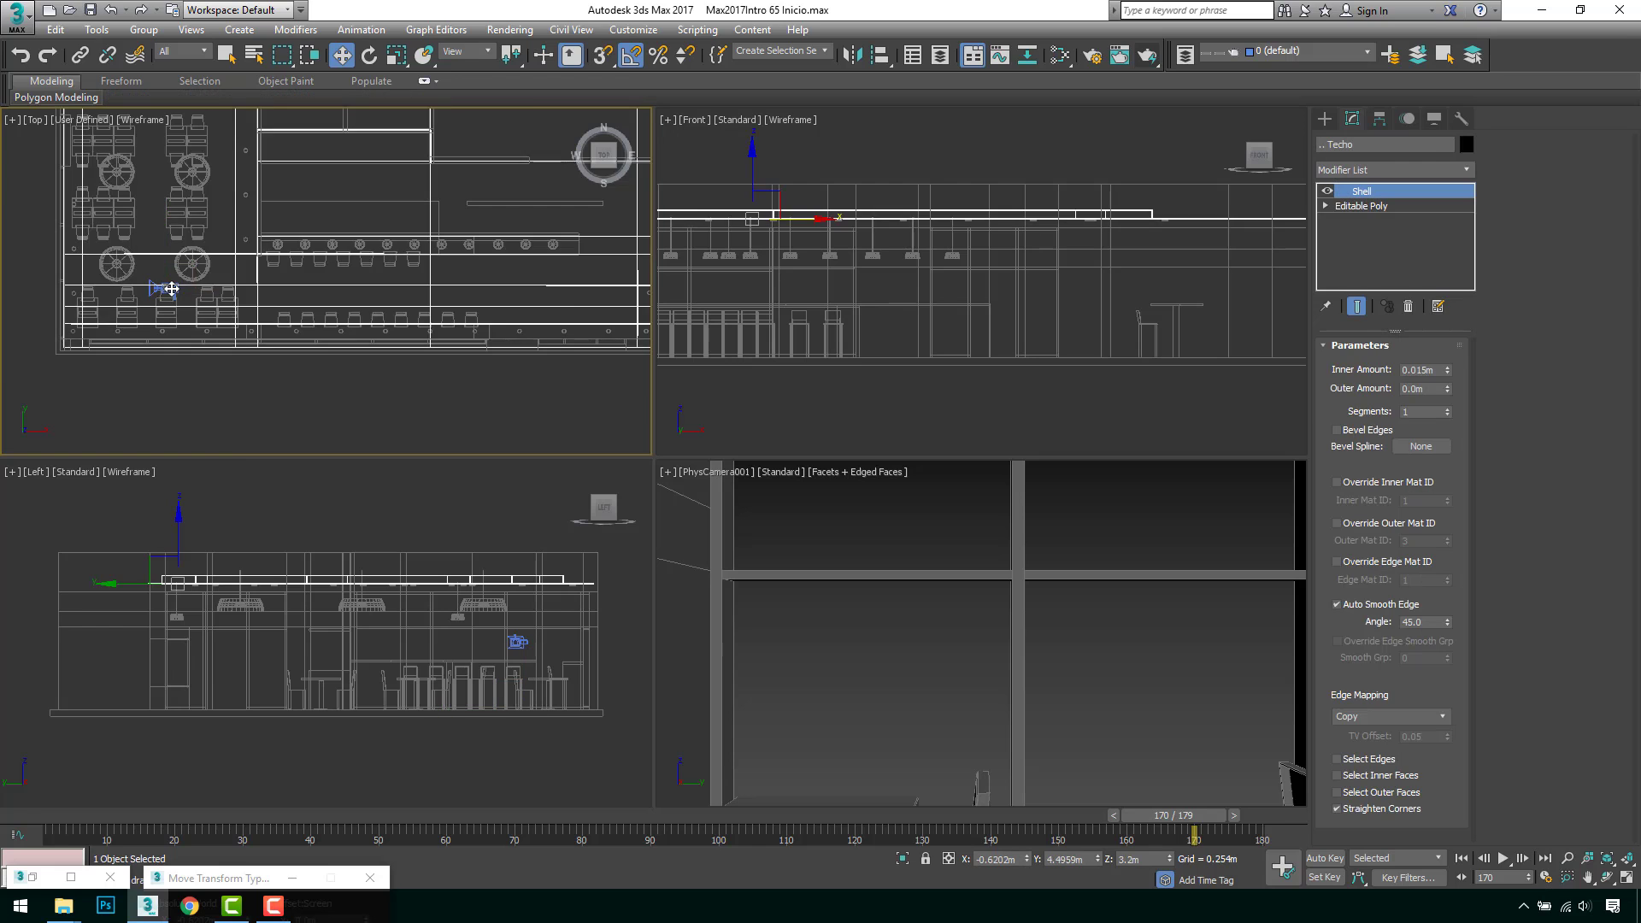
# Step: Restrict the selection filter to Cameras and select the physical camera in the Top viewport
pyautogui.scroll(3, 171, 289)
pyautogui.click(182, 51)
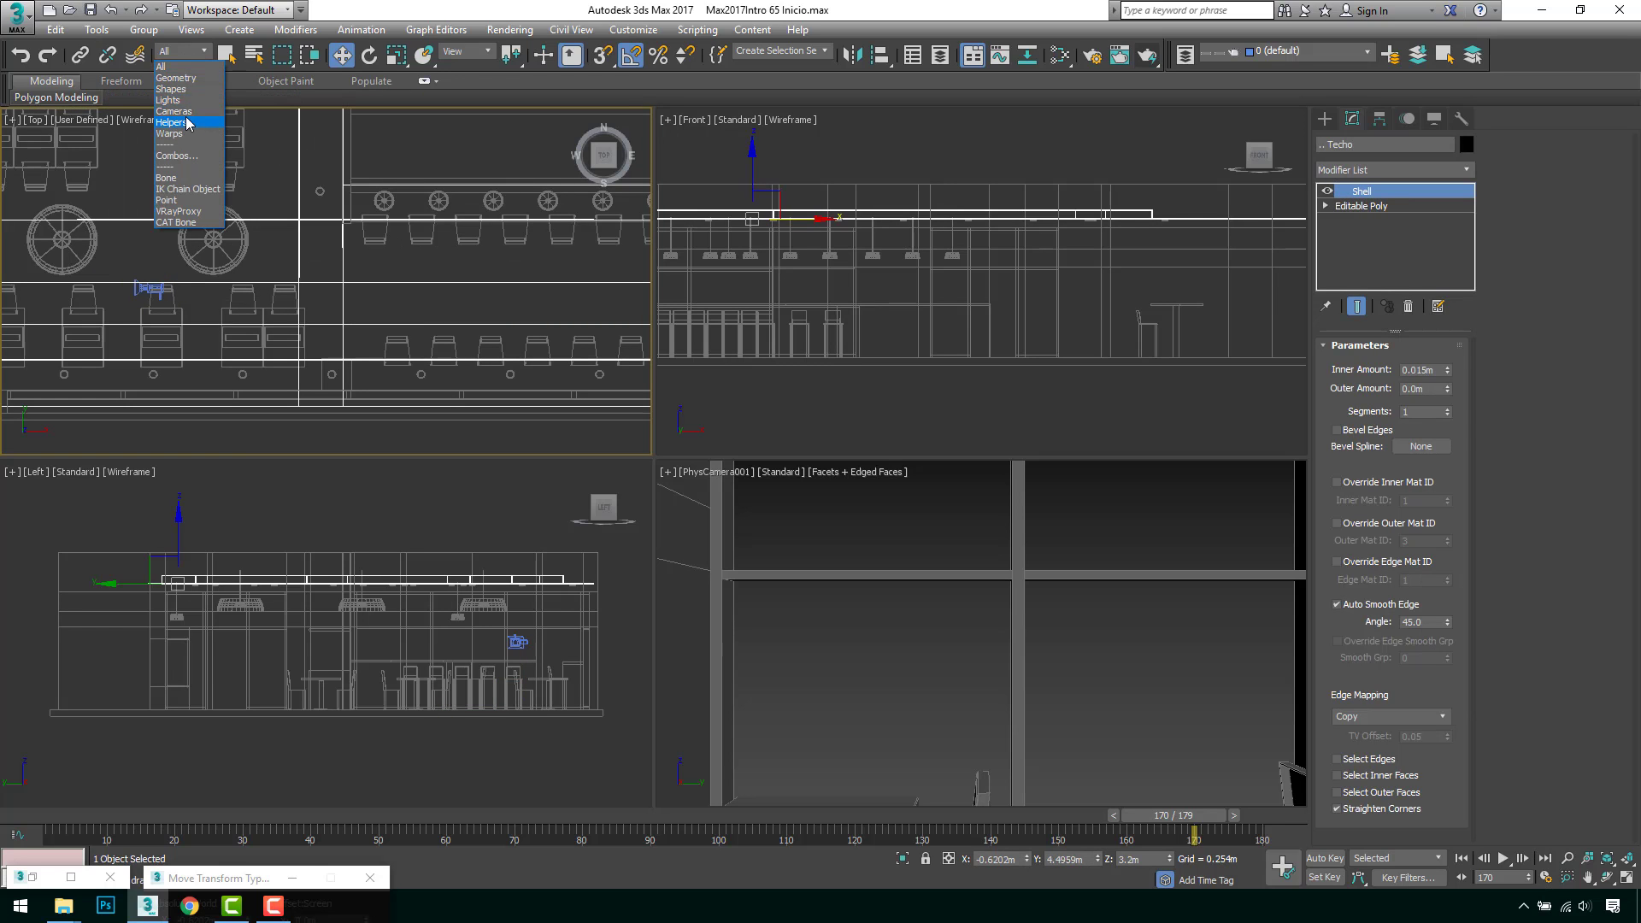
pyautogui.click(172, 123)
pyautogui.click(188, 52)
pyautogui.click(190, 111)
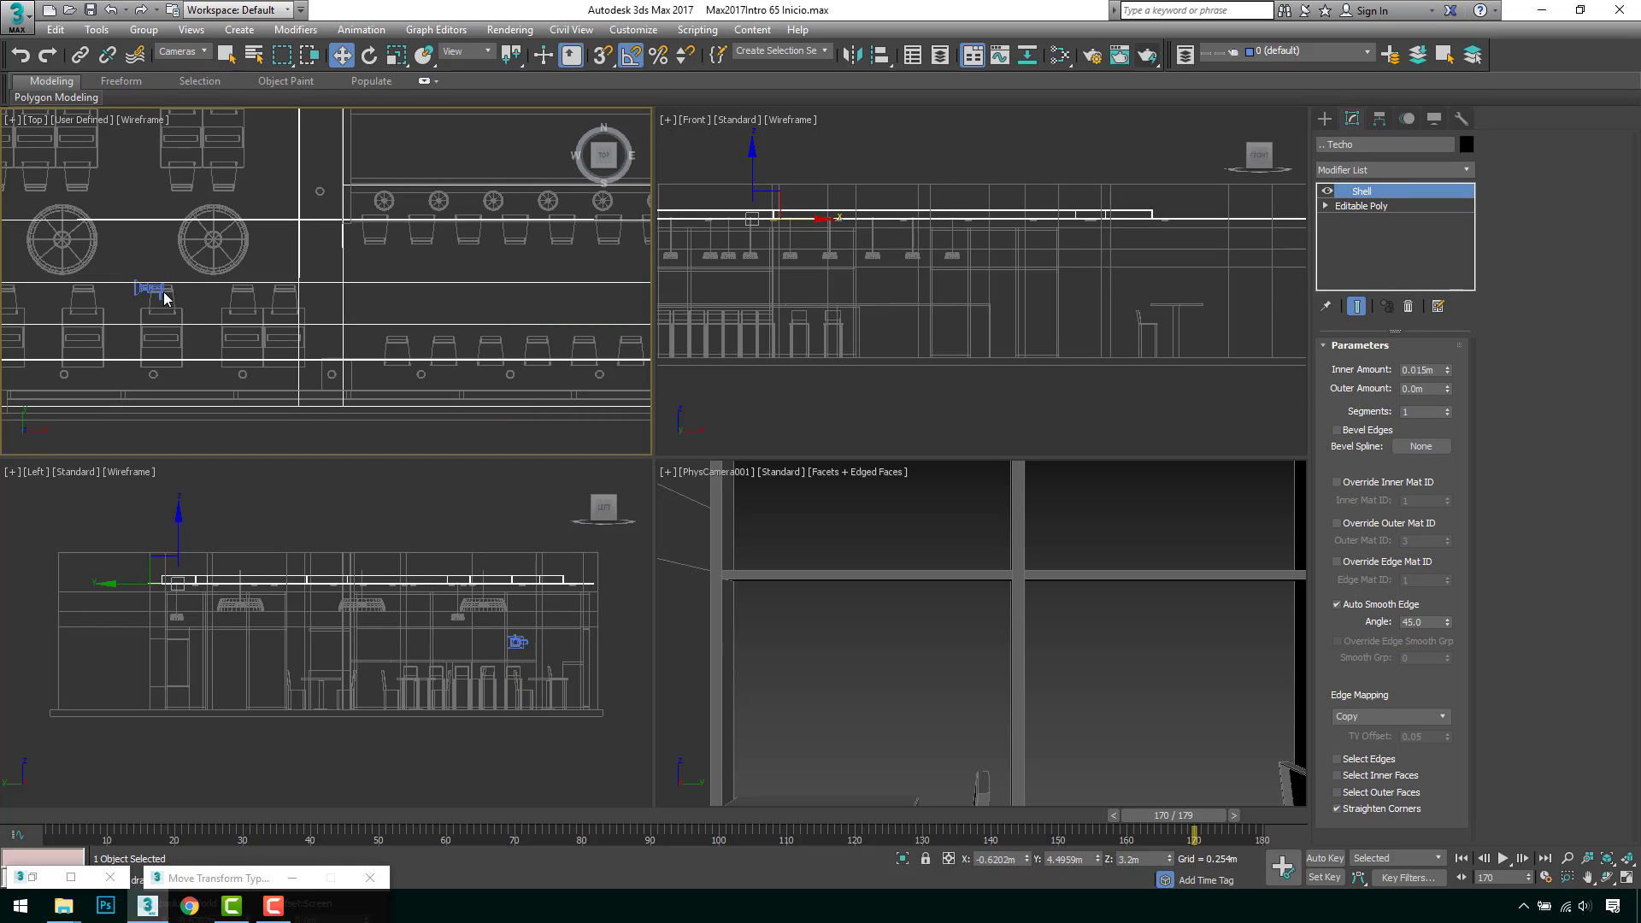
pyautogui.click(149, 288)
# Step: Rewind to frame 1 and play the camera animation in the Top viewport
pyautogui.scroll(-4, 267, 327)
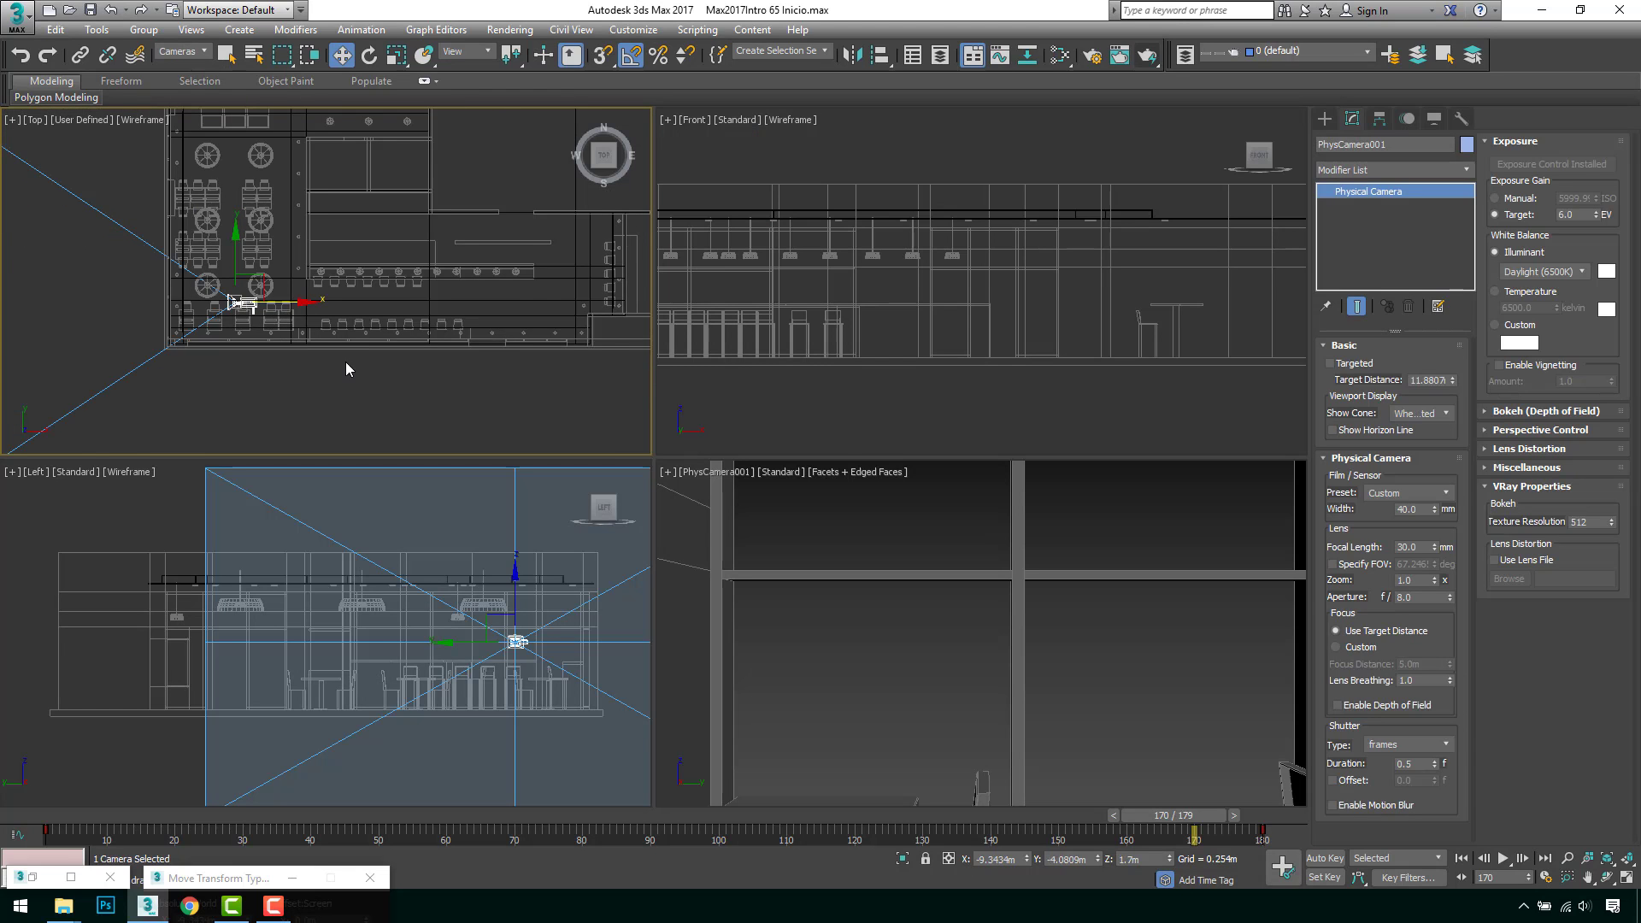
pyautogui.moveTo(346, 363); pyautogui.dragTo(326, 359, button='middle')
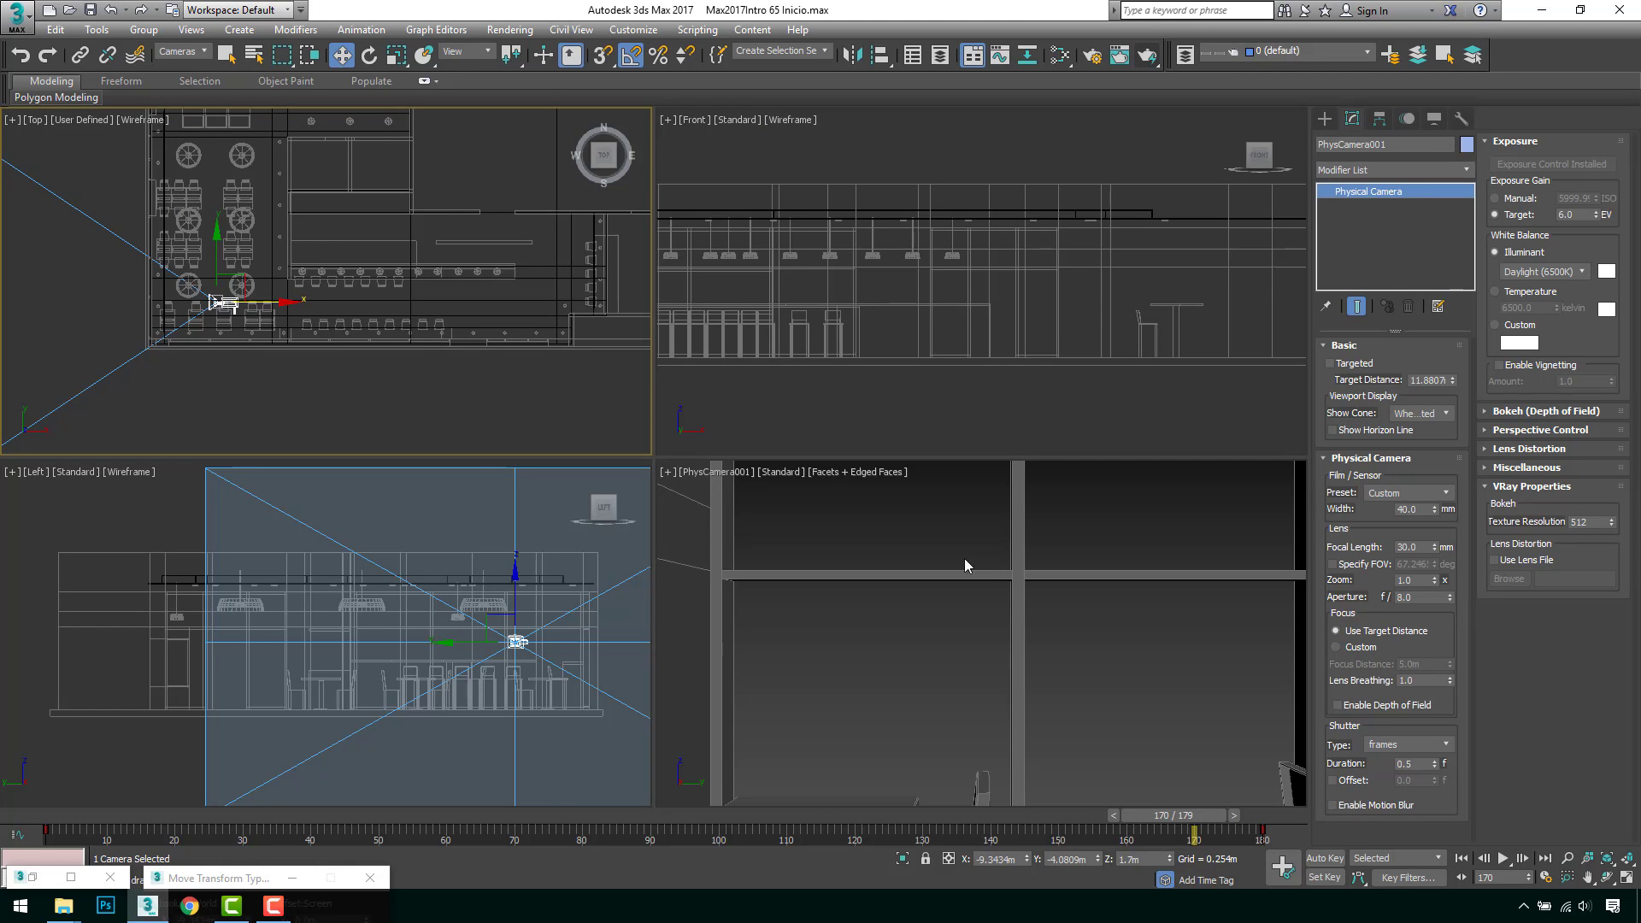
pyautogui.moveTo(1182, 818); pyautogui.dragTo(72, 818)
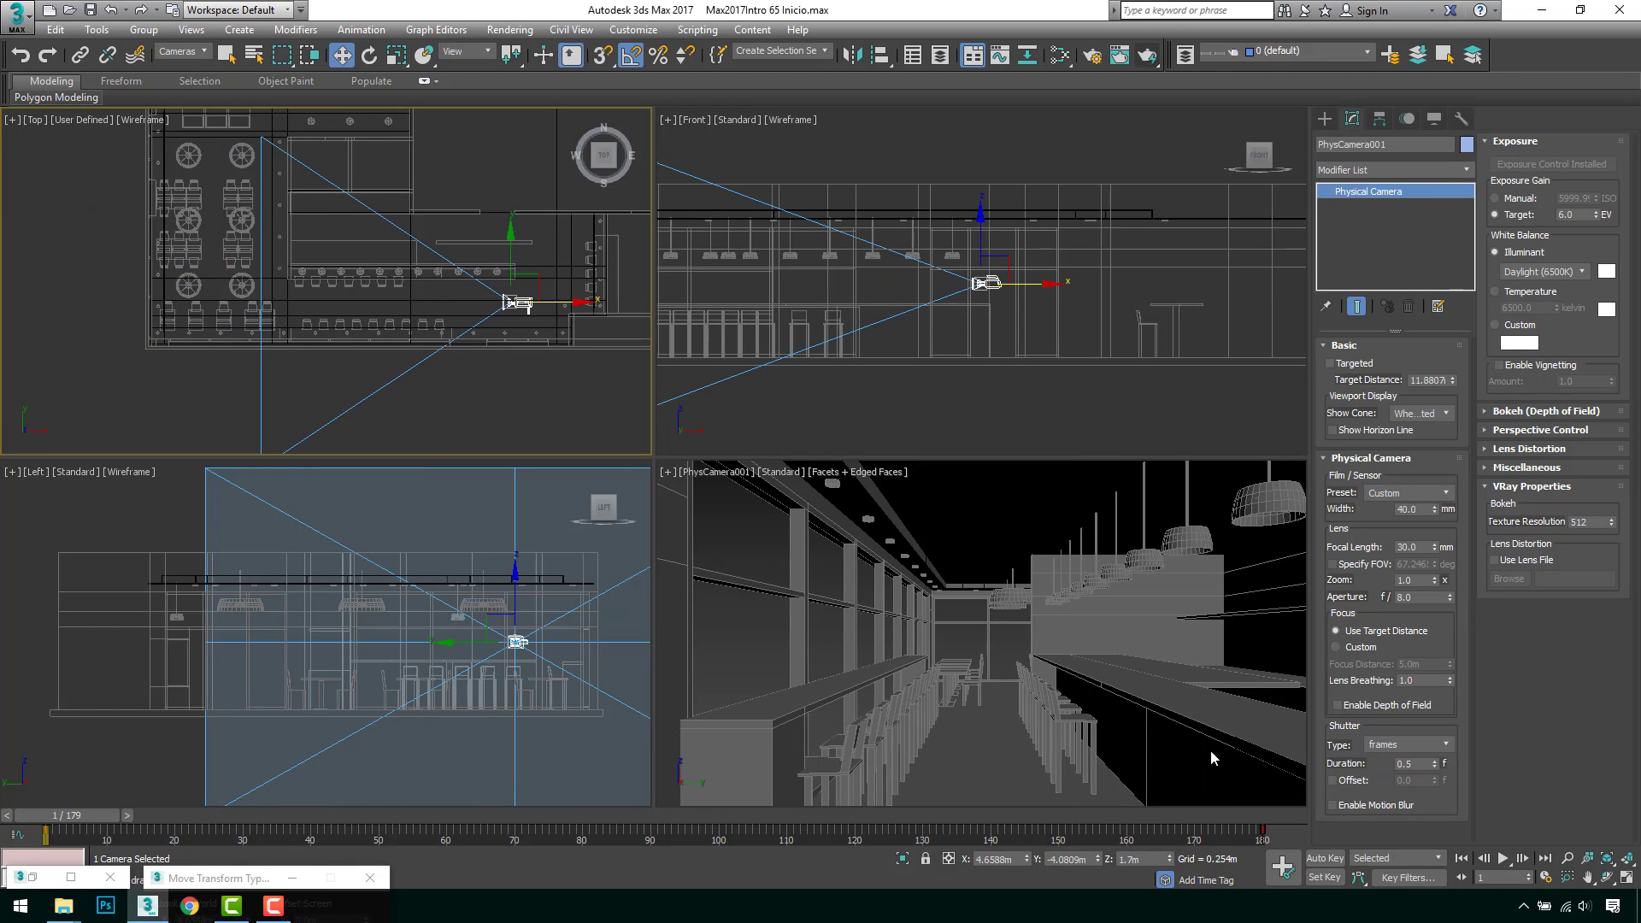
pyautogui.click(1506, 858)
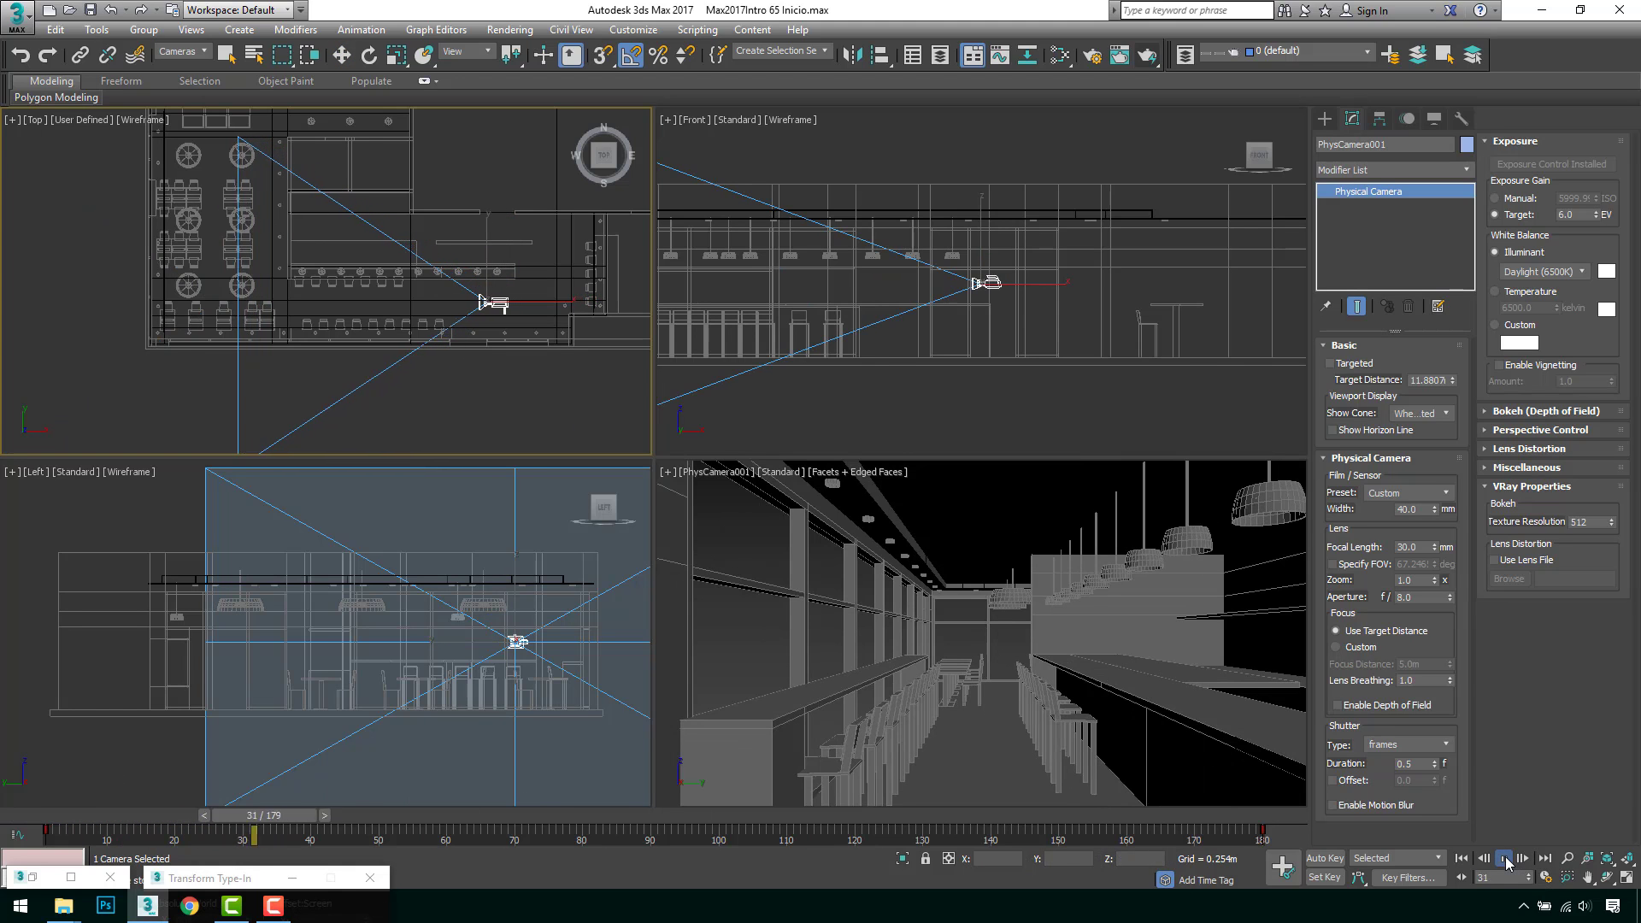
pyautogui.click(1506, 858)
pyautogui.press('w')
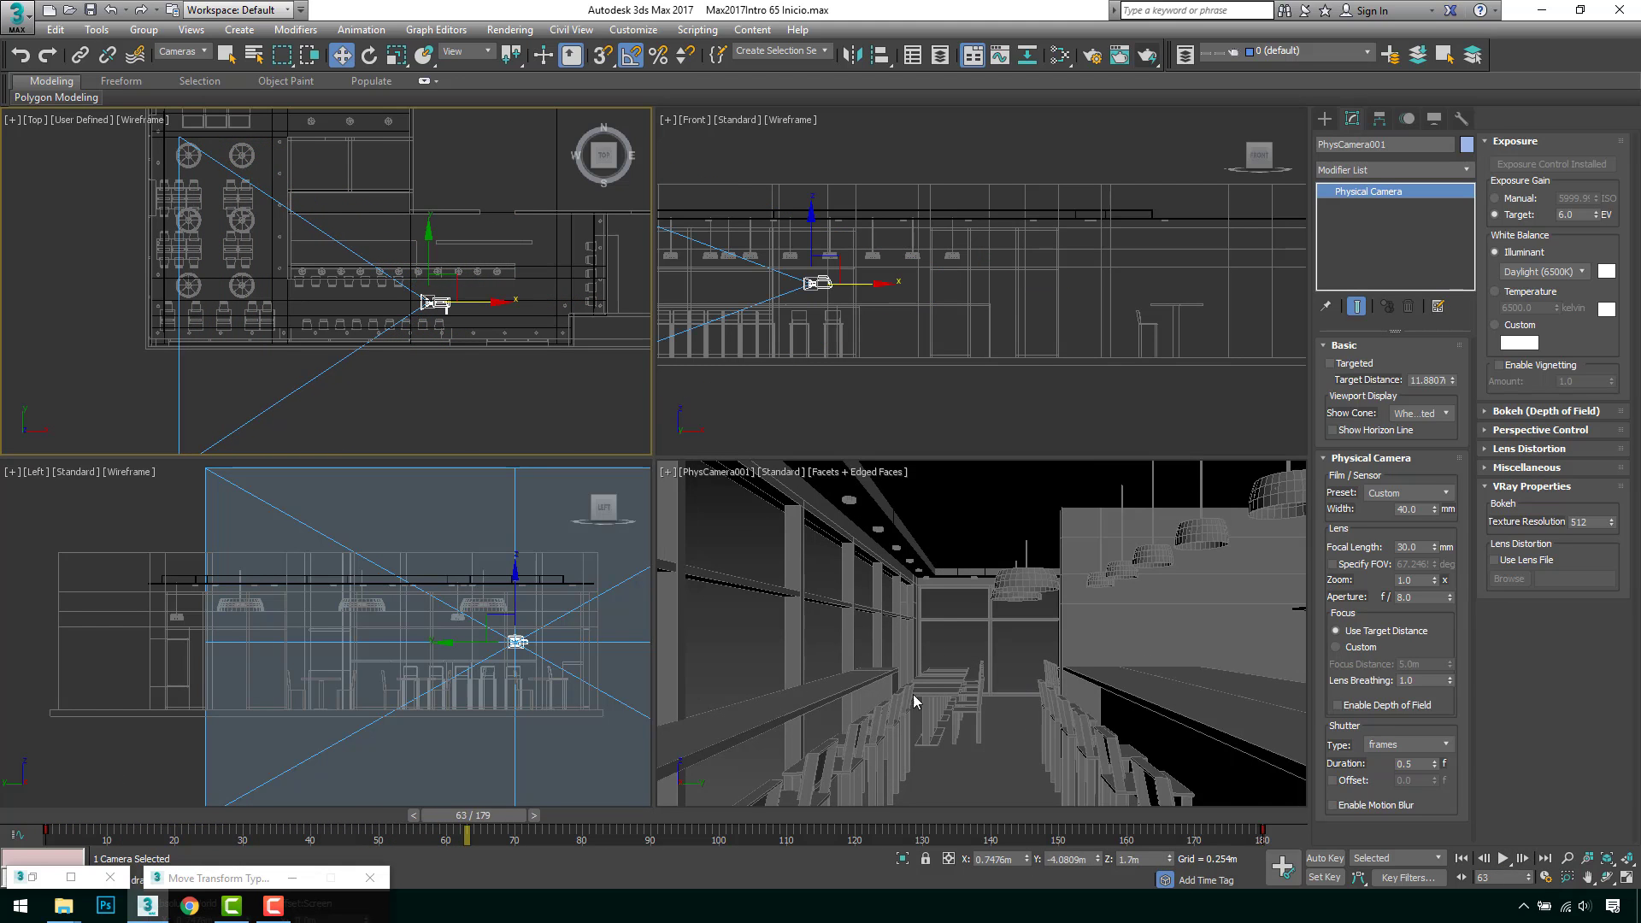
# Step: Deselect the camera and play the animation in the camera viewport and in the Front viewport
pyautogui.moveTo(491, 817); pyautogui.dragTo(559, 801)
pyautogui.click(949, 632)
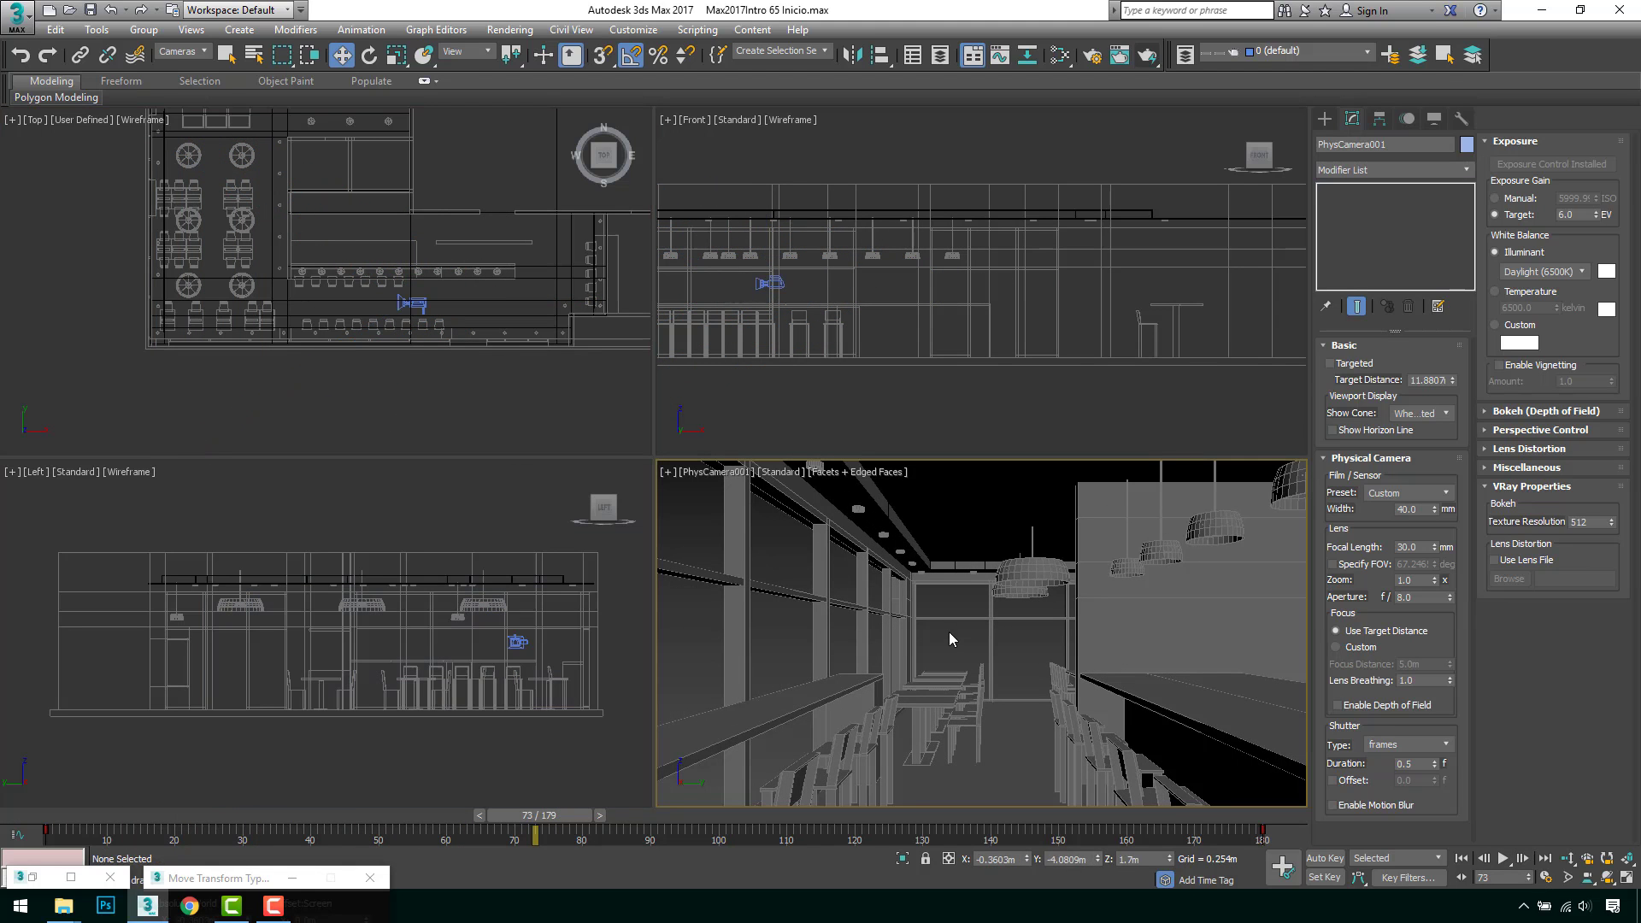
pyautogui.click(1502, 858)
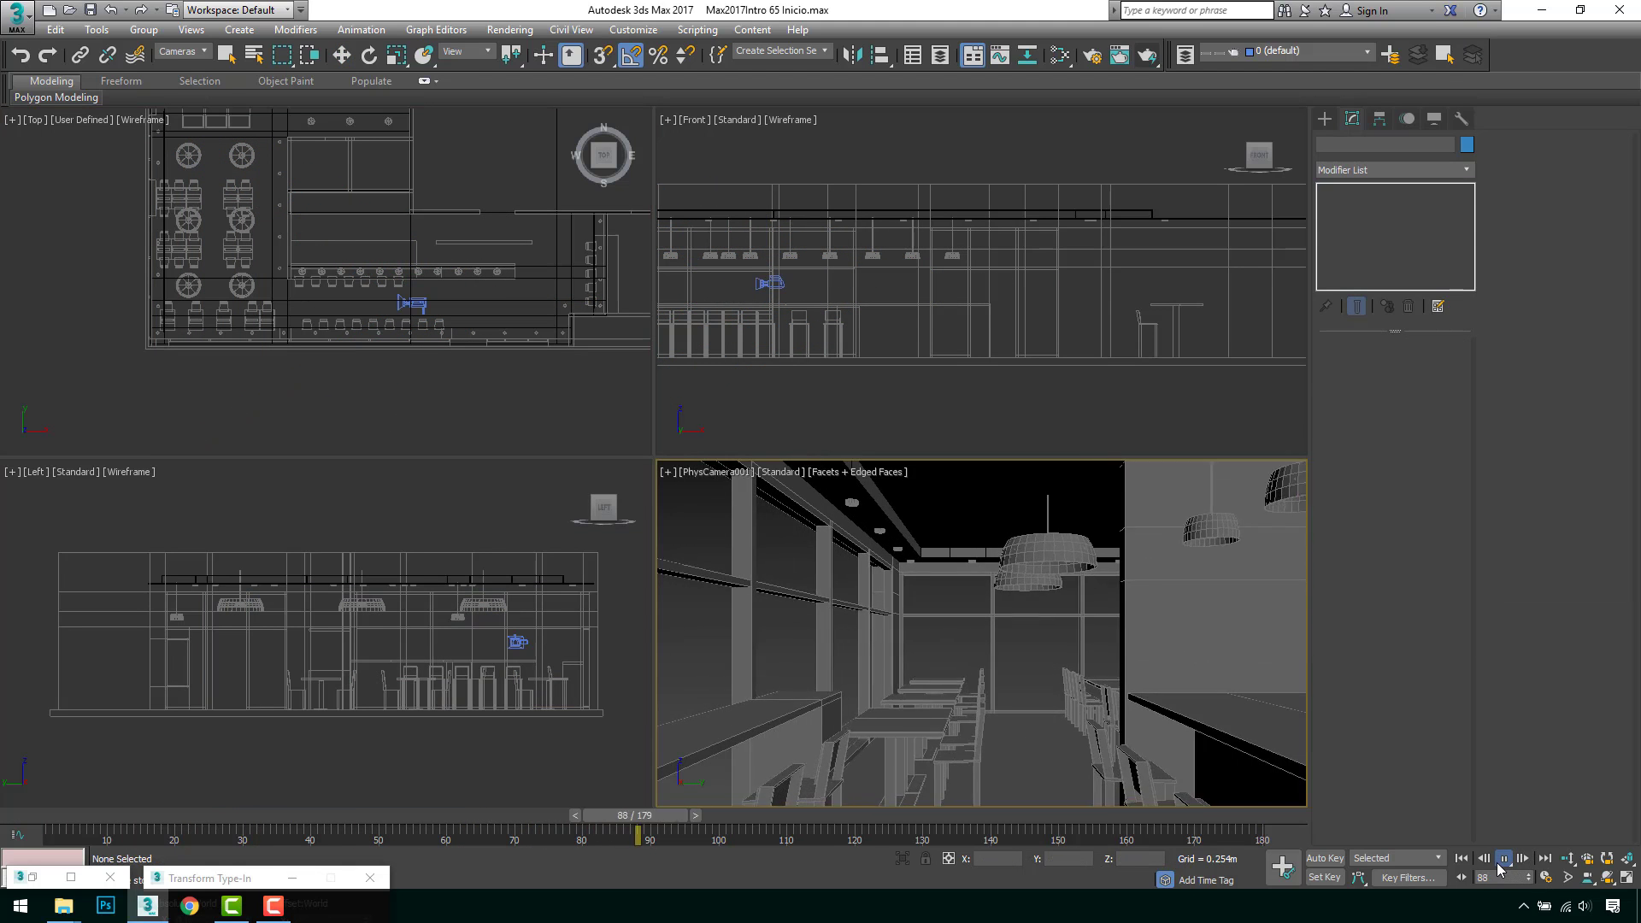
pyautogui.press('Escape')
pyautogui.click(910, 424)
pyautogui.scroll(-5, 933, 394)
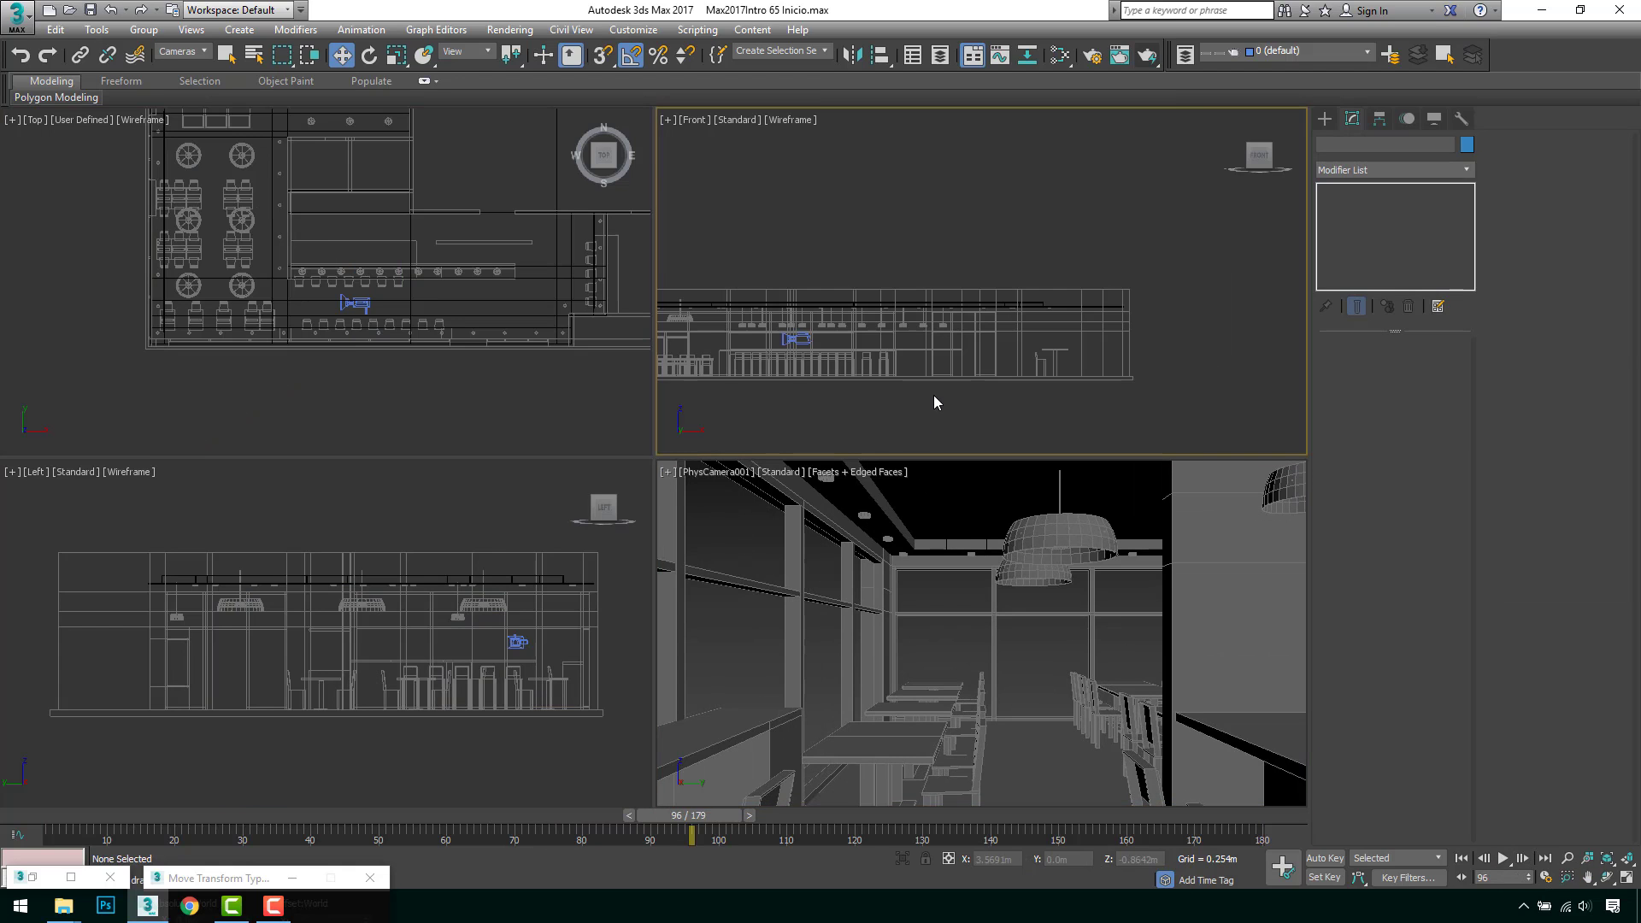
pyautogui.click(1502, 858)
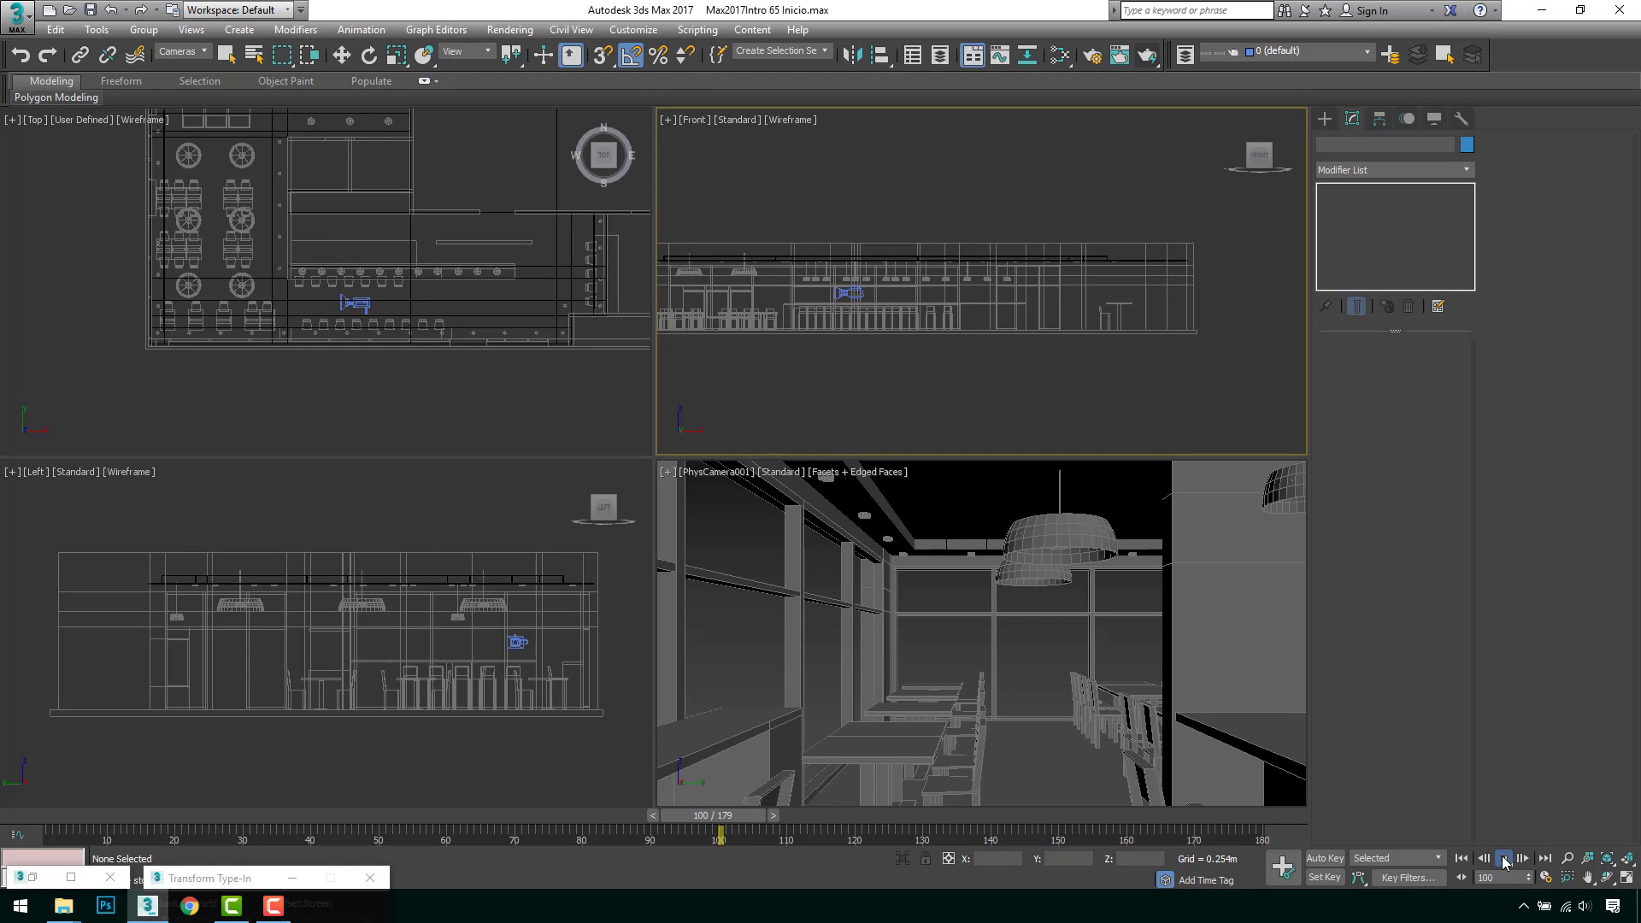
pyautogui.click(1502, 858)
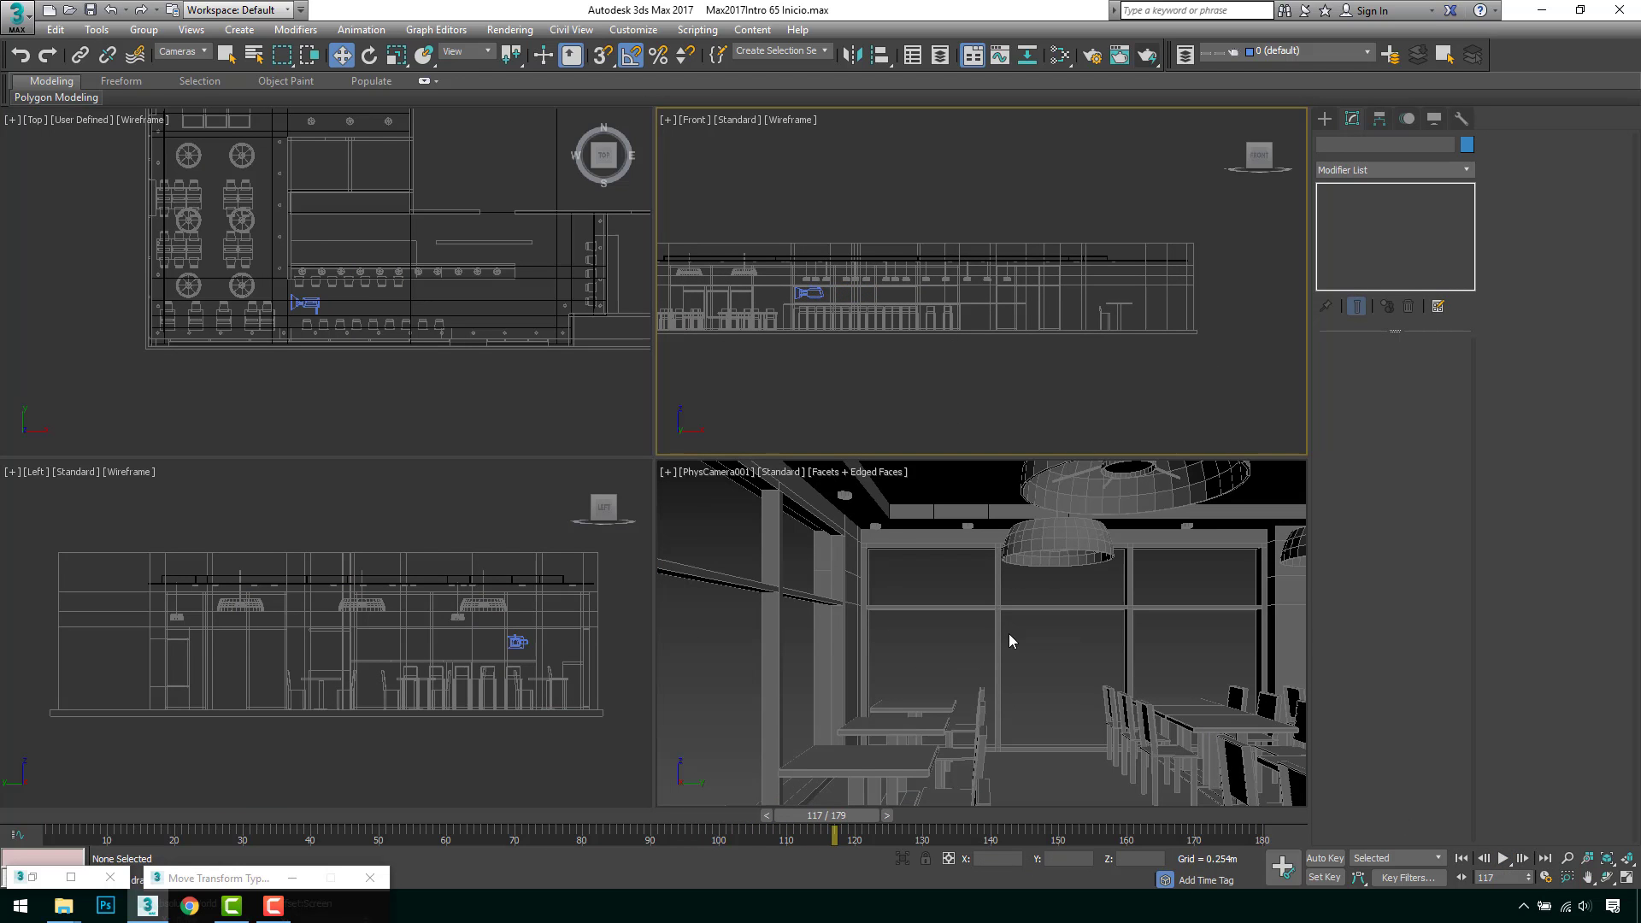
# Step: Turn off Active Viewport Only playback in the time configuration, apply it and activate the camera viewport
pyautogui.click(1545, 878)
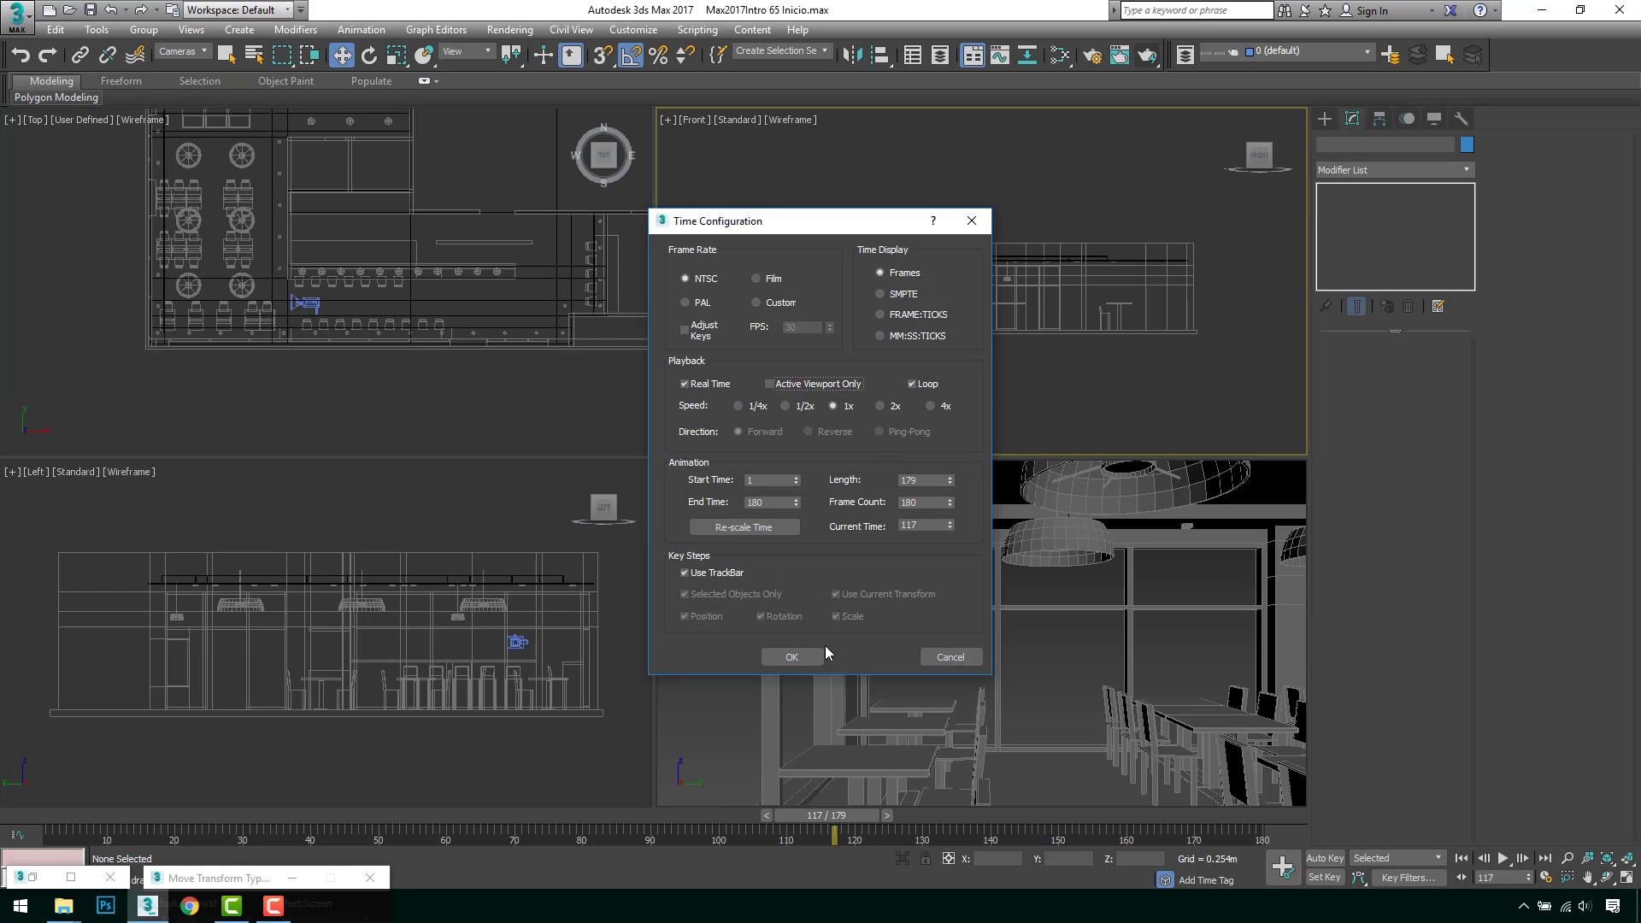
pyautogui.click(790, 654)
pyautogui.click(1051, 675)
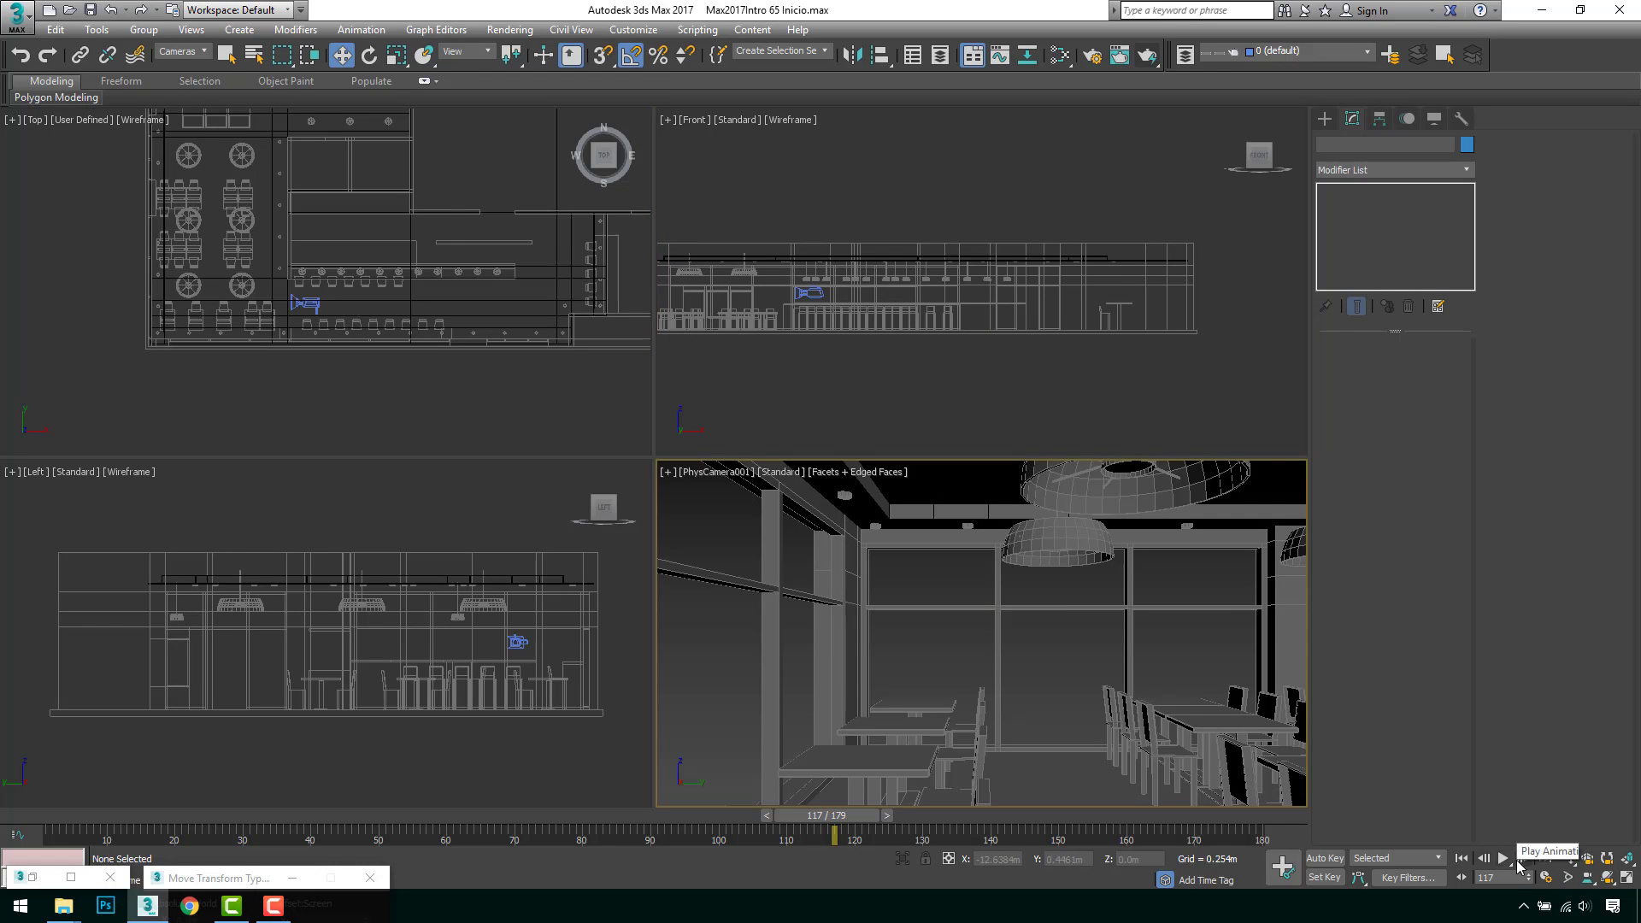
# Step: Rewind to frame 1 and play the camera animation in all viewports, stopping it after checking the movement
pyautogui.click(1461, 859)
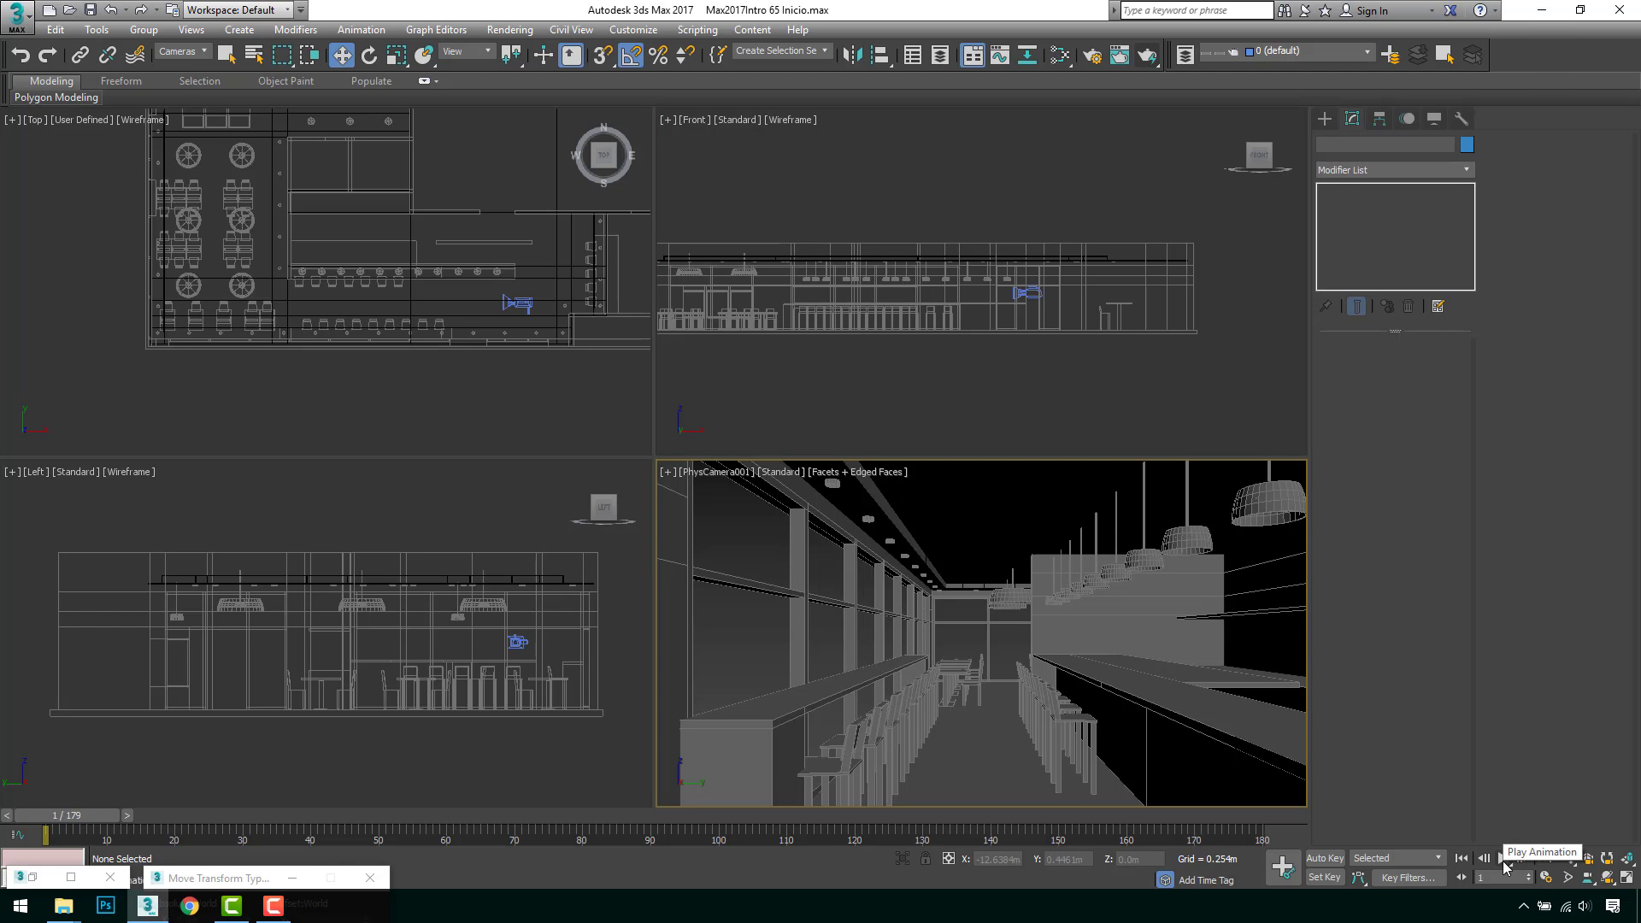
pyautogui.click(1503, 865)
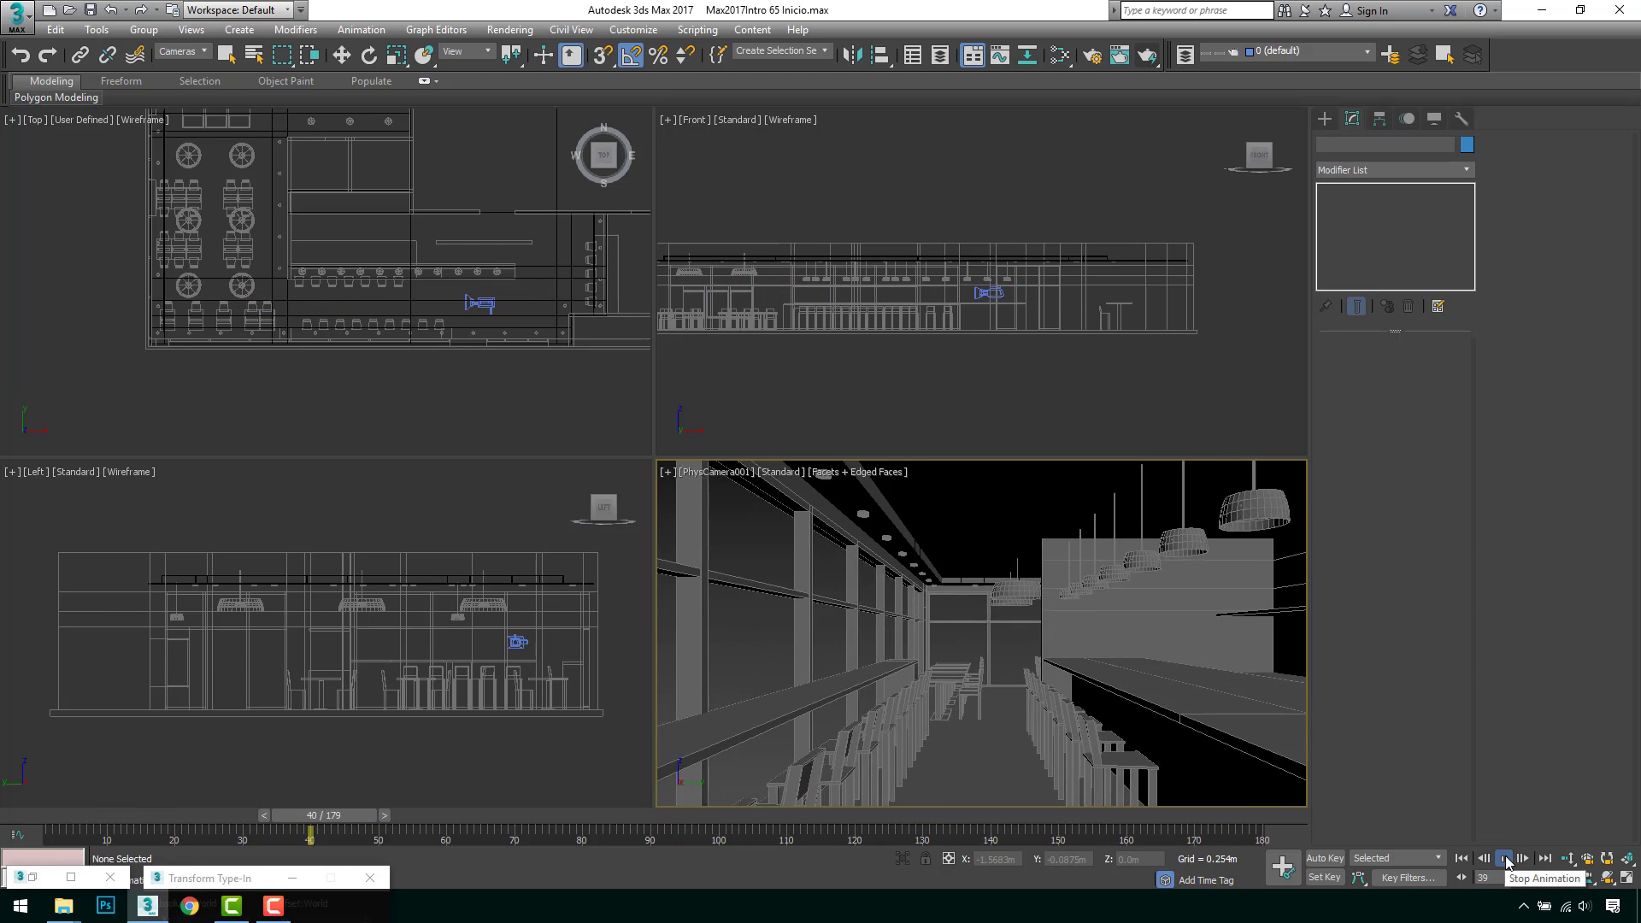
pyautogui.click(1504, 858)
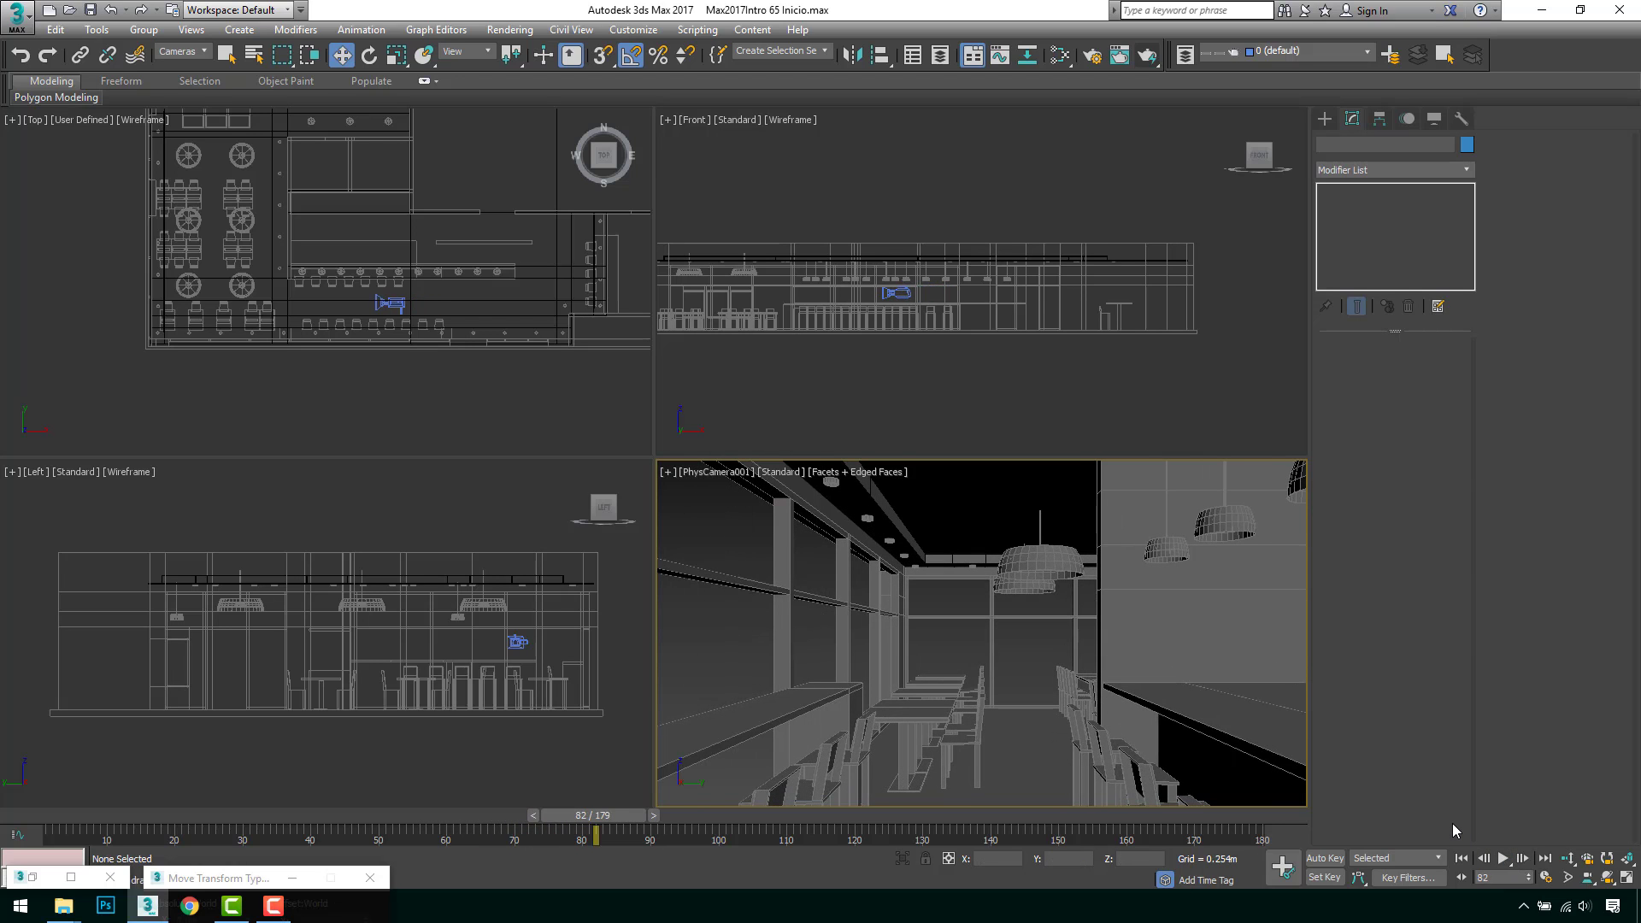
# Step: Set the animation's end time to 240 in the time configuration and apply it
pyautogui.click(1545, 876)
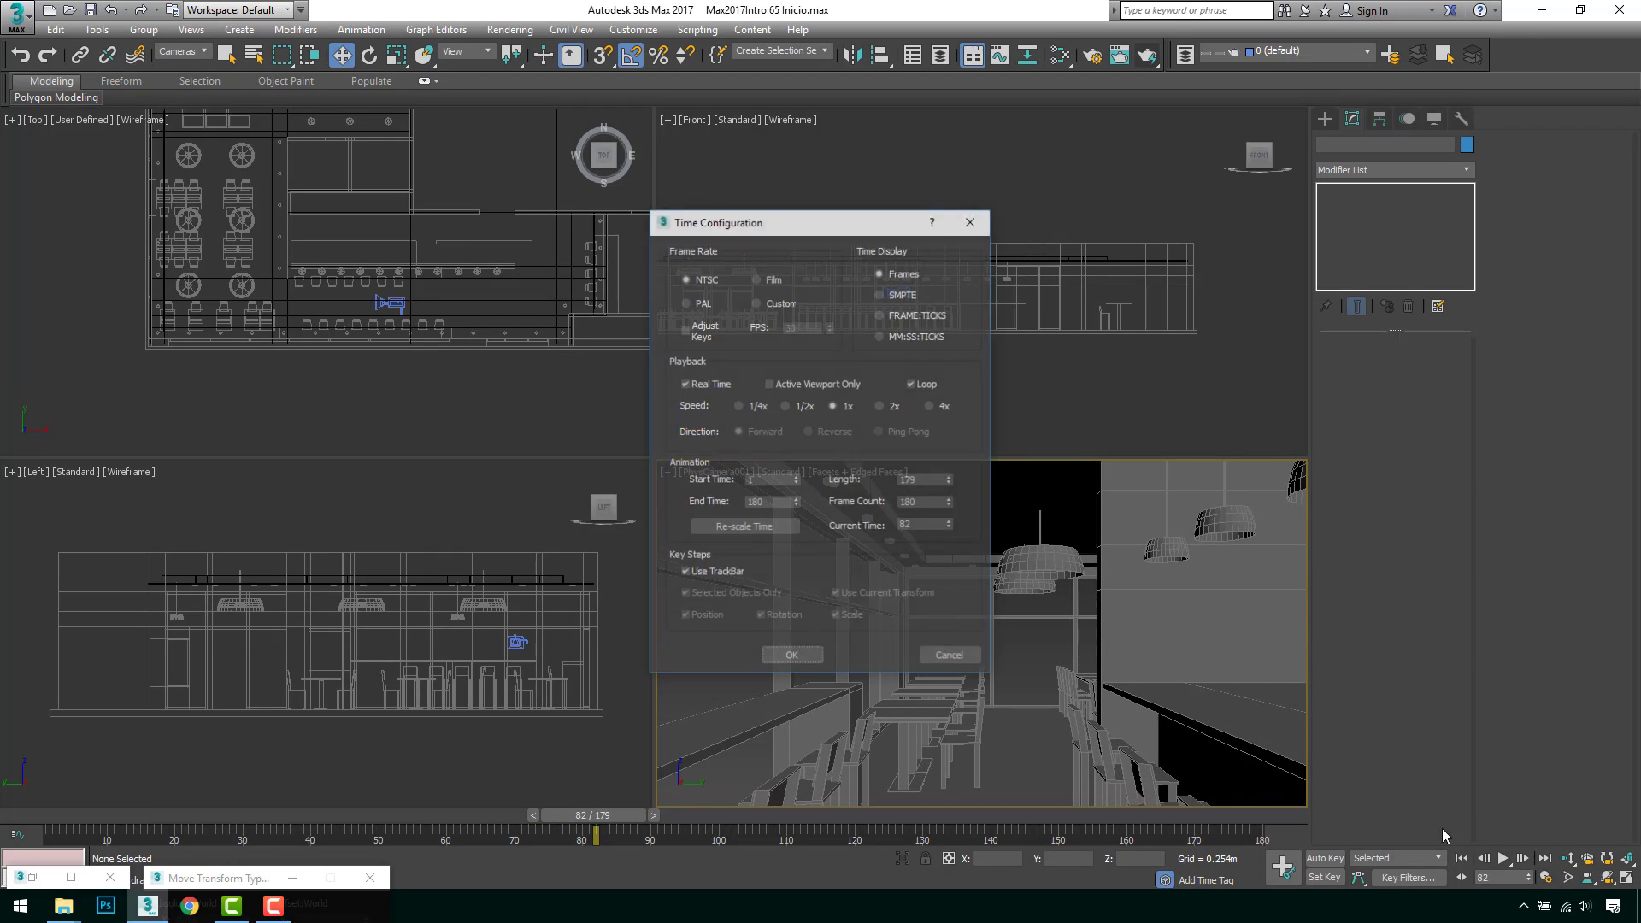
pyautogui.moveTo(785, 502); pyautogui.dragTo(672, 507)
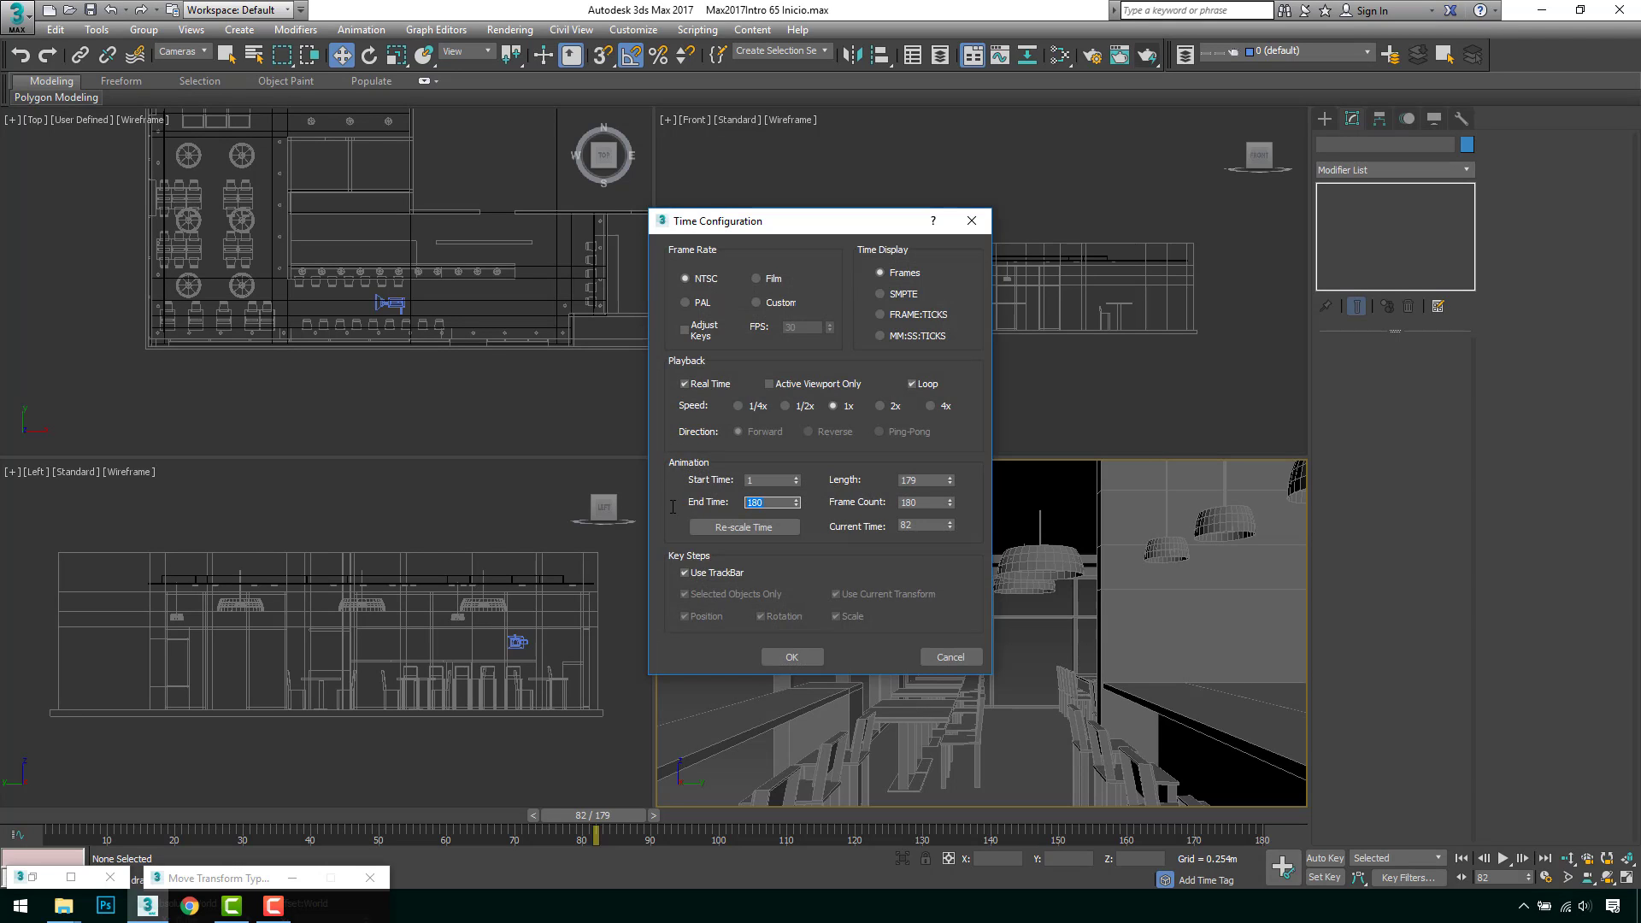
pyautogui.write('240')
pyautogui.click(791, 656)
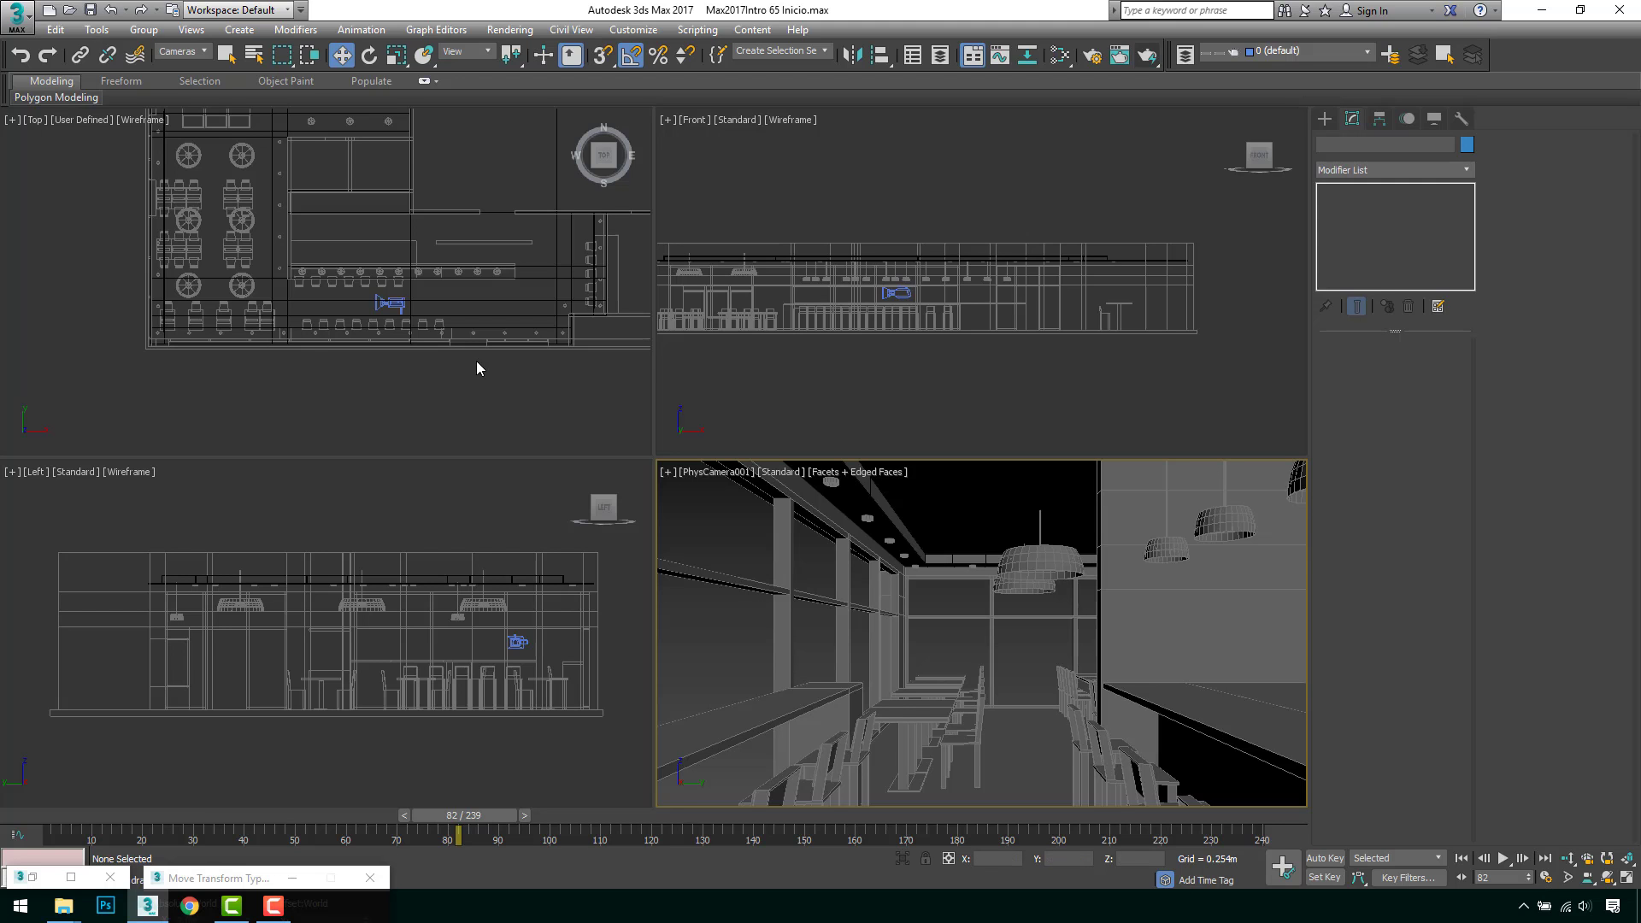
# Step: Select the physical camera in the Top viewport and record a Set Key at frame 45, leaving the time slider at frame 80
pyautogui.click(389, 301)
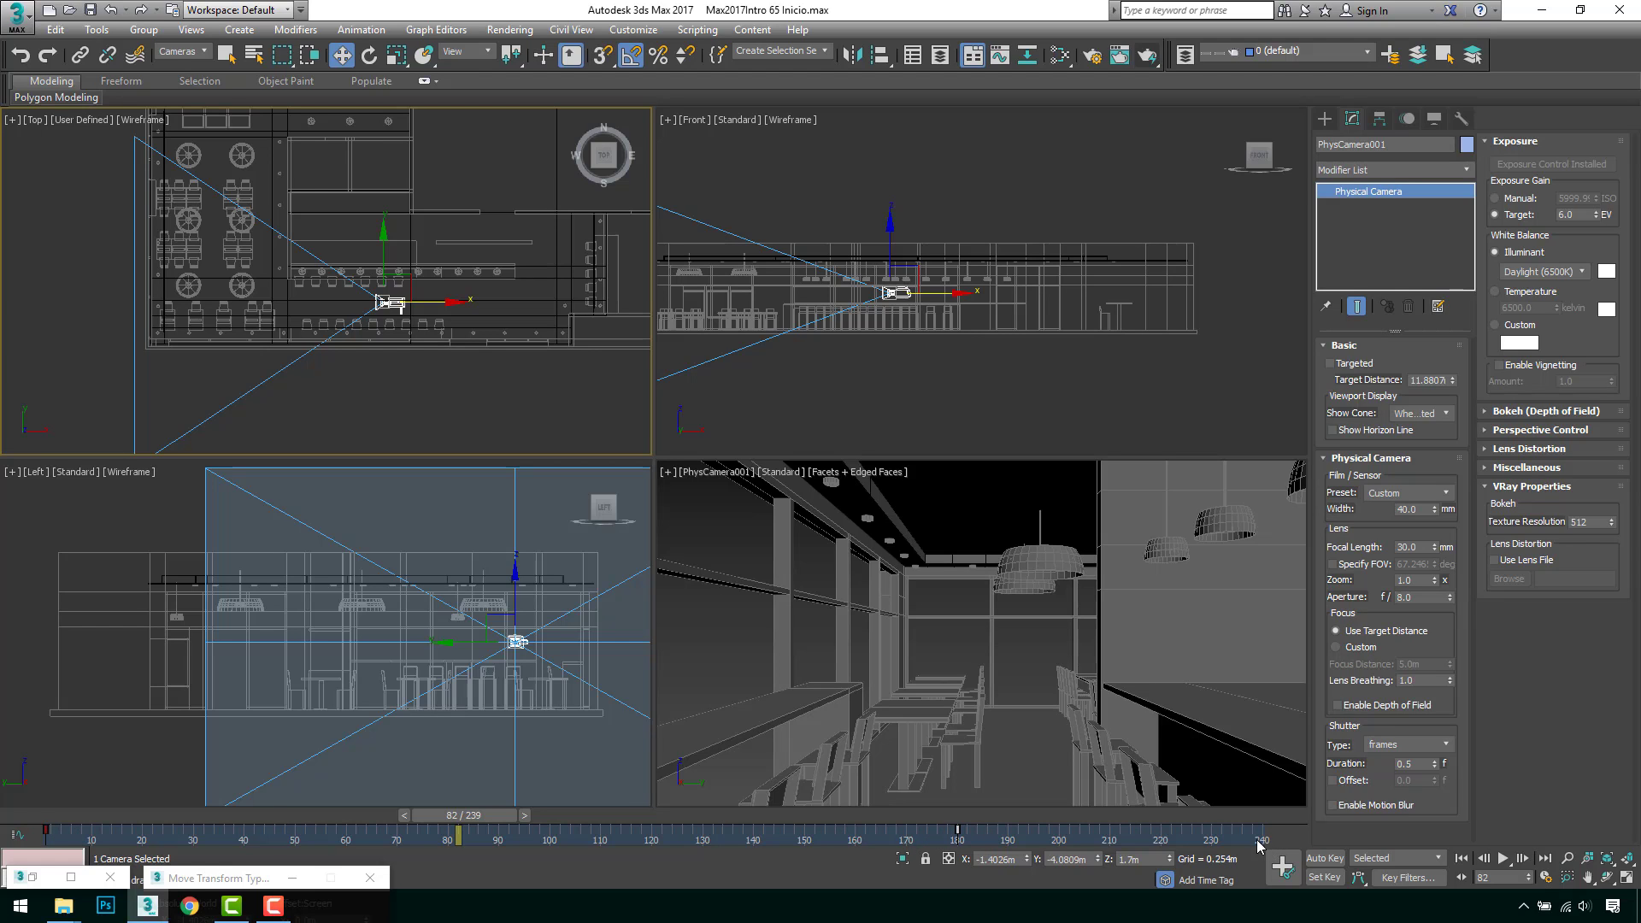
pyautogui.moveTo(424, 813); pyautogui.dragTo(269, 813)
pyautogui.press('w')
pyautogui.click(1321, 880)
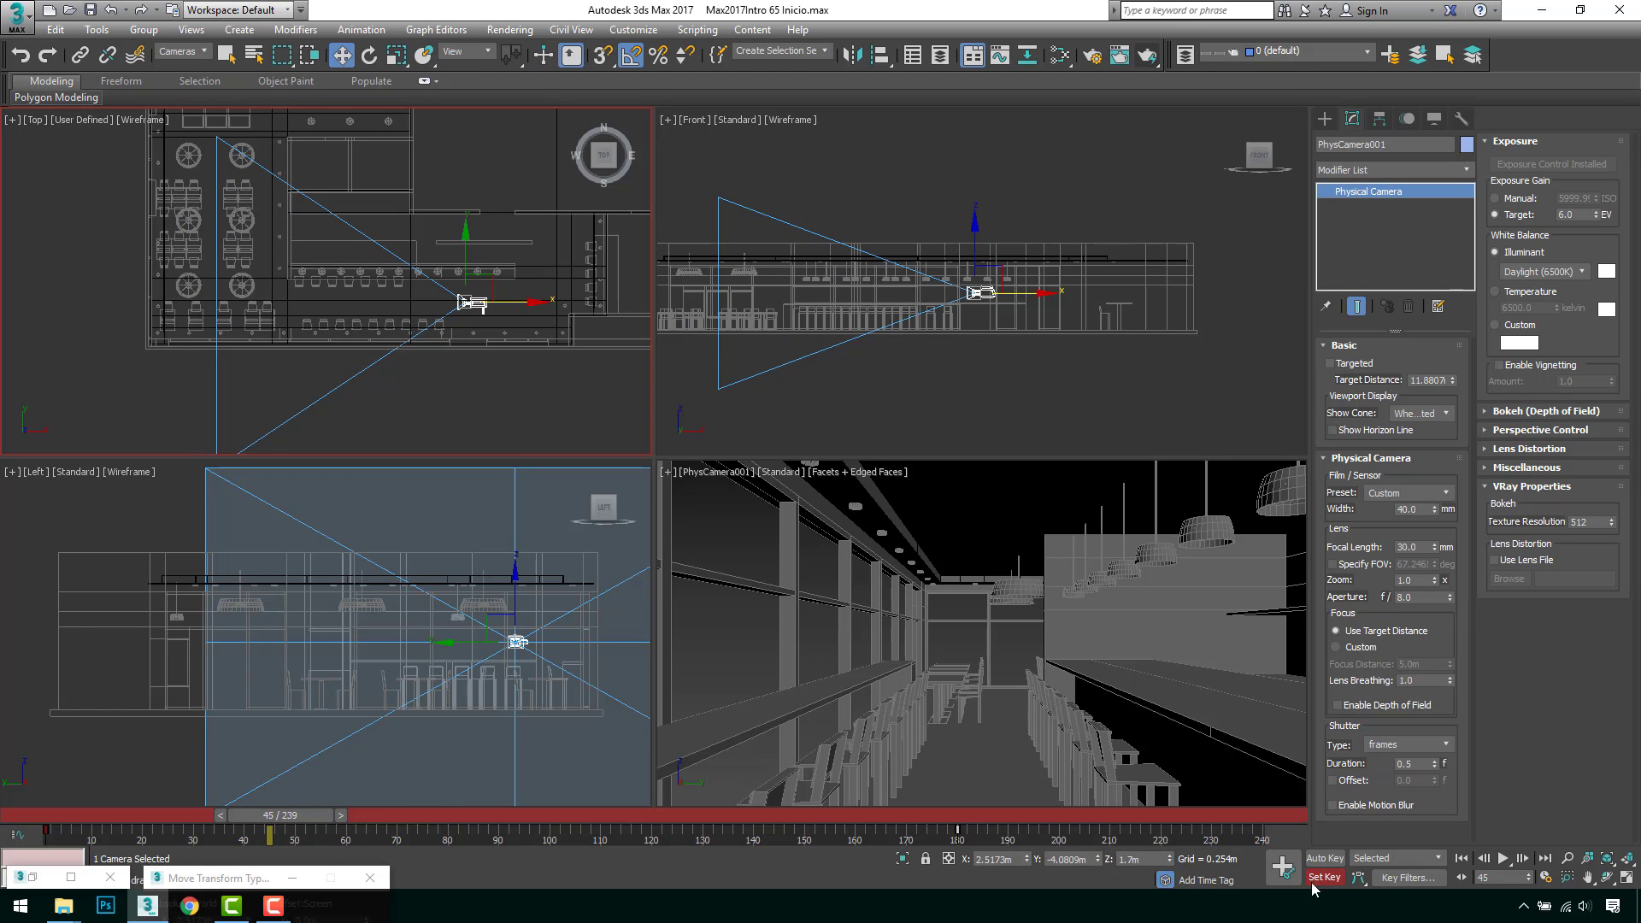
pyautogui.click(1282, 865)
pyautogui.moveTo(323, 816); pyautogui.dragTo(466, 817)
pyautogui.click(1324, 877)
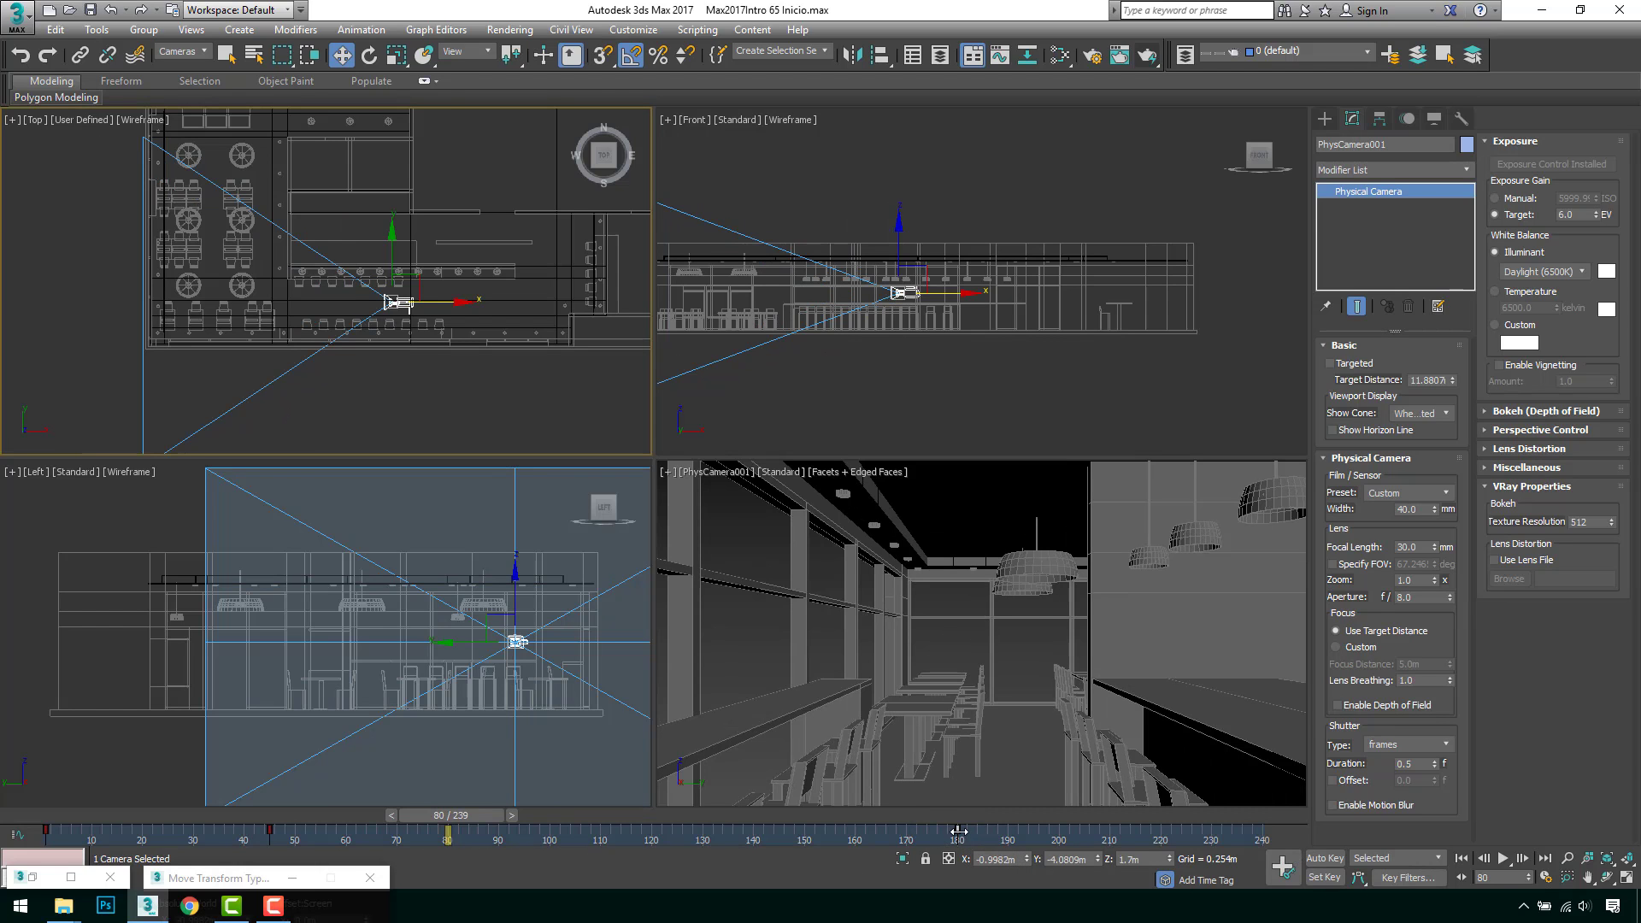
# Step: Try to move the camera key at frame 180 towards the end of the timeline and undo the change
pyautogui.moveTo(959, 831); pyautogui.dragTo(1236, 831)
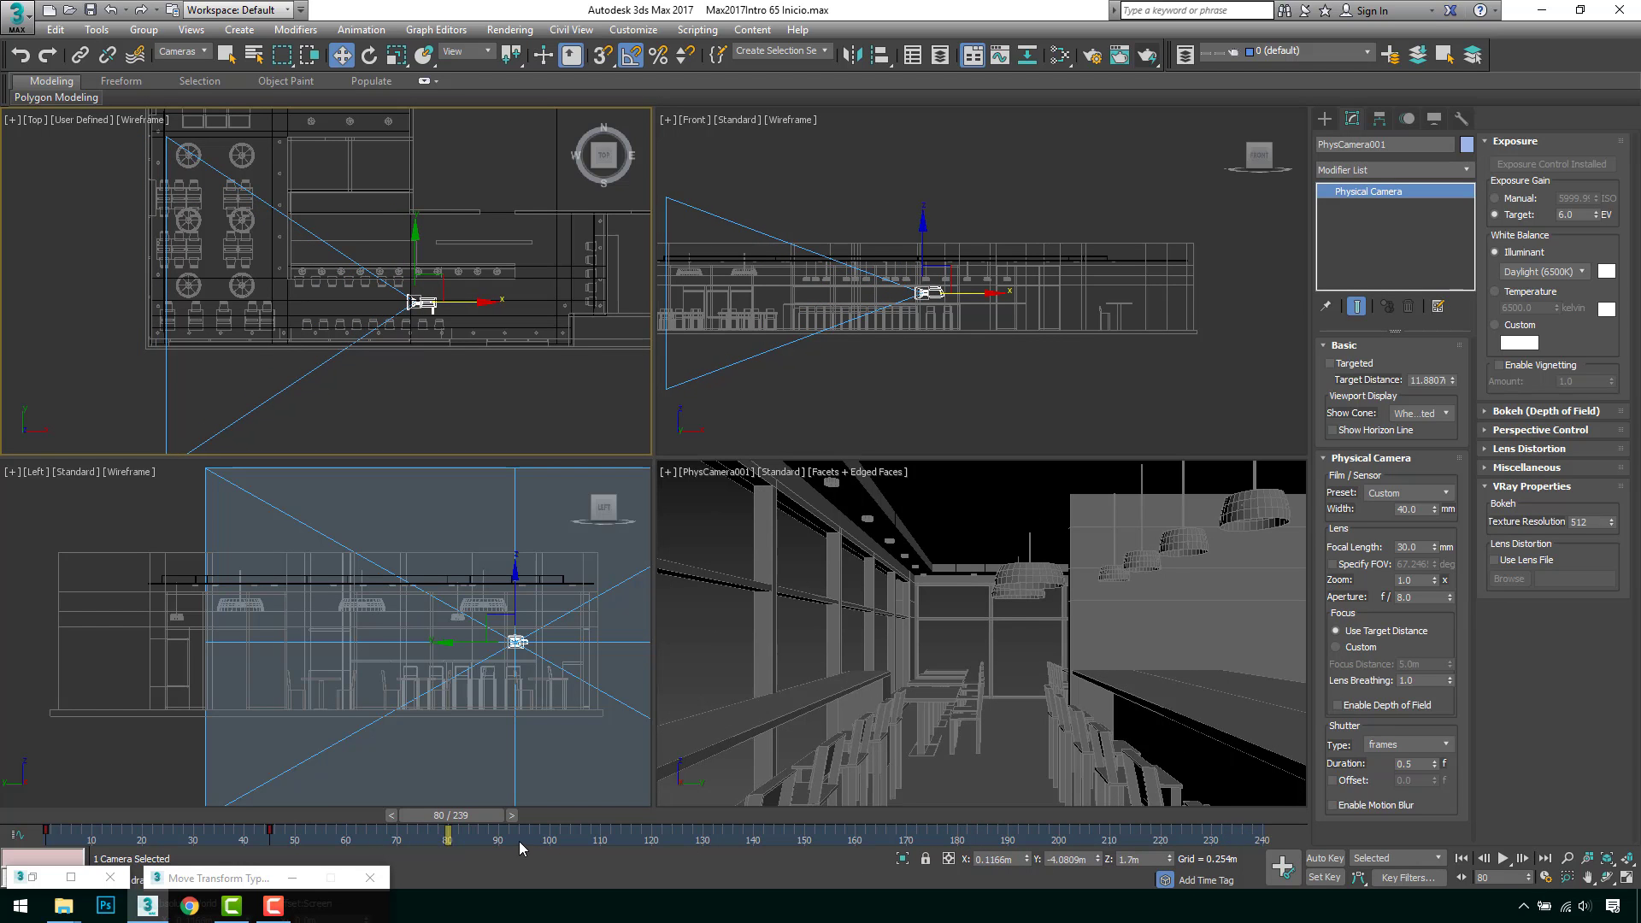
pyautogui.hotkey('ctrl', 'z')
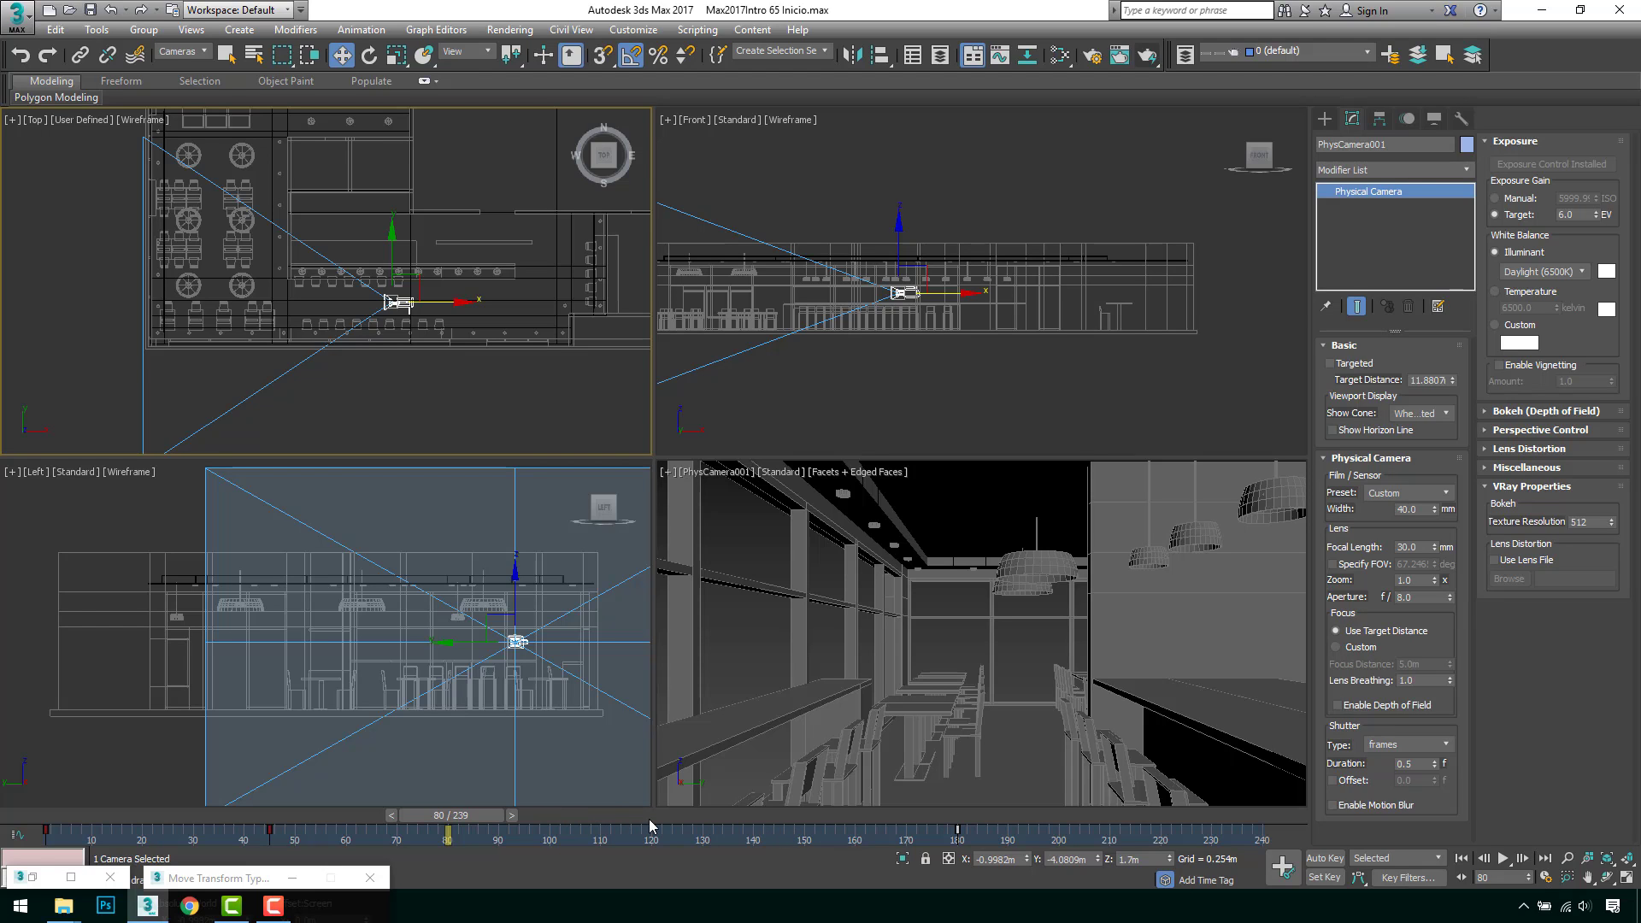
# Step: Dismiss the minimized floating window and show the selection range under the track bar
pyautogui.click(113, 877)
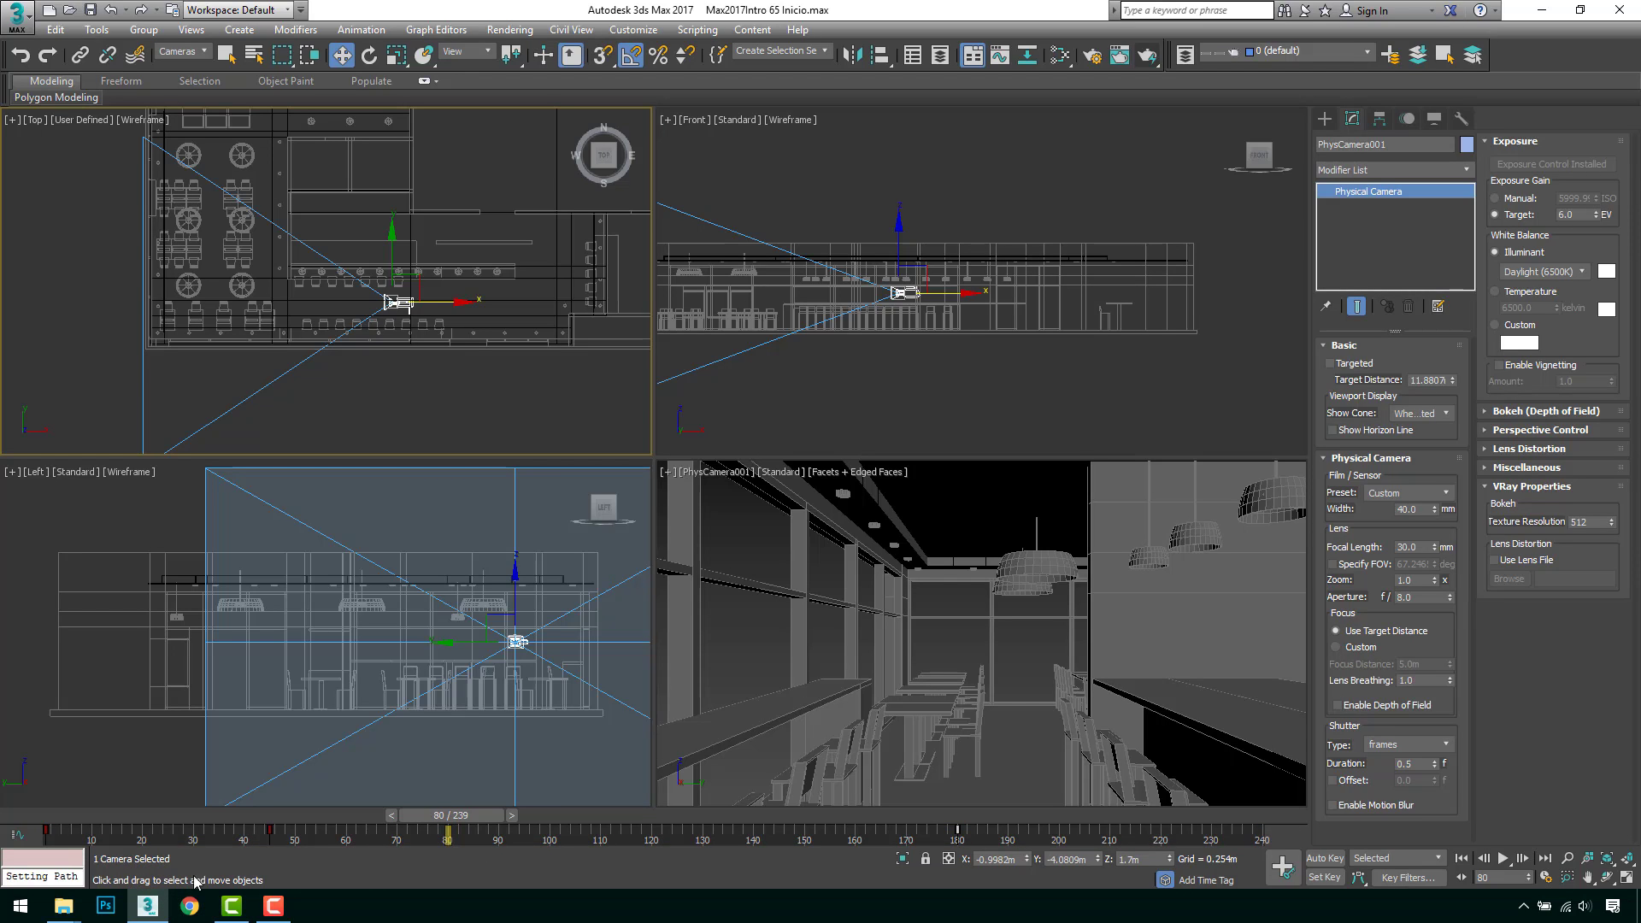
pyautogui.rightClick(537, 833)
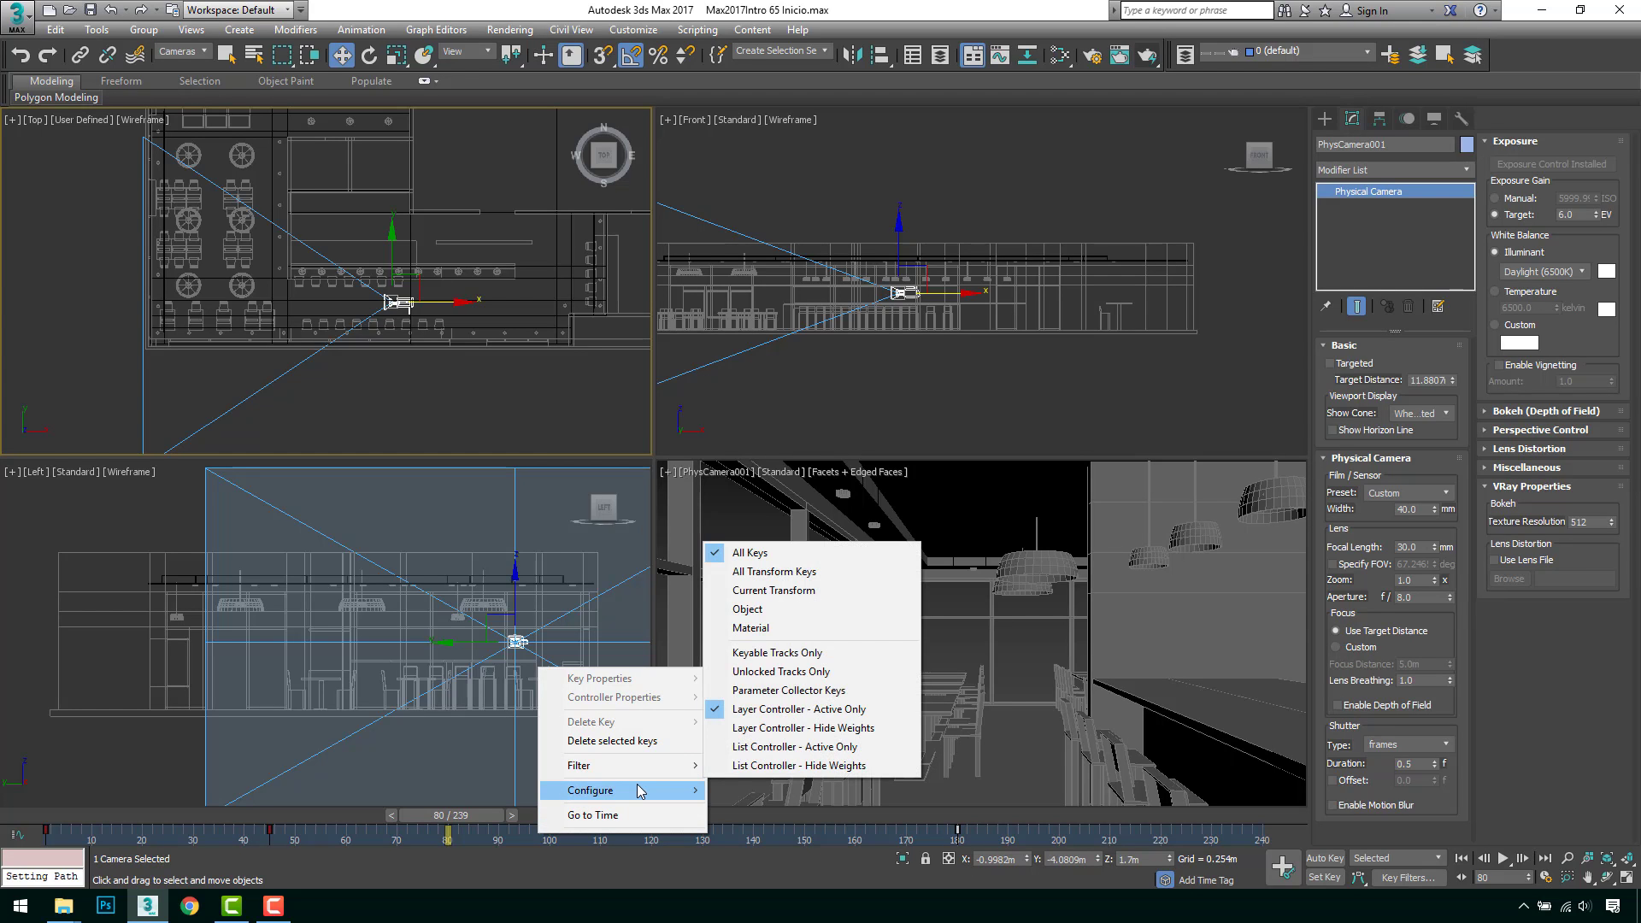
pyautogui.moveTo(640, 791)
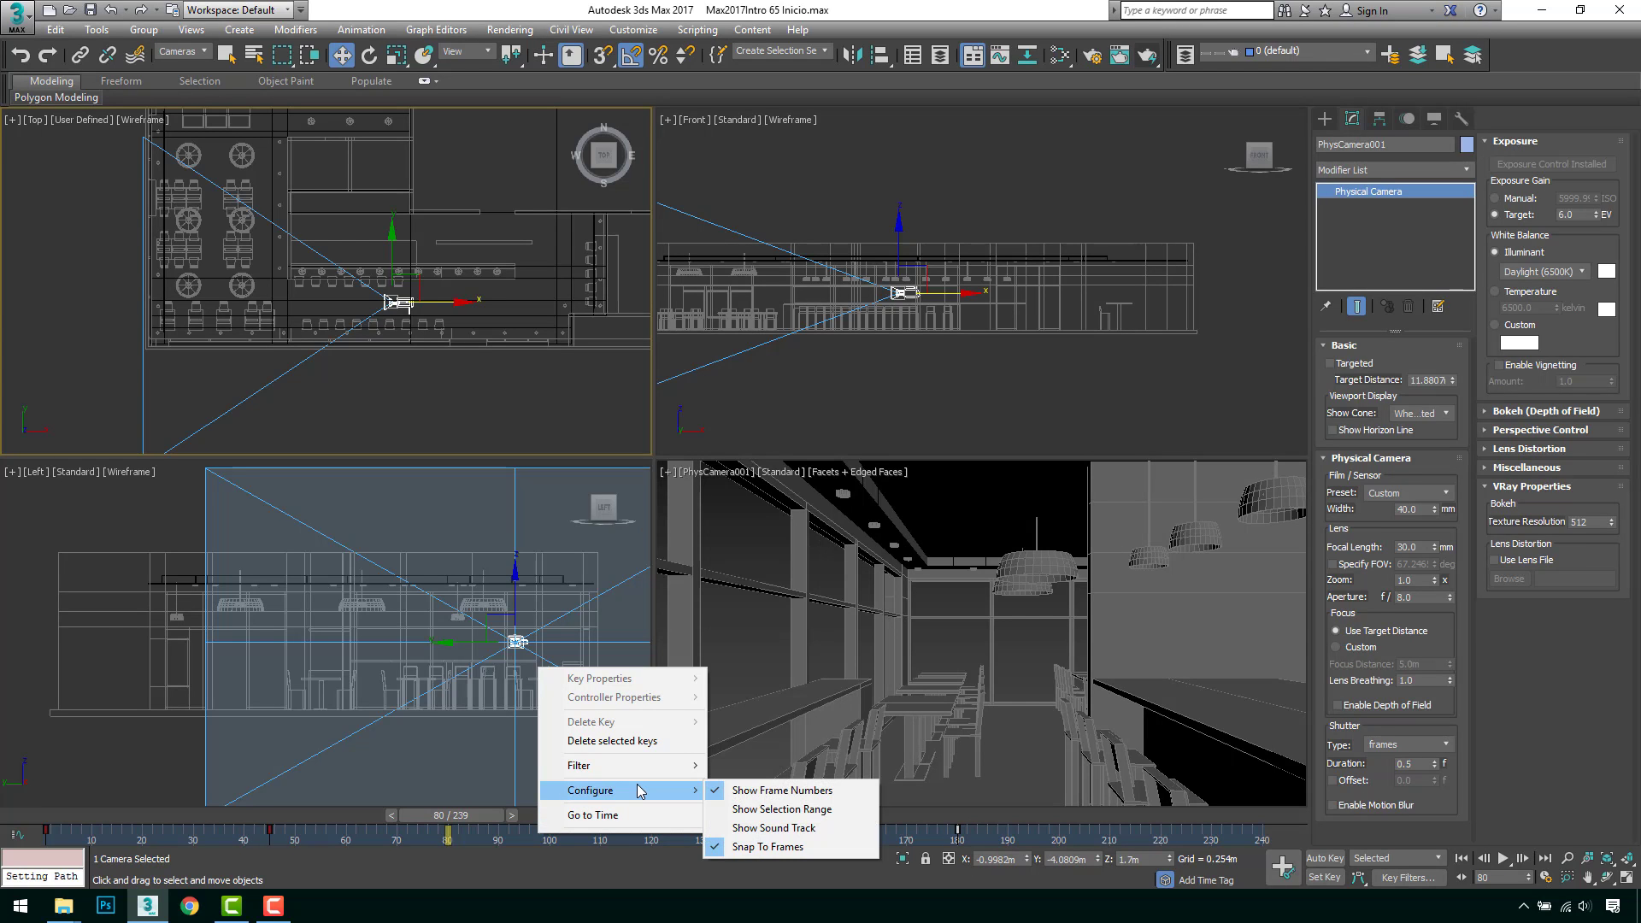
pyautogui.click(768, 812)
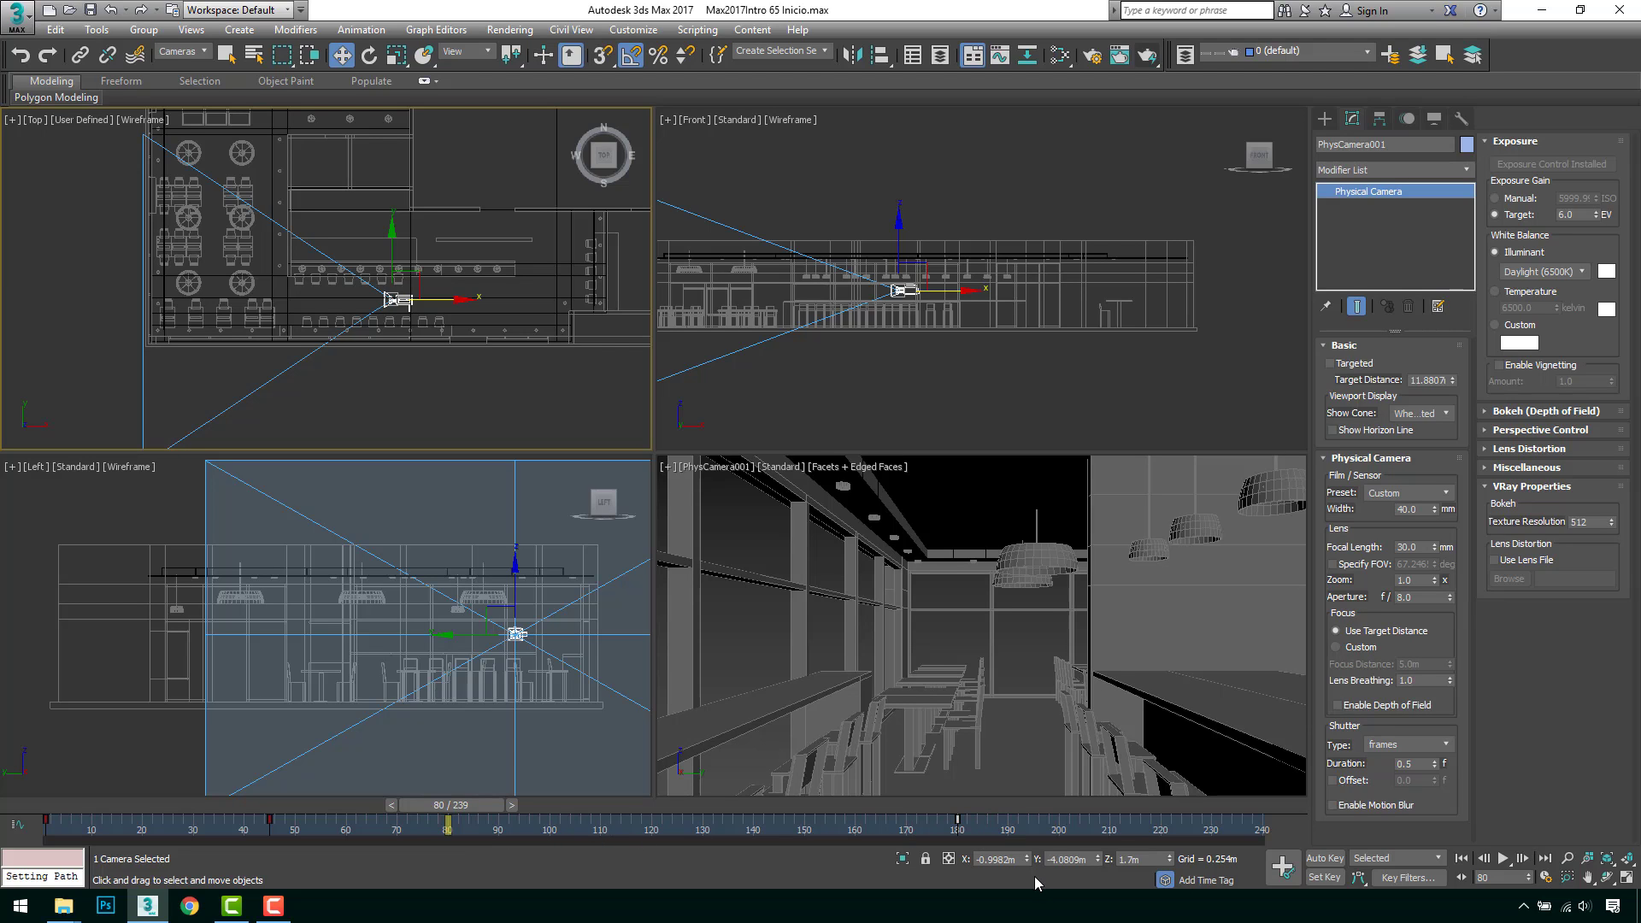
# Step: Select all the camera keys and stretch their range so that the last key falls on frame 240
pyautogui.moveTo(410, 825); pyautogui.dragTo(1030, 837)
pyautogui.click(1322, 877)
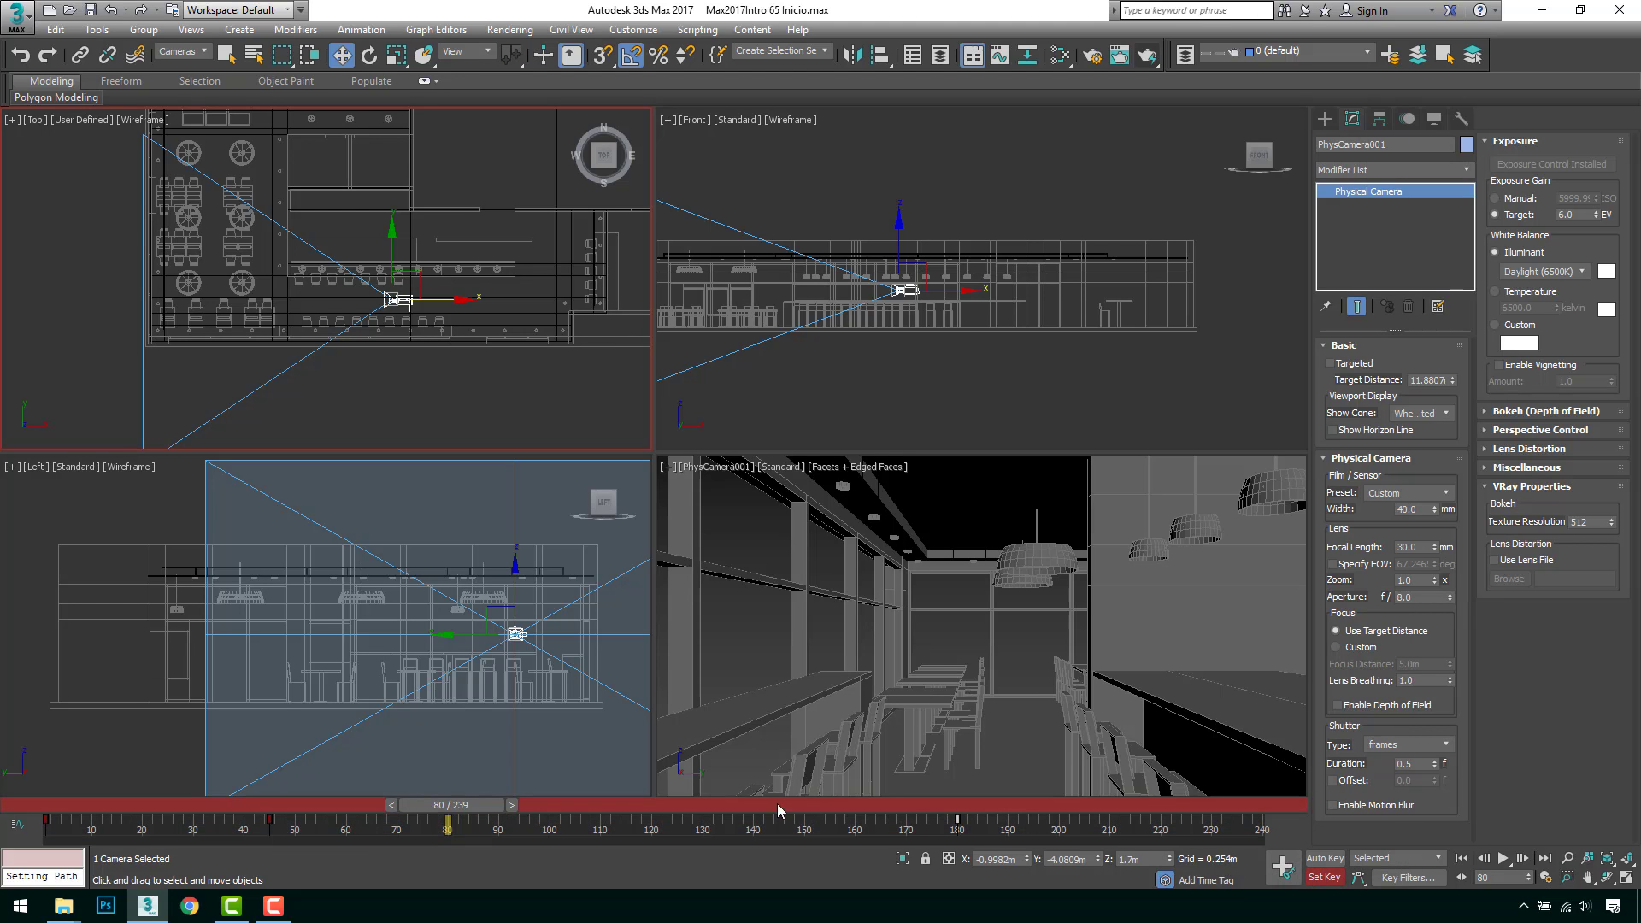
pyautogui.moveTo(979, 825); pyautogui.dragTo(10, 821)
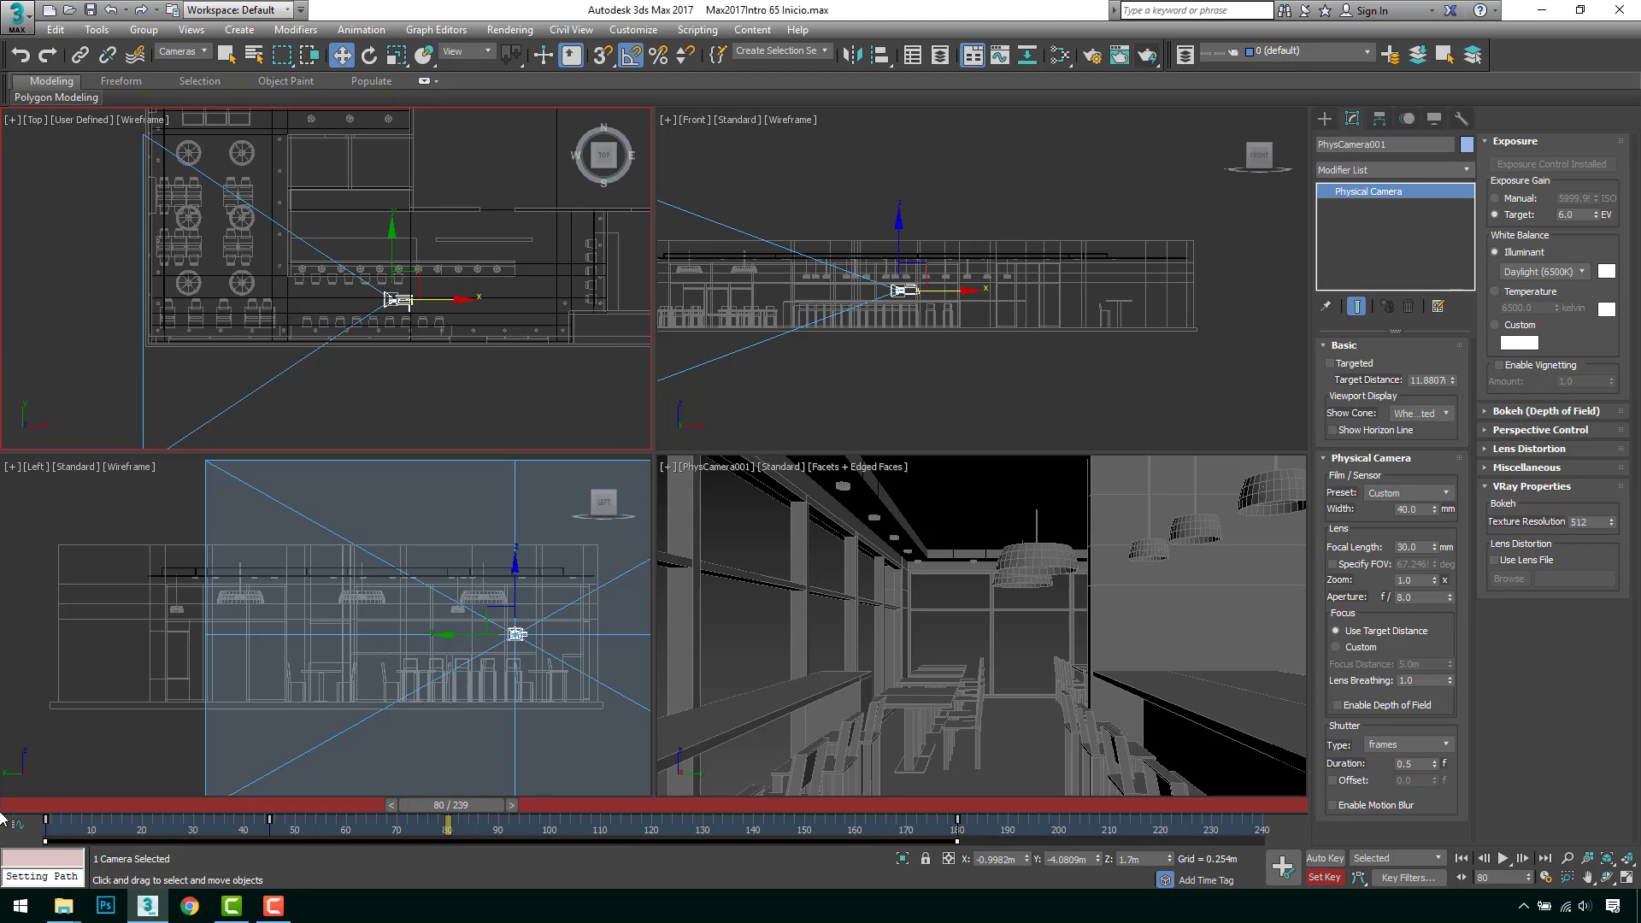
pyautogui.click(416, 827)
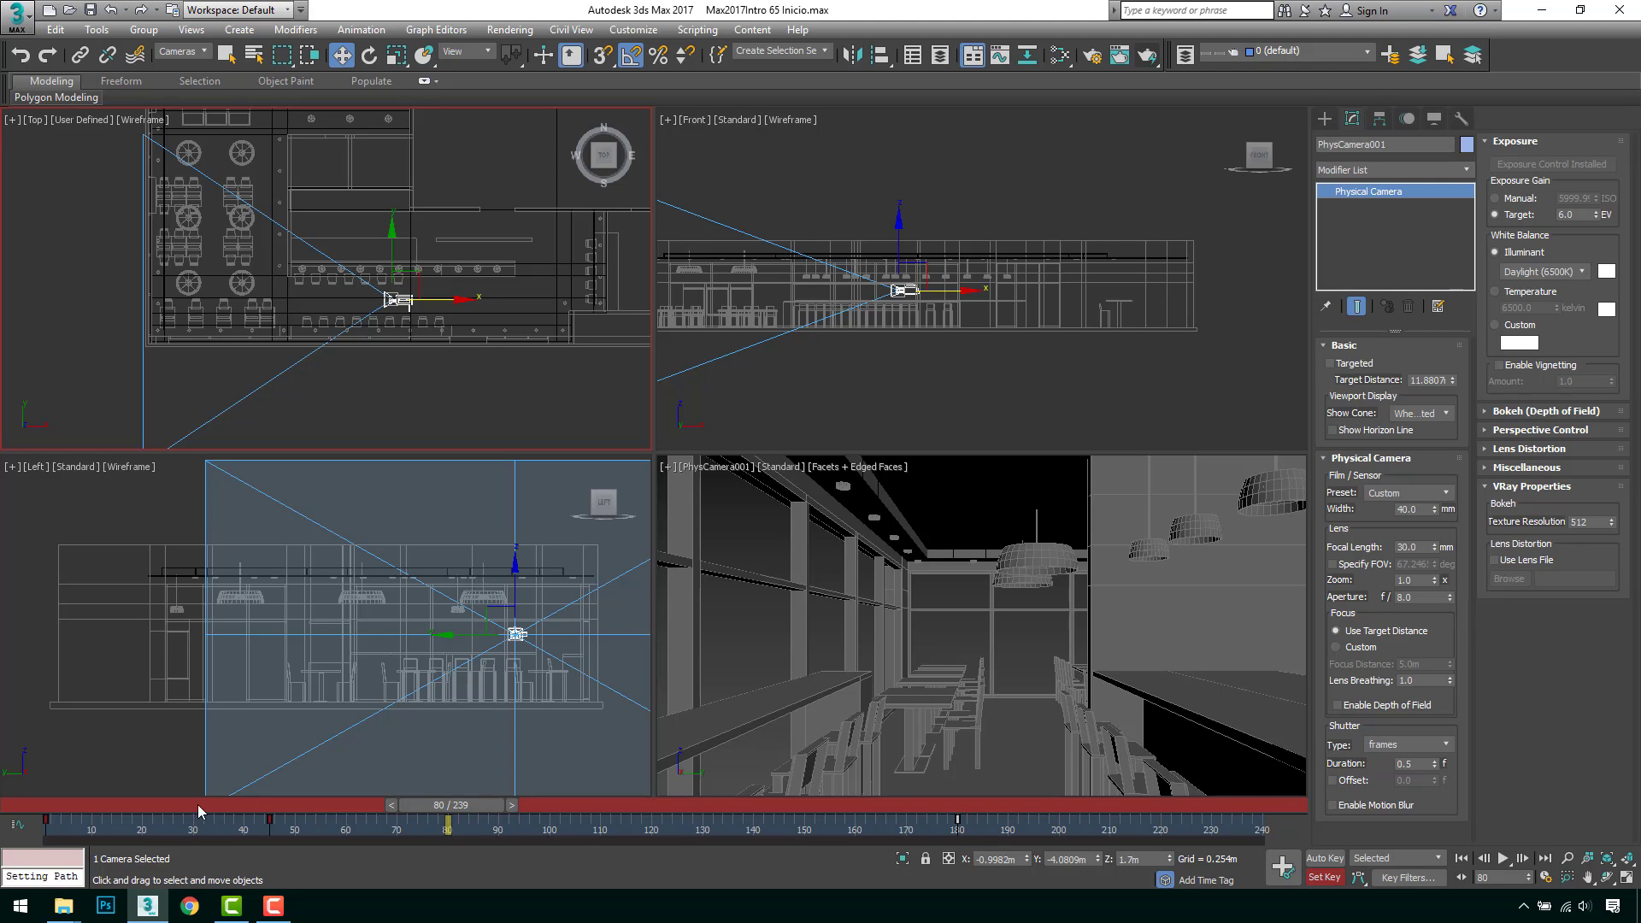
pyautogui.moveTo(995, 831); pyautogui.dragTo(12, 853)
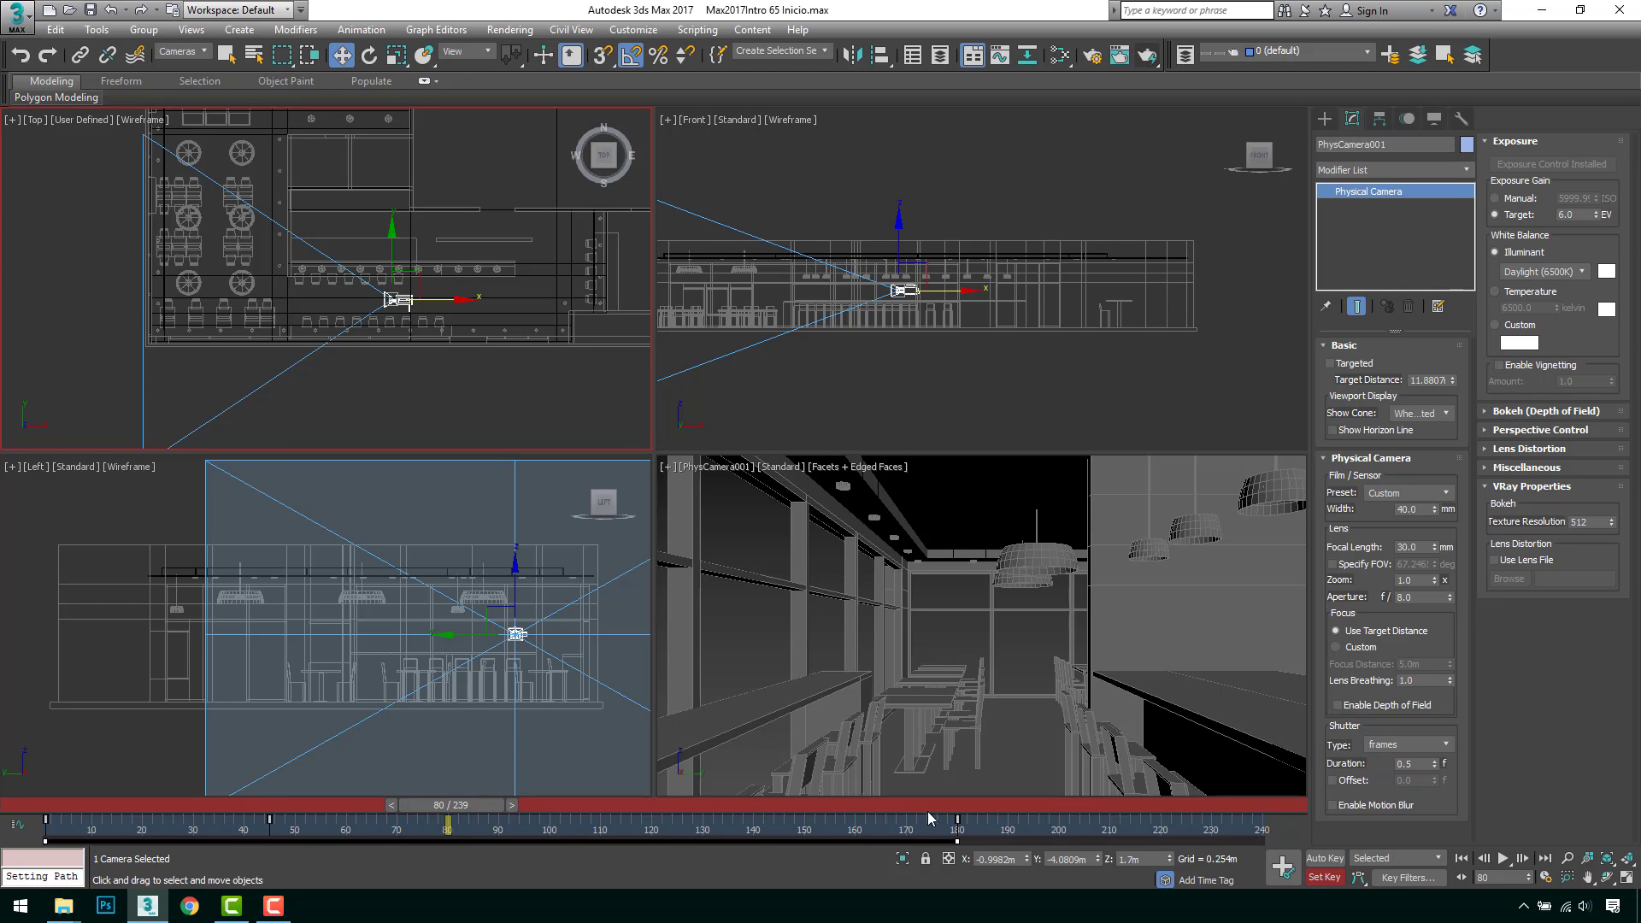
pyautogui.moveTo(956, 825); pyautogui.dragTo(1258, 839)
pyautogui.click(1324, 877)
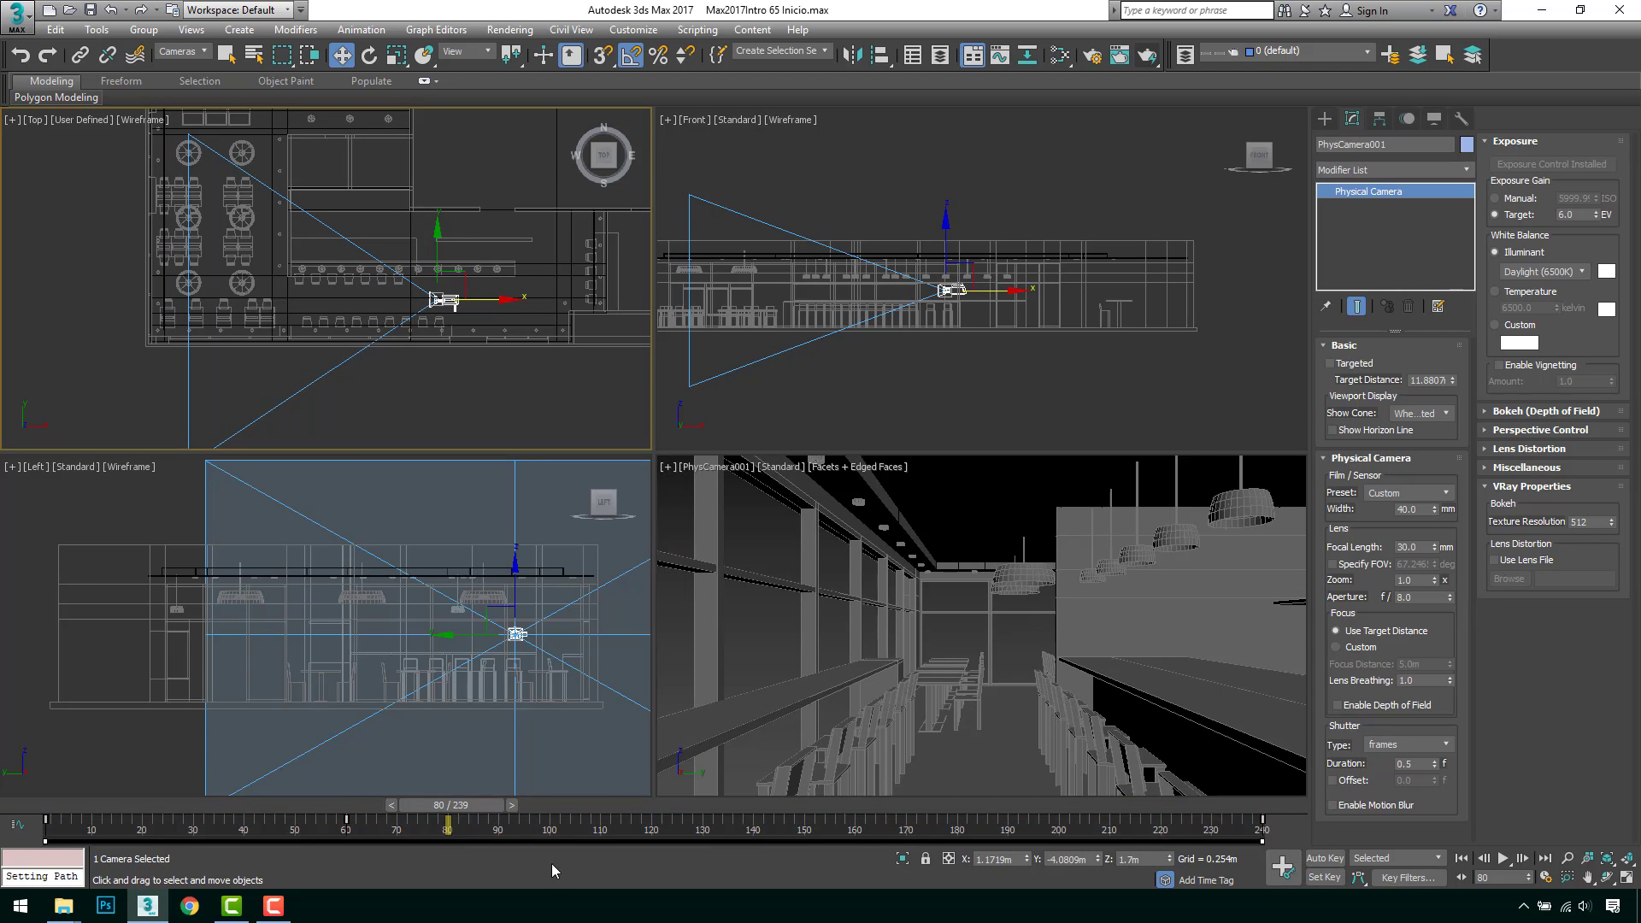
# Step: Hide the selection range under the track bar
pyautogui.rightClick(518, 834)
pyautogui.moveTo(622, 773)
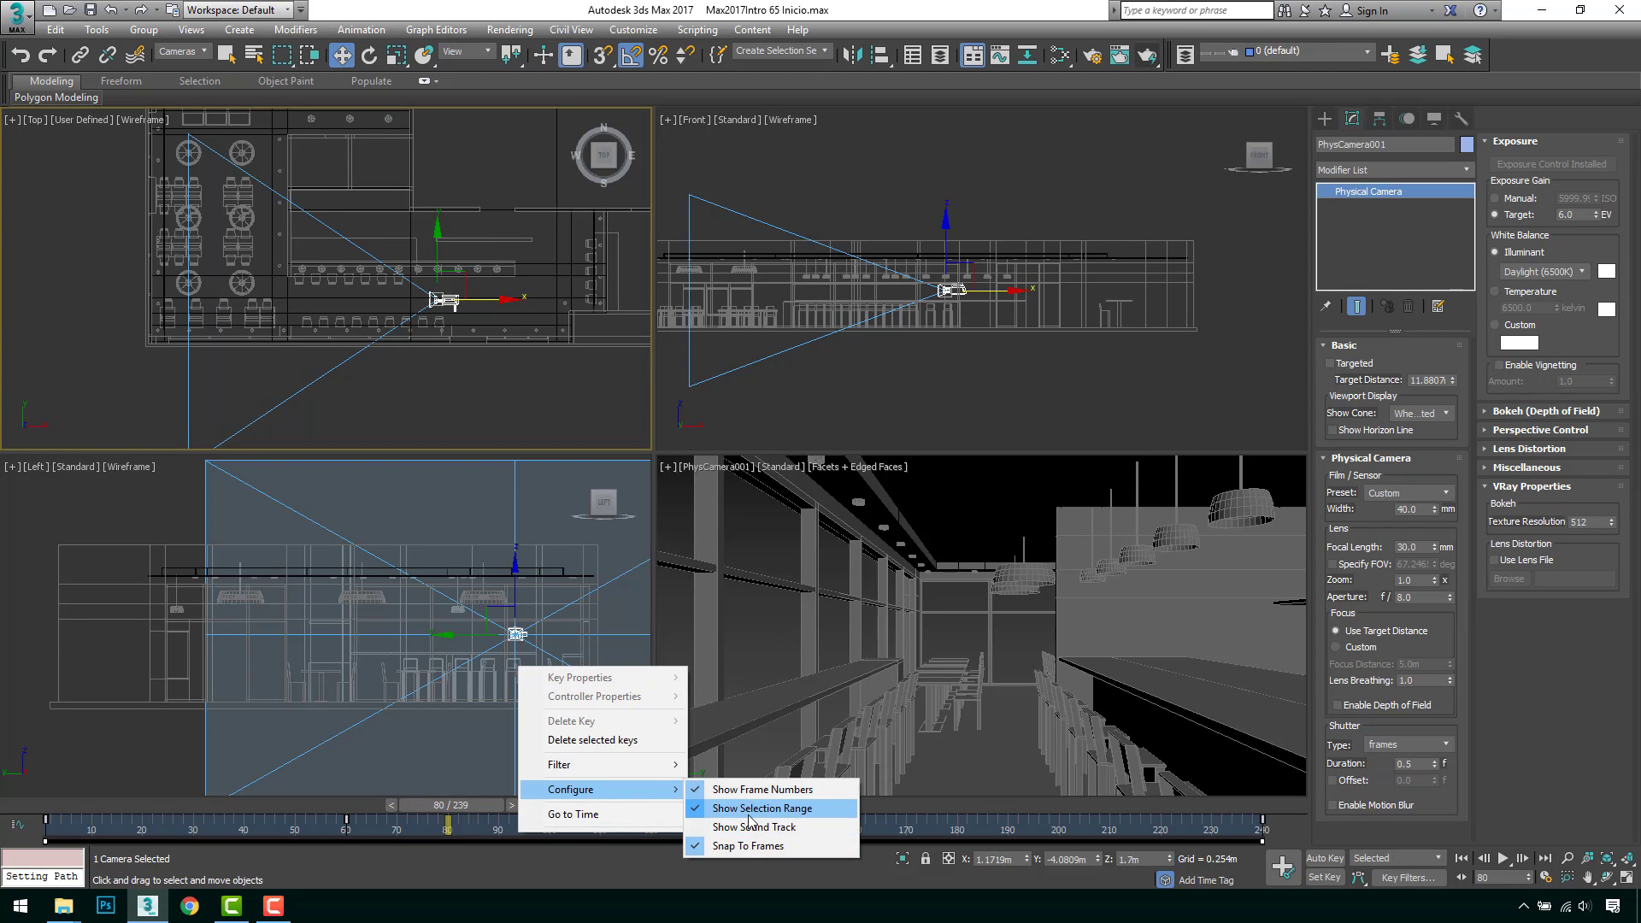
pyautogui.click(750, 809)
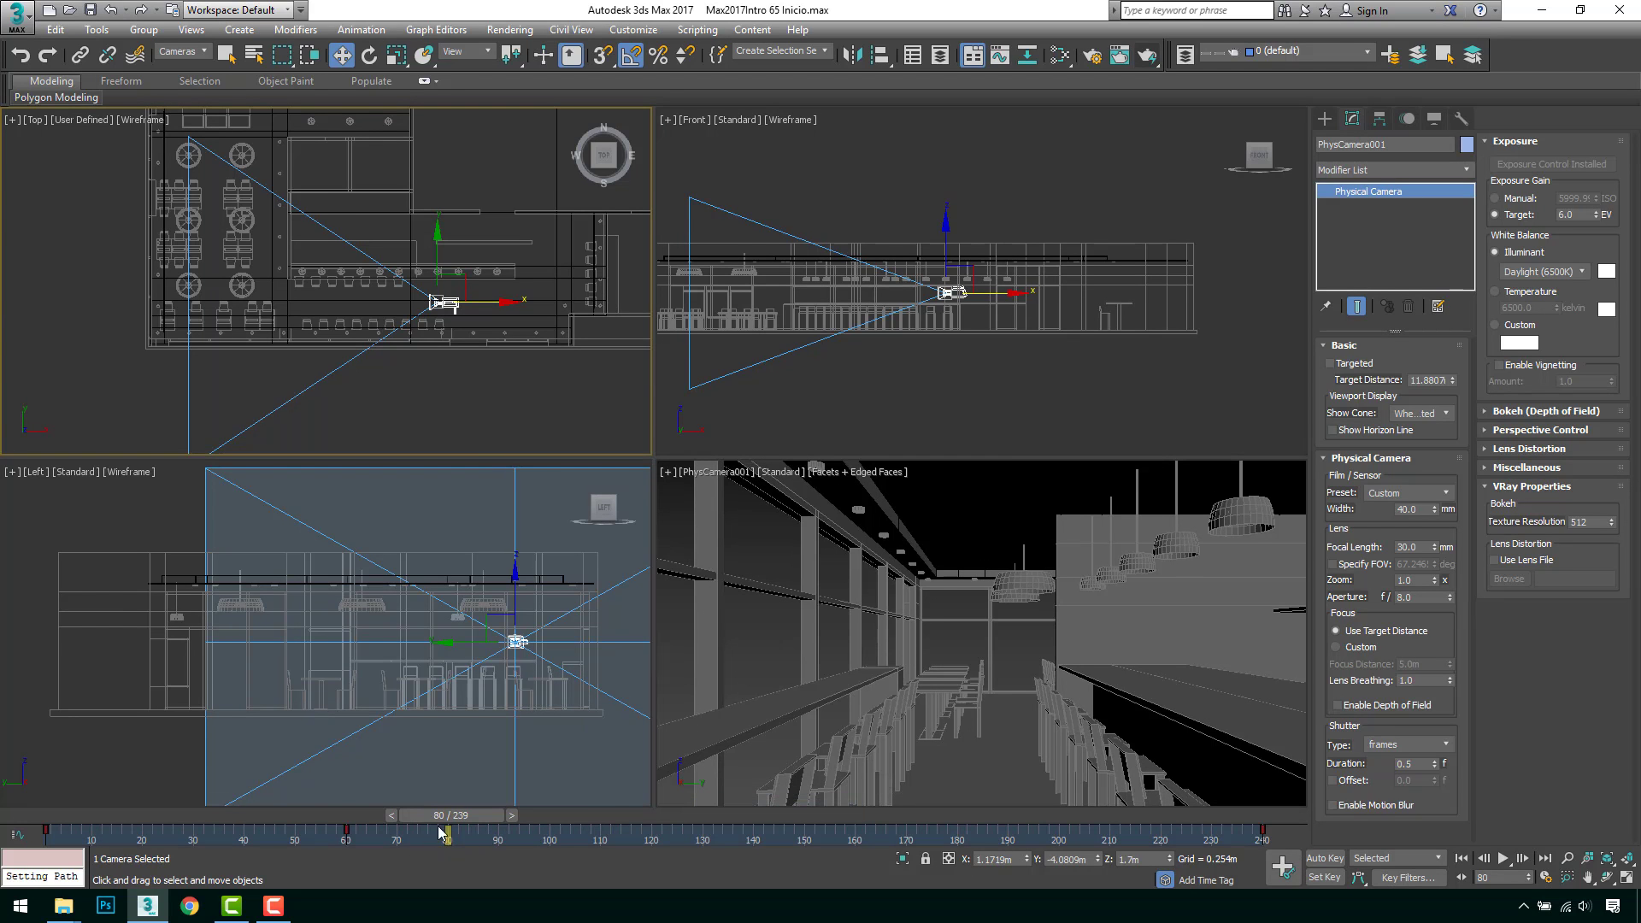
# Step: Delete the intermediate camera key near frame 60 and return the time slider to frame 1
pyautogui.moveTo(442, 833); pyautogui.dragTo(409, 833)
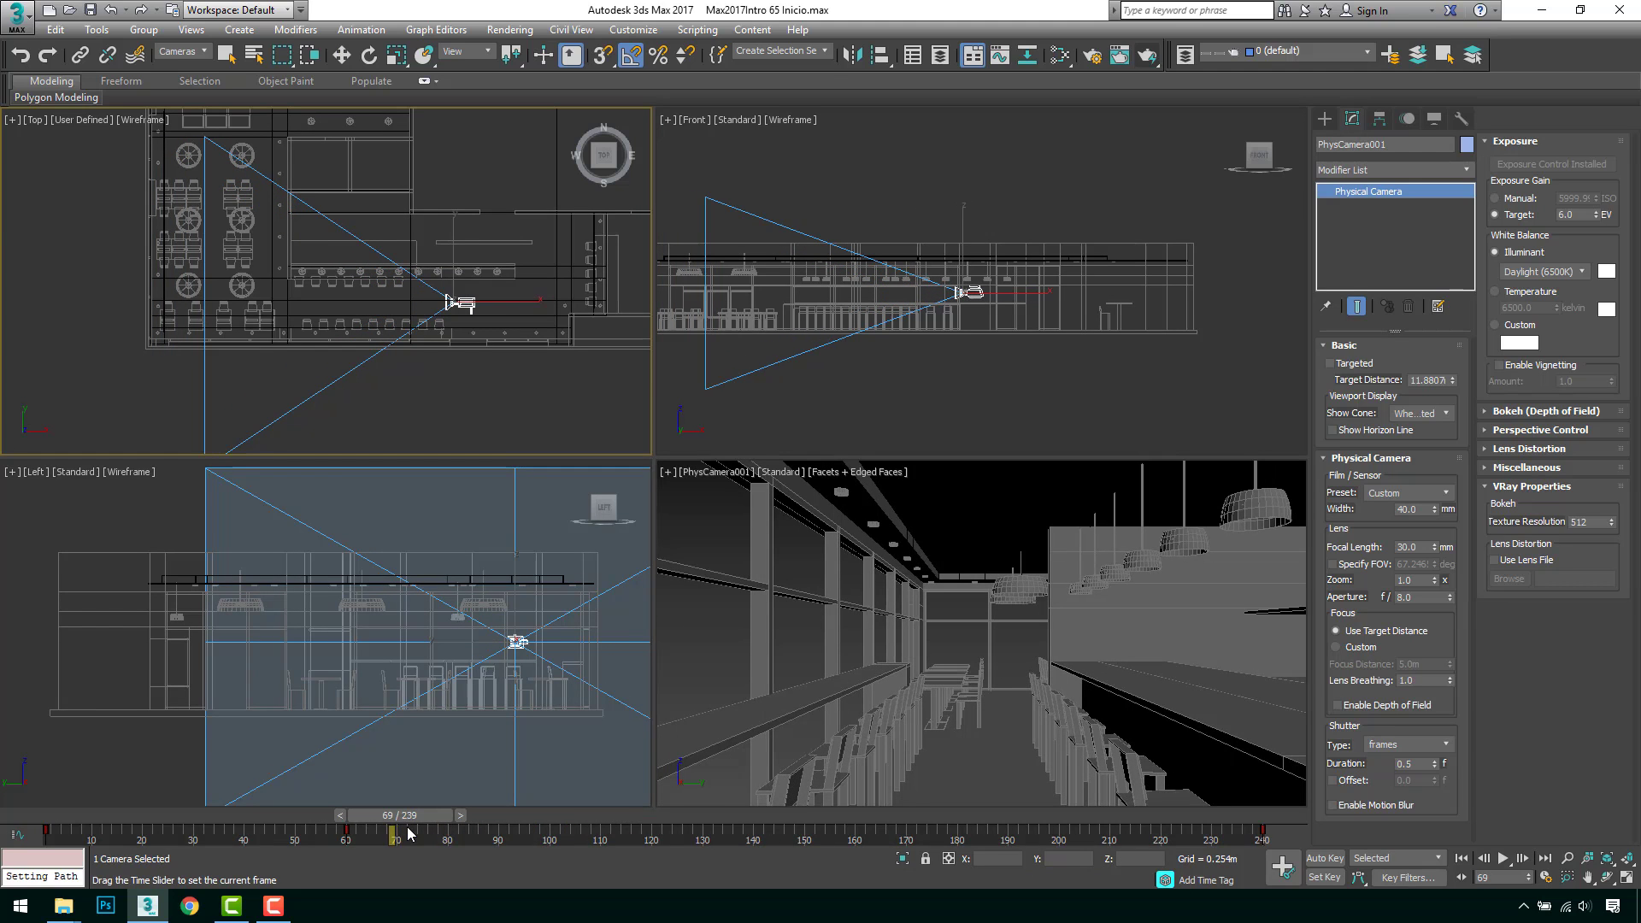
pyautogui.press('w')
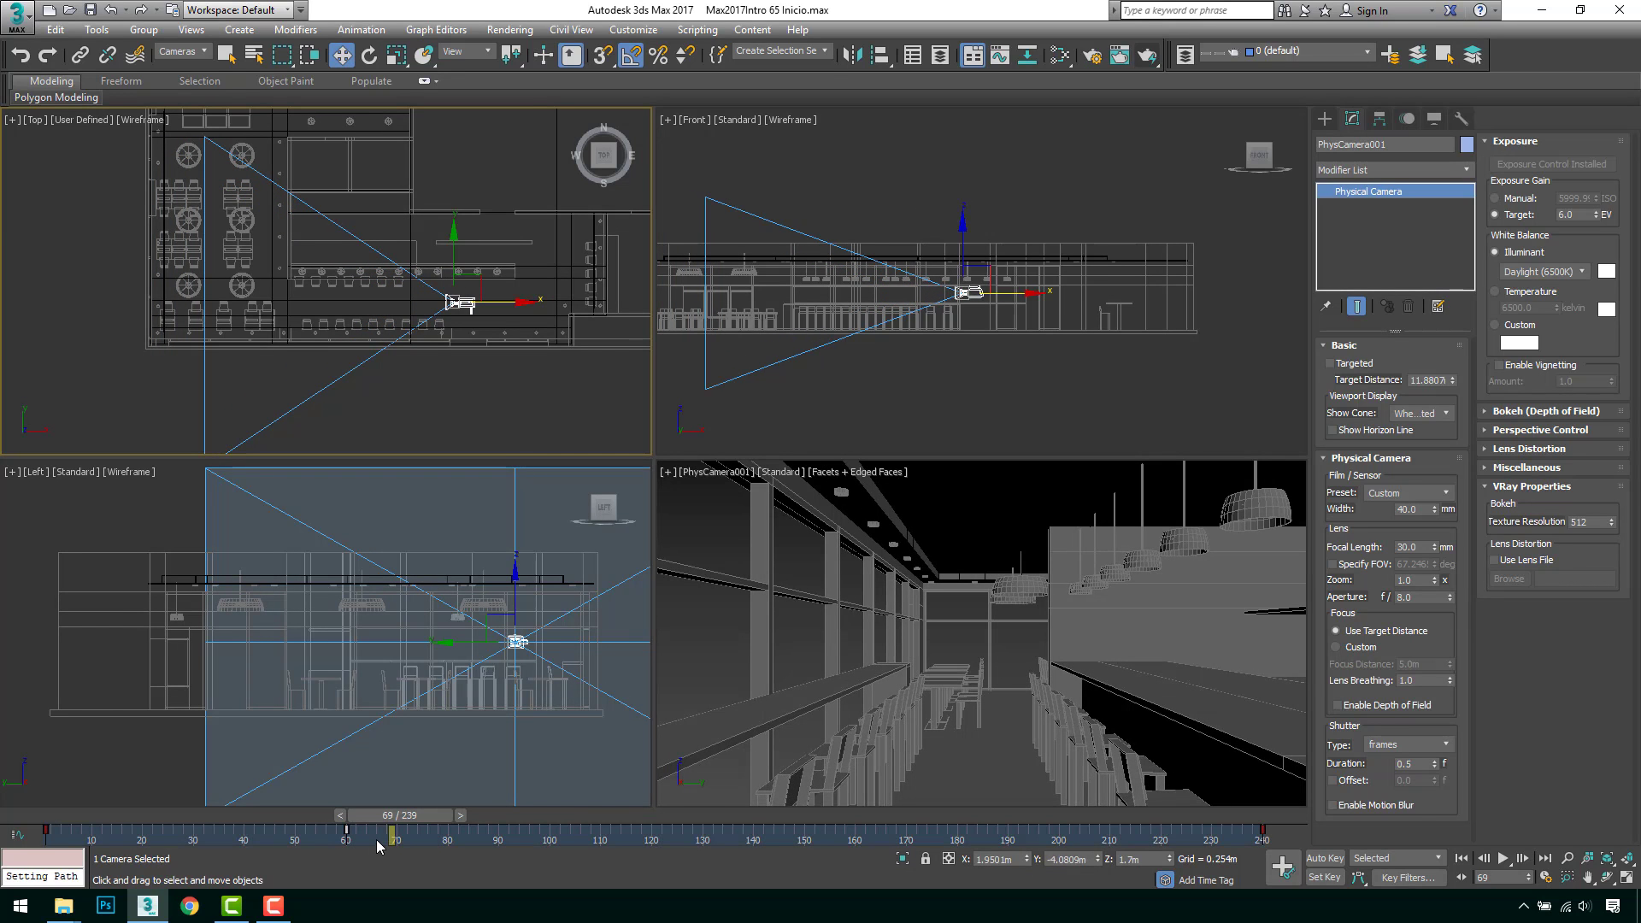
pyautogui.moveTo(399, 830); pyautogui.dragTo(51, 824)
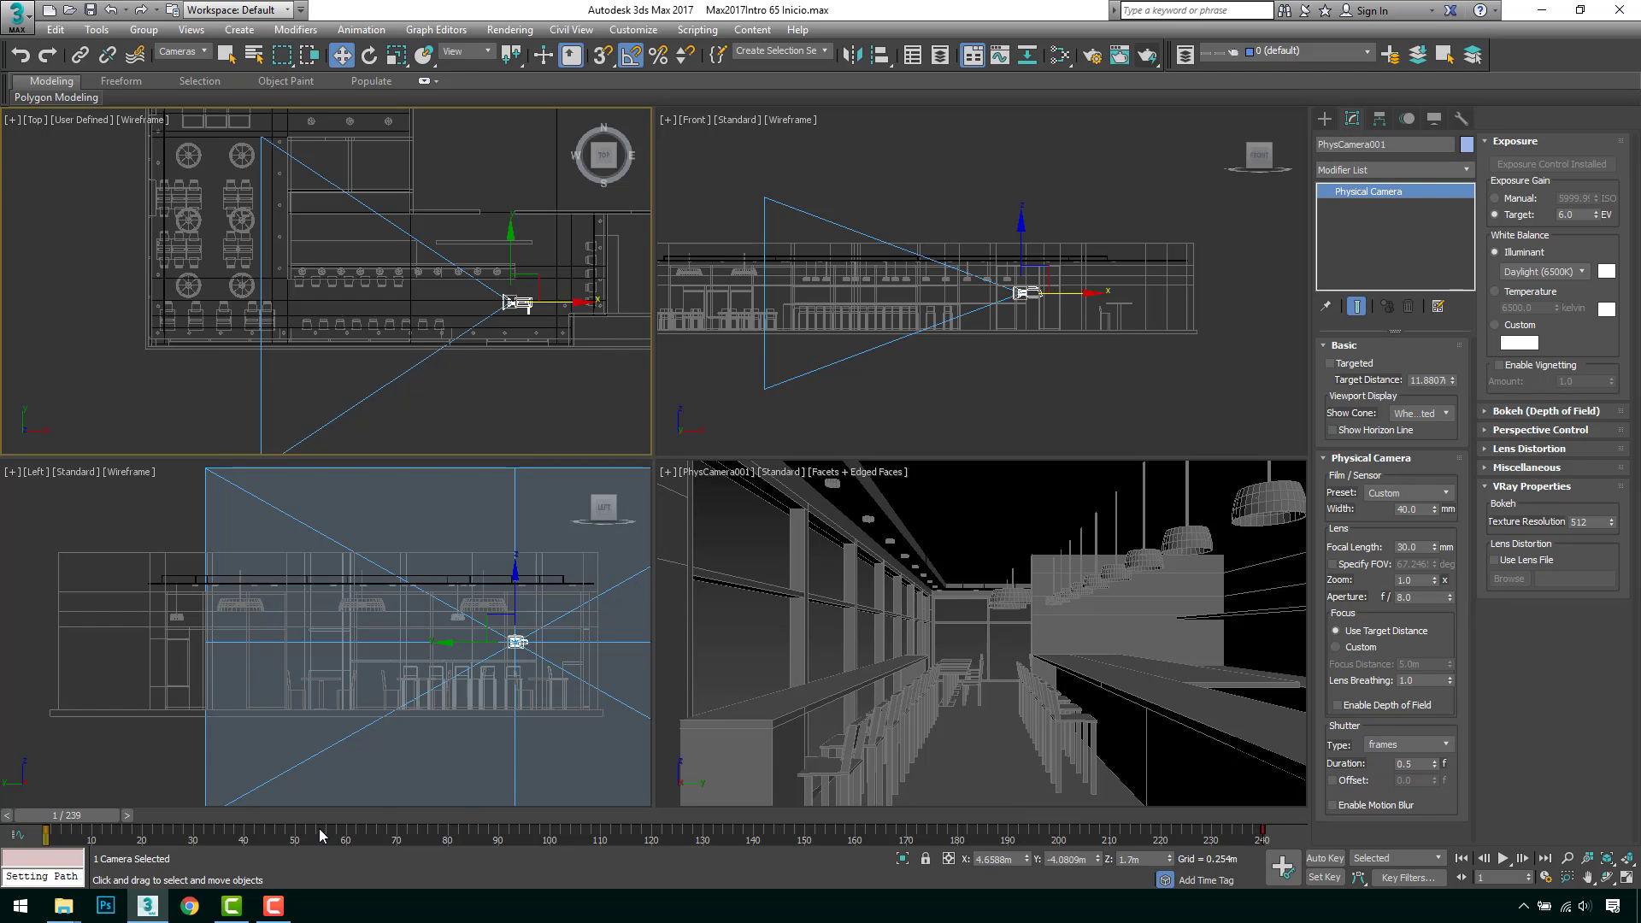
# Step: Play the camera animation briefly from frame 1, stop it and keep the camera selected
pyautogui.click(1503, 859)
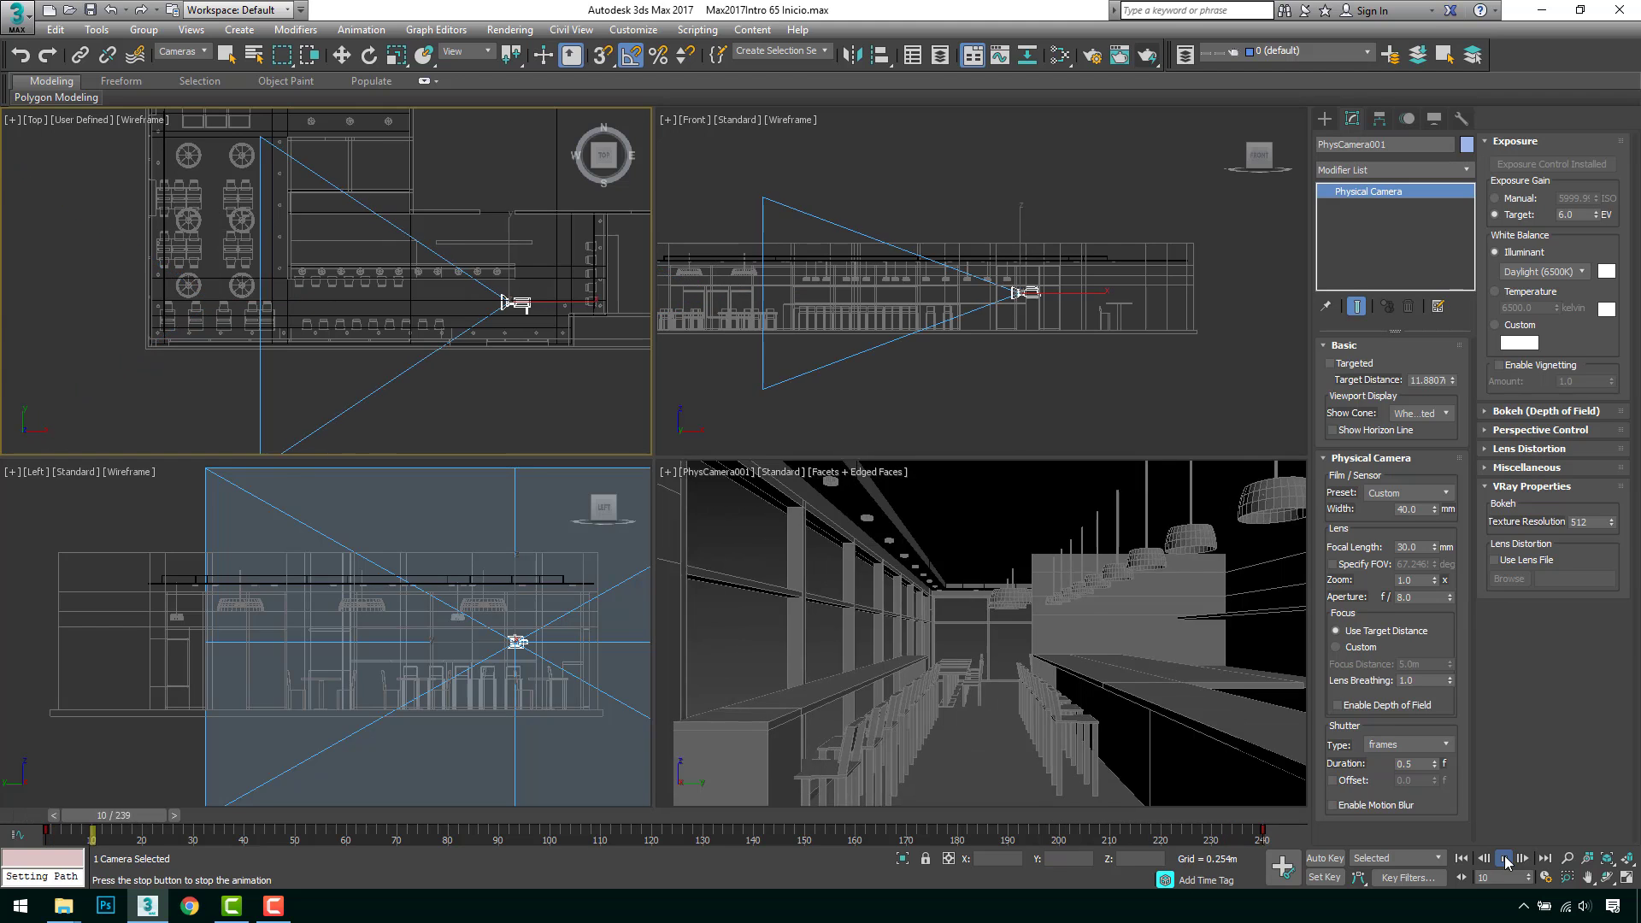
pyautogui.click(1504, 860)
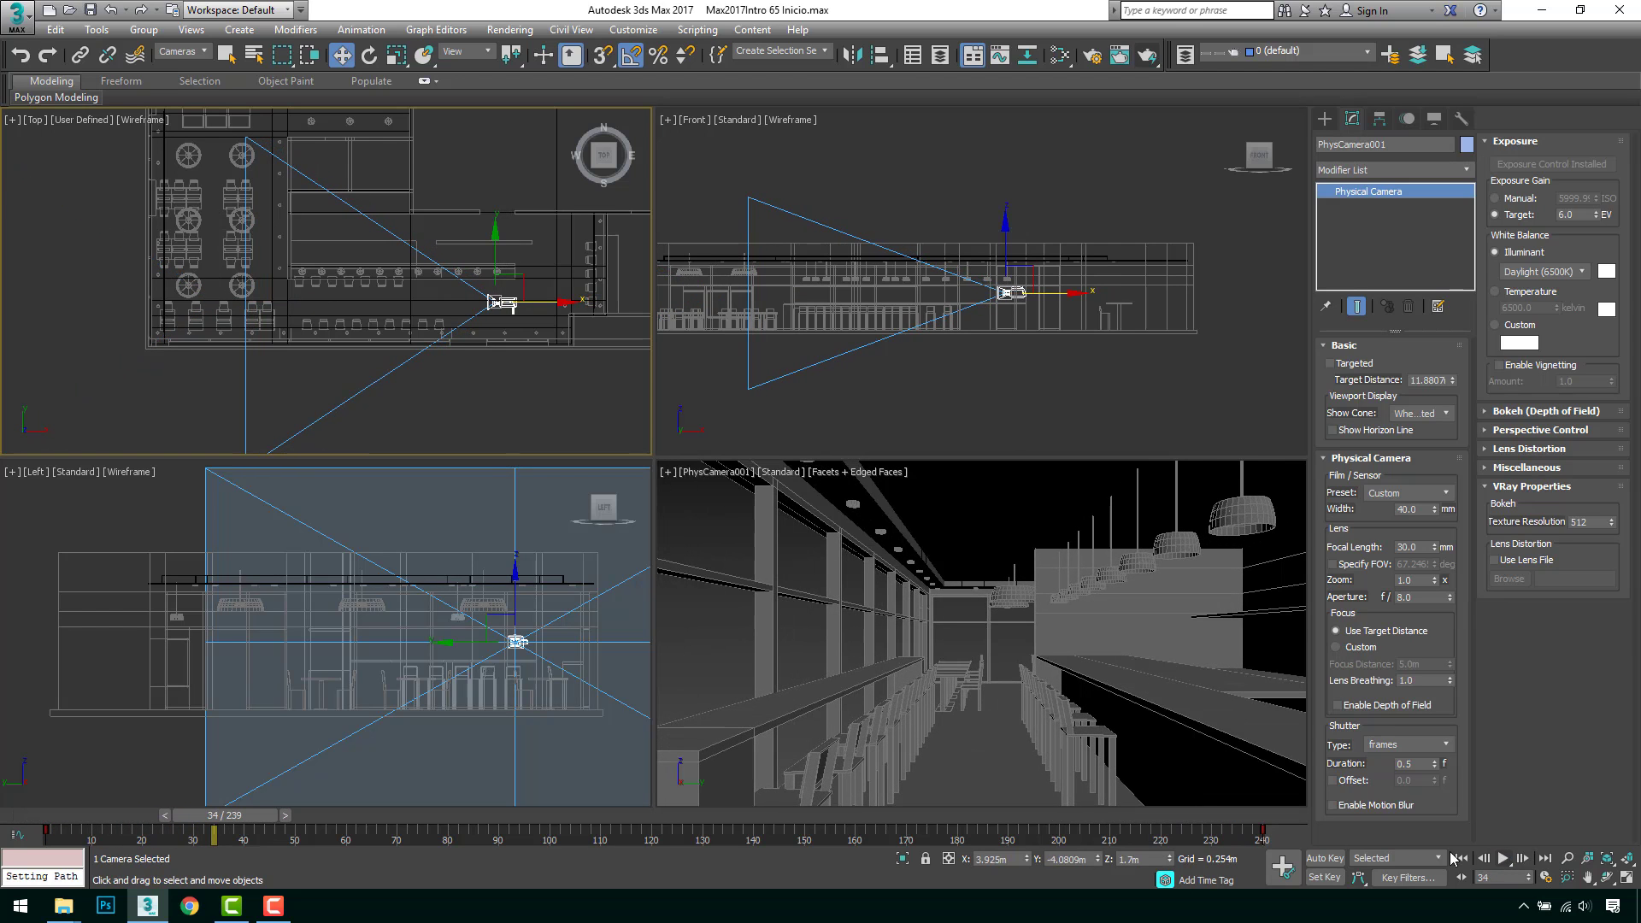
pyautogui.click(573, 403)
pyautogui.hotkey('ctrl', 'z')
# Step: Activate the Rotate tool and set its reference coordinate system to Gimbal
pyautogui.click(369, 55)
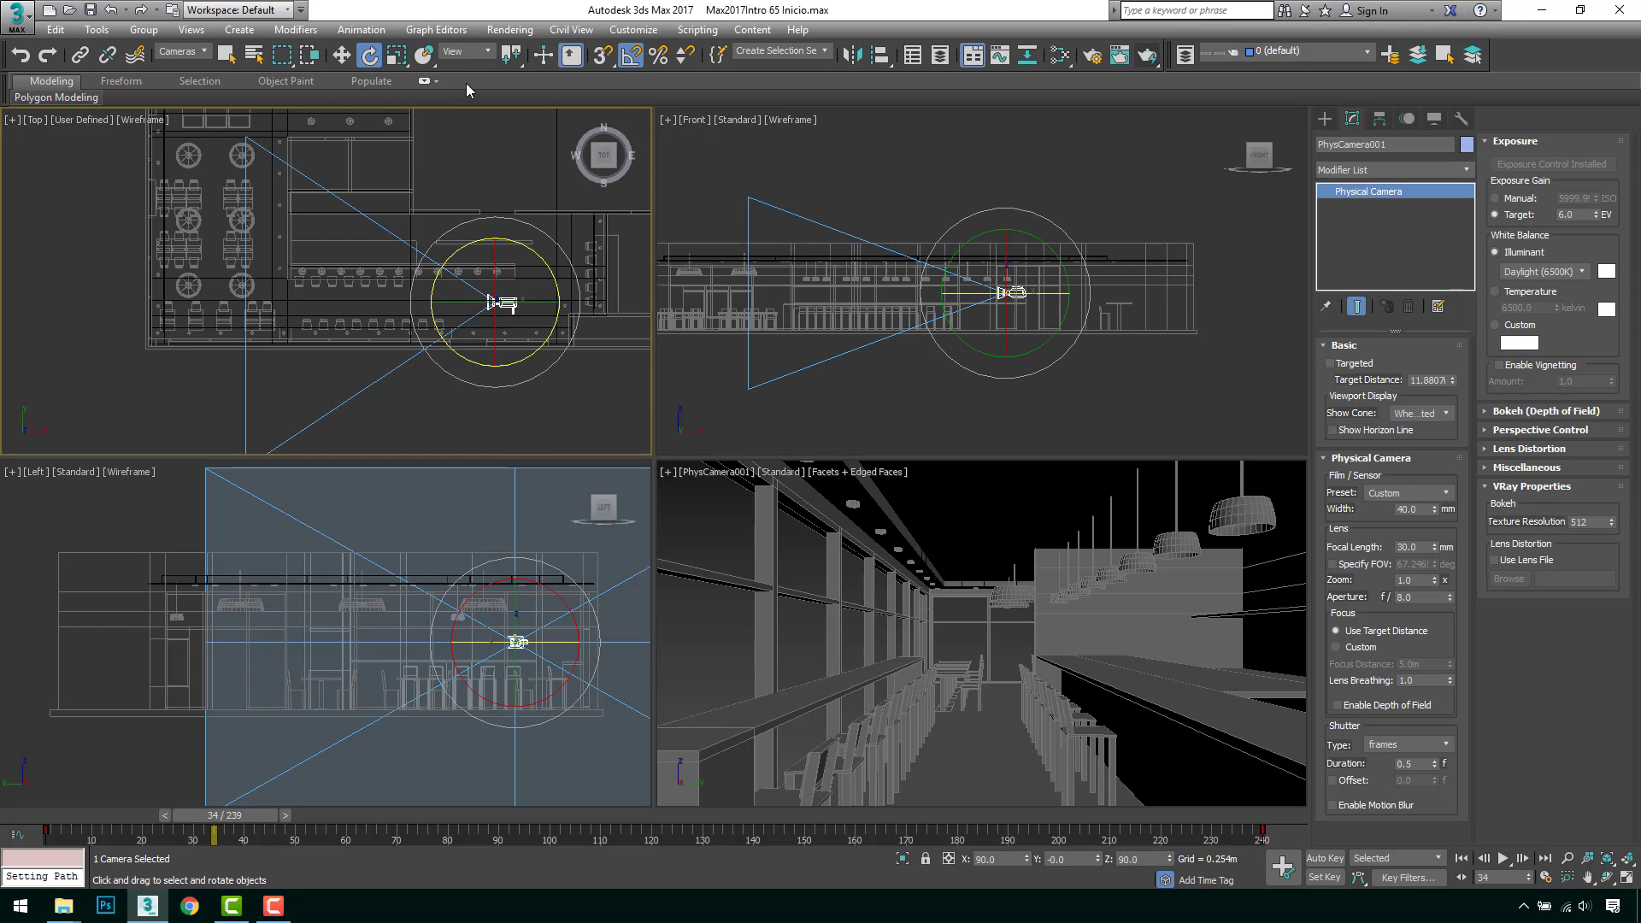
pyautogui.click(465, 53)
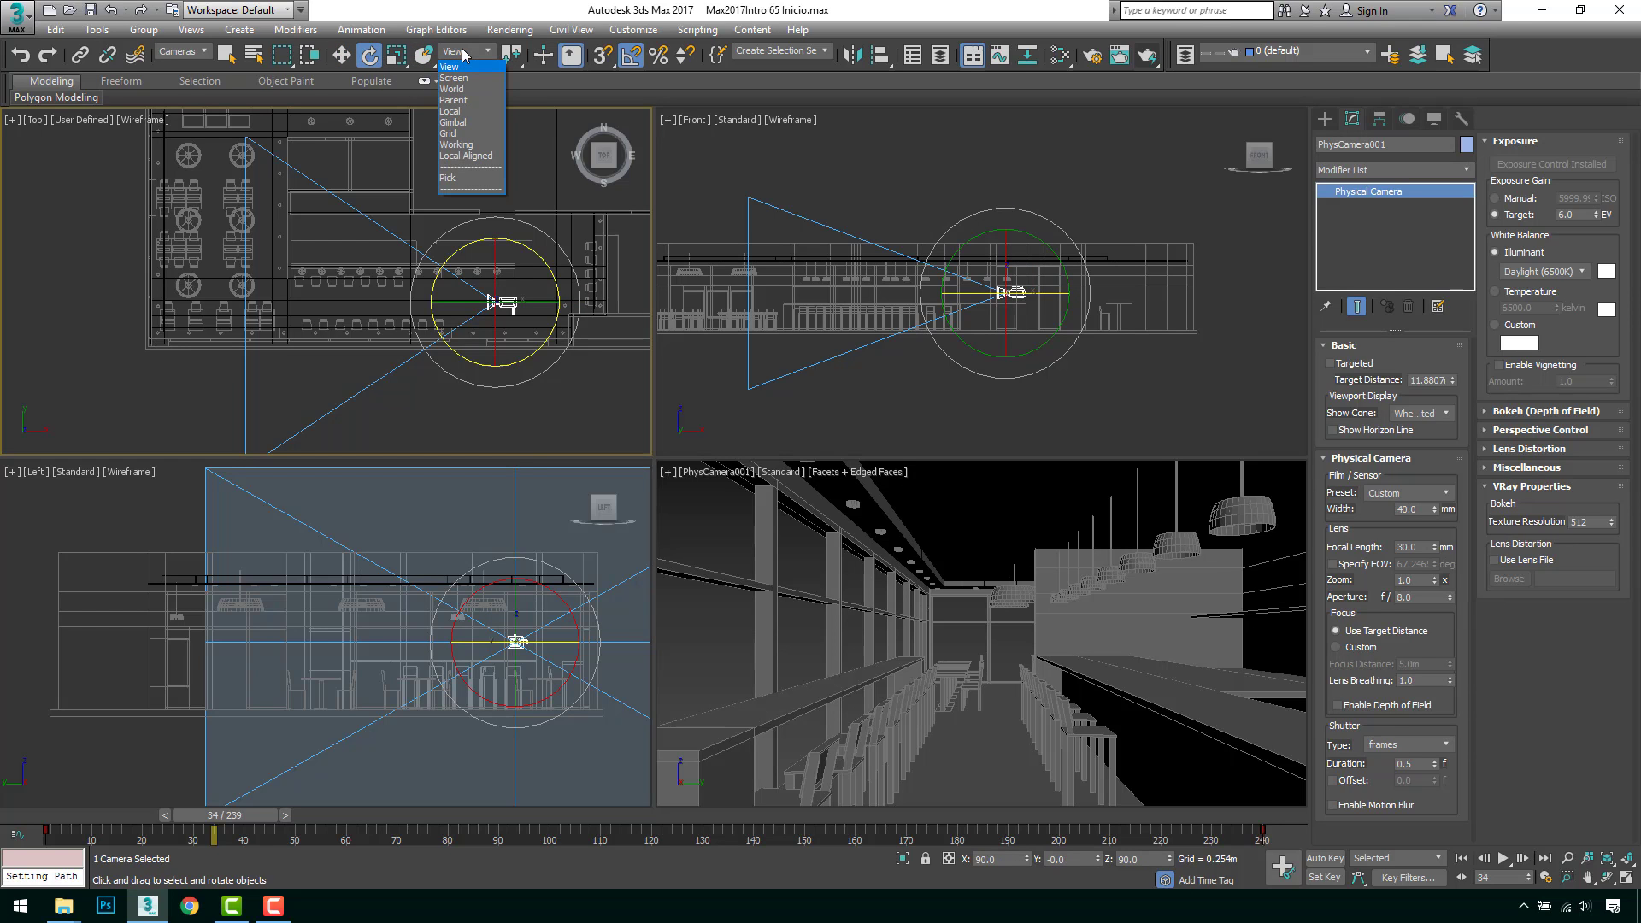
pyautogui.click(454, 123)
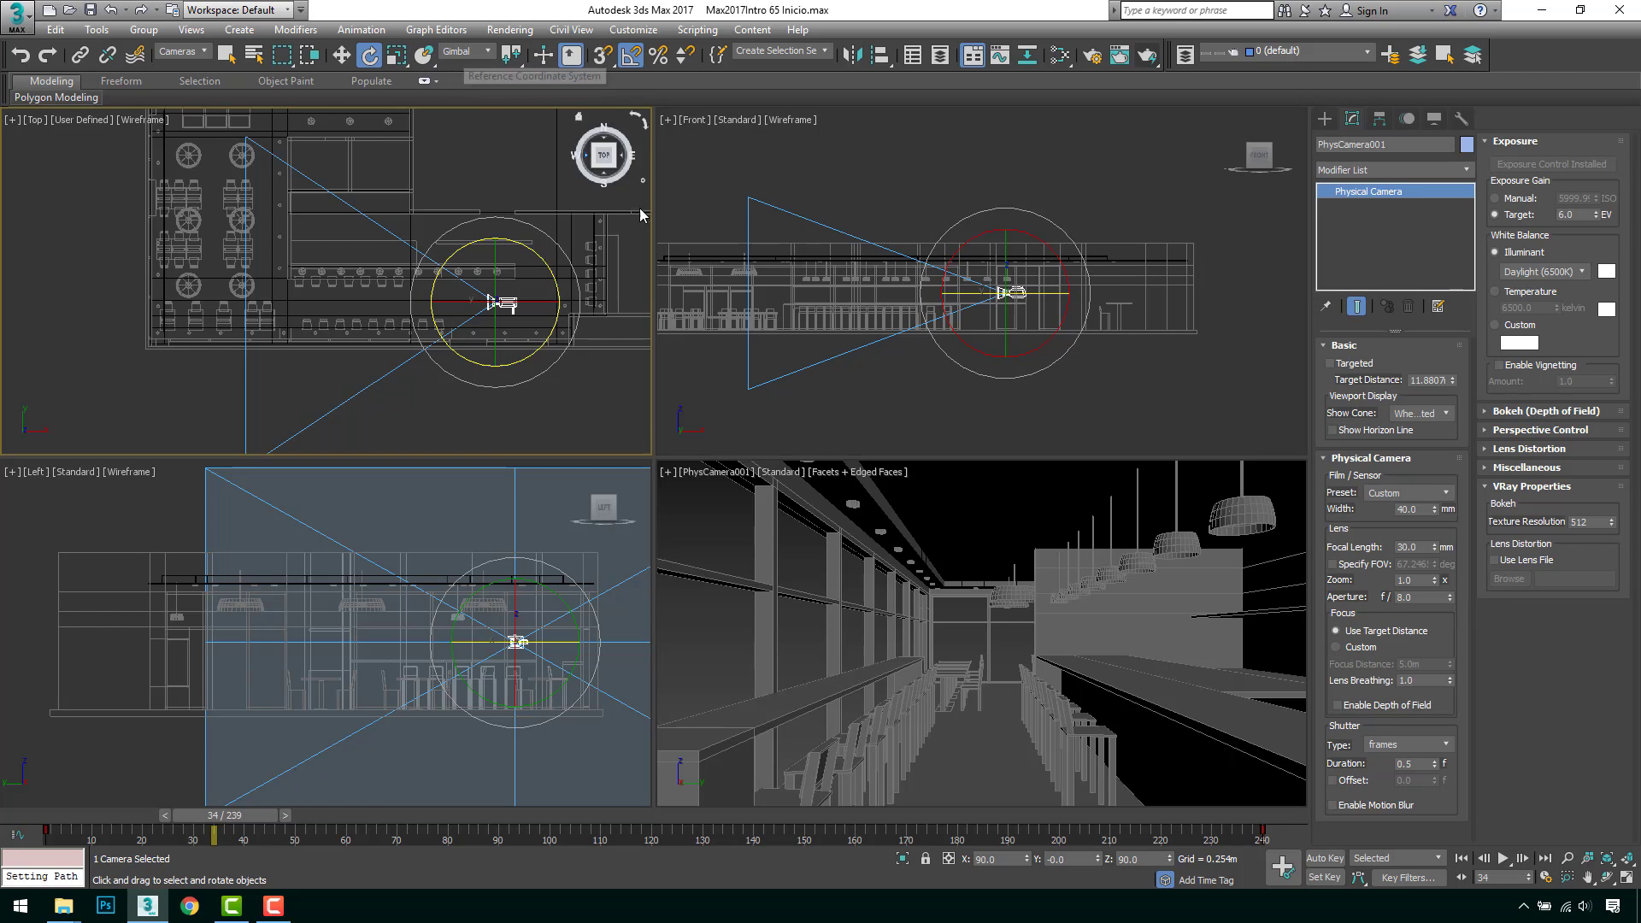
# Step: Turn off Position in the Set Key filters and close them
pyautogui.click(1404, 878)
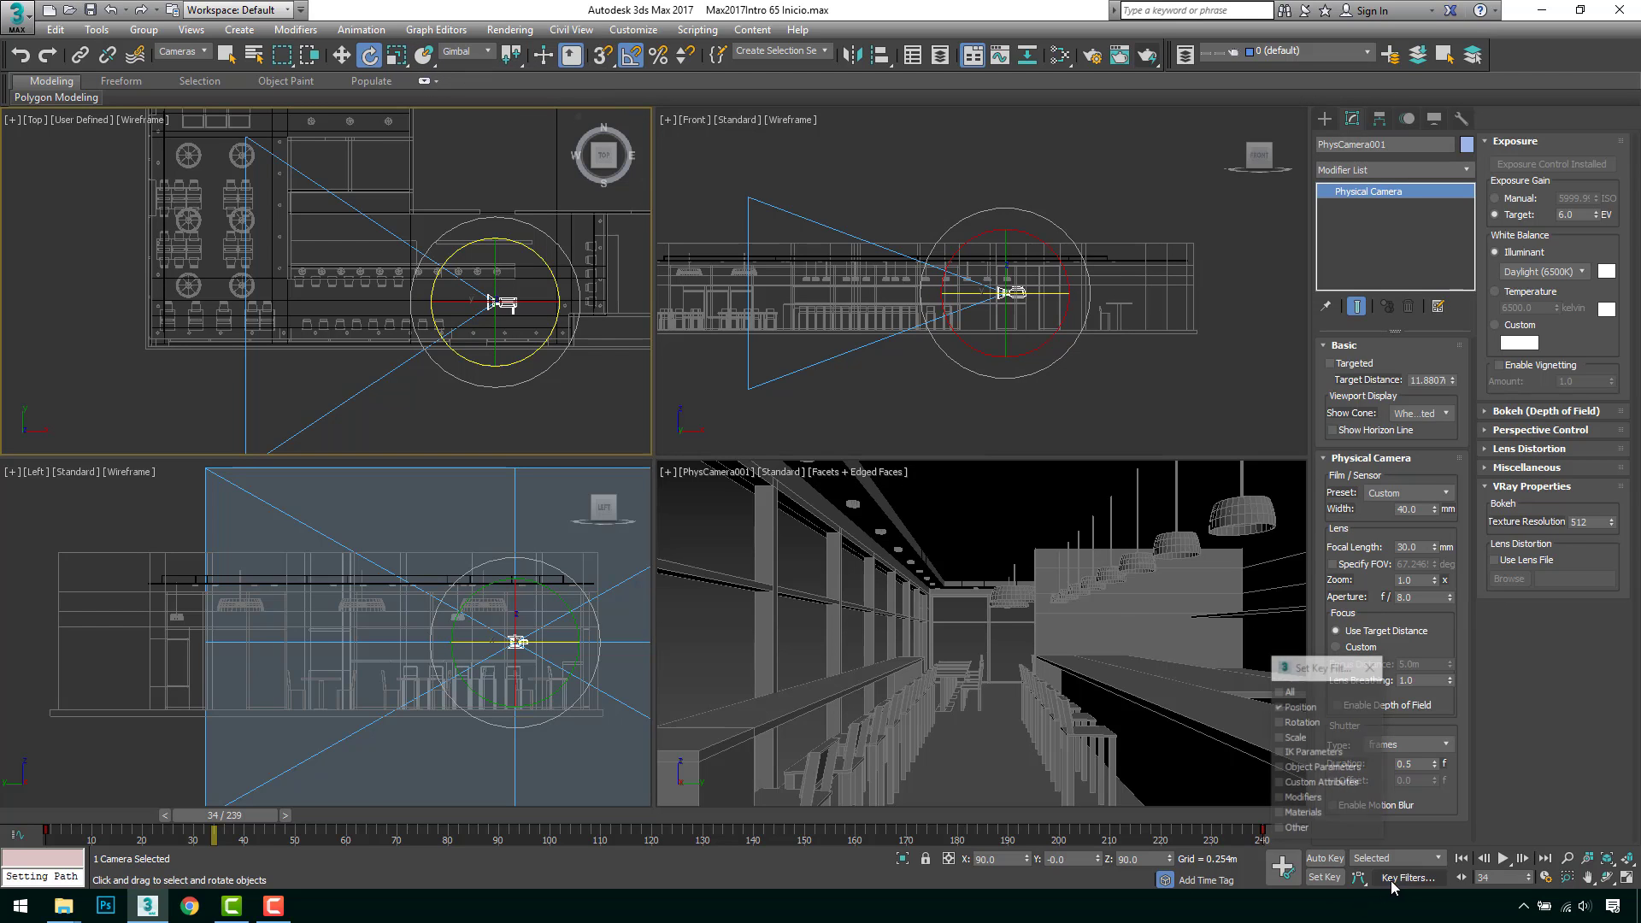
pyautogui.click(1284, 708)
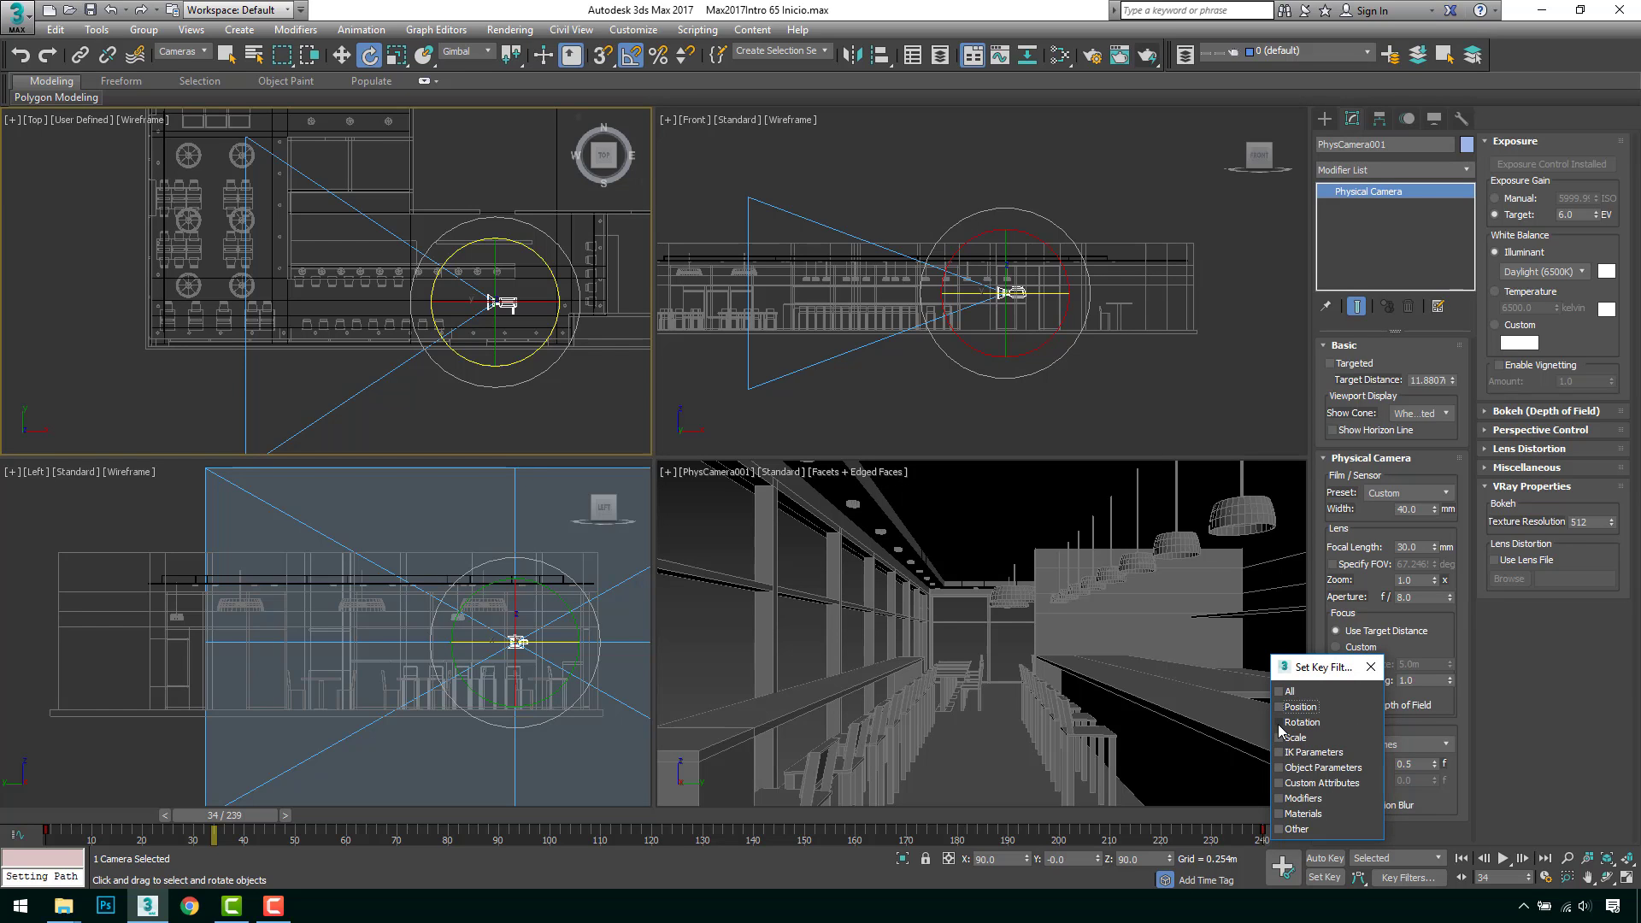
pyautogui.click(1370, 667)
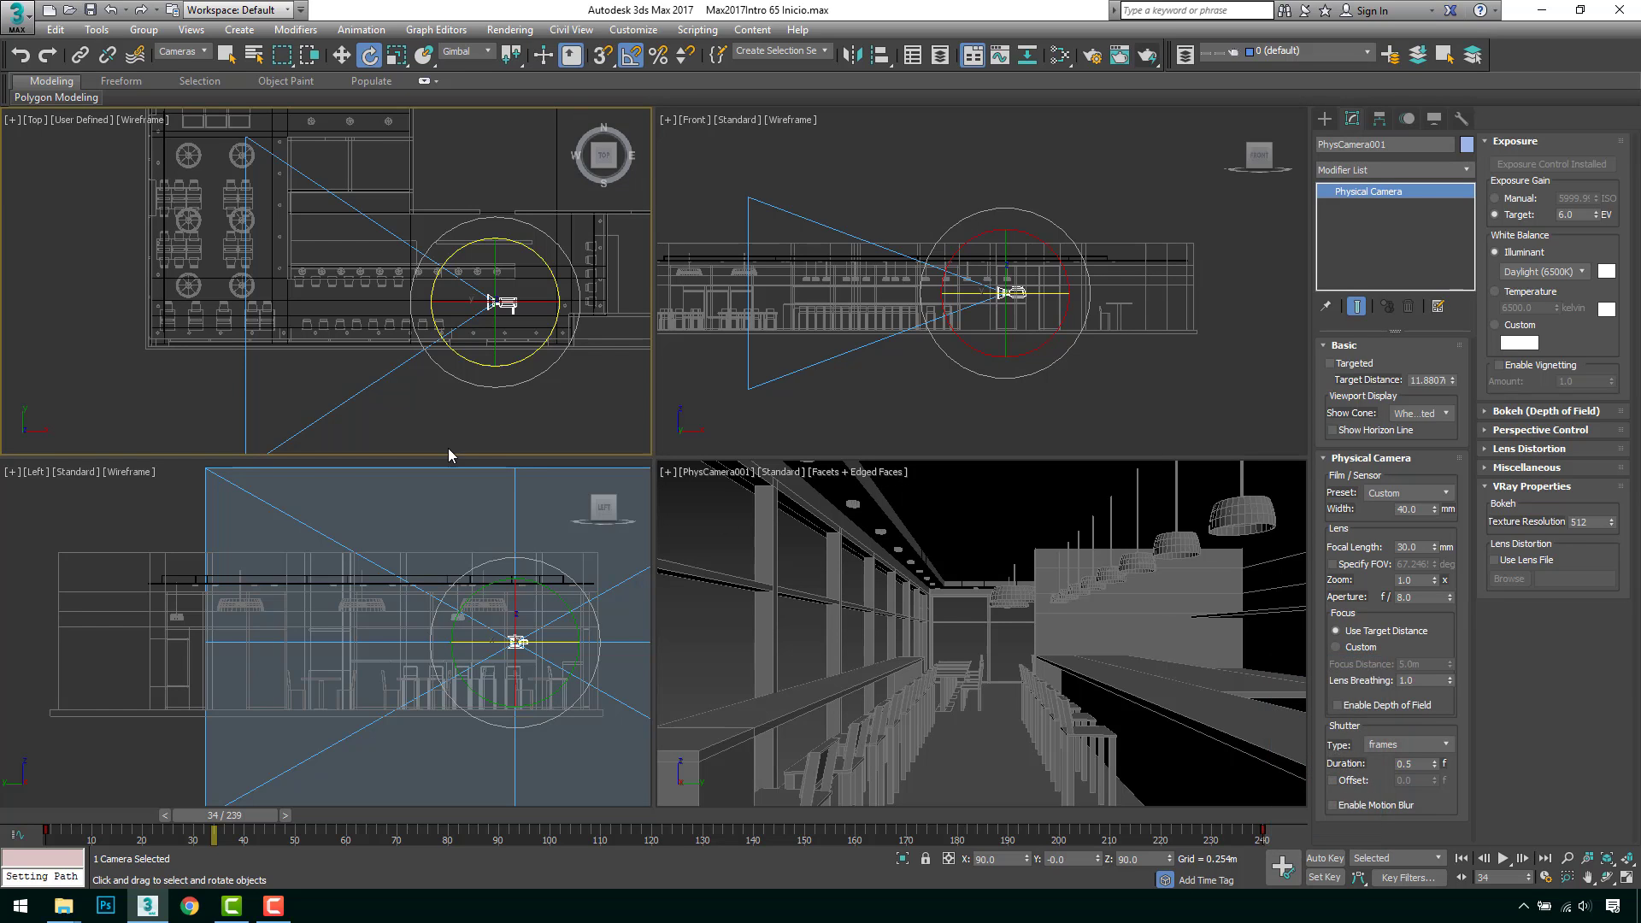
# Step: Go to frame 240 and rotate the camera 90 degrees clockwise in the Top viewport, to a Z rotation of 0
pyautogui.press('q')
pyautogui.moveTo(237, 818); pyautogui.dragTo(1270, 848)
pyautogui.press('e')
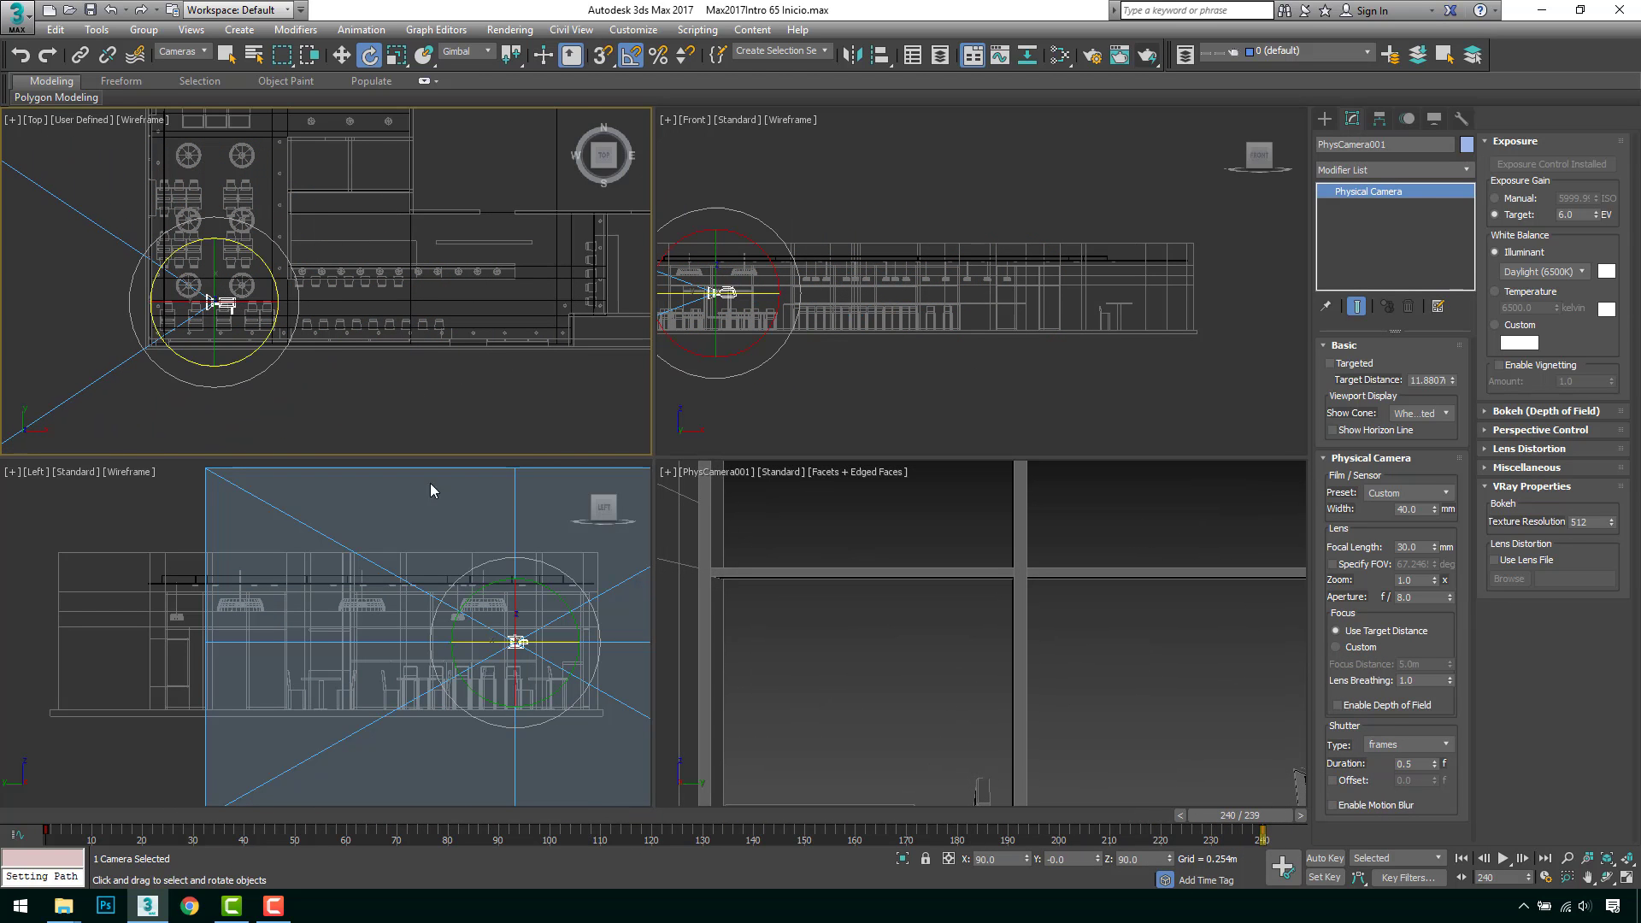
pyautogui.moveTo(253, 251); pyautogui.dragTo(312, 297)
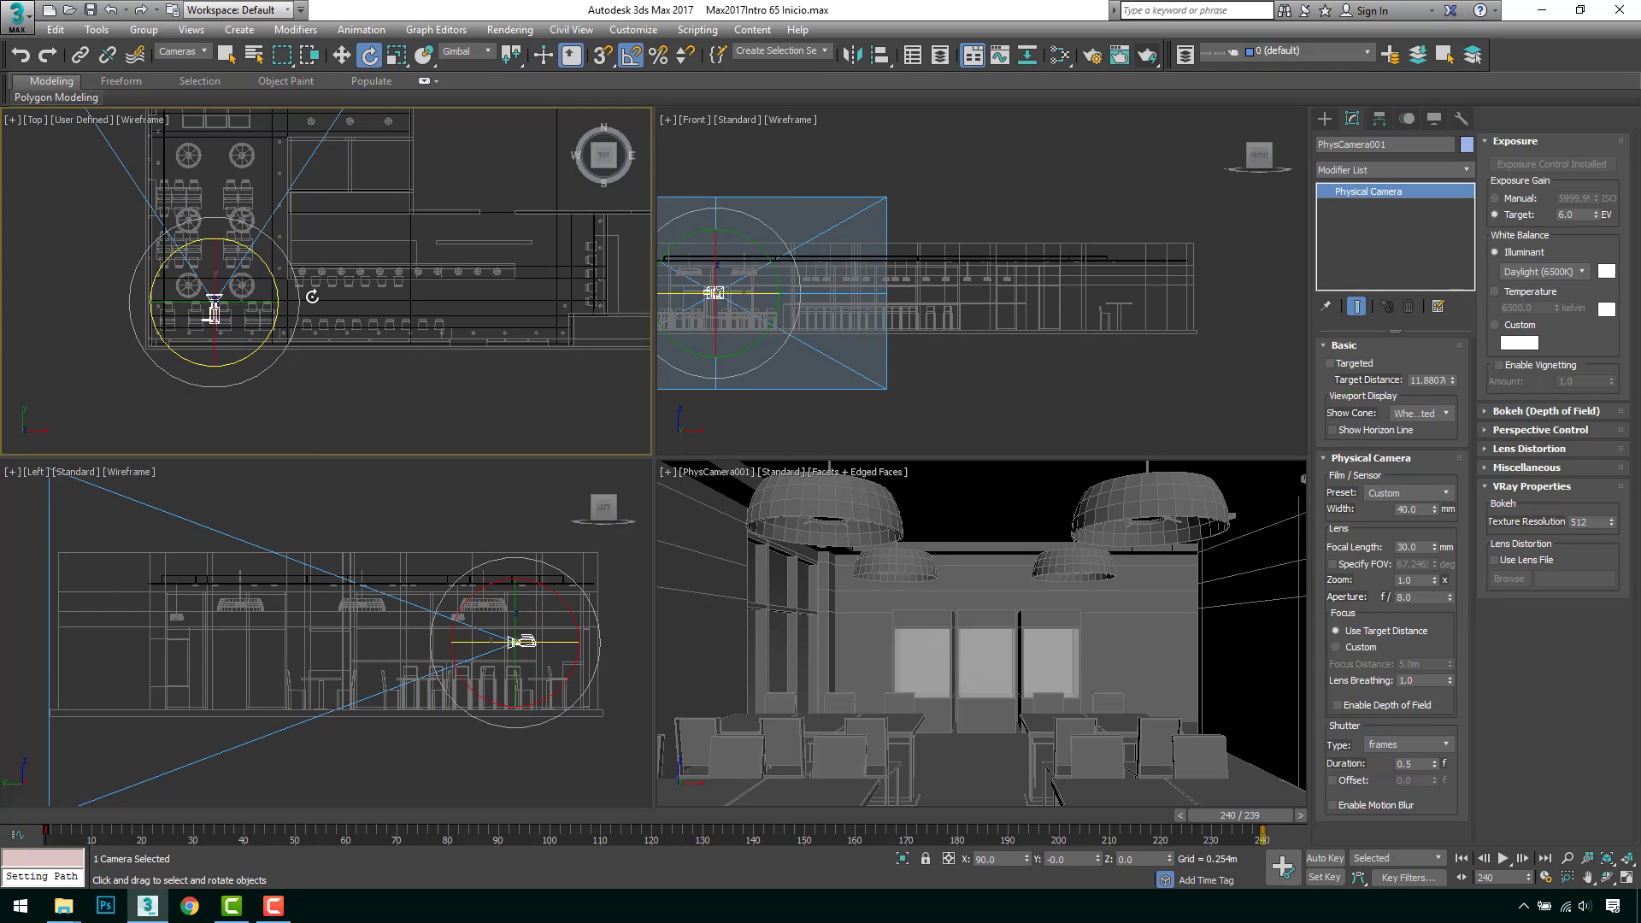
# Step: Undo the camera's rotation at frame 240 and return to frame 1
pyautogui.moveTo(1212, 819)
pyautogui.mouseDown()
pyautogui.moveTo(675, 812)
pyautogui.moveTo(68, 768)
pyautogui.moveTo(641, 816)
pyautogui.moveTo(1210, 816)
pyautogui.mouseUp()
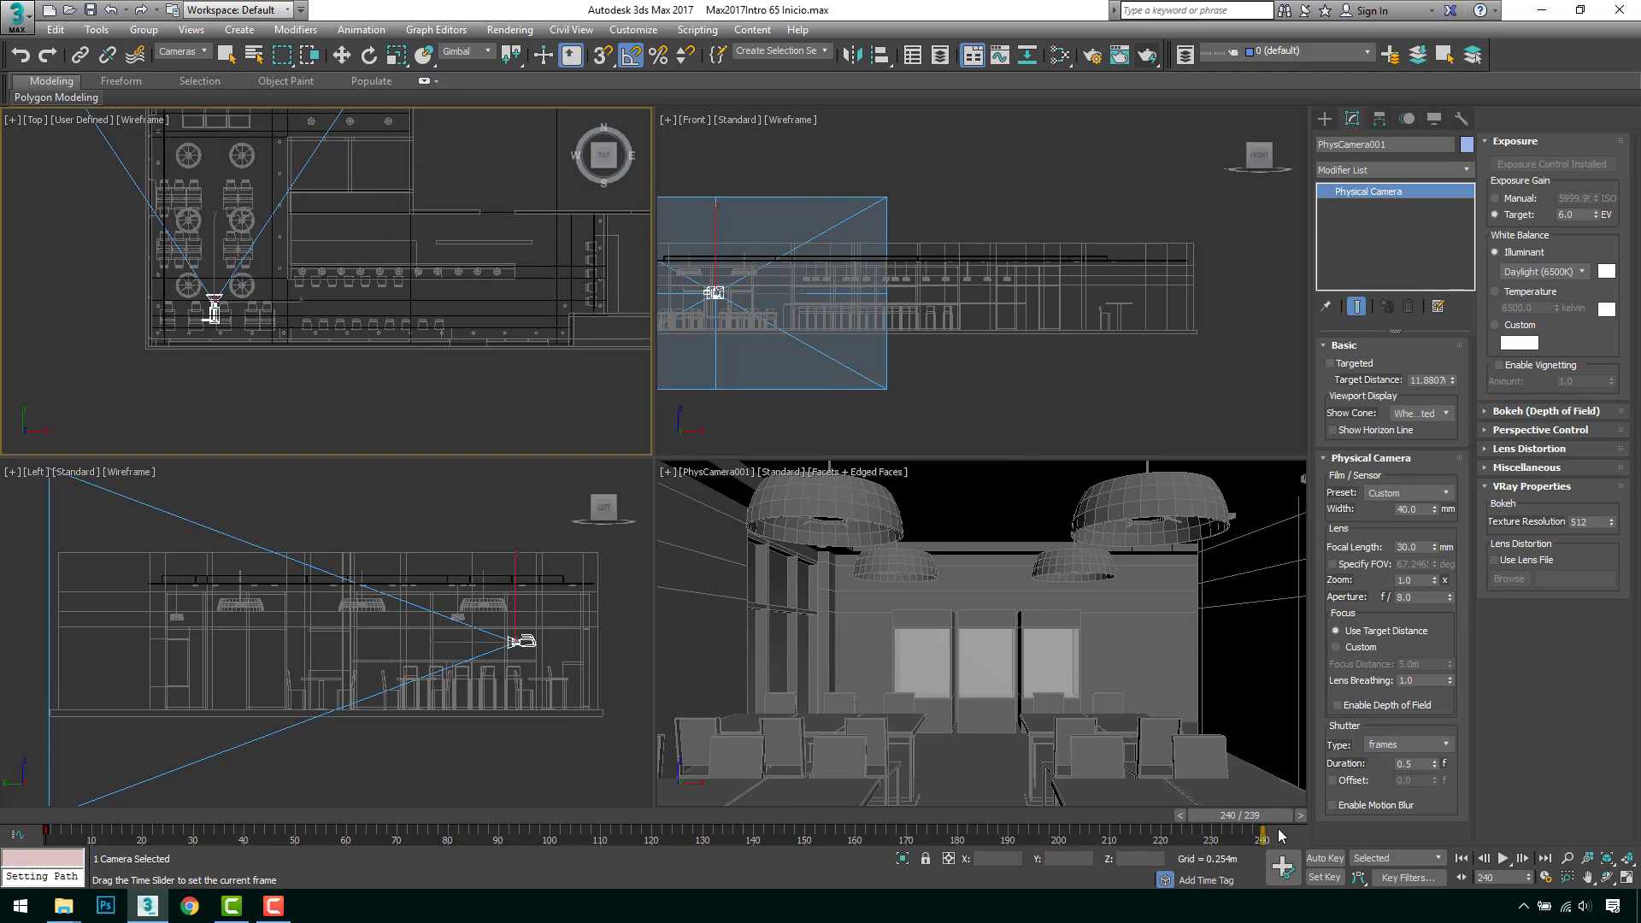
pyautogui.press('e')
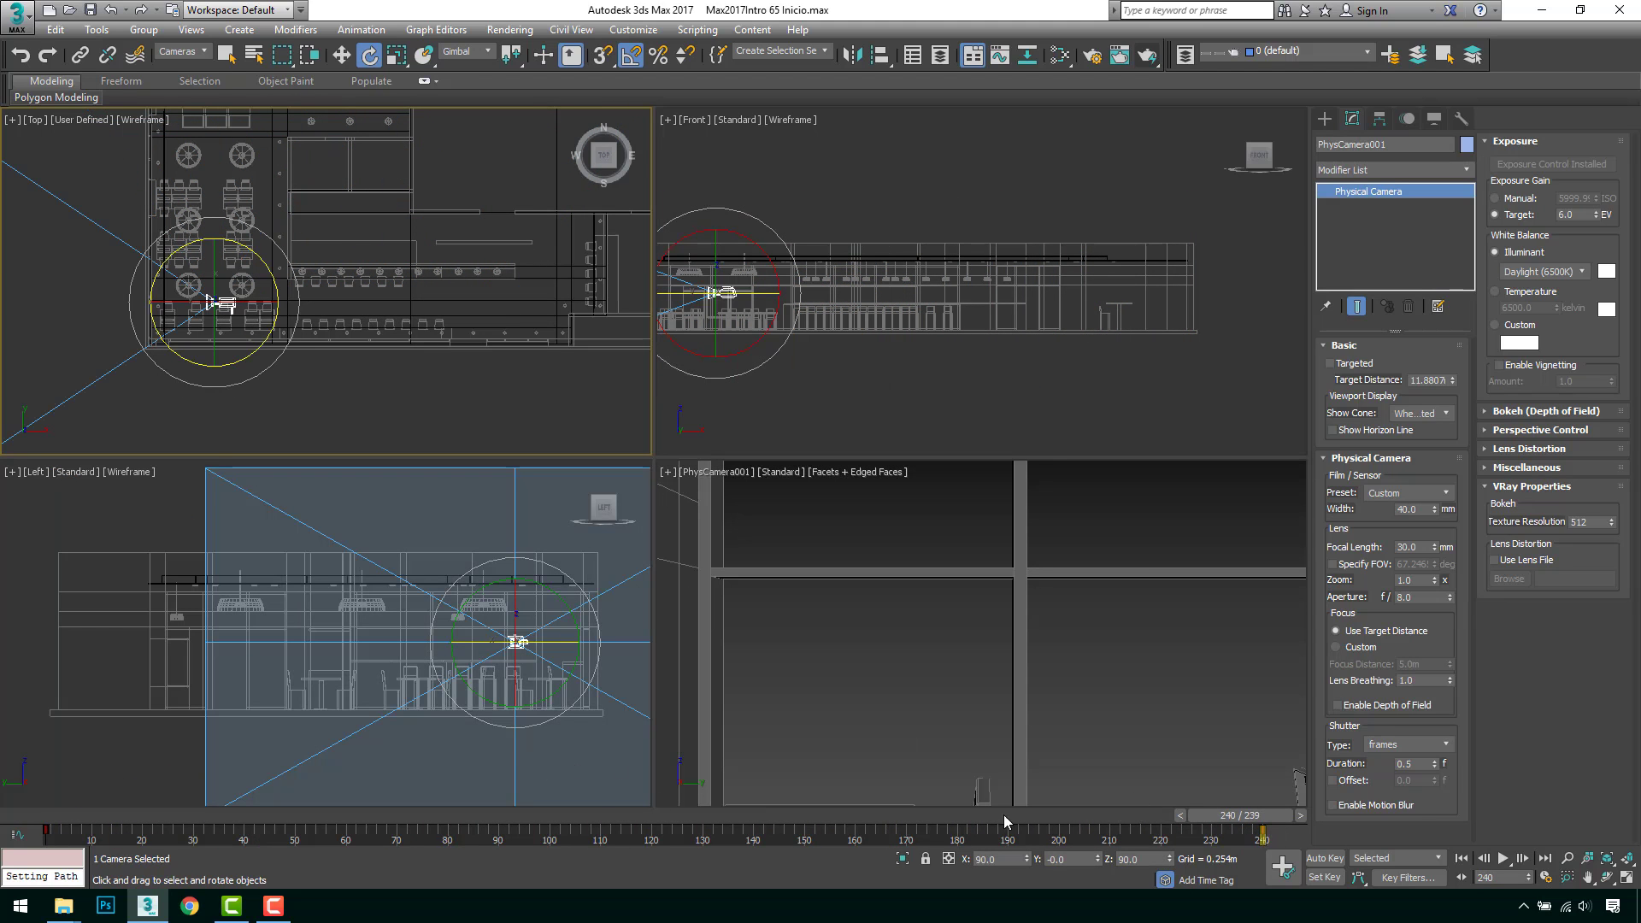
pyautogui.moveTo(1200, 819); pyautogui.dragTo(972, 827)
pyautogui.press('Home')
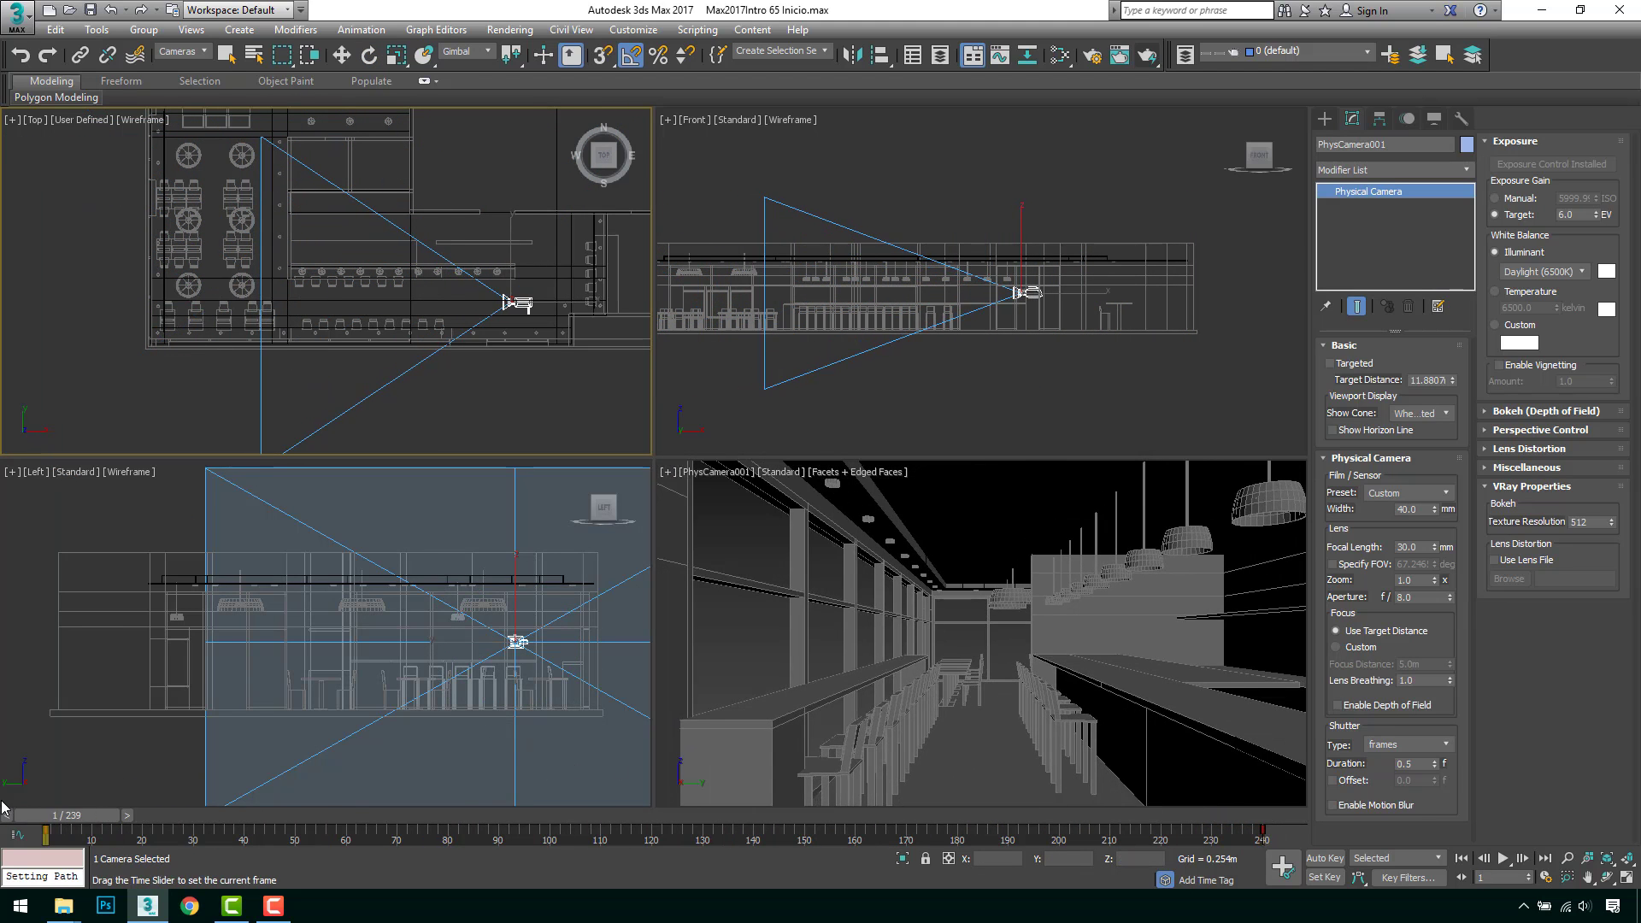
# Step: Using Set Key, key the camera's current rotation at frame 1 and a 90-degree clockwise rotation in the Top viewport at frame 240
pyautogui.click(1325, 877)
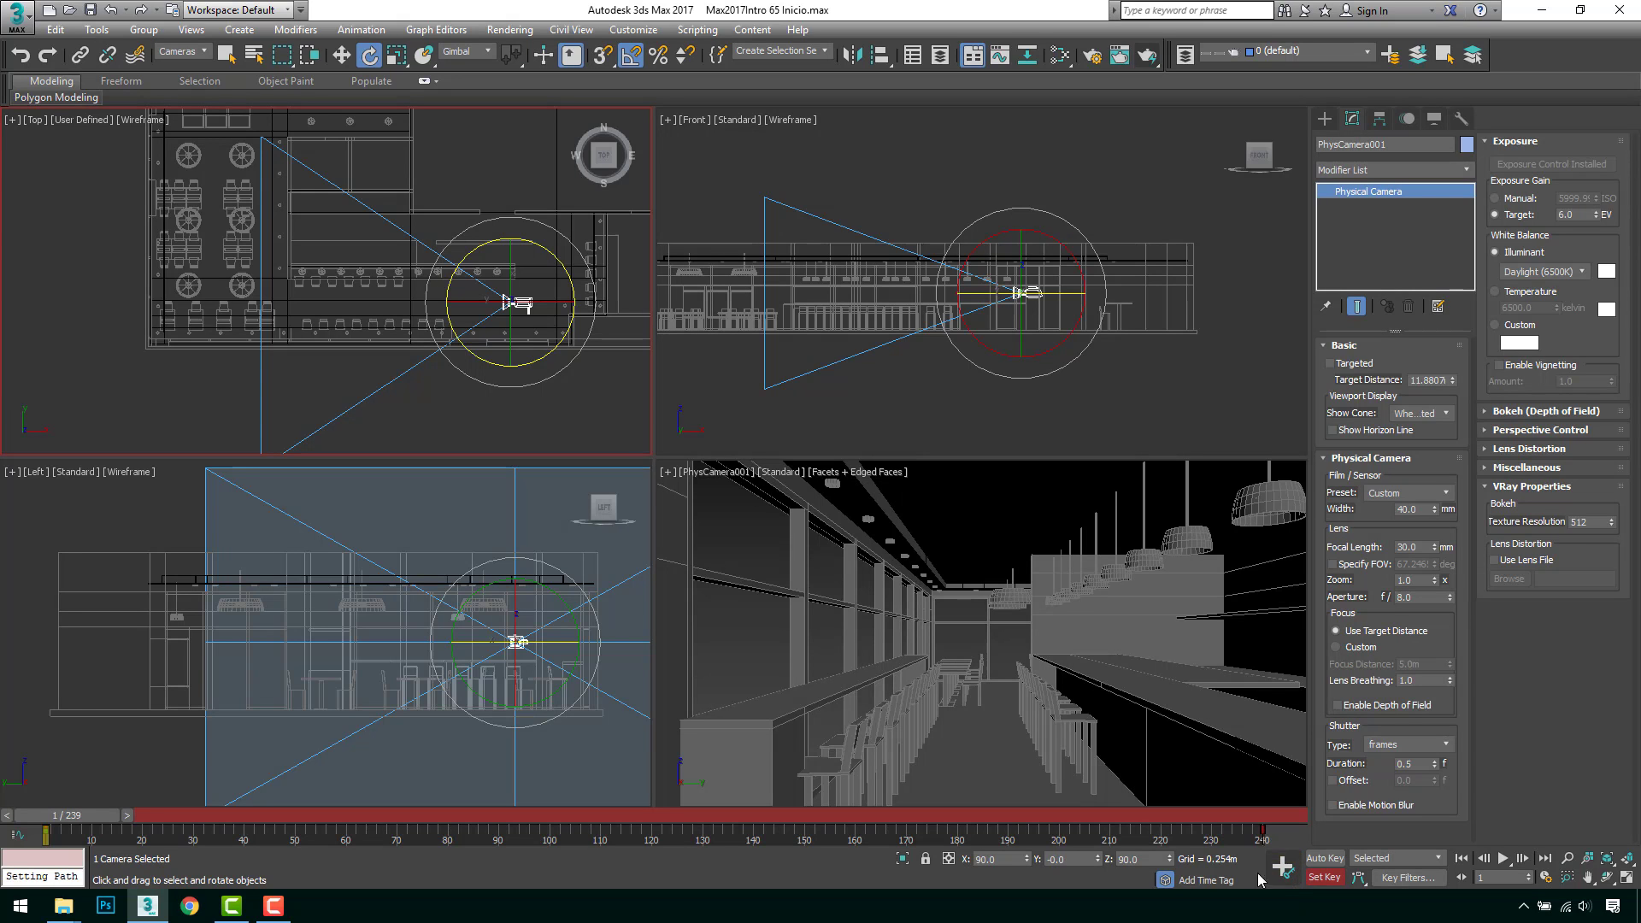
pyautogui.moveTo(68, 816); pyautogui.dragTo(150, 816)
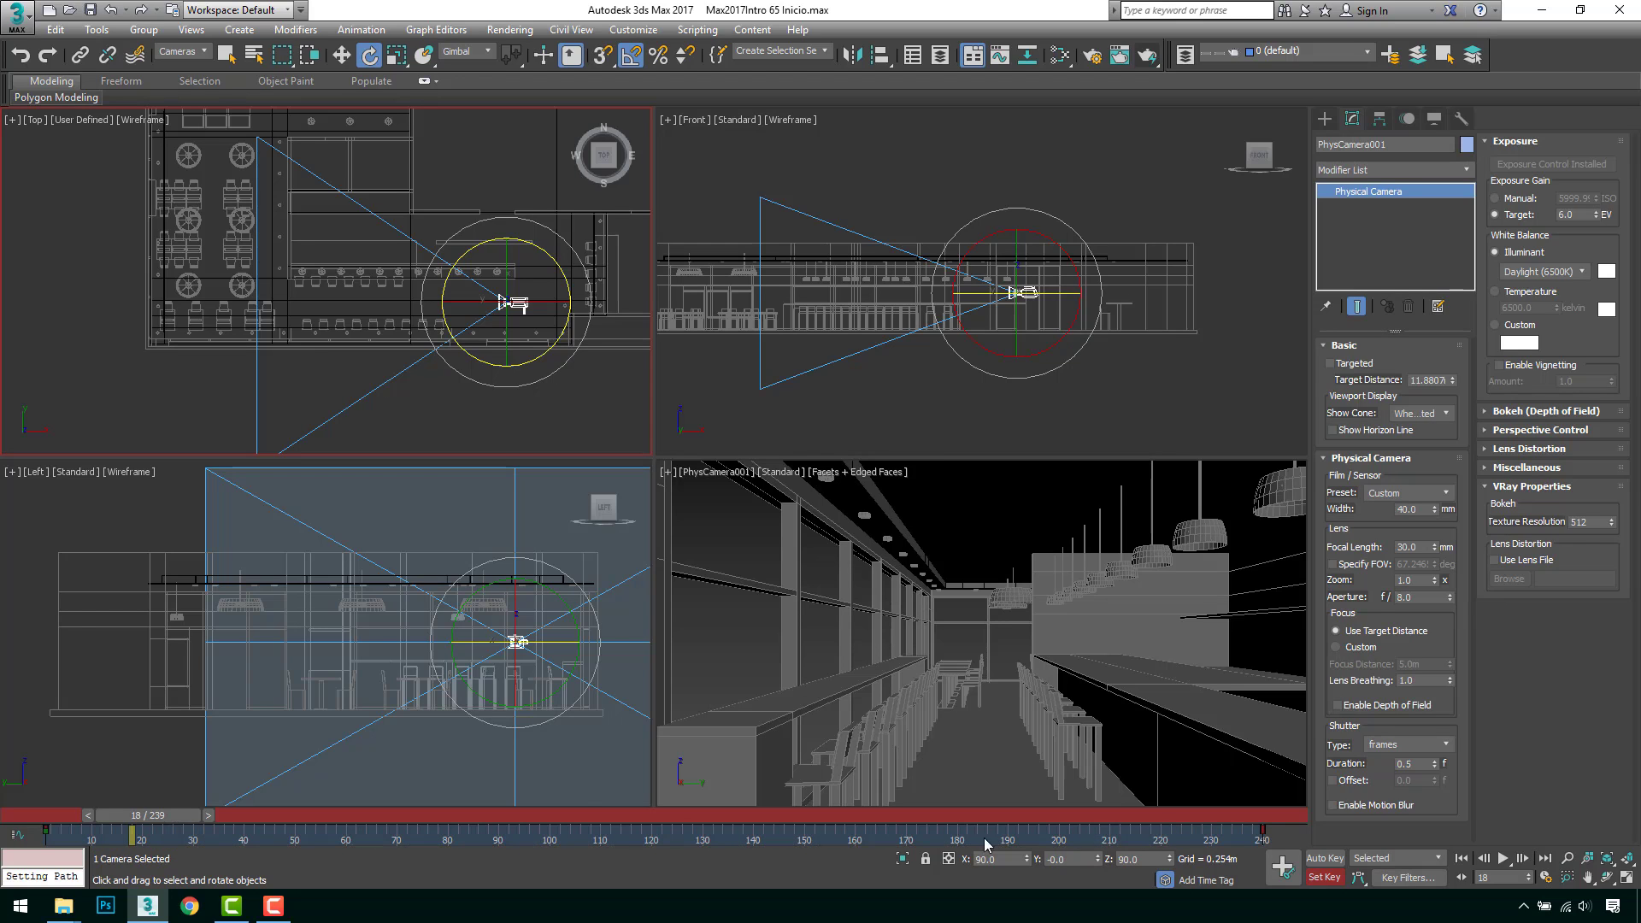
pyautogui.moveTo(147, 819); pyautogui.dragTo(1269, 803)
pyautogui.press('e')
pyautogui.moveTo(254, 254); pyautogui.dragTo(314, 302)
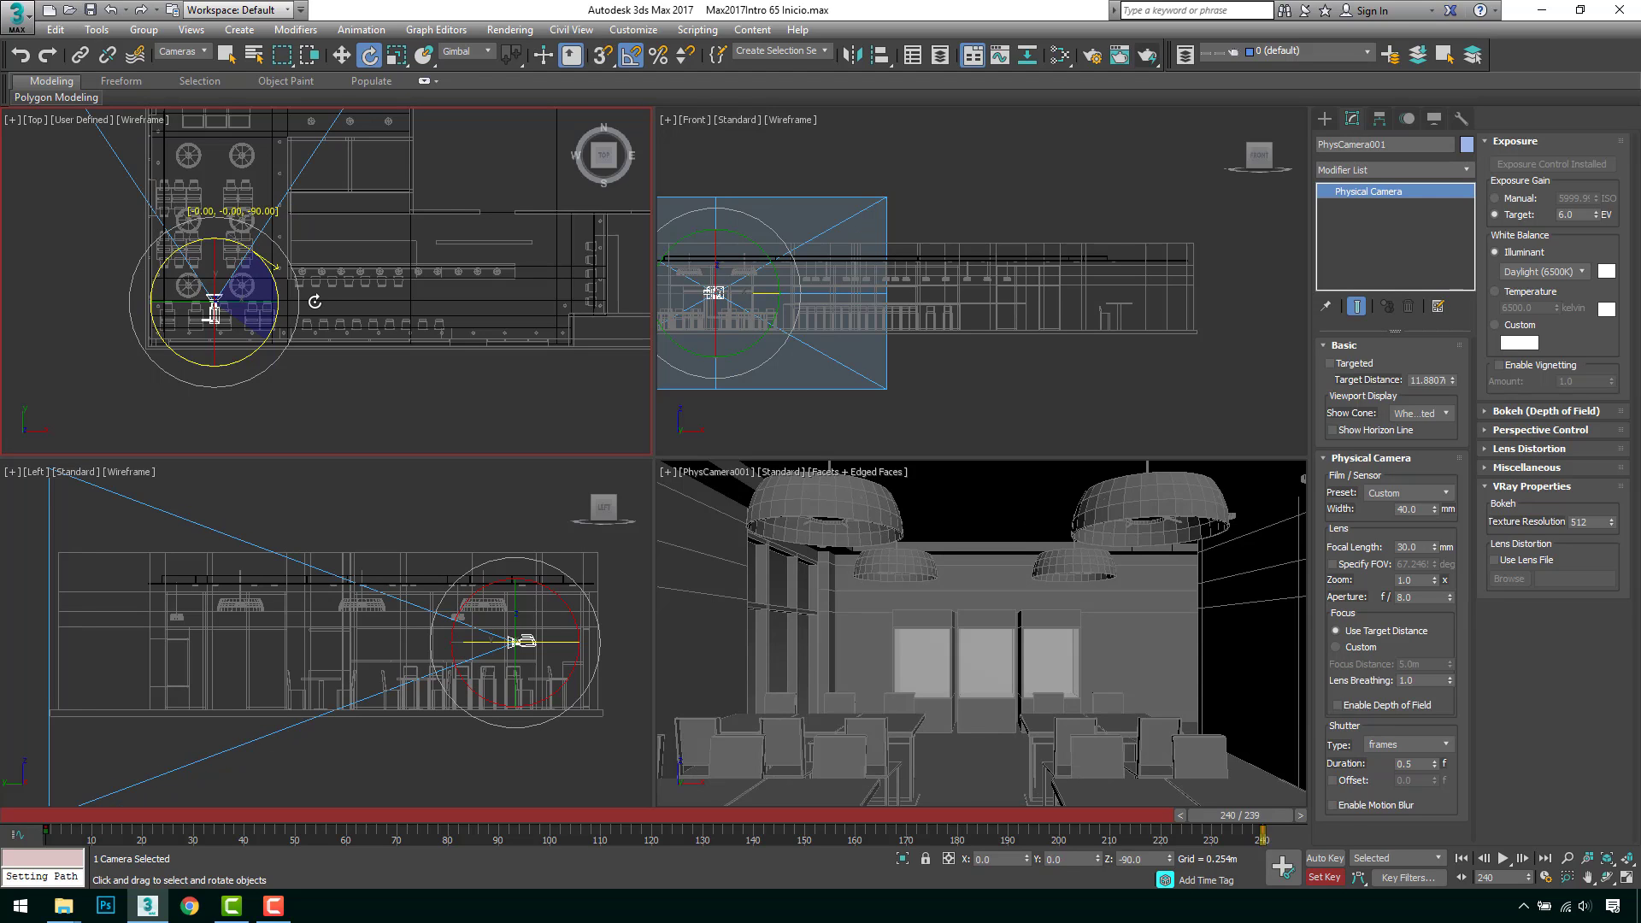
pyautogui.moveTo(315, 301); pyautogui.dragTo(315, 301)
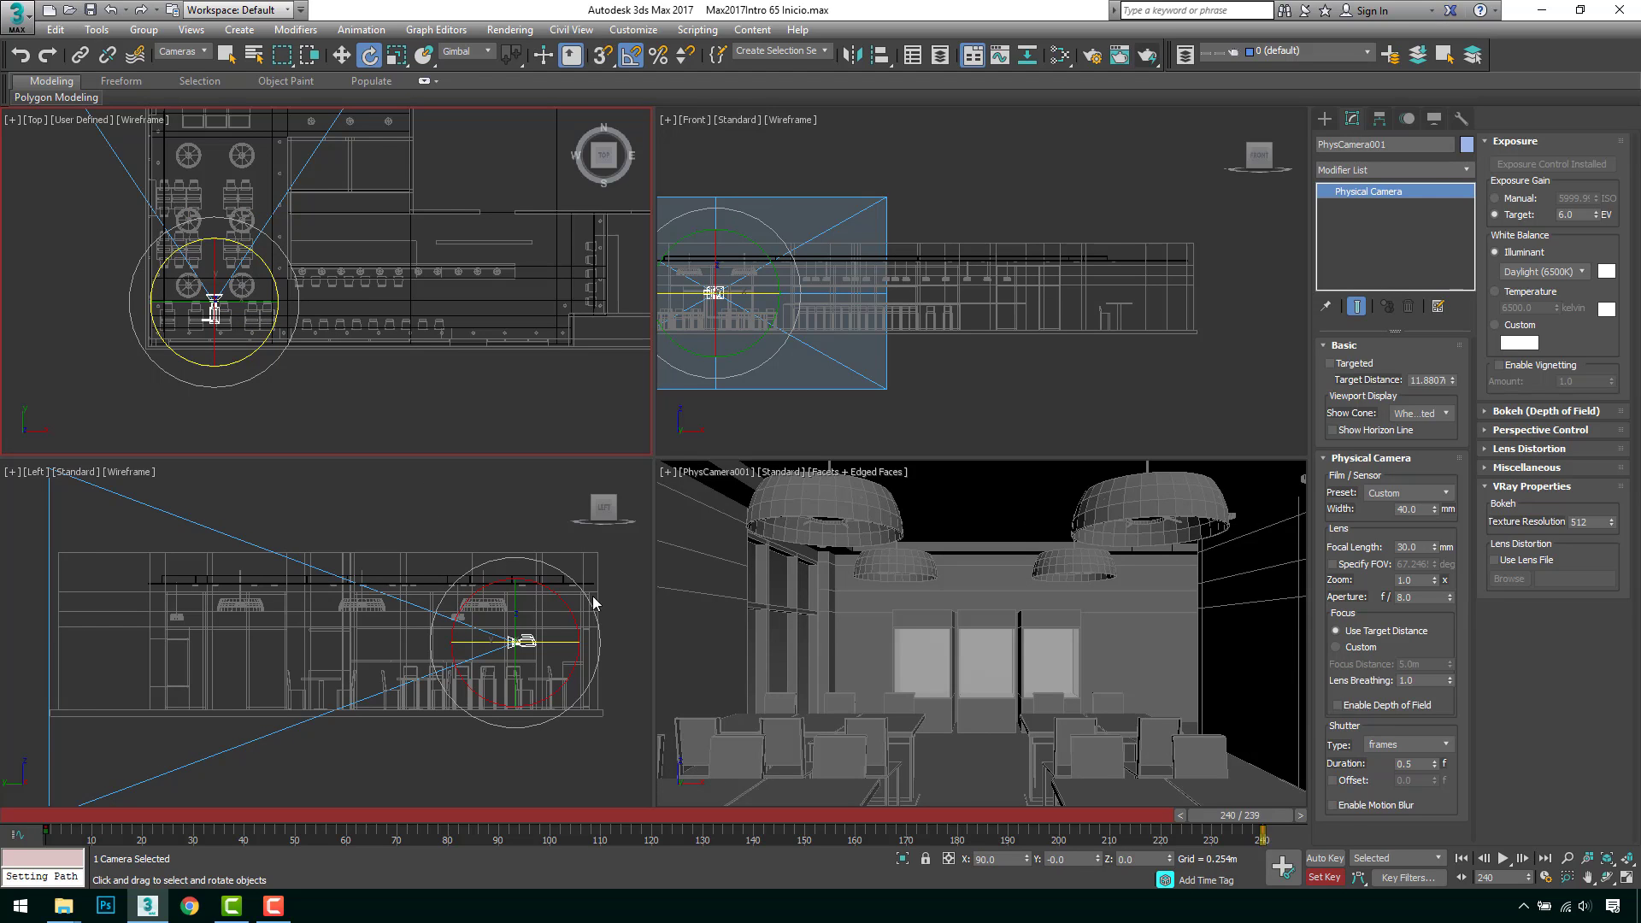
pyautogui.click(1324, 878)
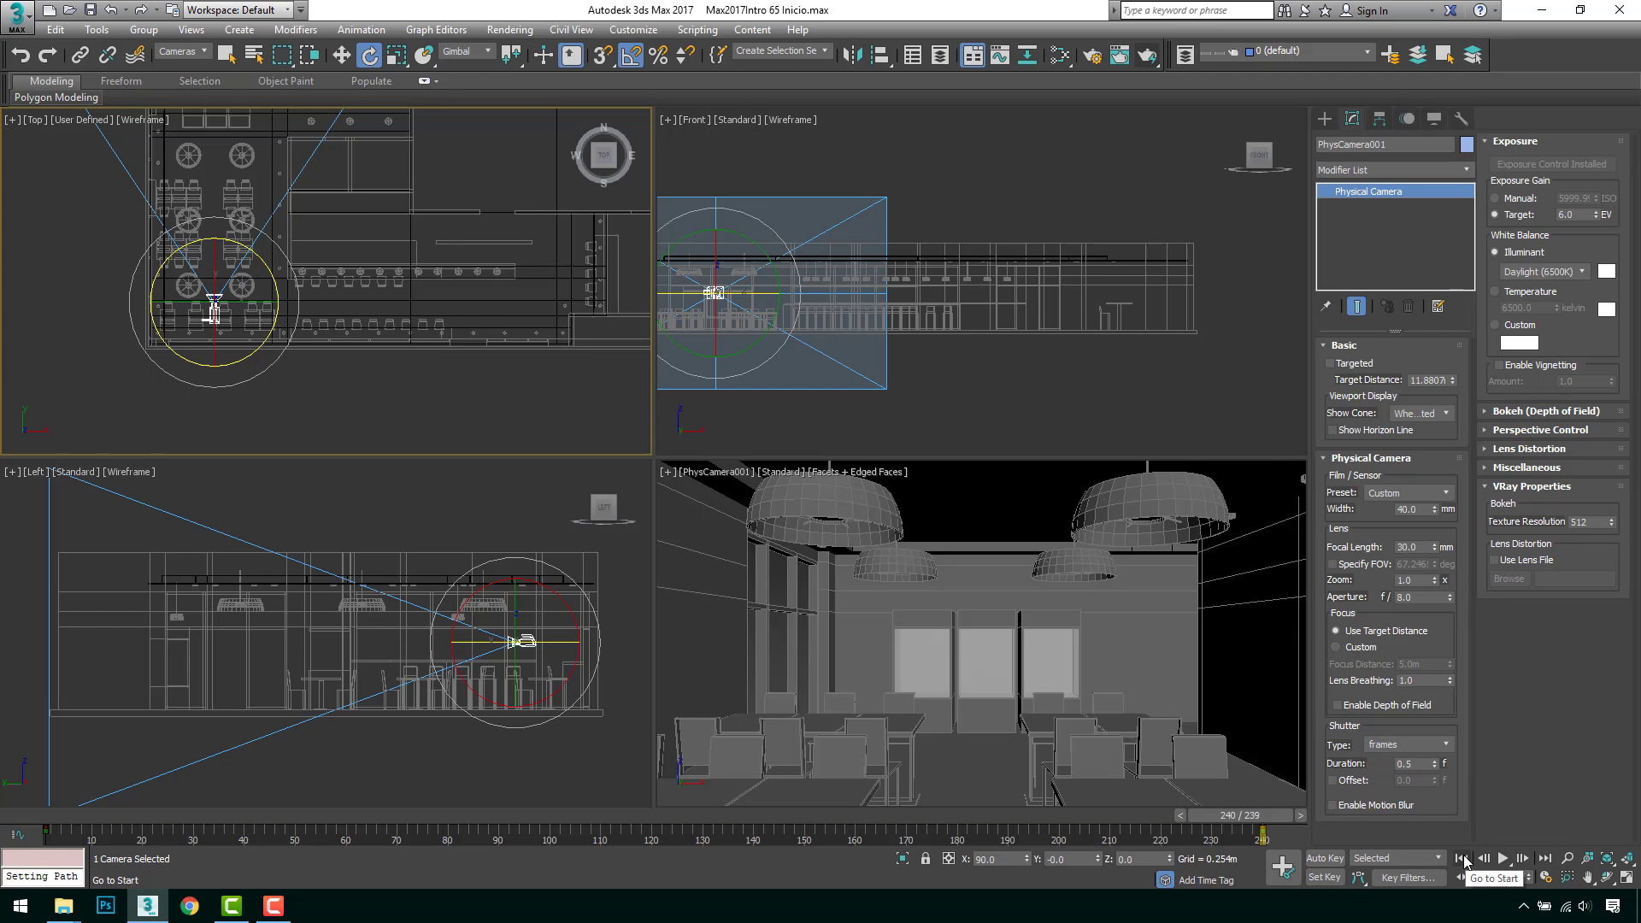
# Step: Play the camera animation to check the turn, stop it and return to frame 1
pyautogui.click(1501, 859)
pyautogui.click(1501, 859)
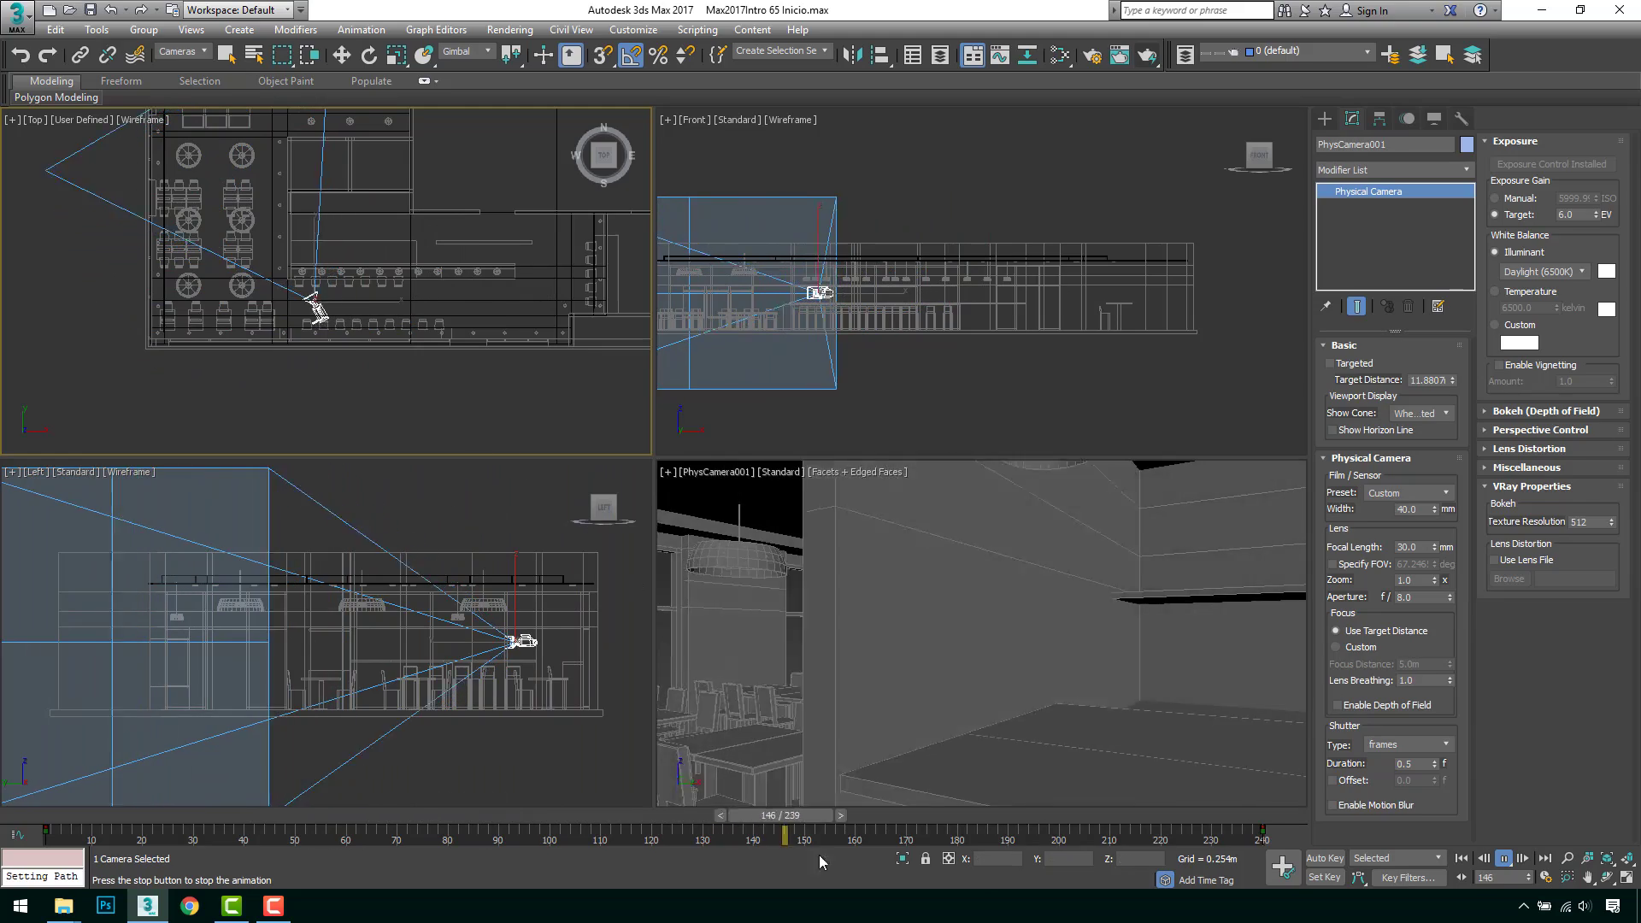
pyautogui.moveTo(889, 818); pyautogui.dragTo(60, 817)
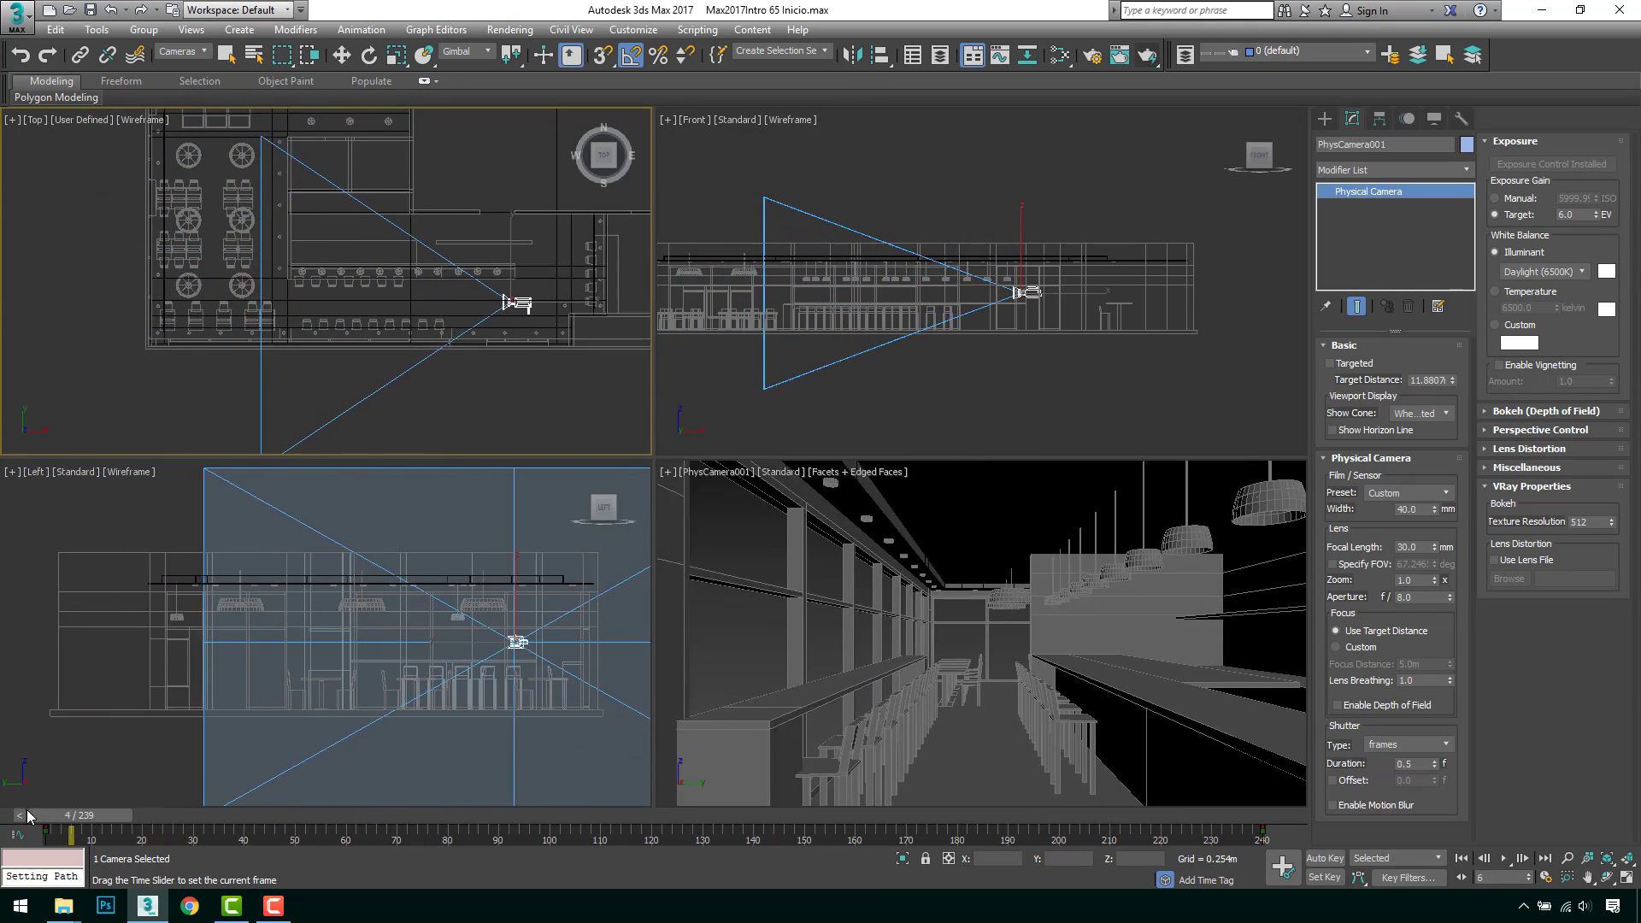
pyautogui.press('e')
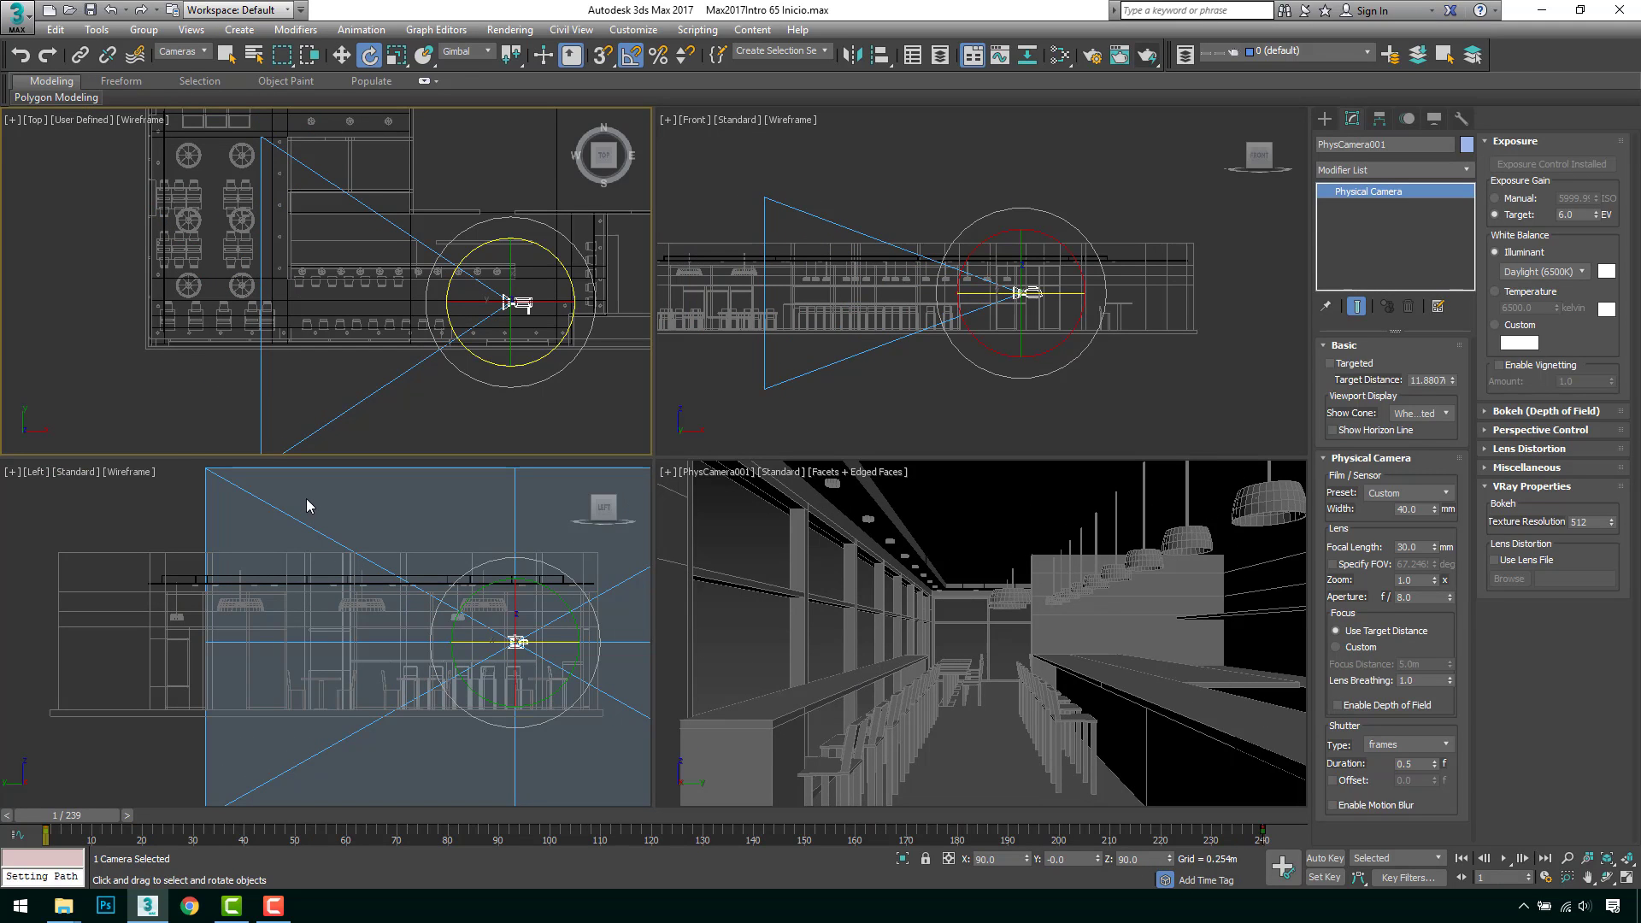
# Step: Delete only the camera's Rotation key at frame 1, leaving its Position key
pyautogui.rightClick(47, 837)
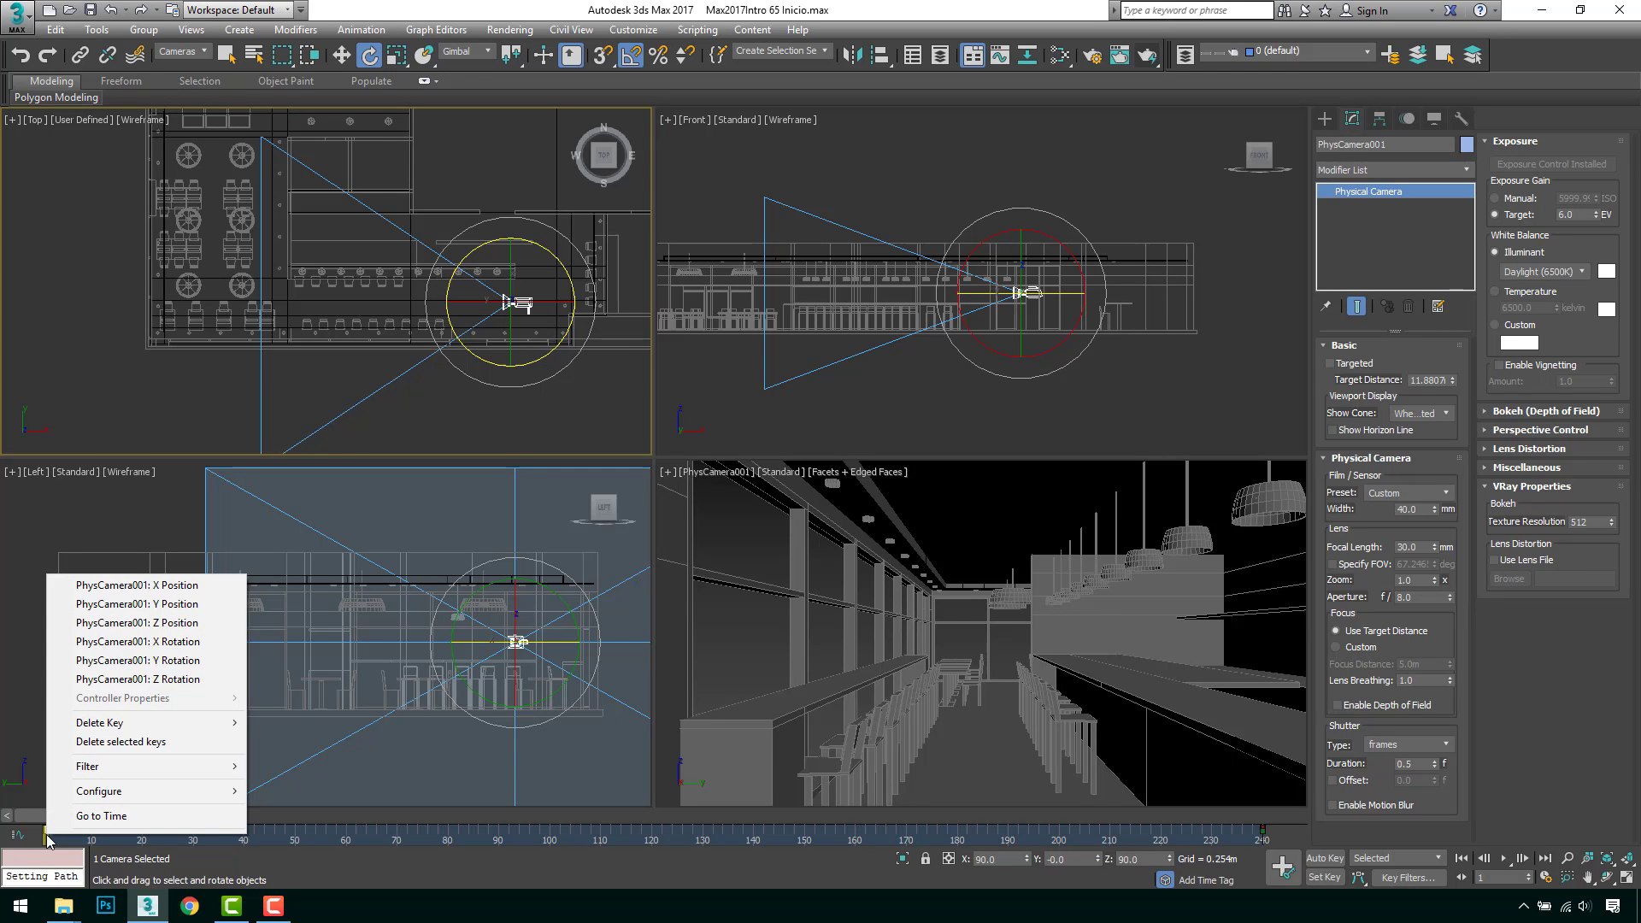
pyautogui.moveTo(176, 733)
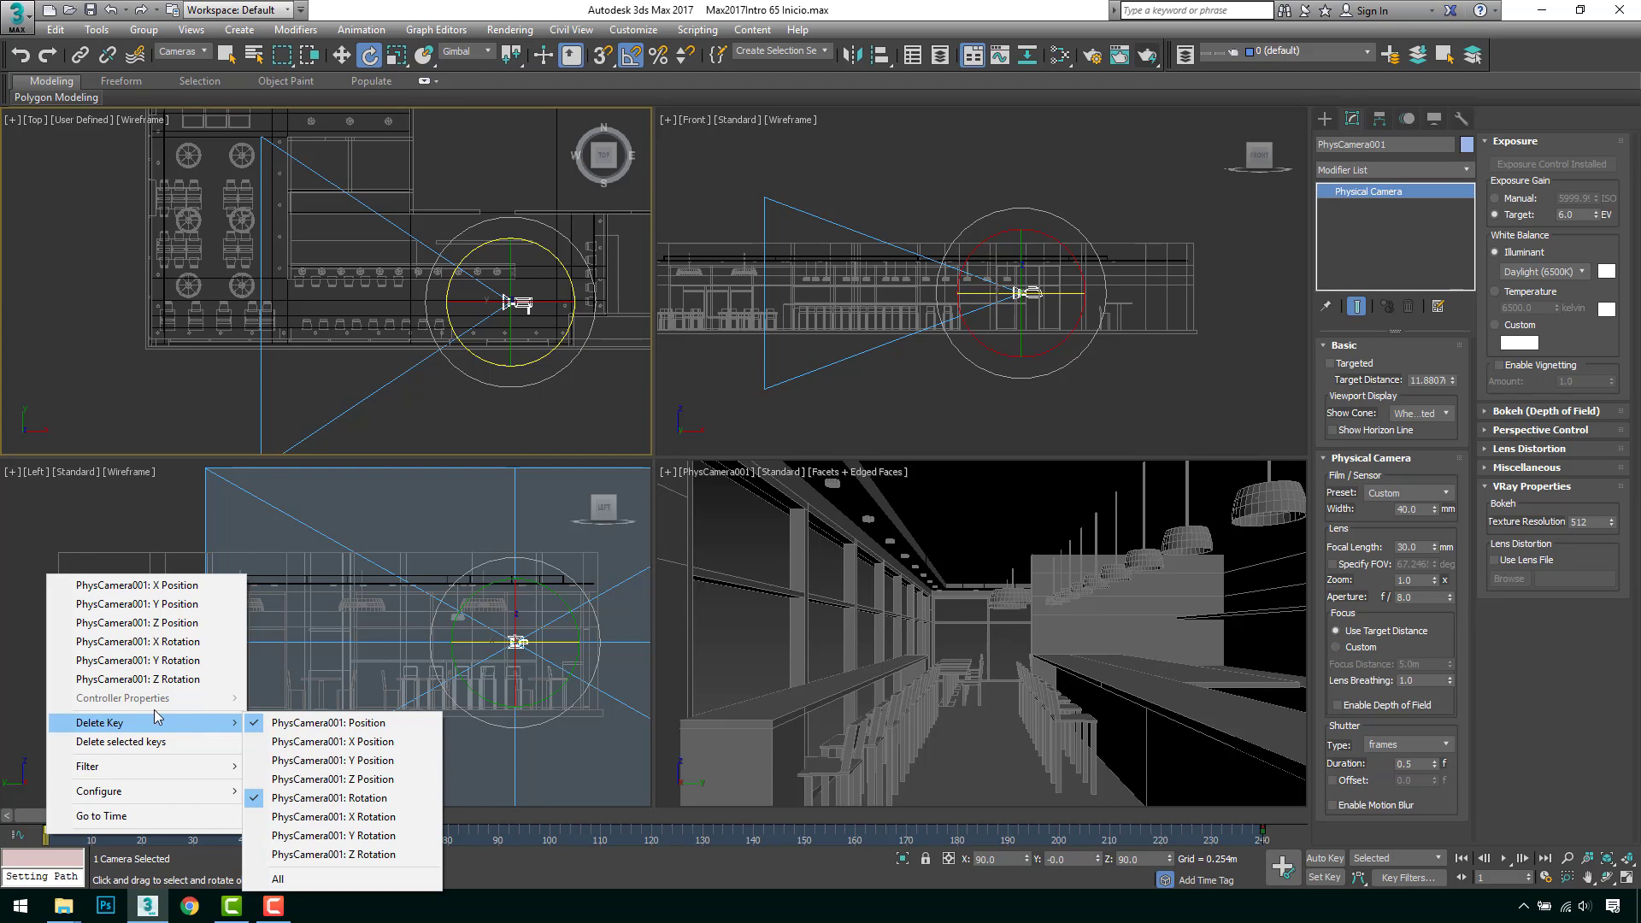
pyautogui.click(94, 819)
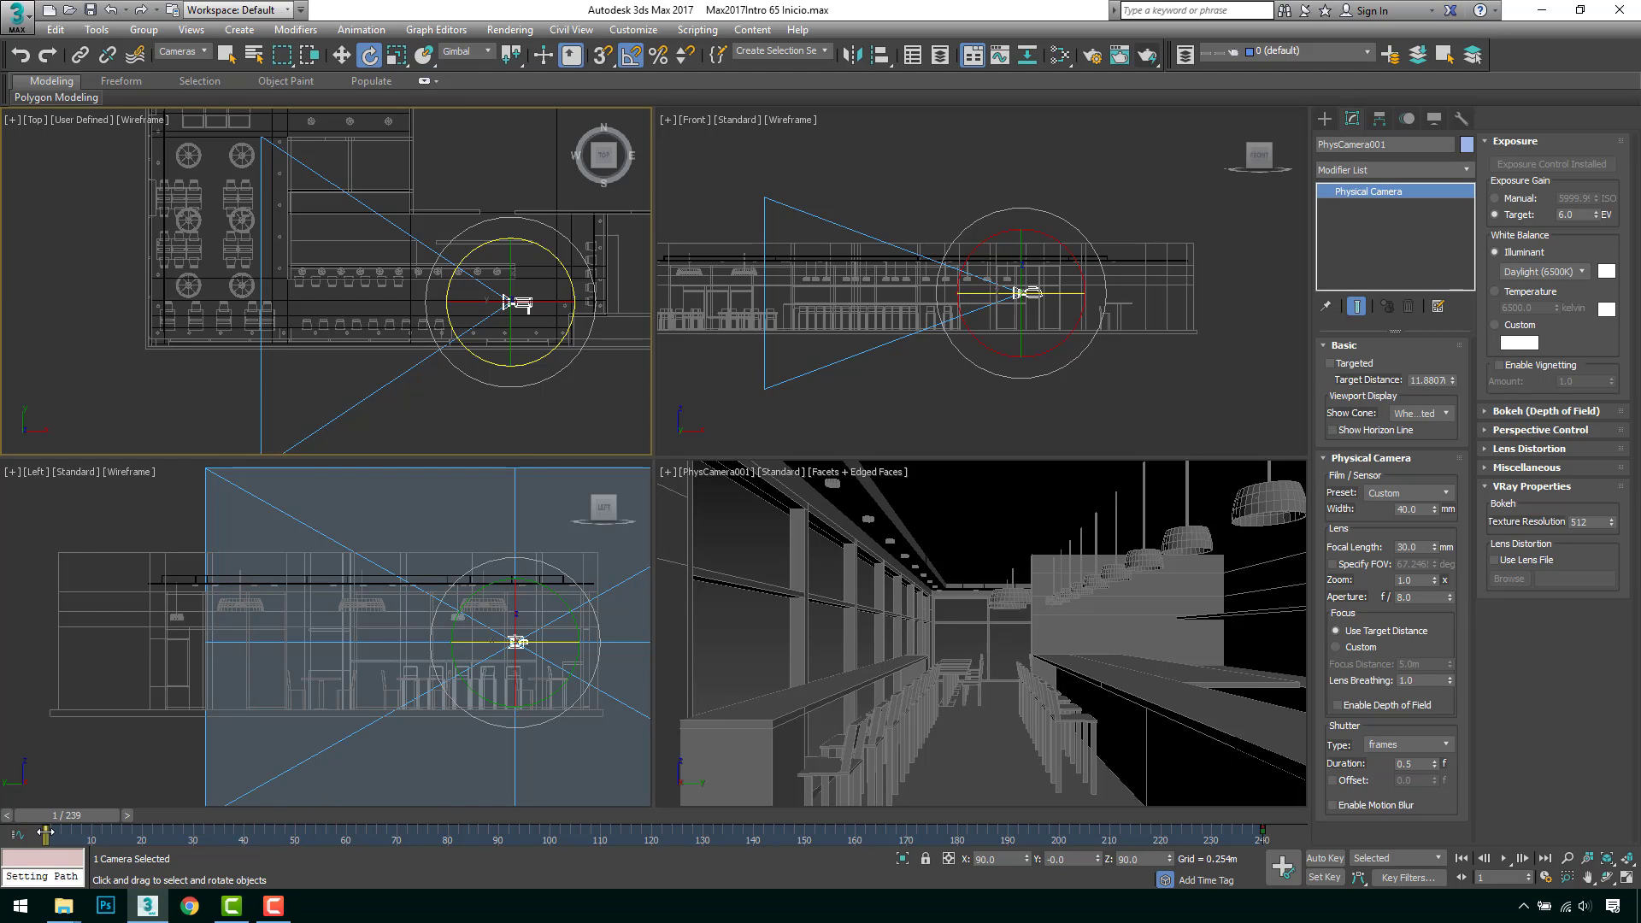
pyautogui.rightClick(45, 832)
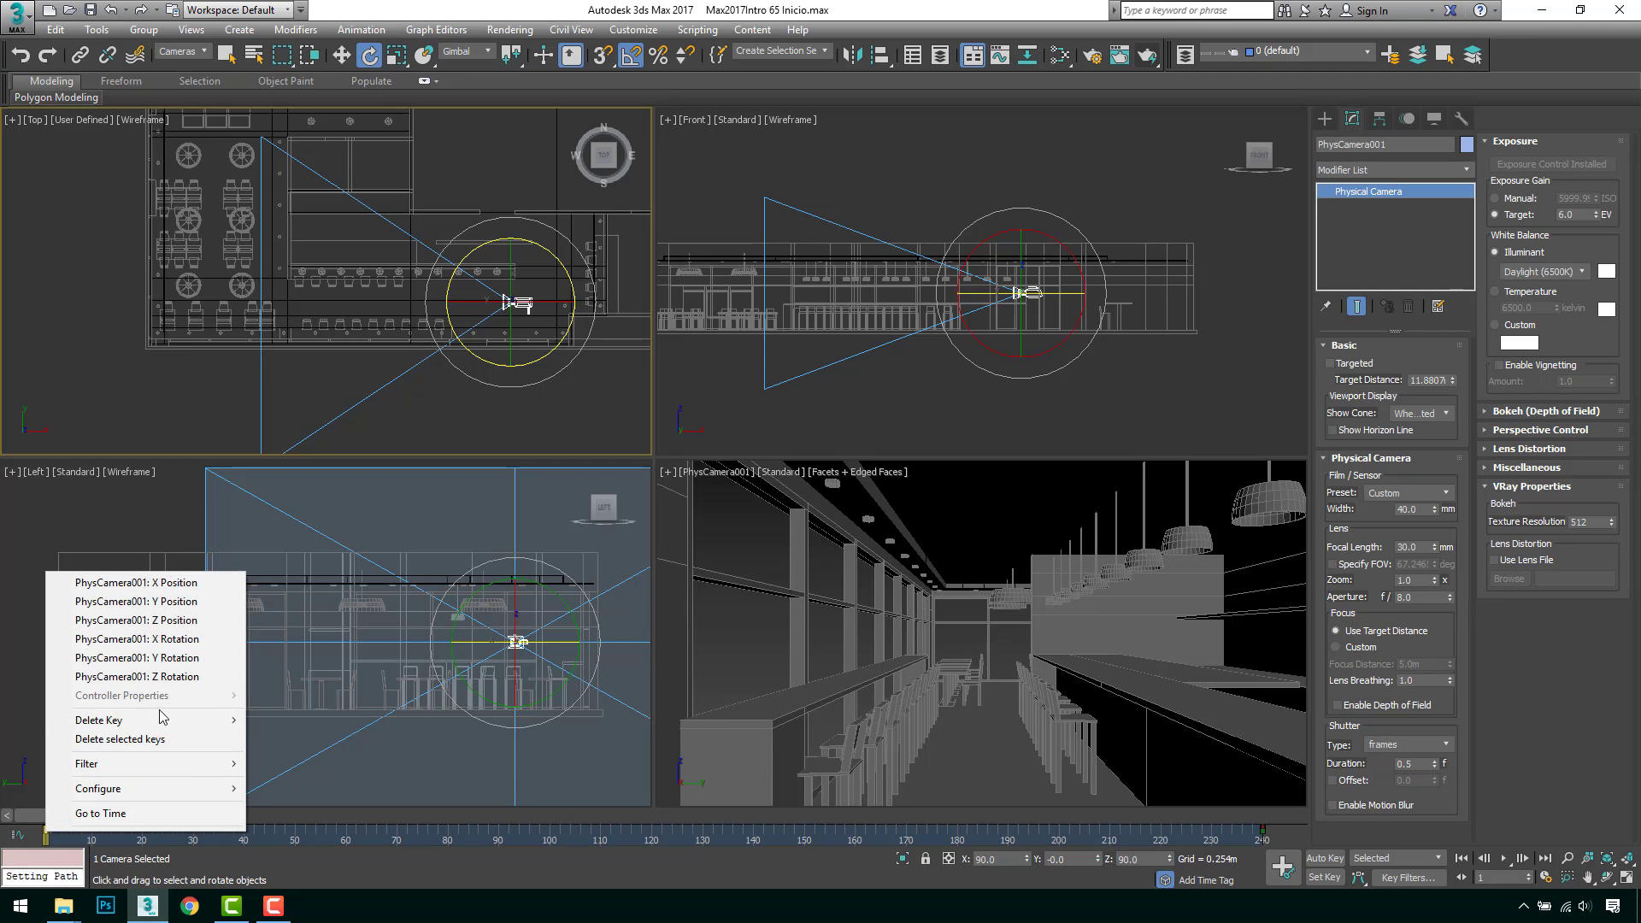
pyautogui.moveTo(167, 725)
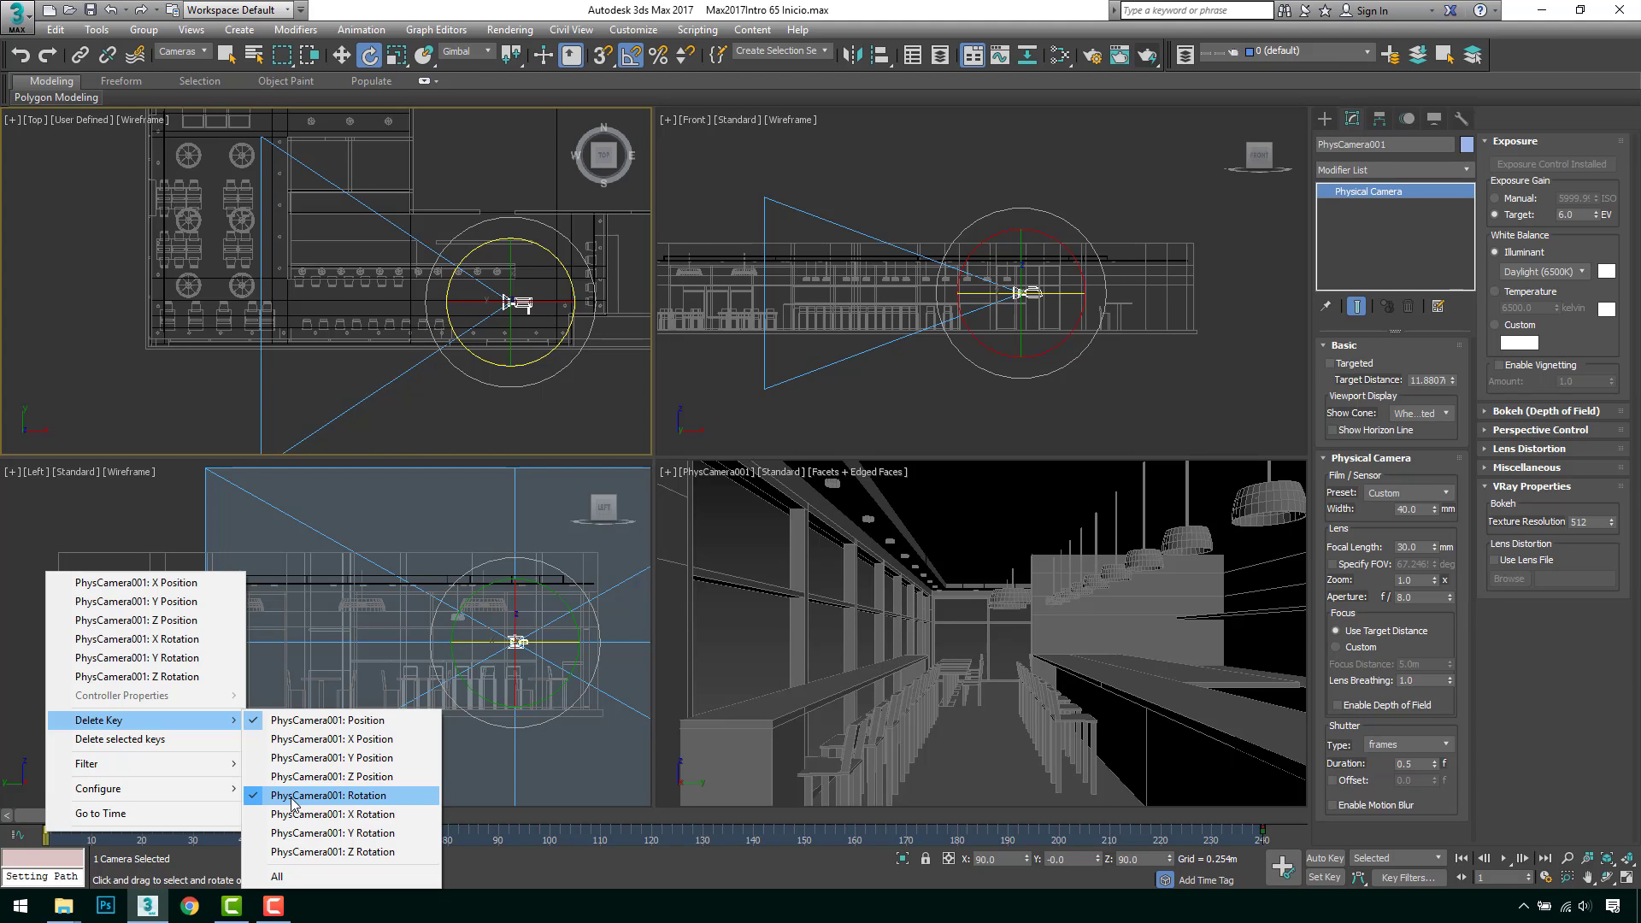
pyautogui.click(261, 796)
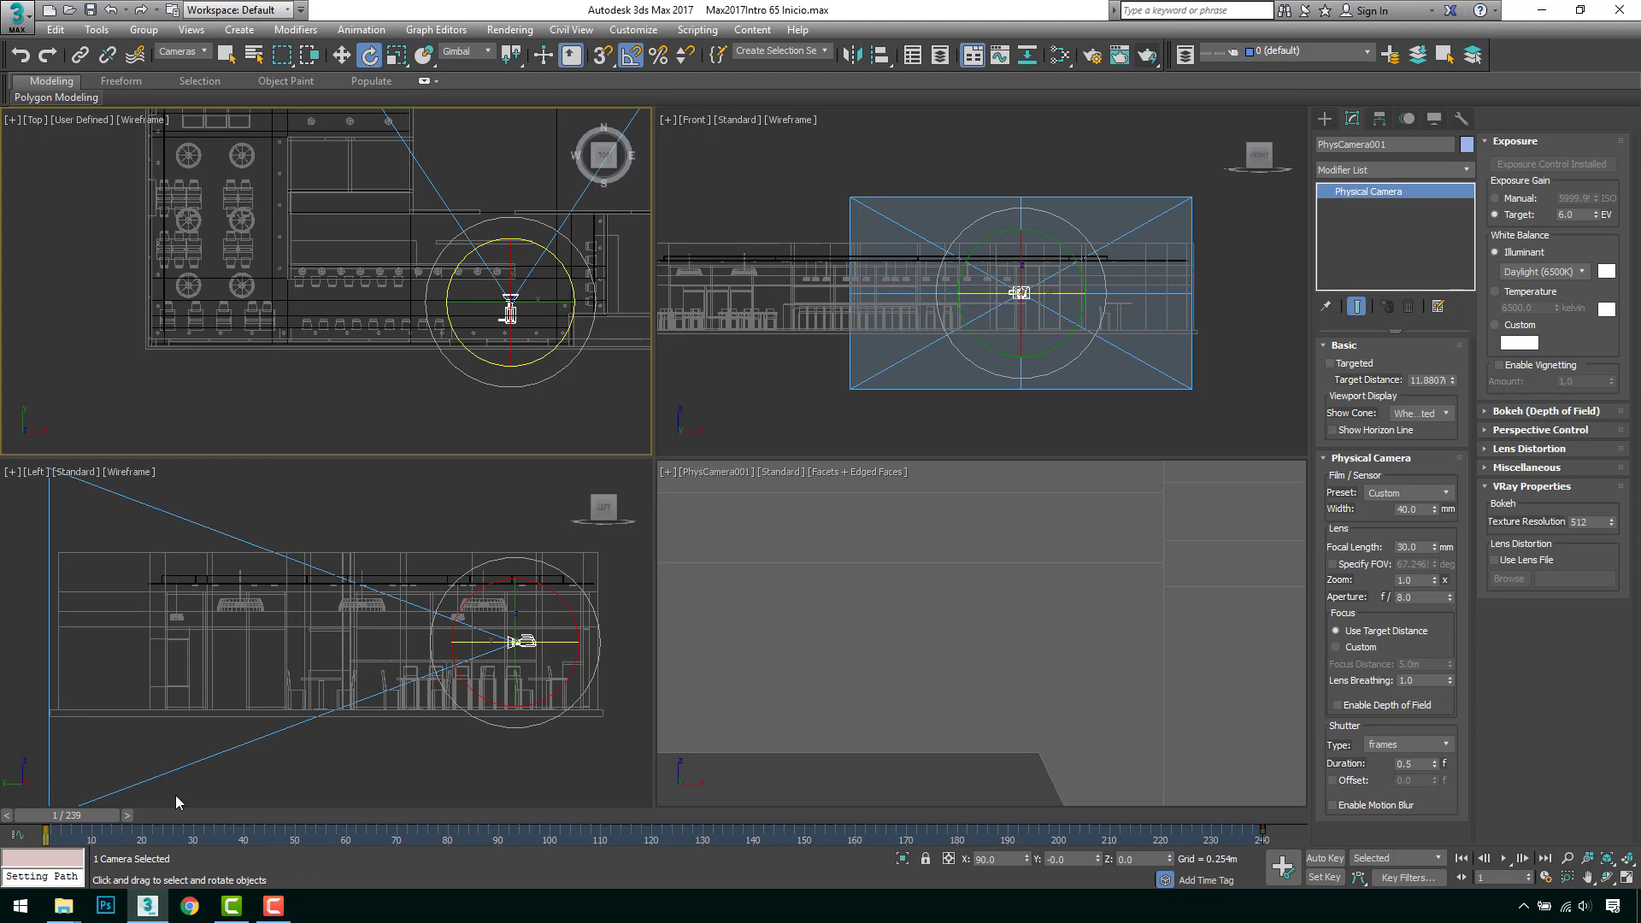
# Step: Rotate the camera 90 degrees counter-clockwise in the Top viewport at frame 1, to a Z rotation of 90
pyautogui.moveTo(81, 816)
pyautogui.mouseDown()
pyautogui.moveTo(726, 816)
pyautogui.moveTo(51, 816)
pyautogui.mouseUp()
pyautogui.press('e')
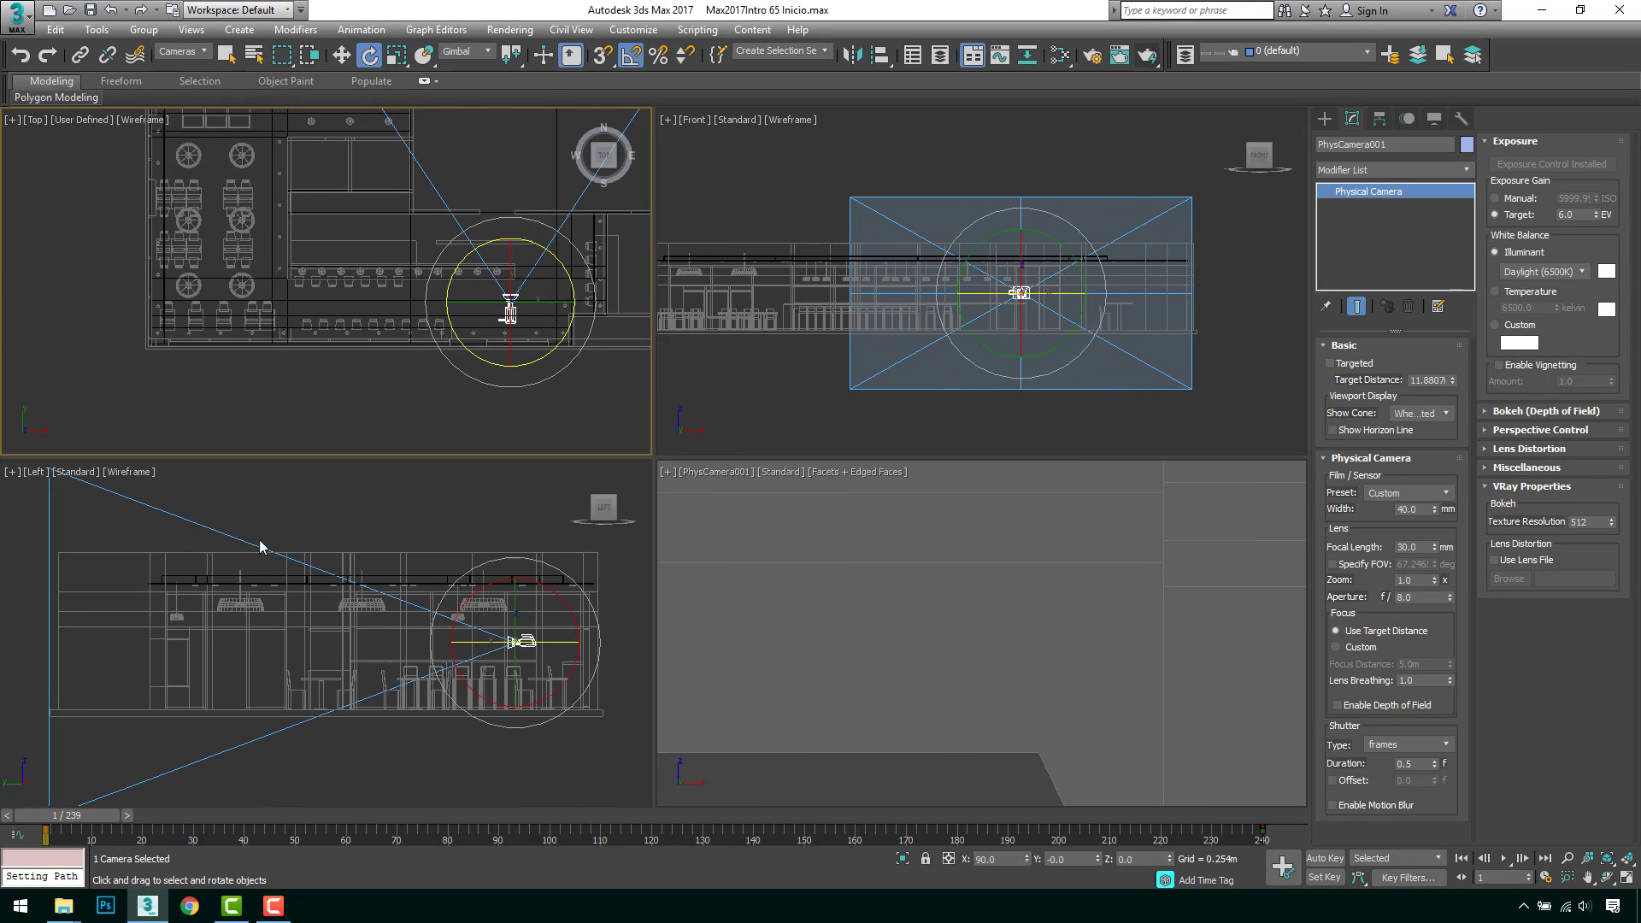
pyautogui.moveTo(570, 279); pyautogui.dragTo(518, 220)
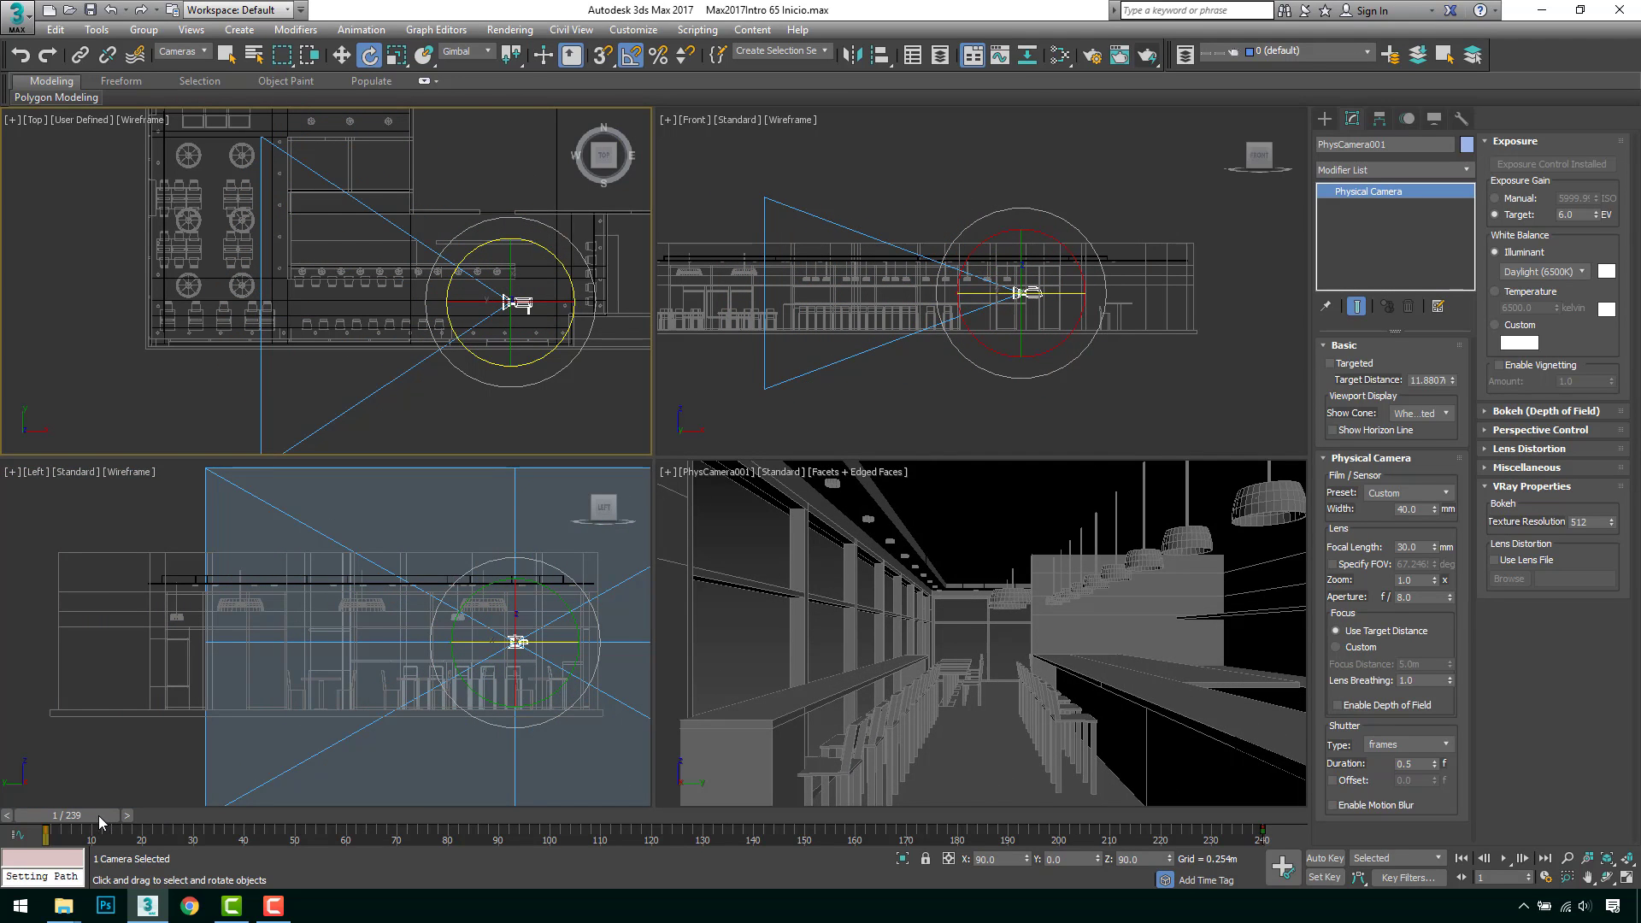
# Step: Check the camera at frame 46 and delete only its Rotation key at frame 240
pyautogui.moveTo(73, 814); pyautogui.dragTo(531, 779)
pyautogui.press('e')
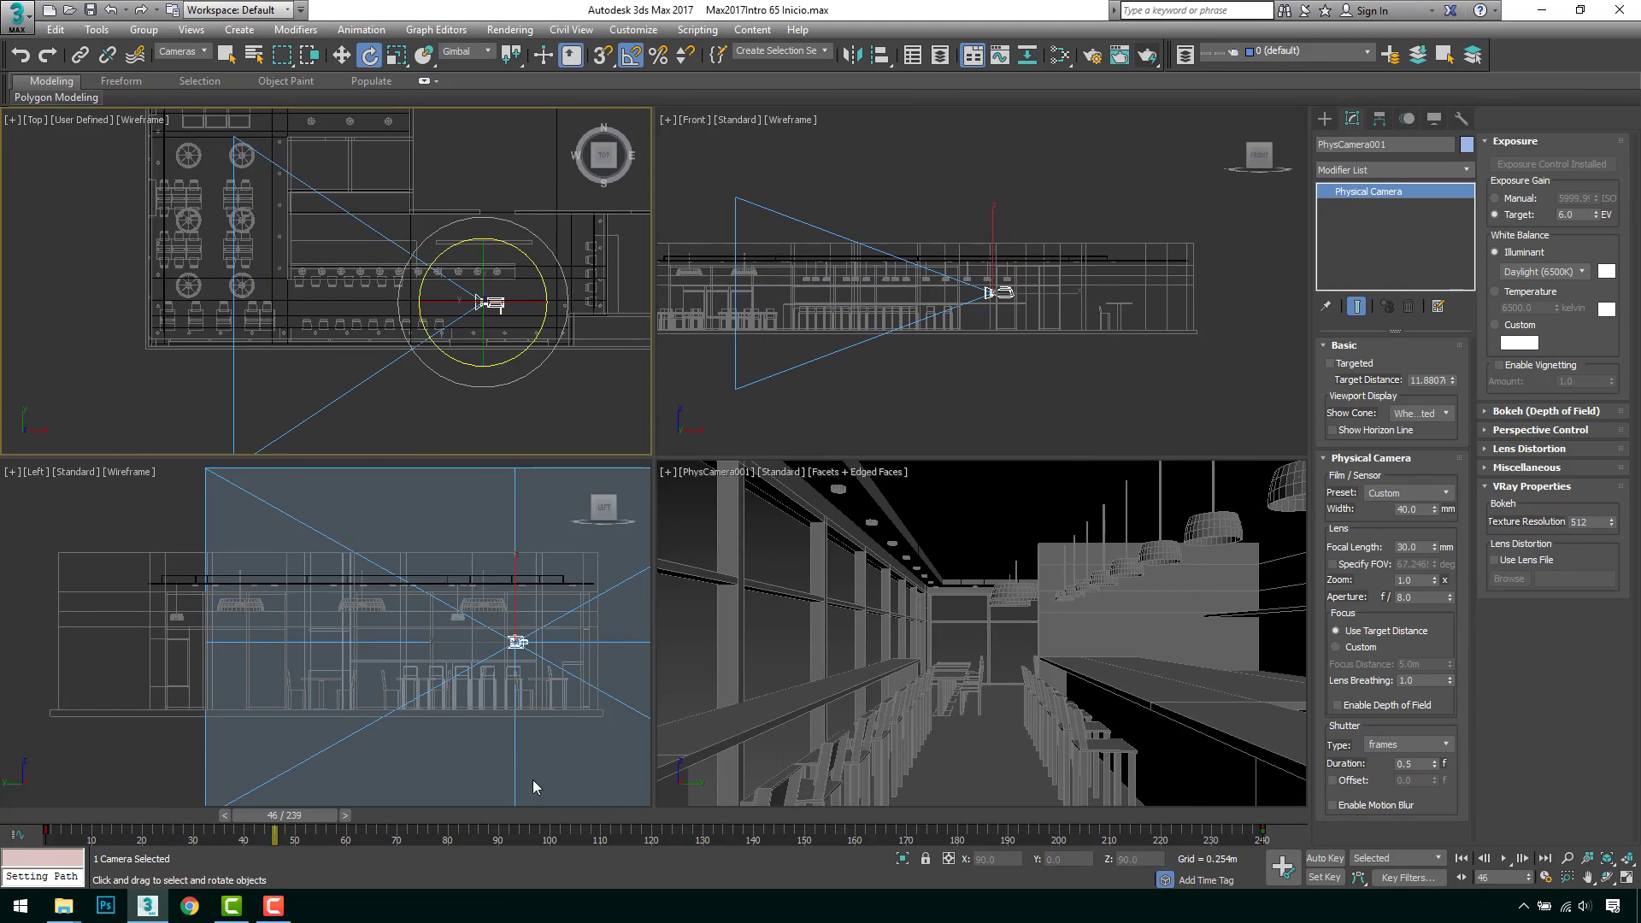
pyautogui.rightClick(1263, 834)
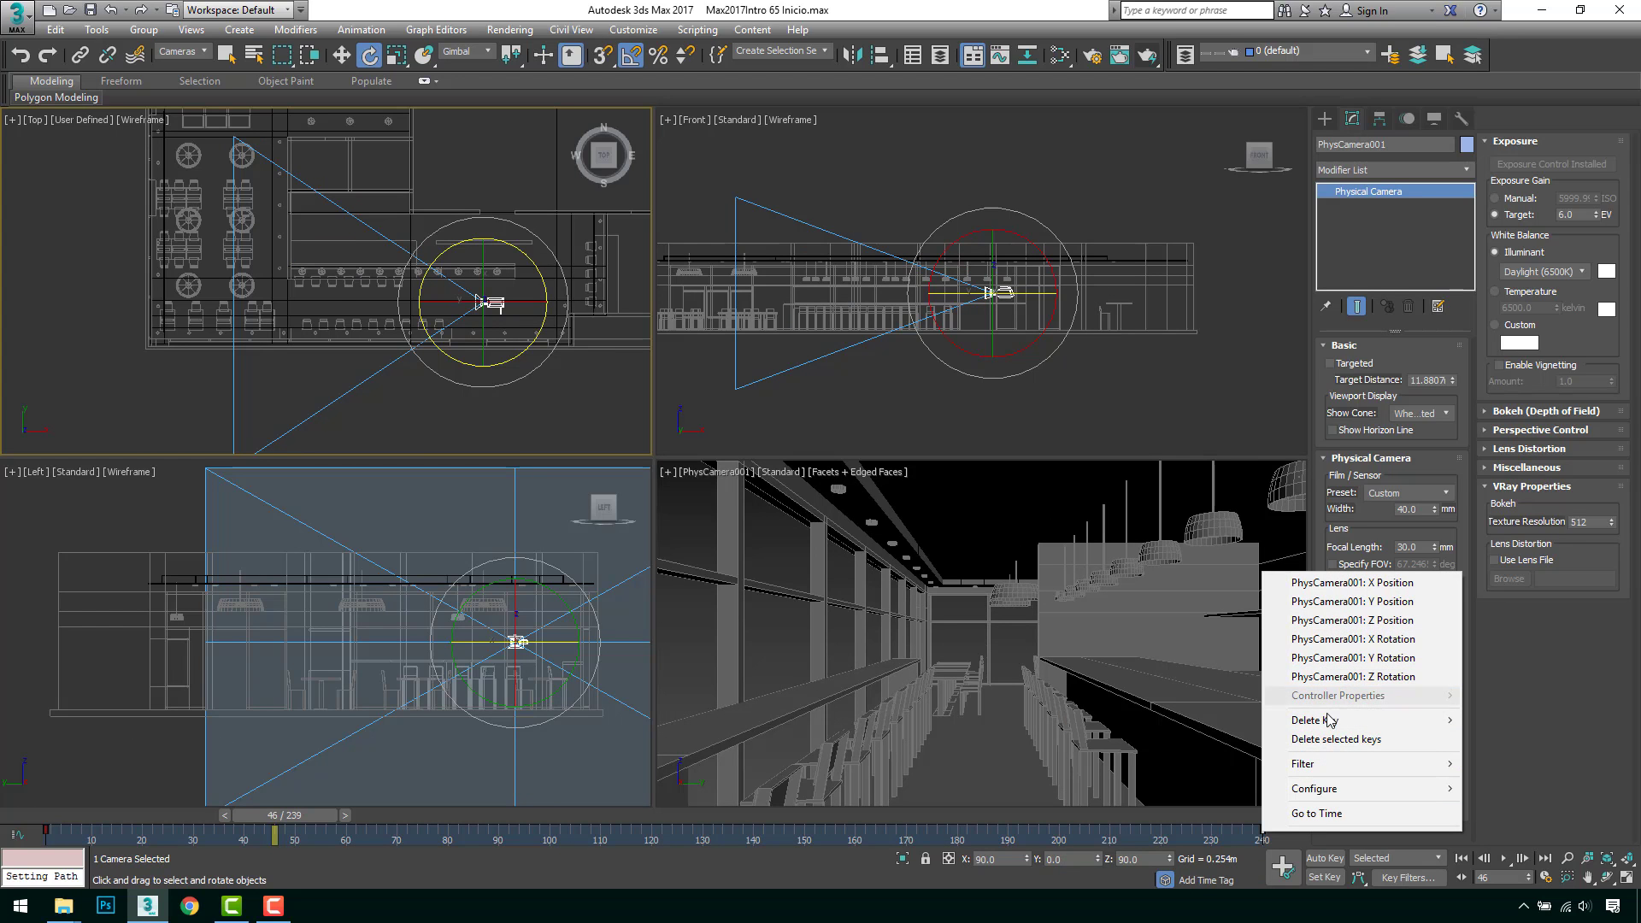
pyautogui.moveTo(1327, 722)
pyautogui.click(1150, 794)
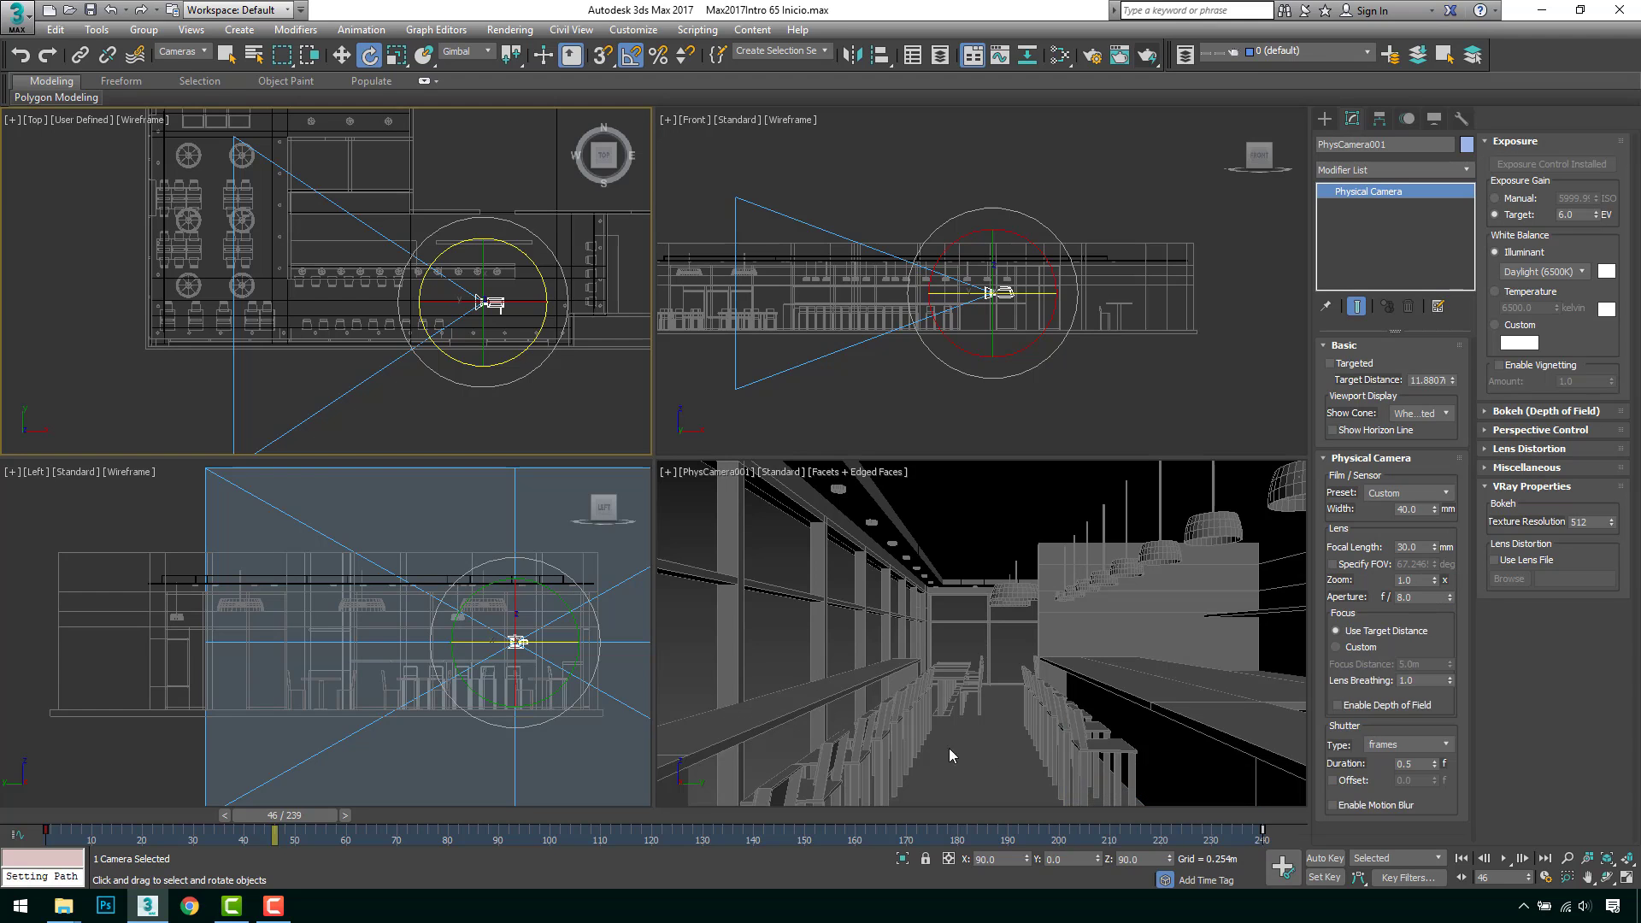
# Step: Key the camera's rotation at frame 120, and at frame 240 rotate it 90 degrees clockwise in the Top viewport
pyautogui.moveTo(293, 823); pyautogui.dragTo(659, 877)
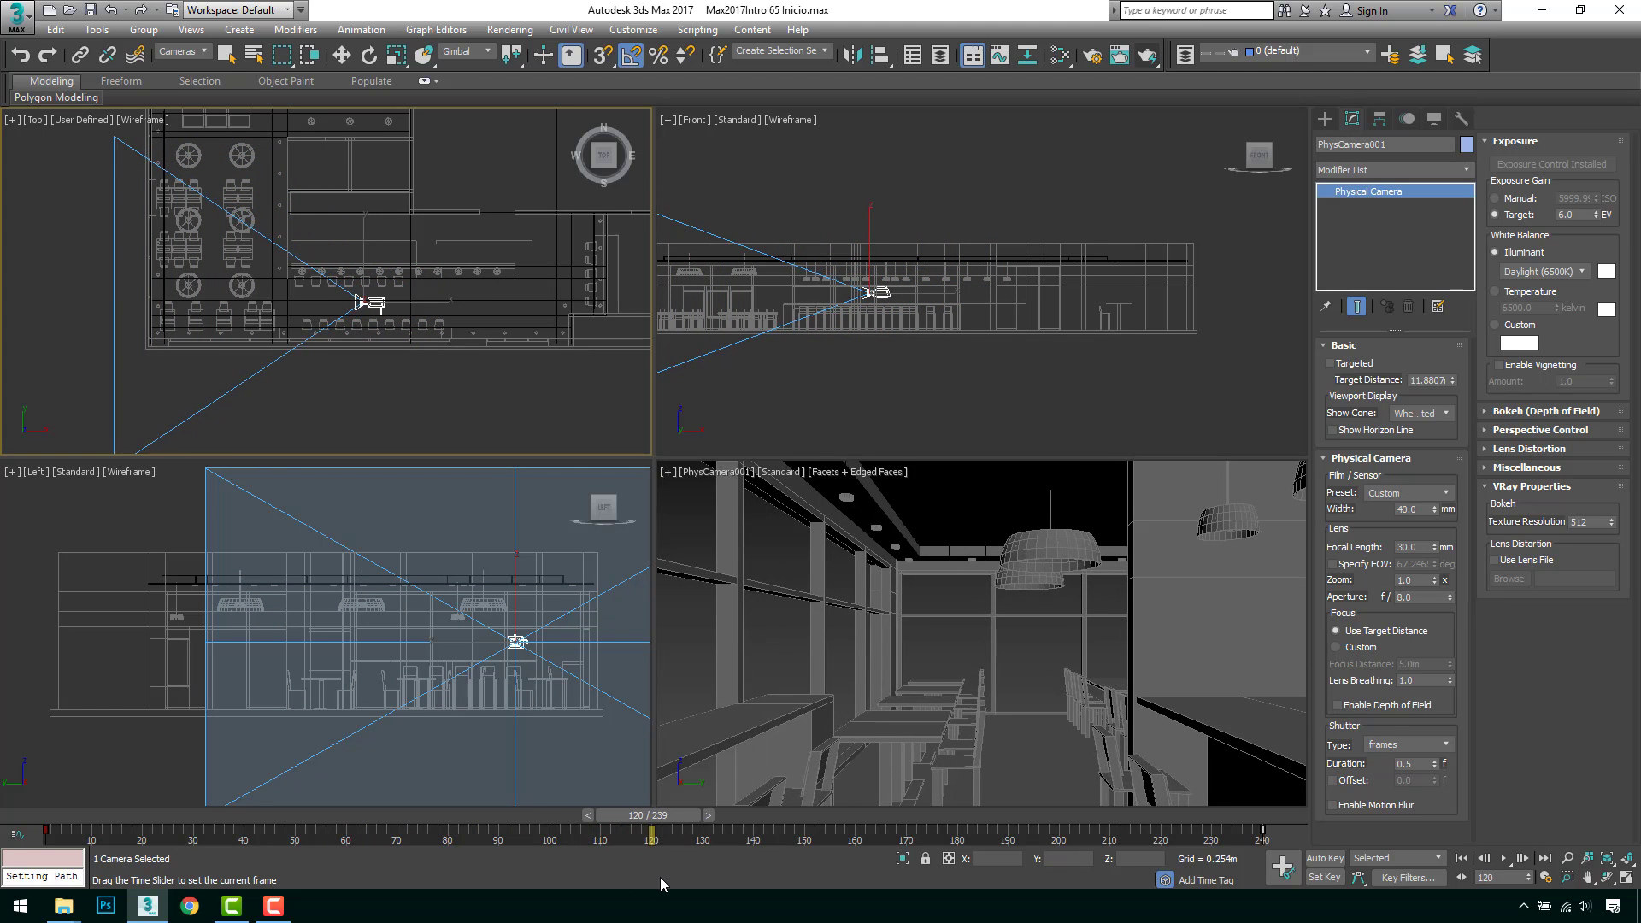
pyautogui.press('e')
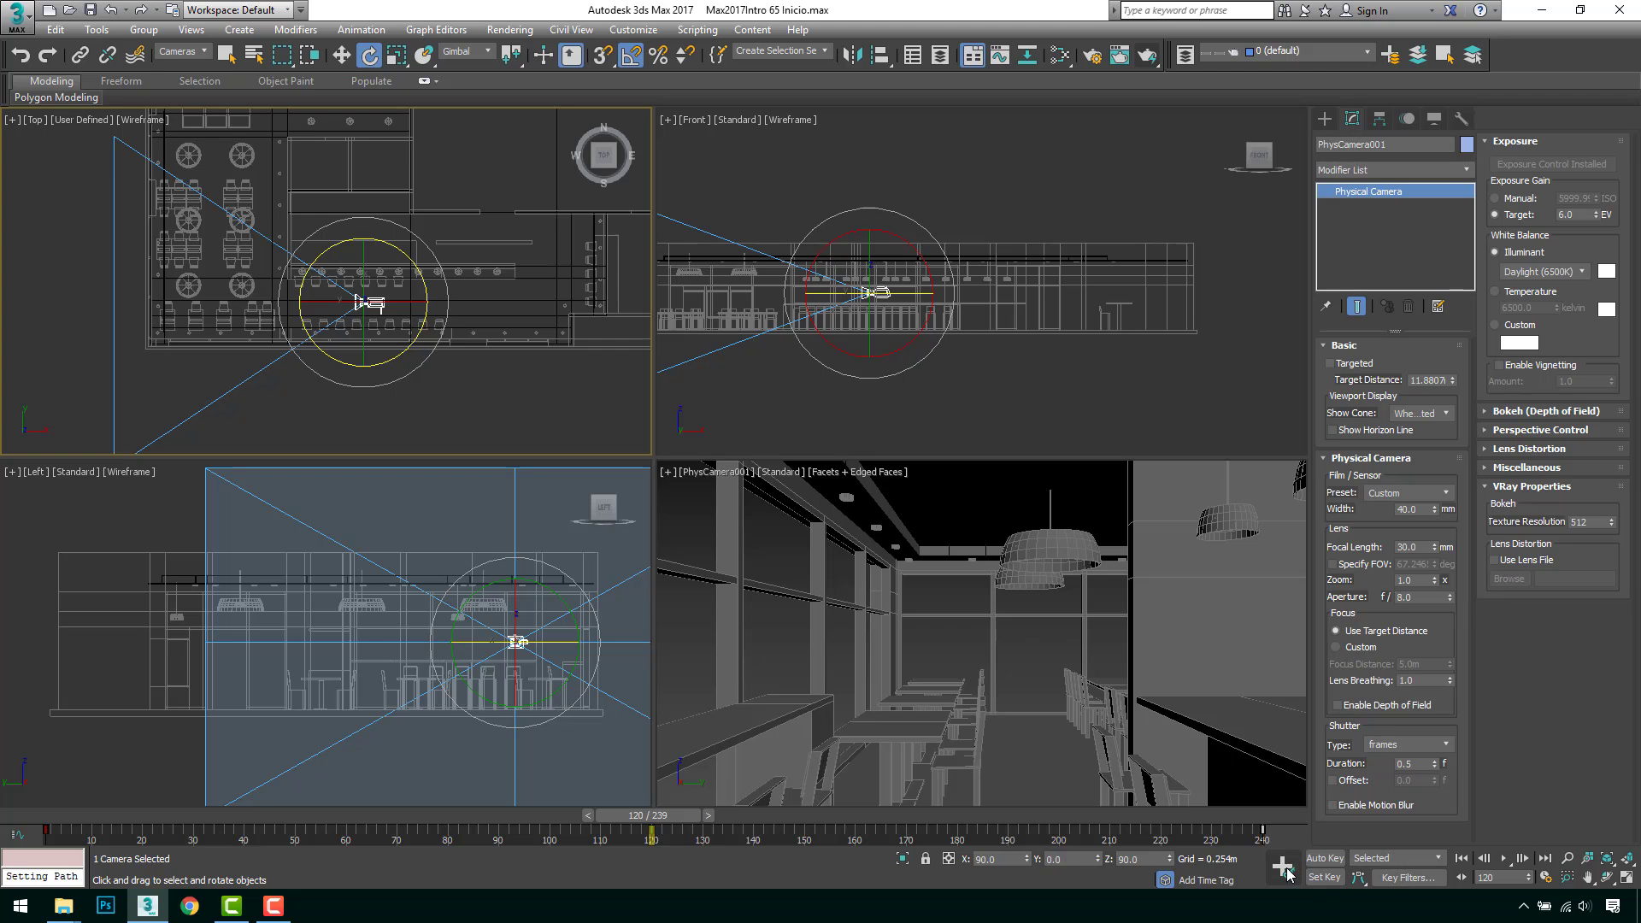
pyautogui.moveTo(669, 822); pyautogui.dragTo(1260, 871)
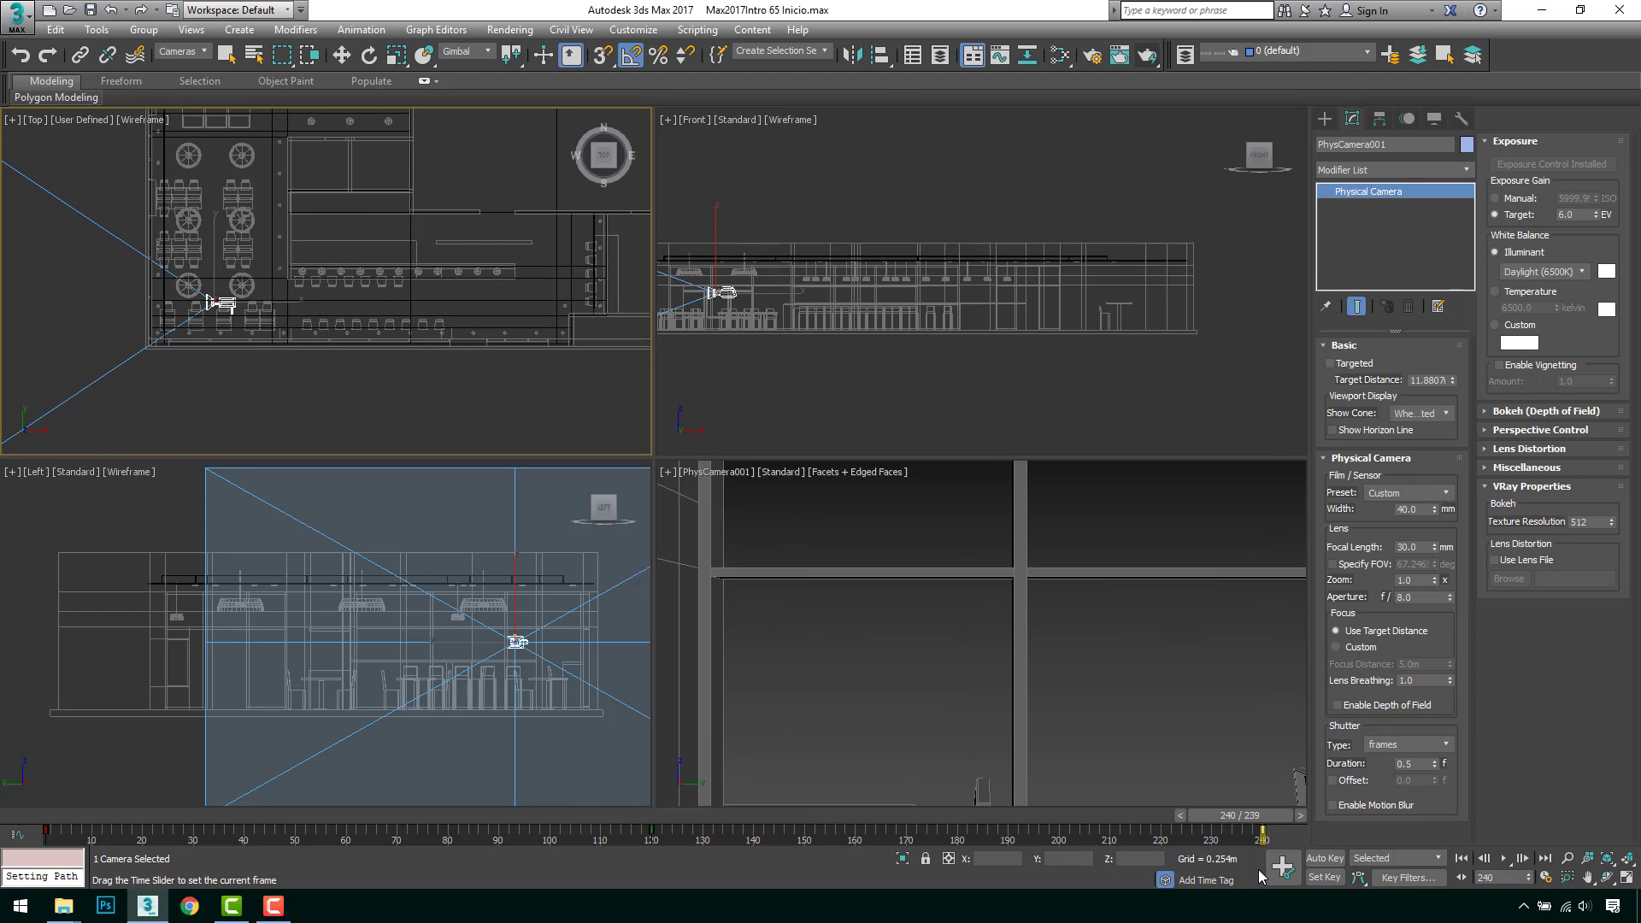
pyautogui.press('e')
pyautogui.moveTo(241, 250); pyautogui.dragTo(311, 290)
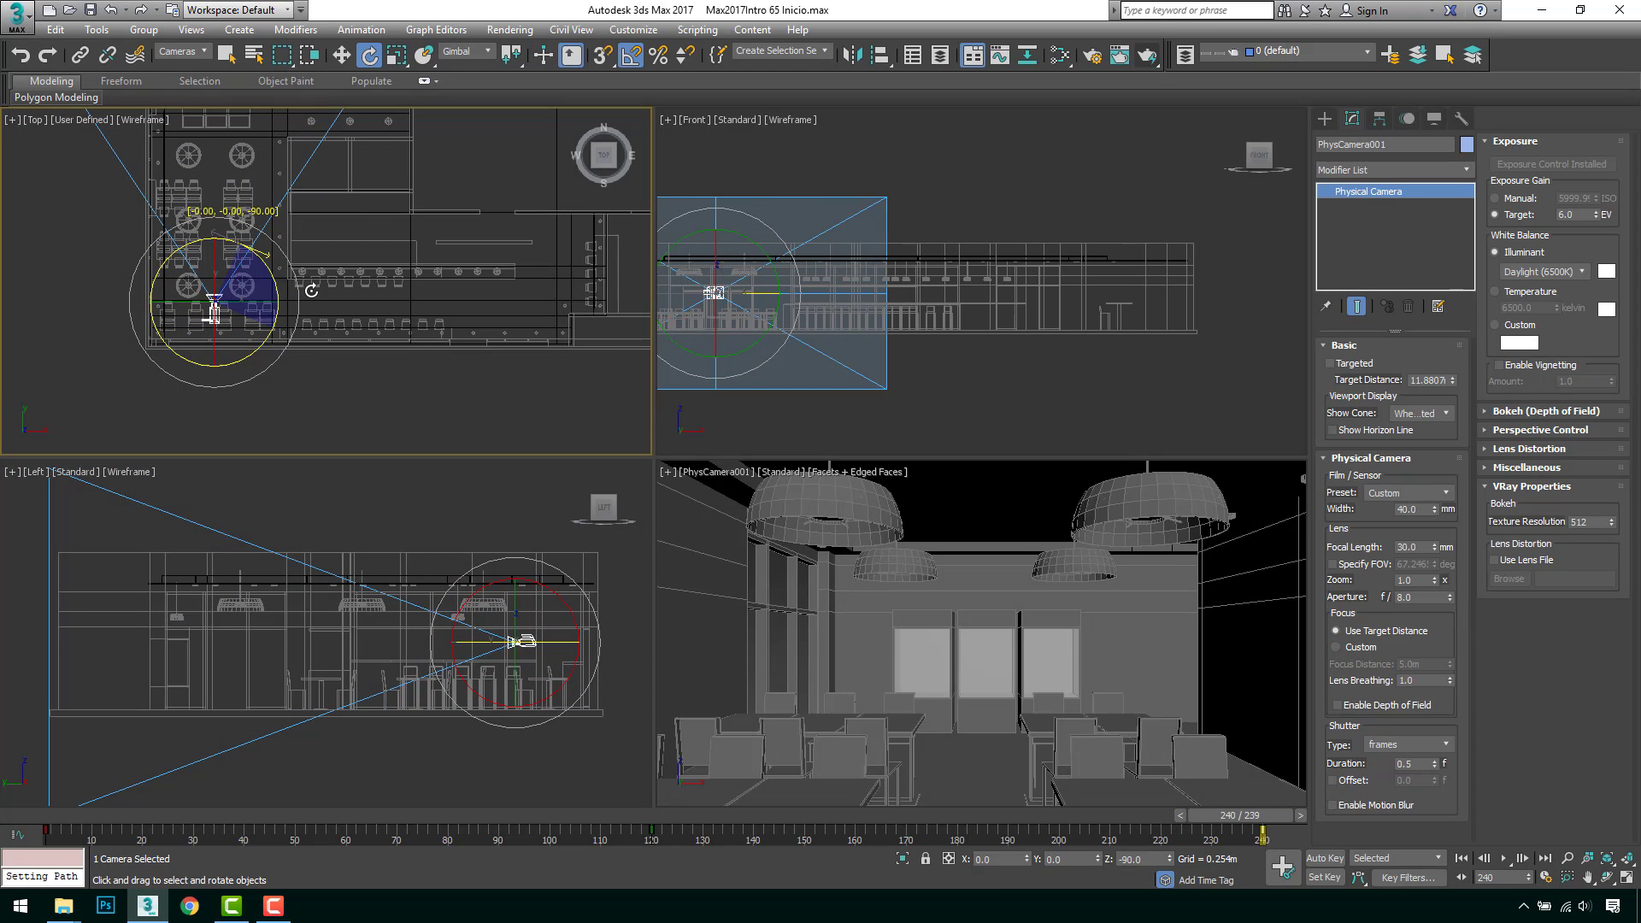
pyautogui.moveTo(311, 290); pyautogui.dragTo(311, 291)
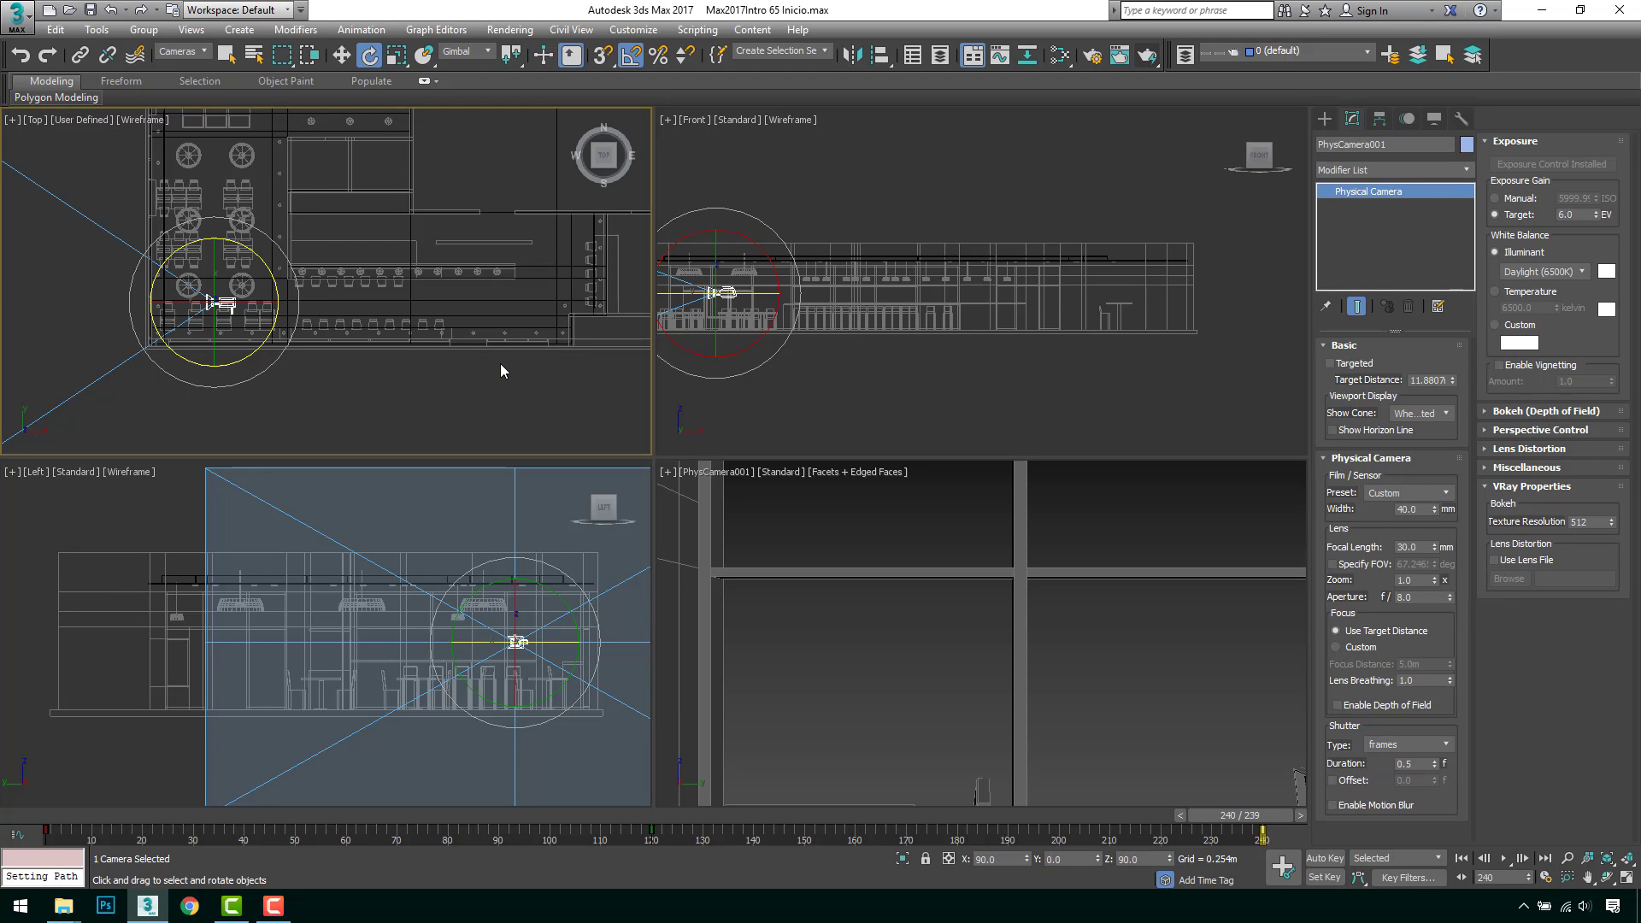
# Step: At frame 130, turn on Set Key, check that the key filters include only Rotation, and key the camera's rotation
pyautogui.moveTo(1217, 822); pyautogui.dragTo(685, 790)
pyautogui.press('e')
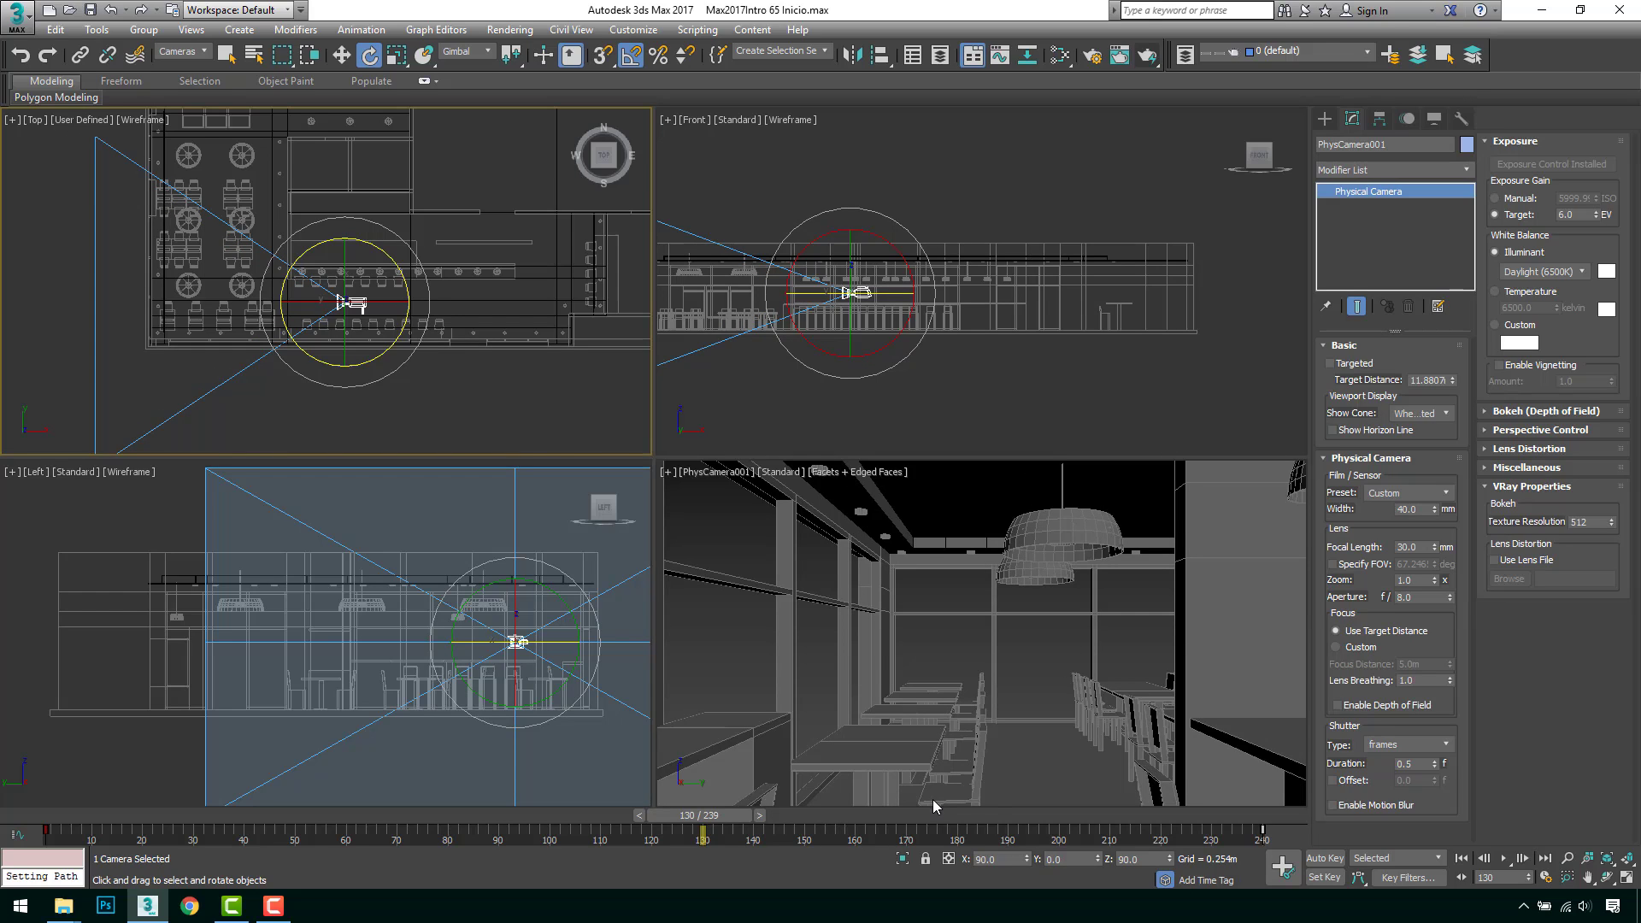
pyautogui.click(1309, 879)
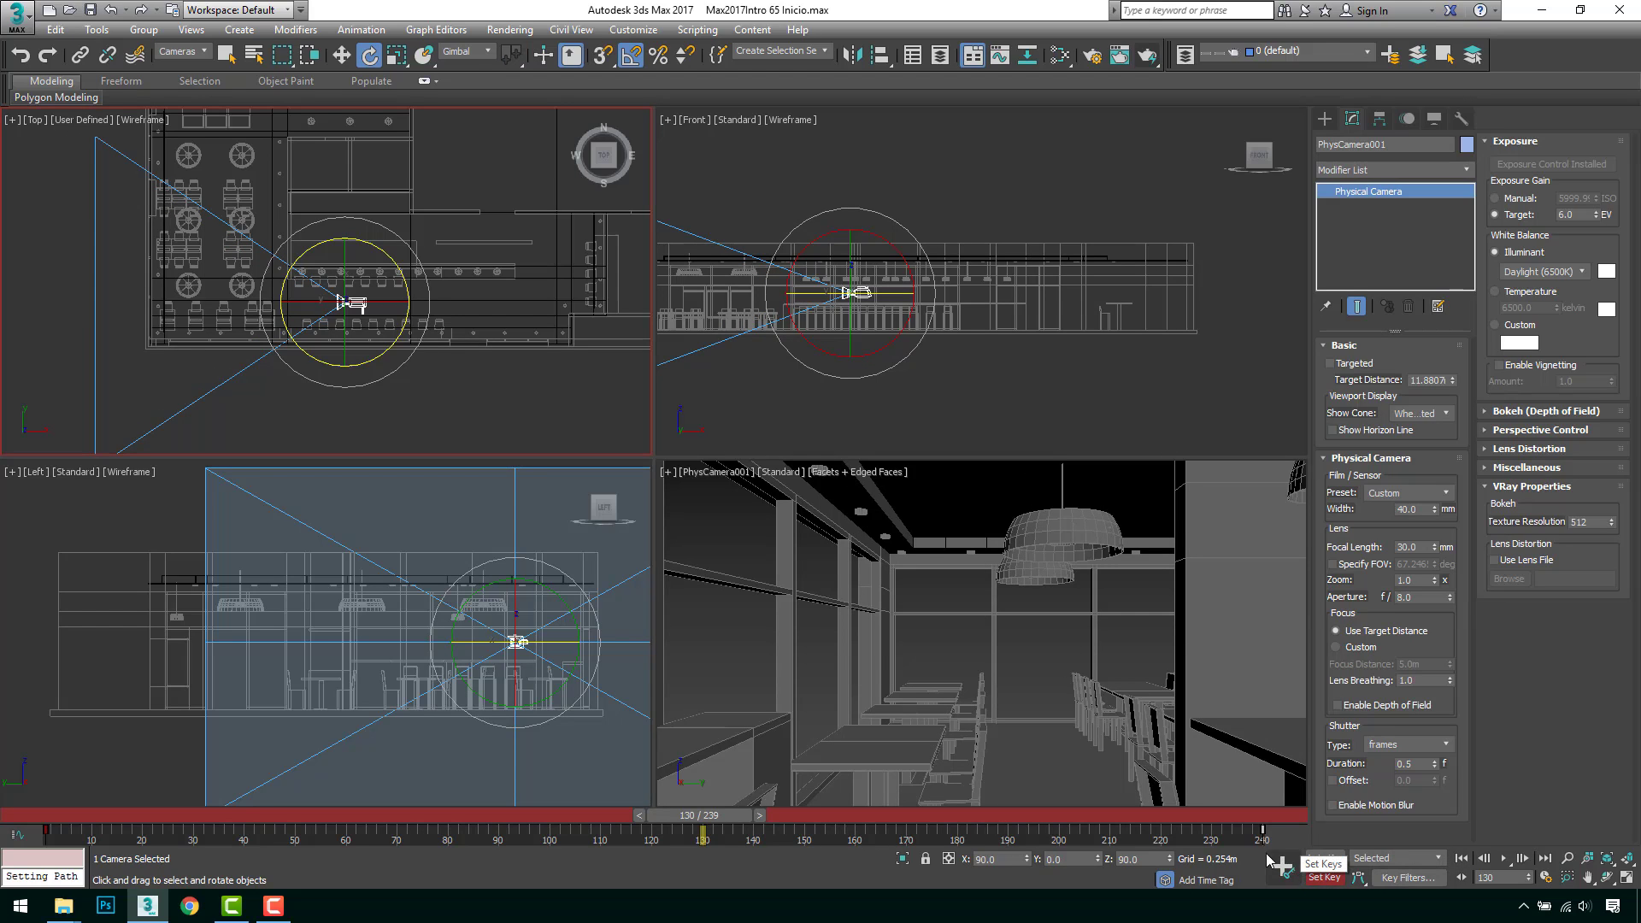
pyautogui.click(1406, 878)
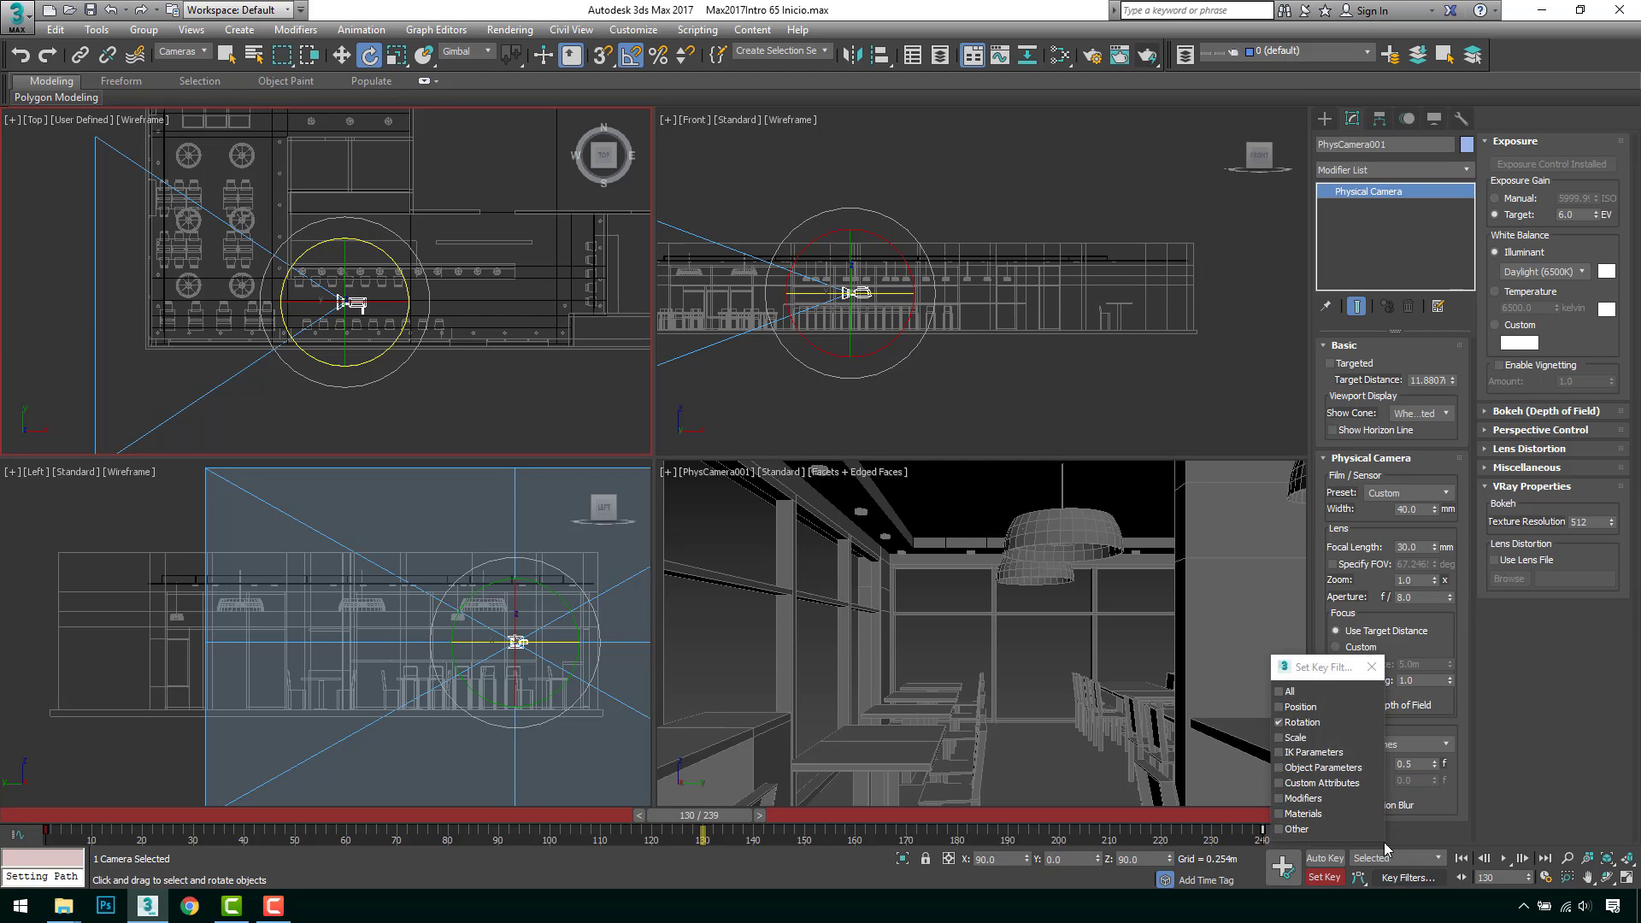
pyautogui.click(1372, 667)
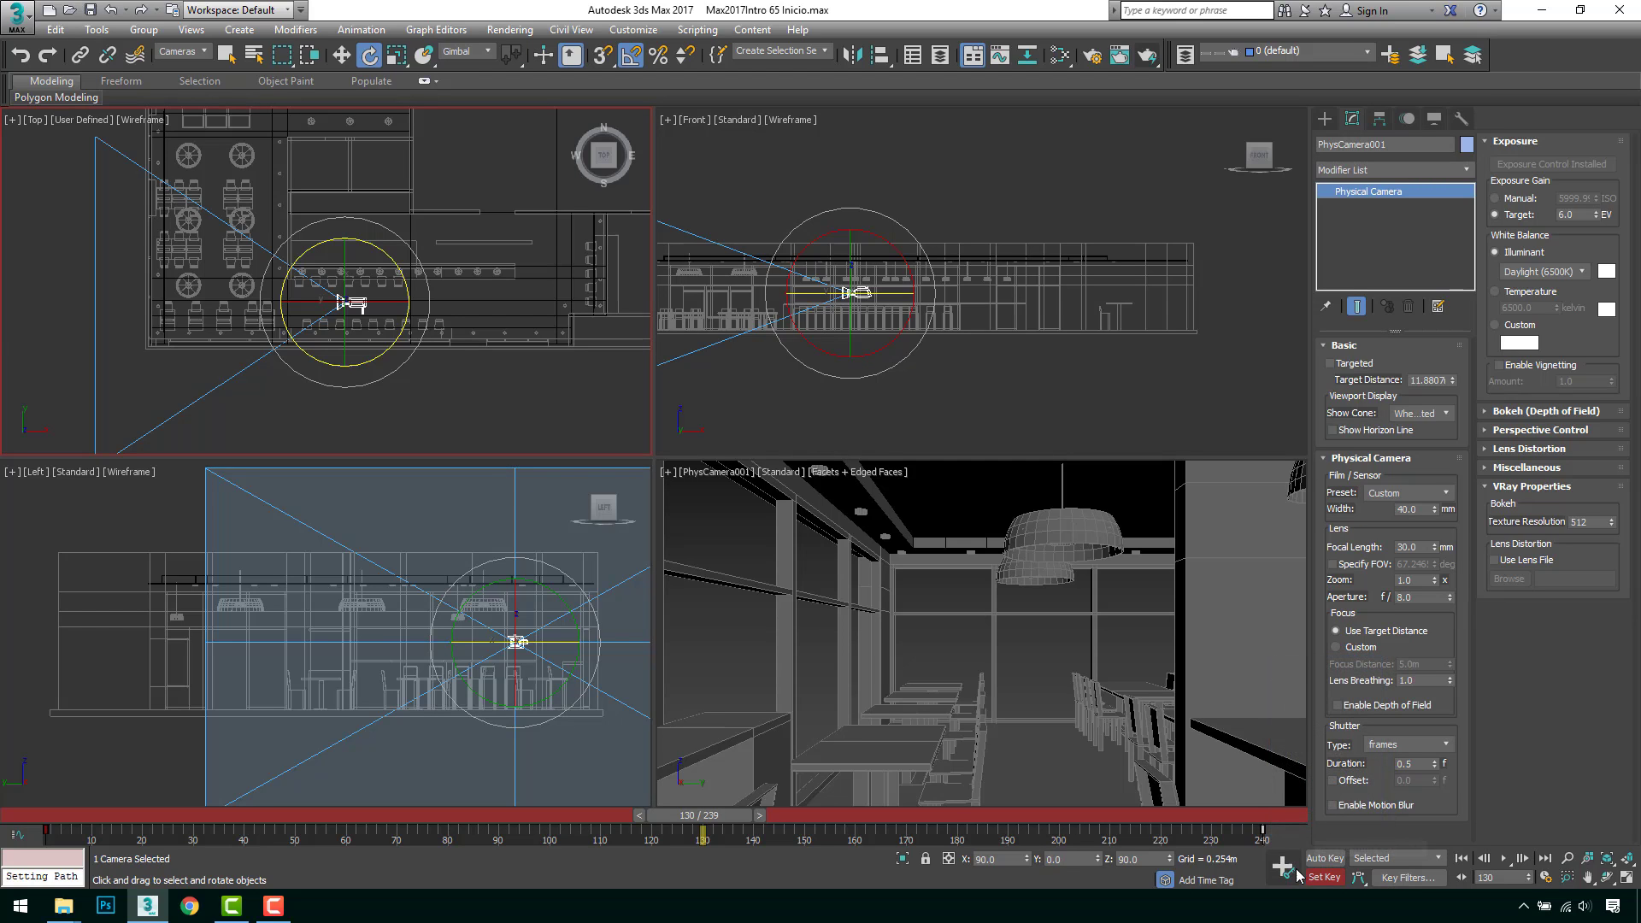
# Step: Key a 90-degree clockwise camera rotation in the Top viewport at frame 240, to a Z rotation of 0, and turn off Set Key
pyautogui.moveTo(706, 822); pyautogui.dragTo(957, 820)
pyautogui.press('End')
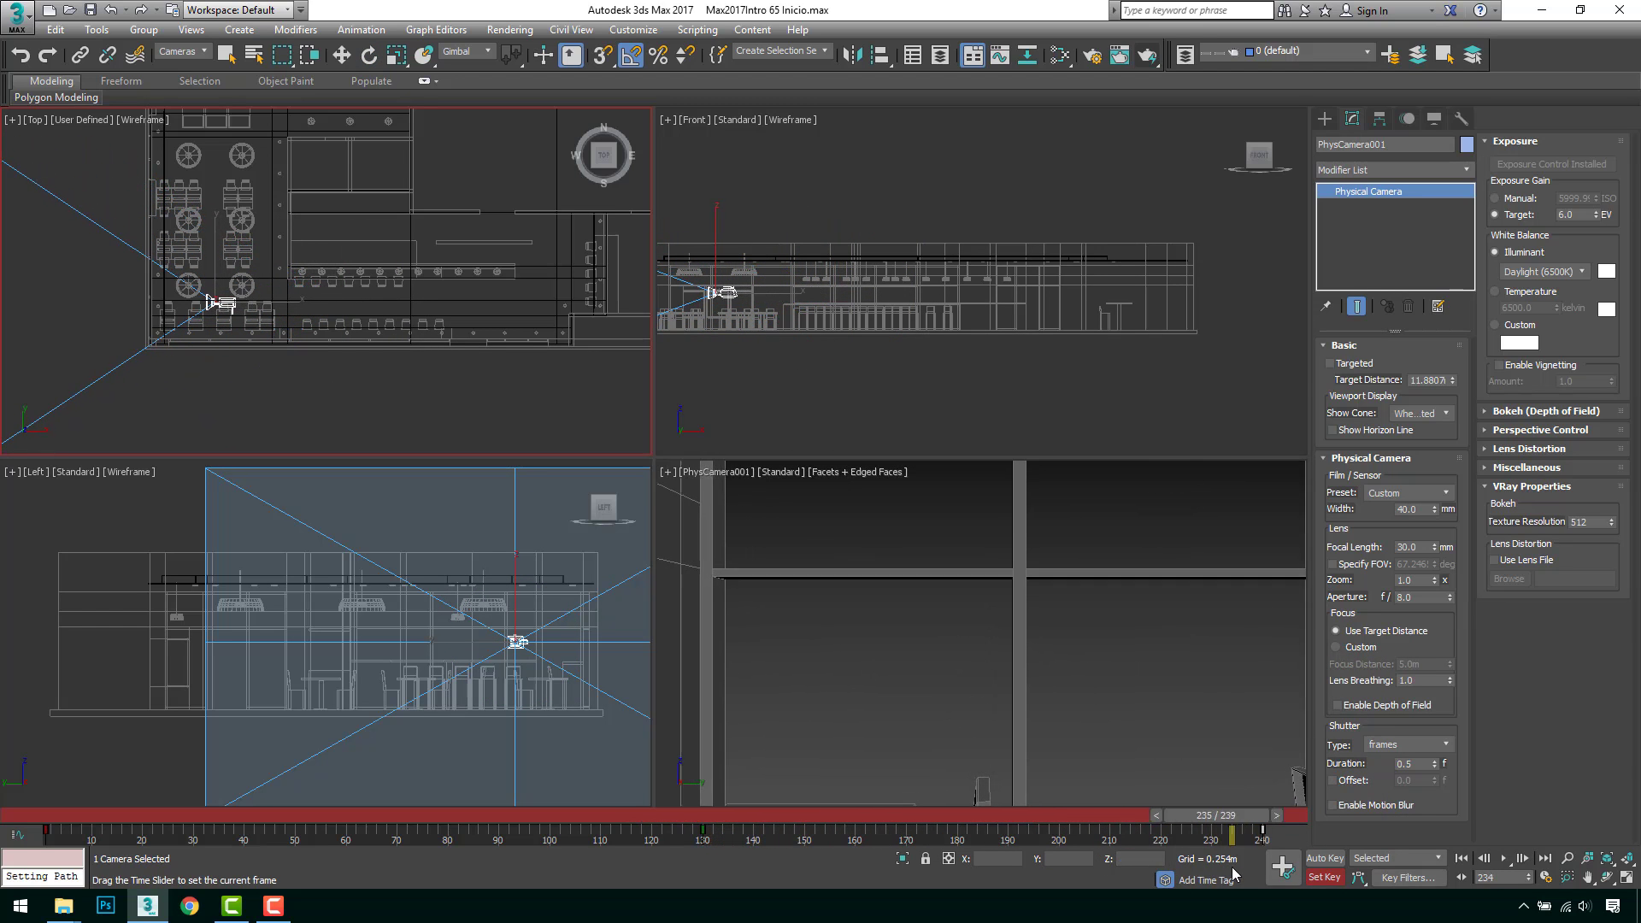
pyautogui.press('e')
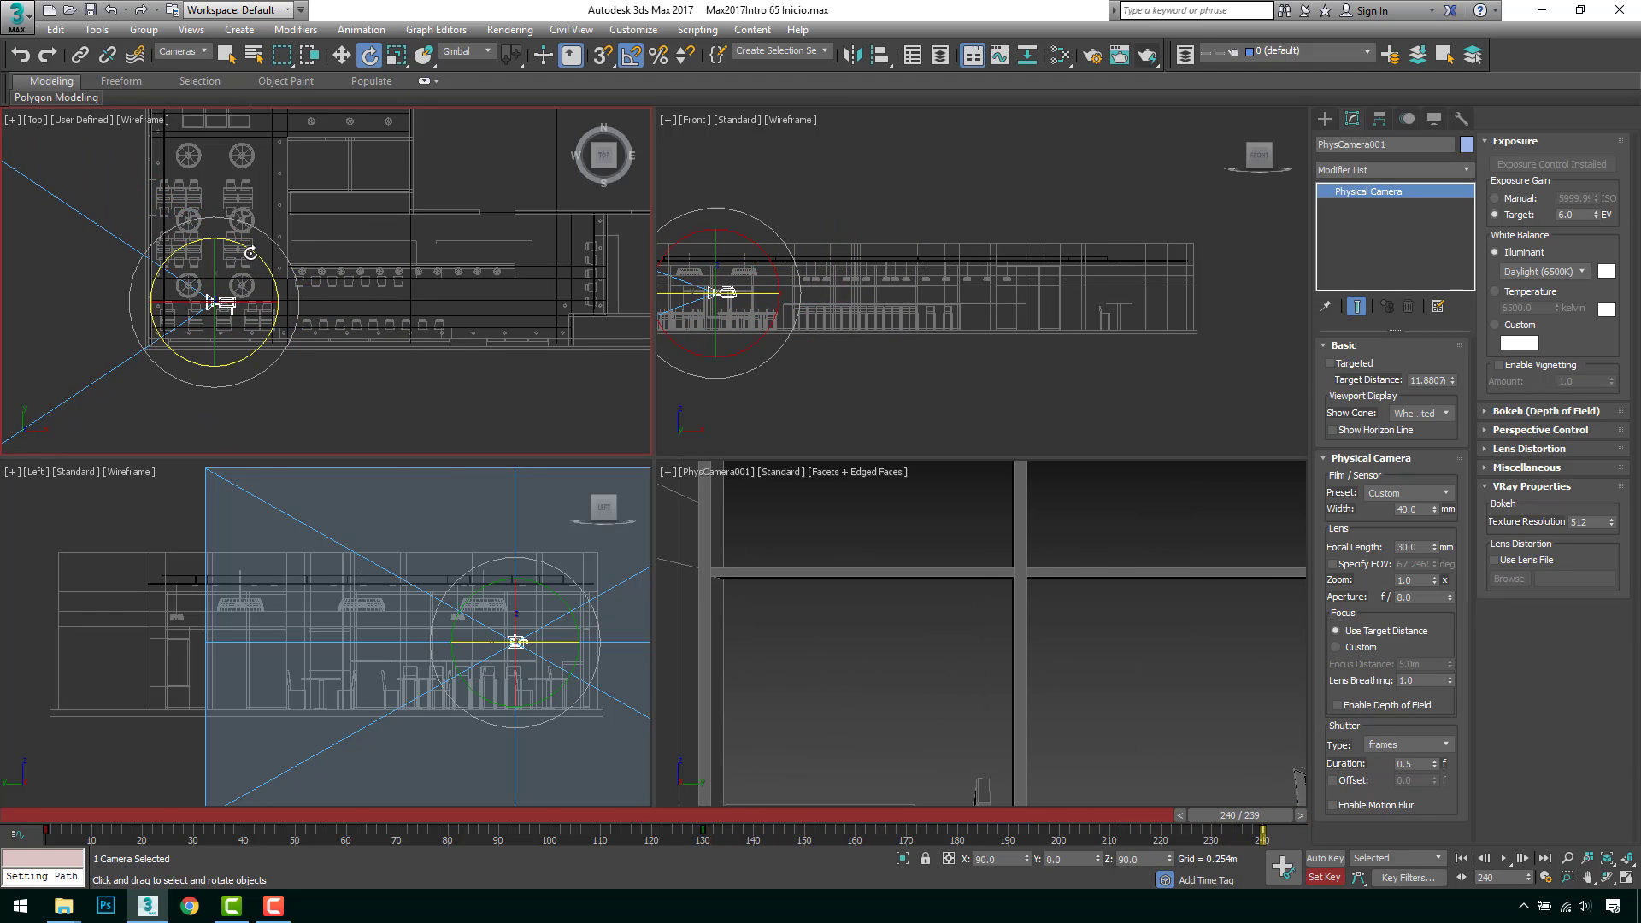
pyautogui.moveTo(250, 253); pyautogui.dragTo(310, 298)
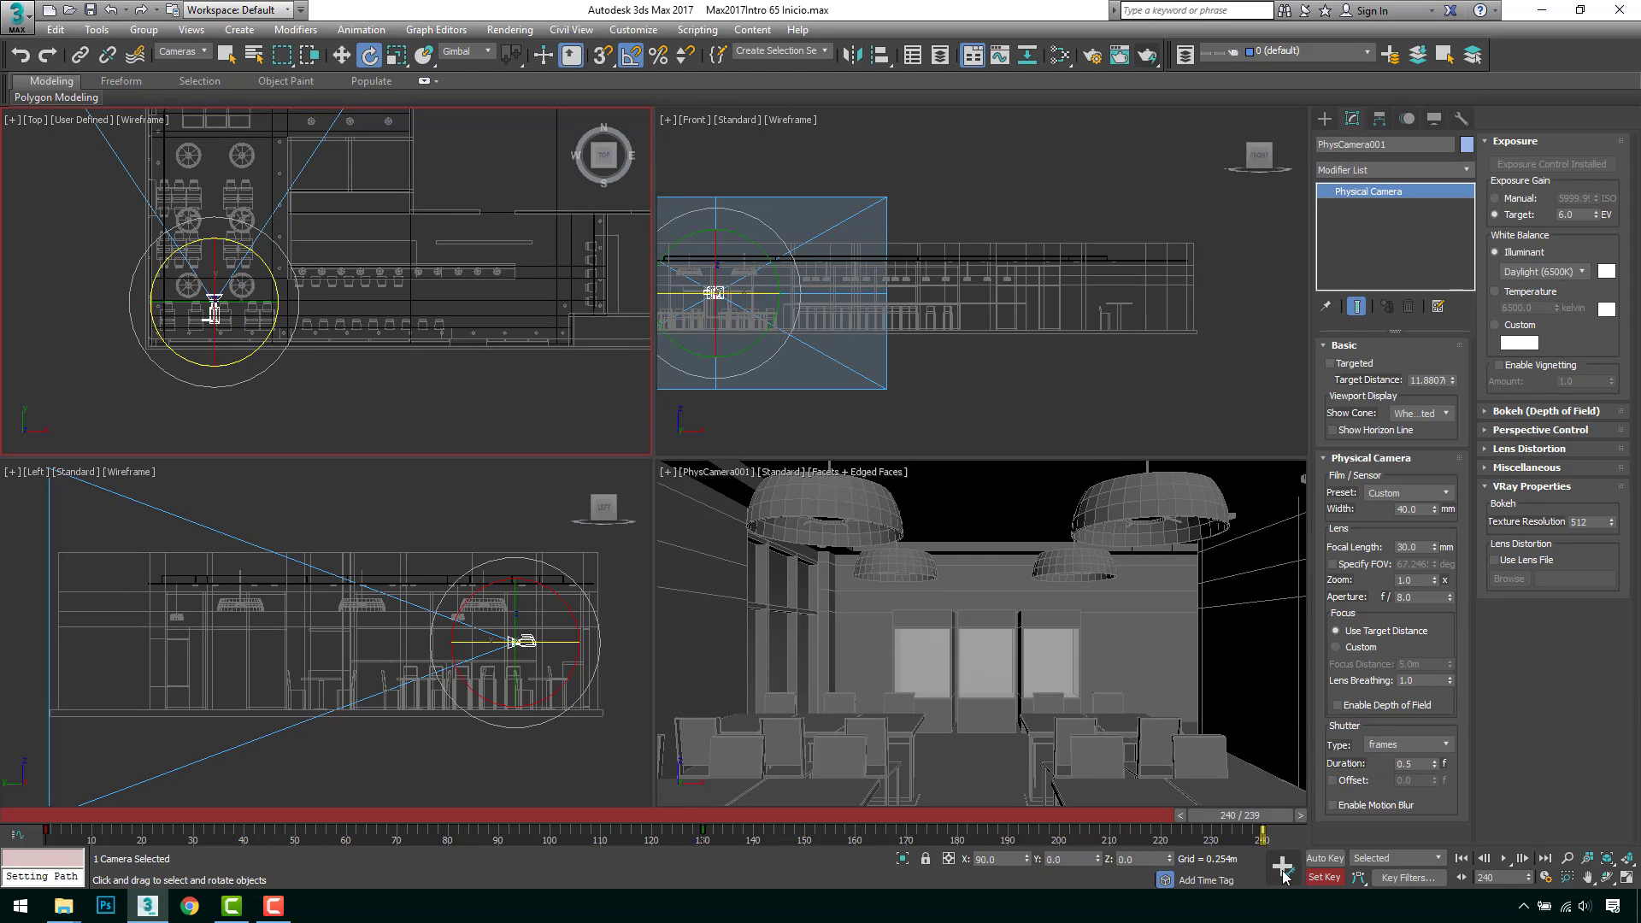
pyautogui.click(1321, 877)
# Step: Select the camera's rotation key at frame 130 on the timeline
pyautogui.moveTo(678, 831); pyautogui.dragTo(726, 841)
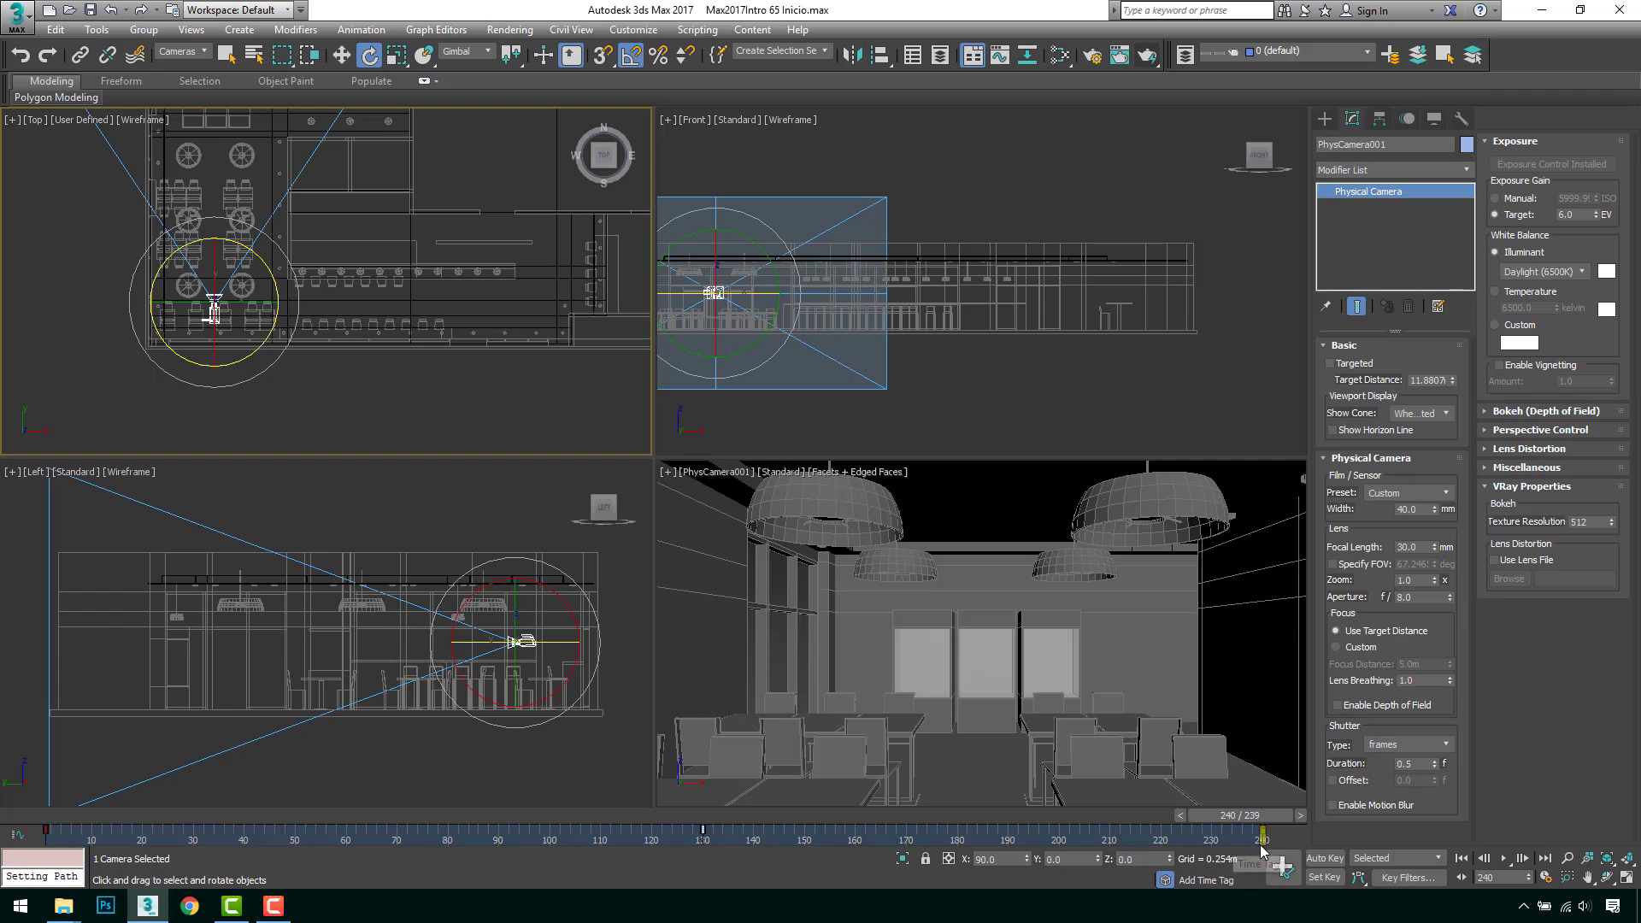
# Step: Play back the camera animation, stop it and return to frame 1, leaving Set Key turned off
pyautogui.click(1503, 858)
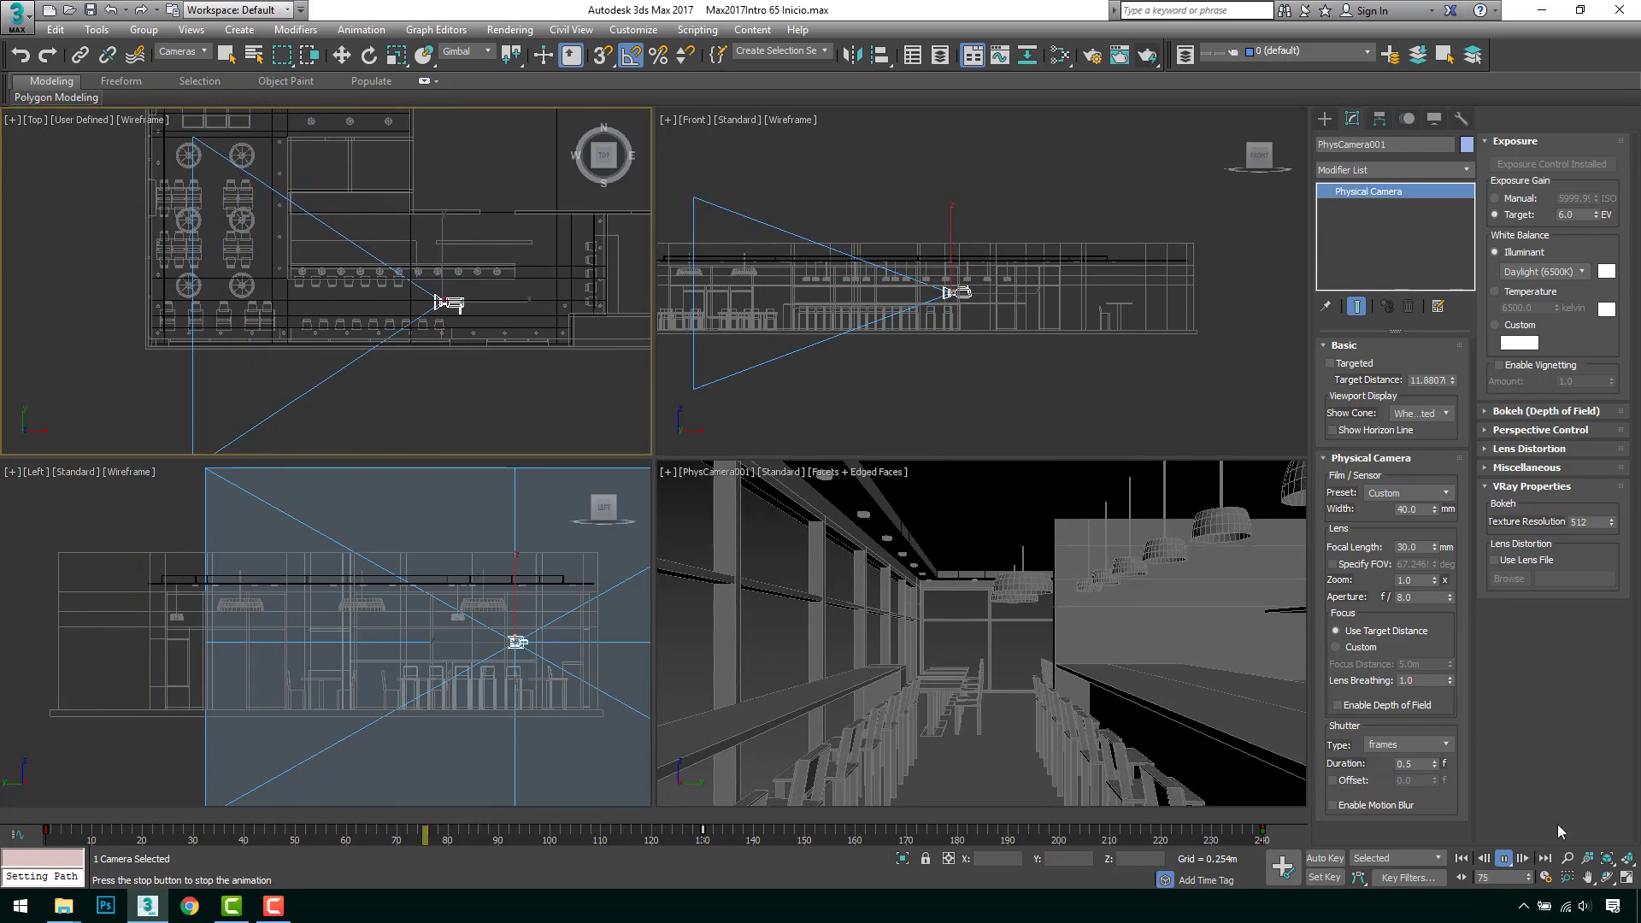
pyautogui.click(1504, 857)
pyautogui.press('e')
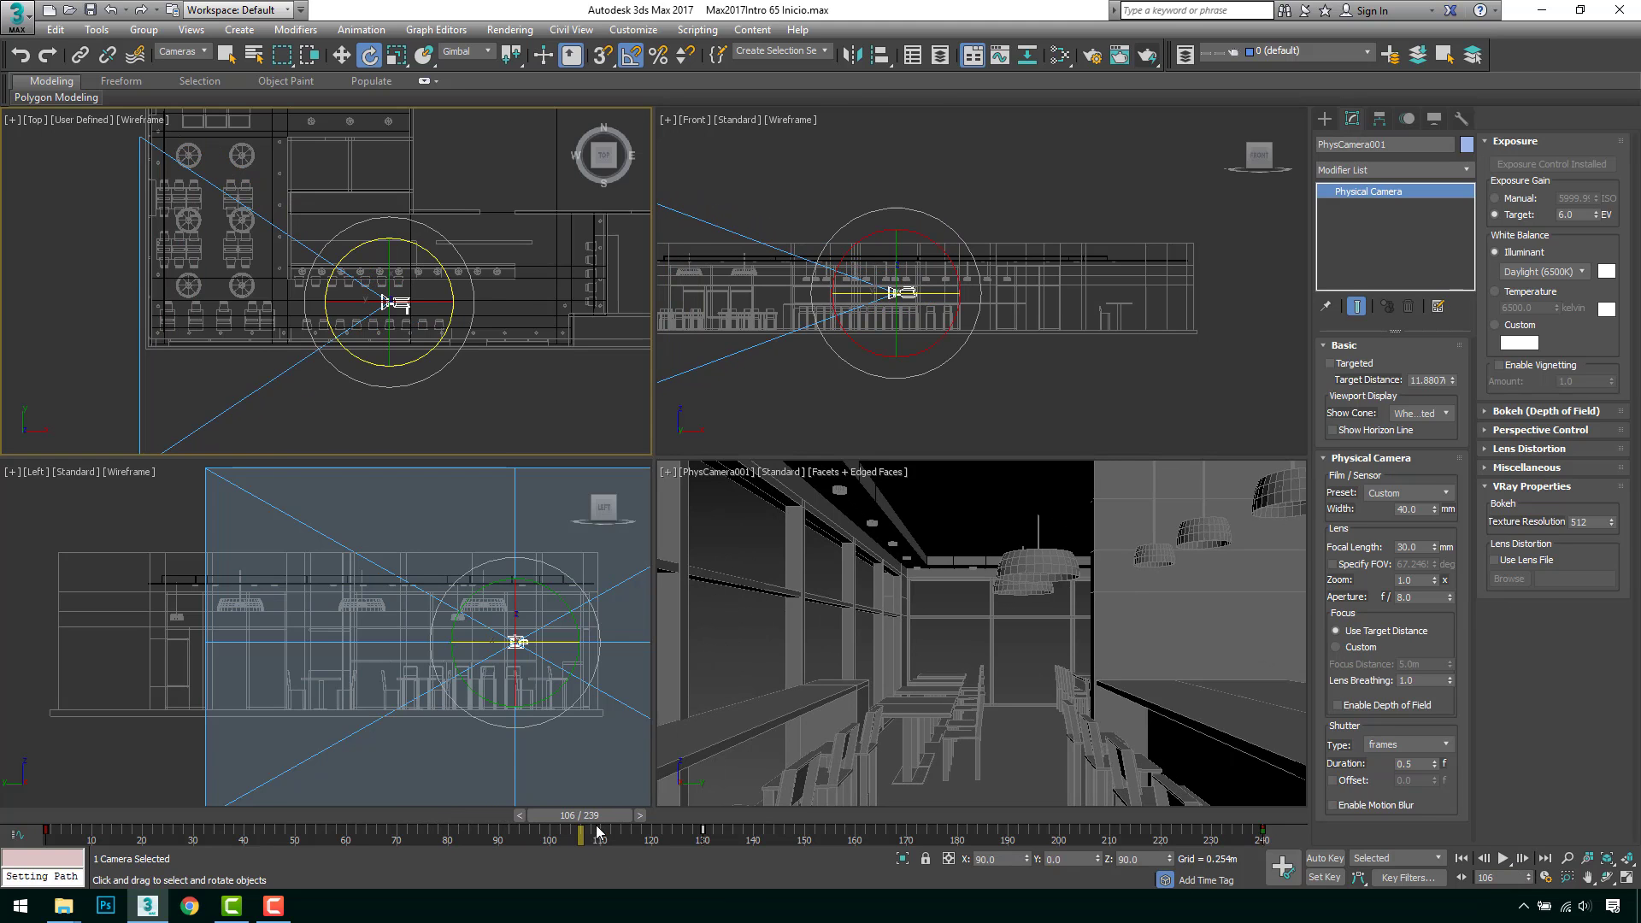
pyautogui.moveTo(588, 823); pyautogui.dragTo(39, 819)
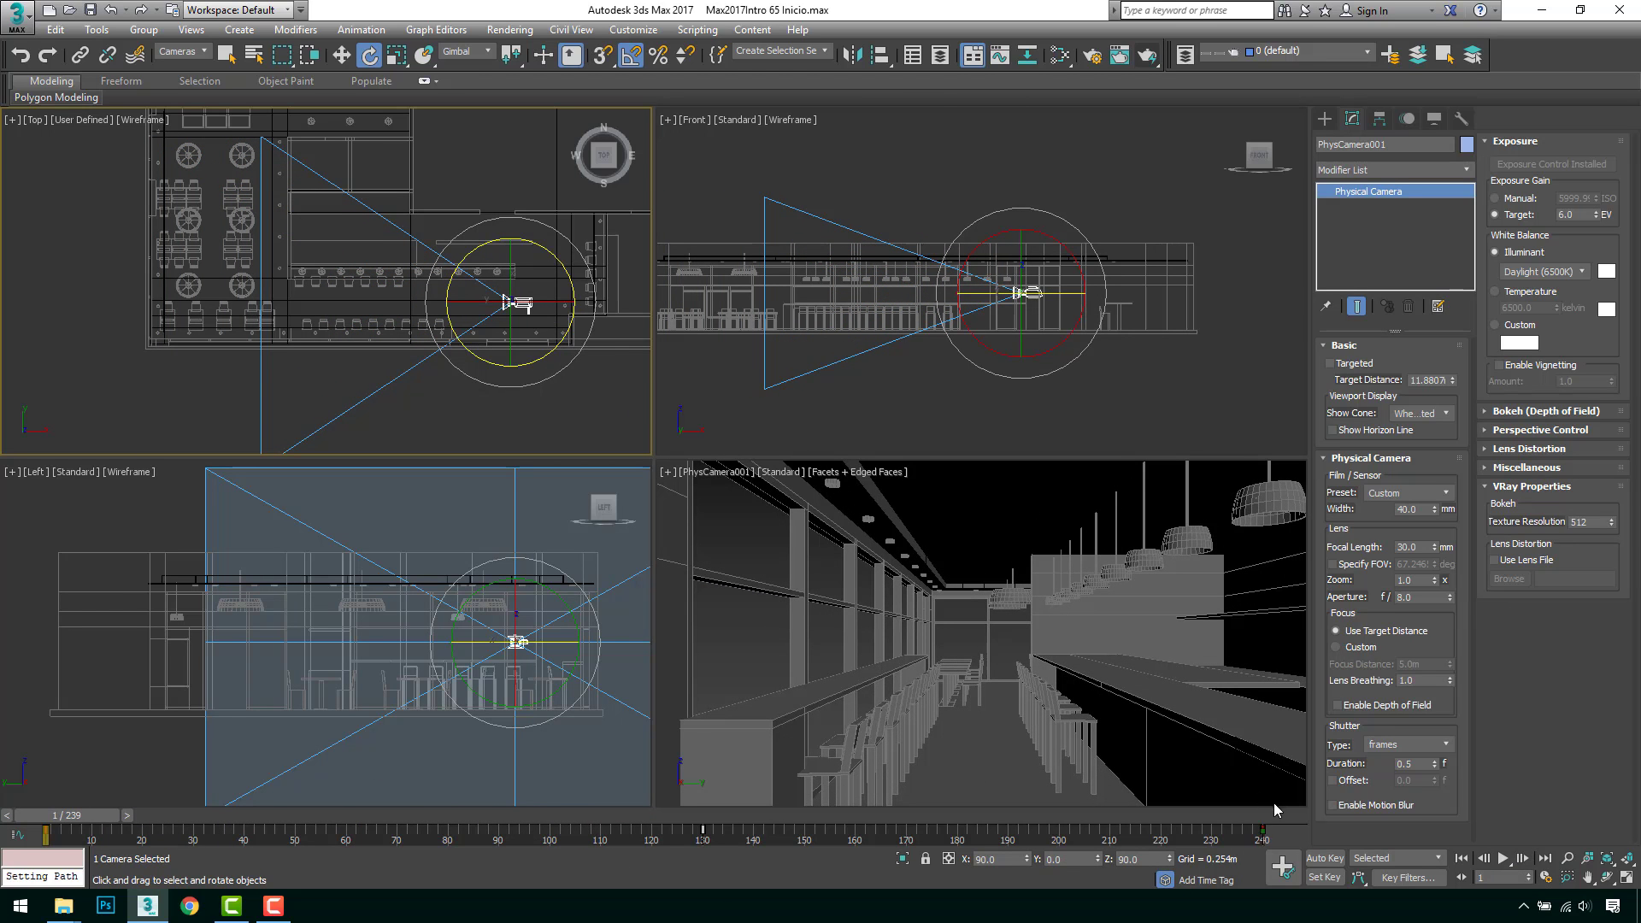
pyautogui.press("'")
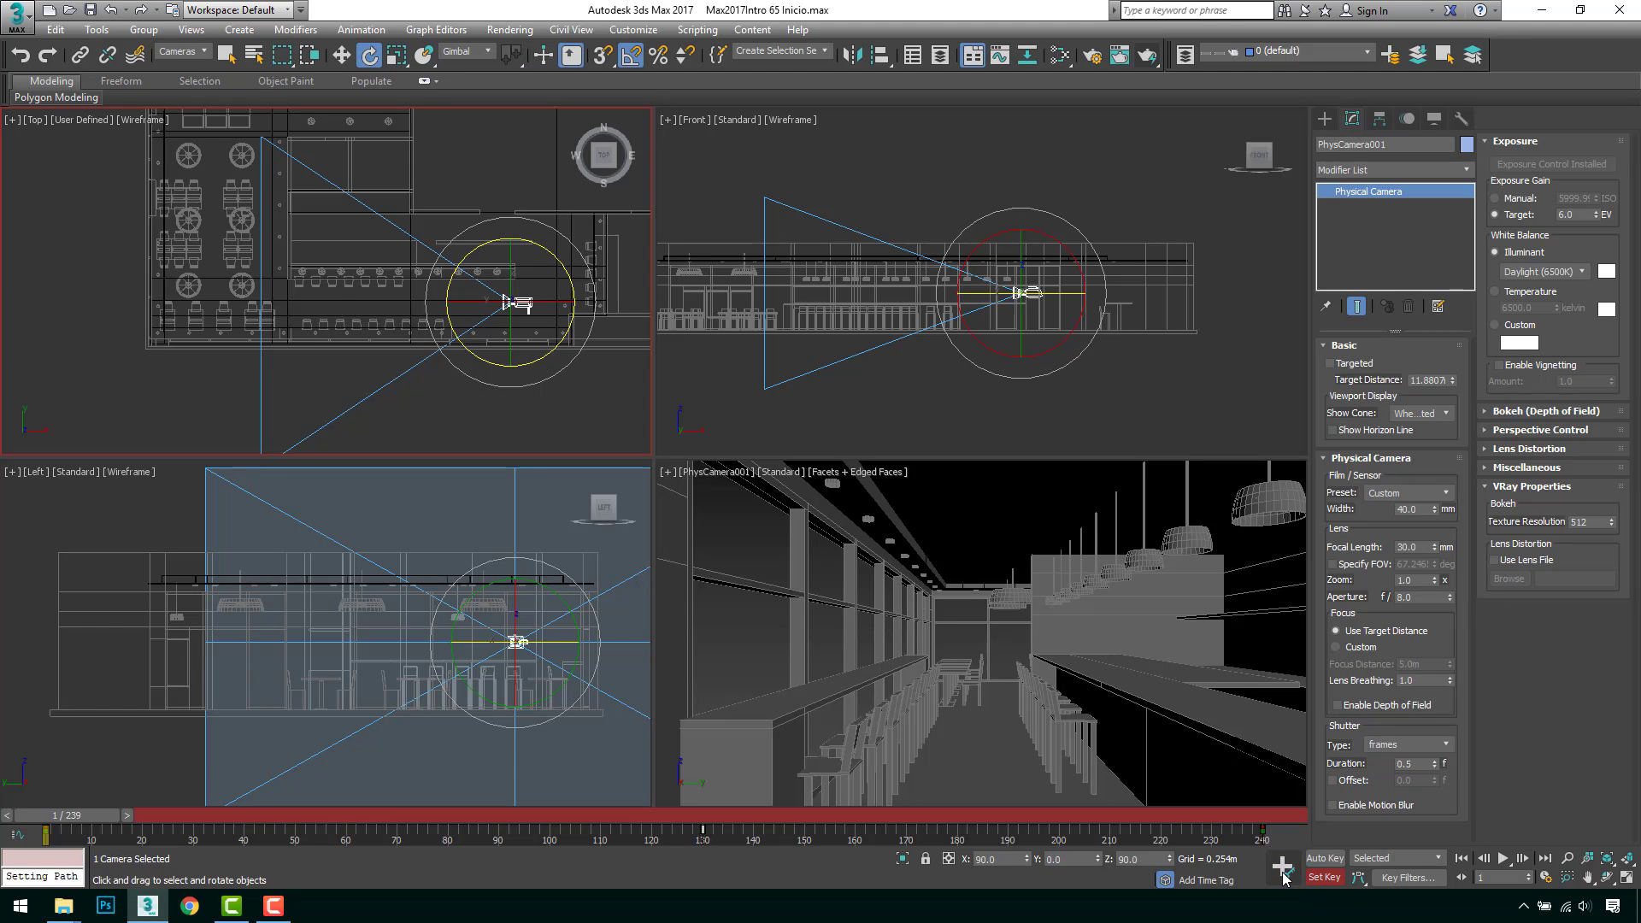
pyautogui.click(1312, 879)
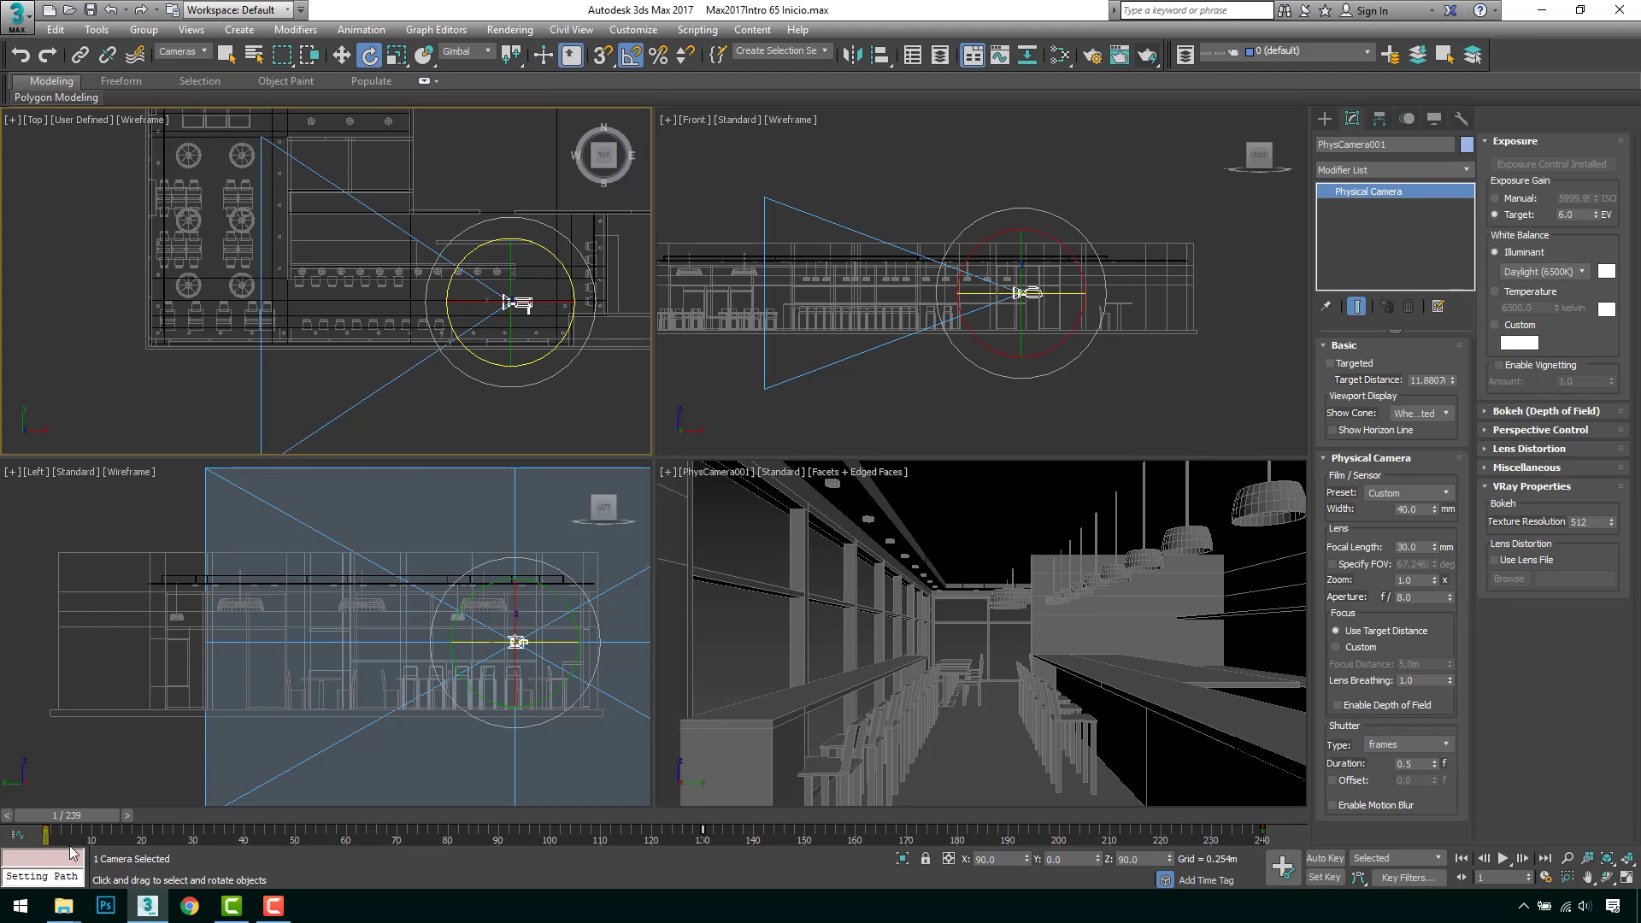
# Step: Move the camera's rotation key from frame 130 to frame 90 and play the animation from the start
pyautogui.moveTo(68, 821); pyautogui.dragTo(106, 826)
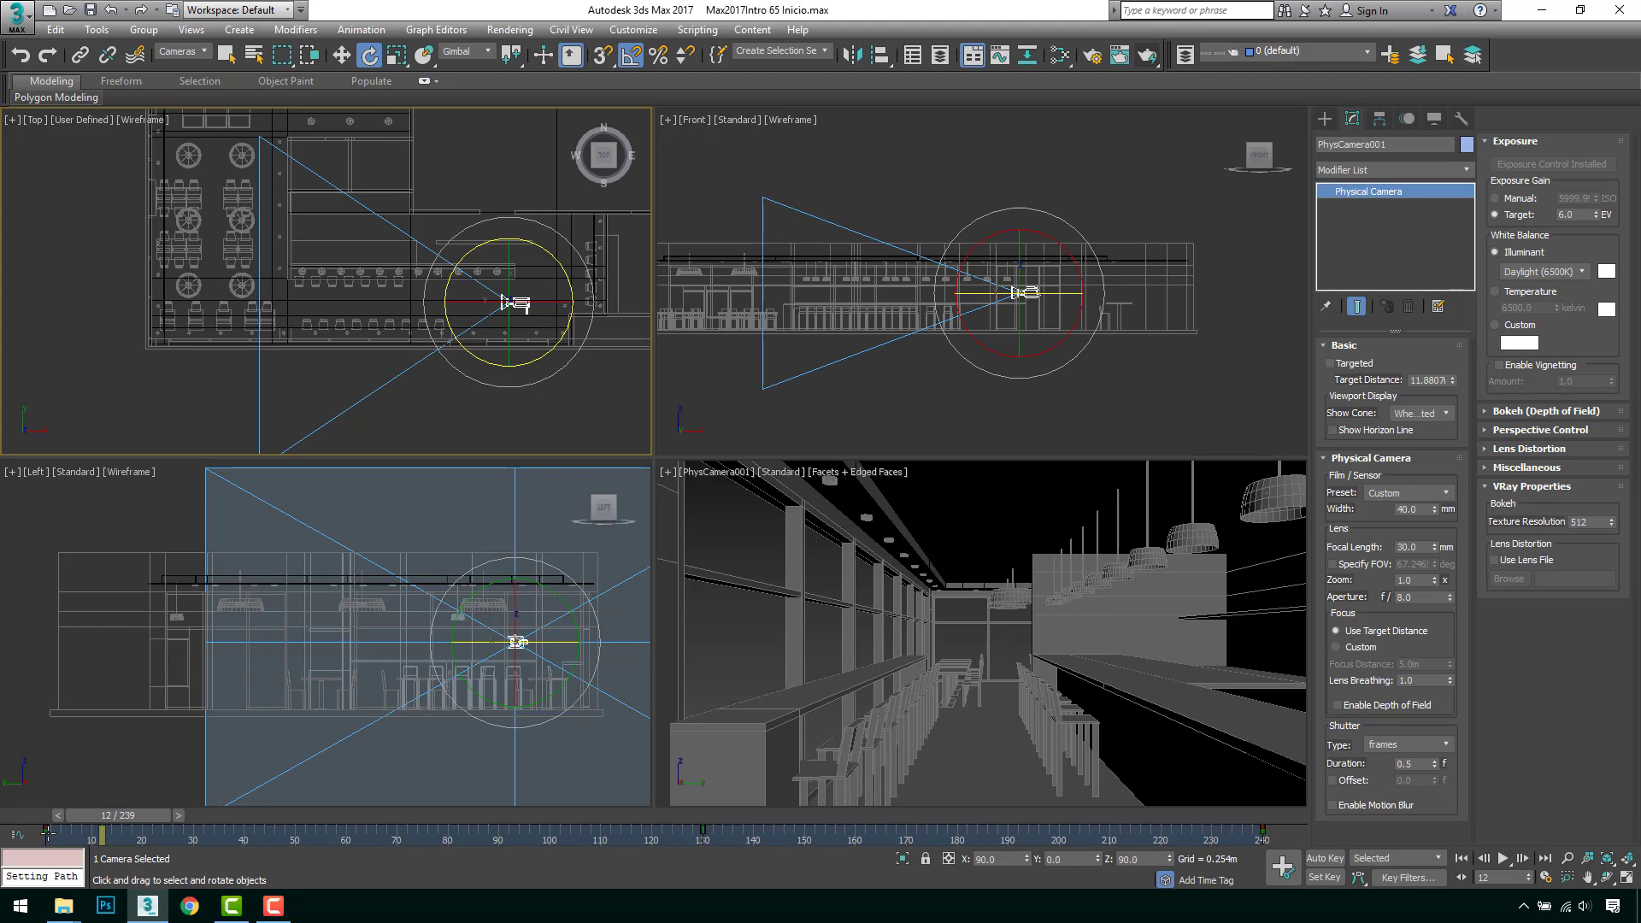
pyautogui.moveTo(113, 818); pyautogui.dragTo(376, 827)
pyautogui.press('e')
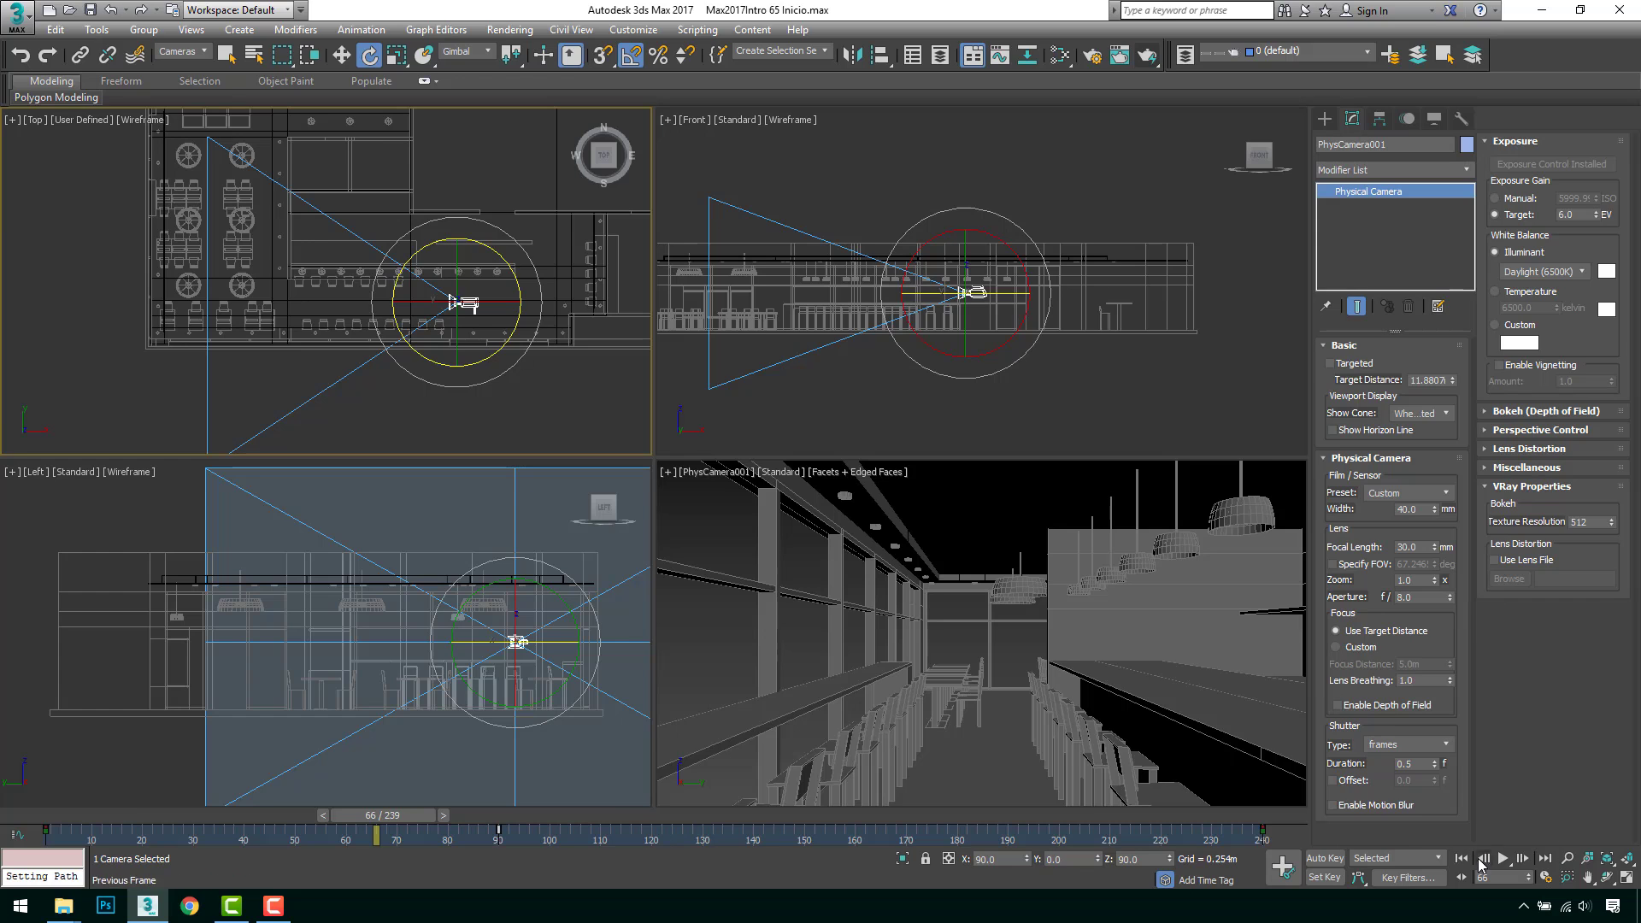
pyautogui.press('Home')
pyautogui.click(1501, 859)
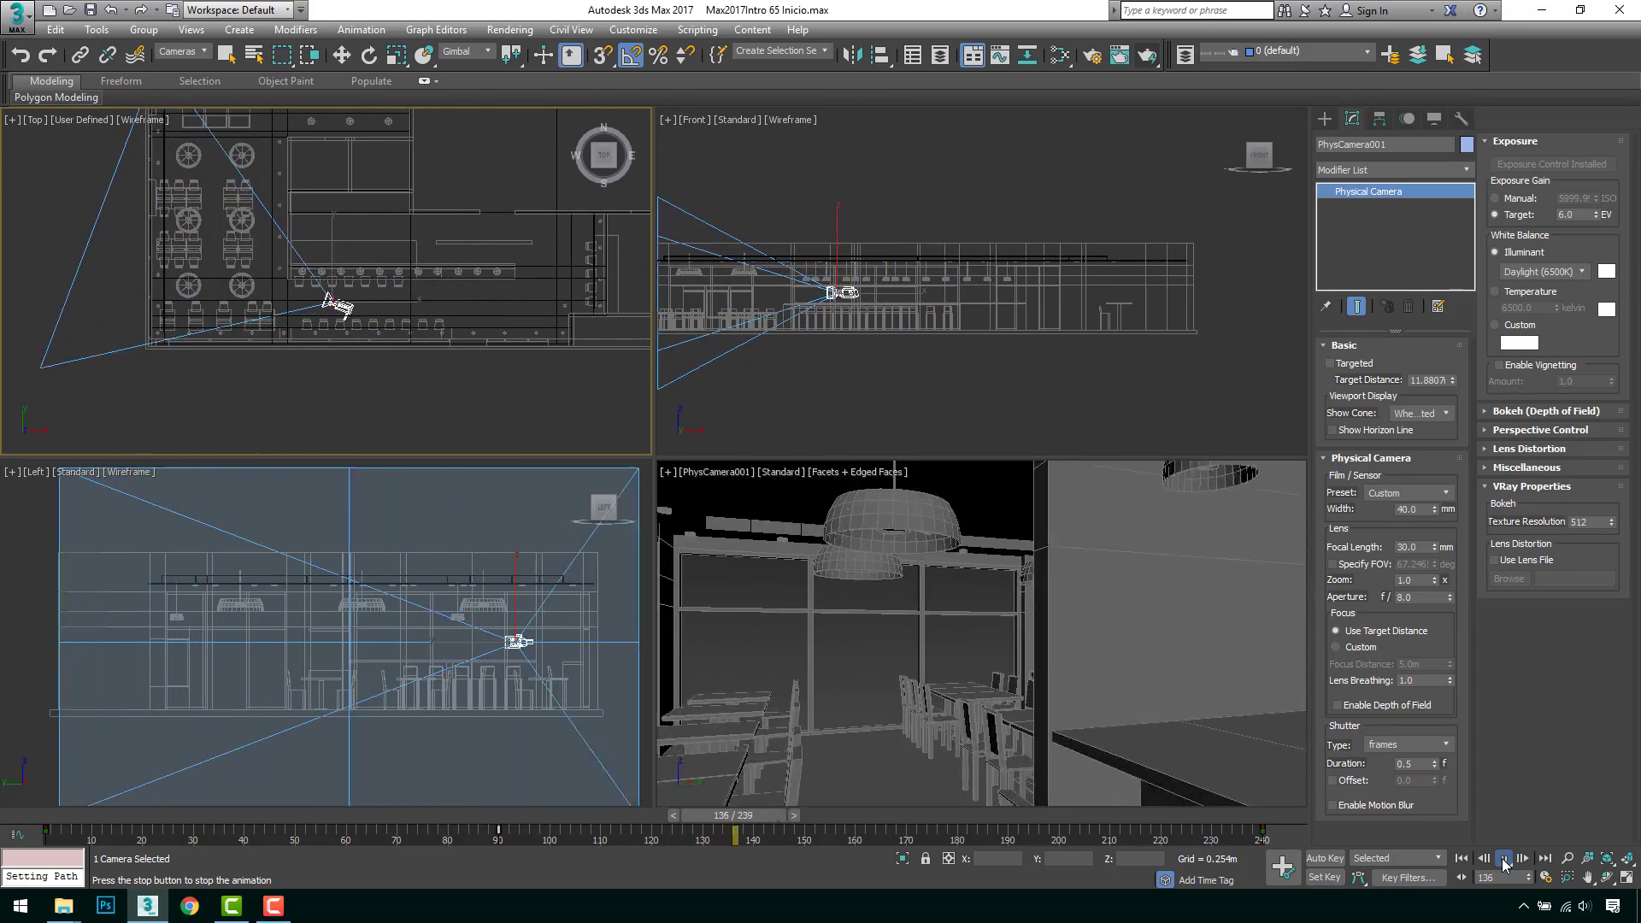
pyautogui.click(1503, 858)
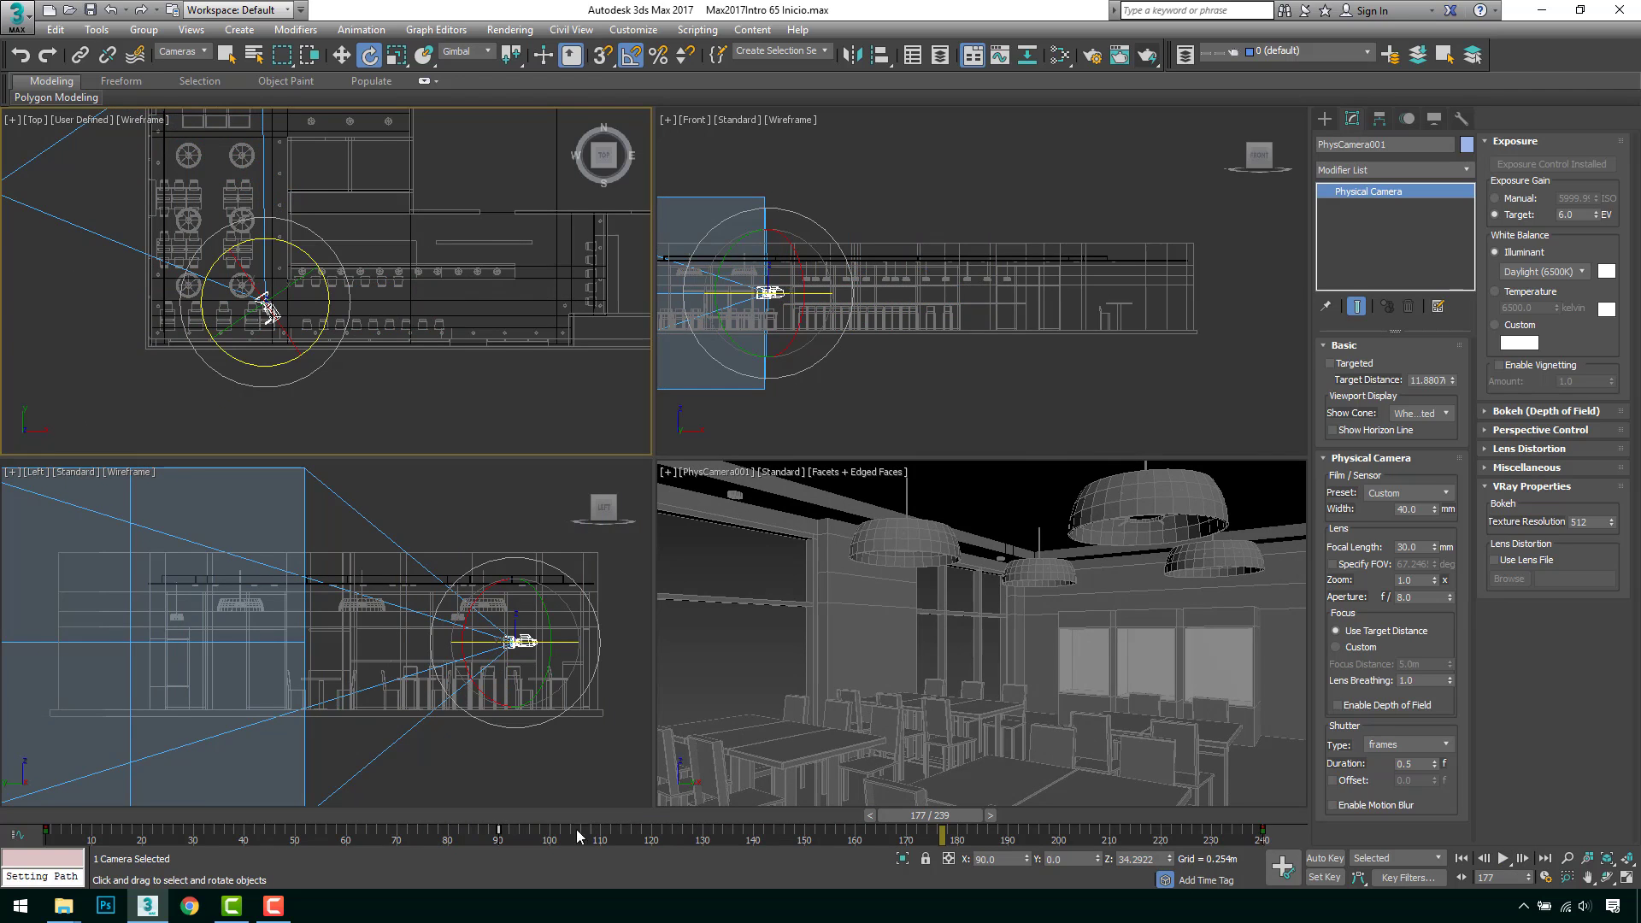
# Step: Move the camera's rotation key to frame 160 and play the animation from the start
pyautogui.moveTo(498, 832); pyautogui.dragTo(856, 840)
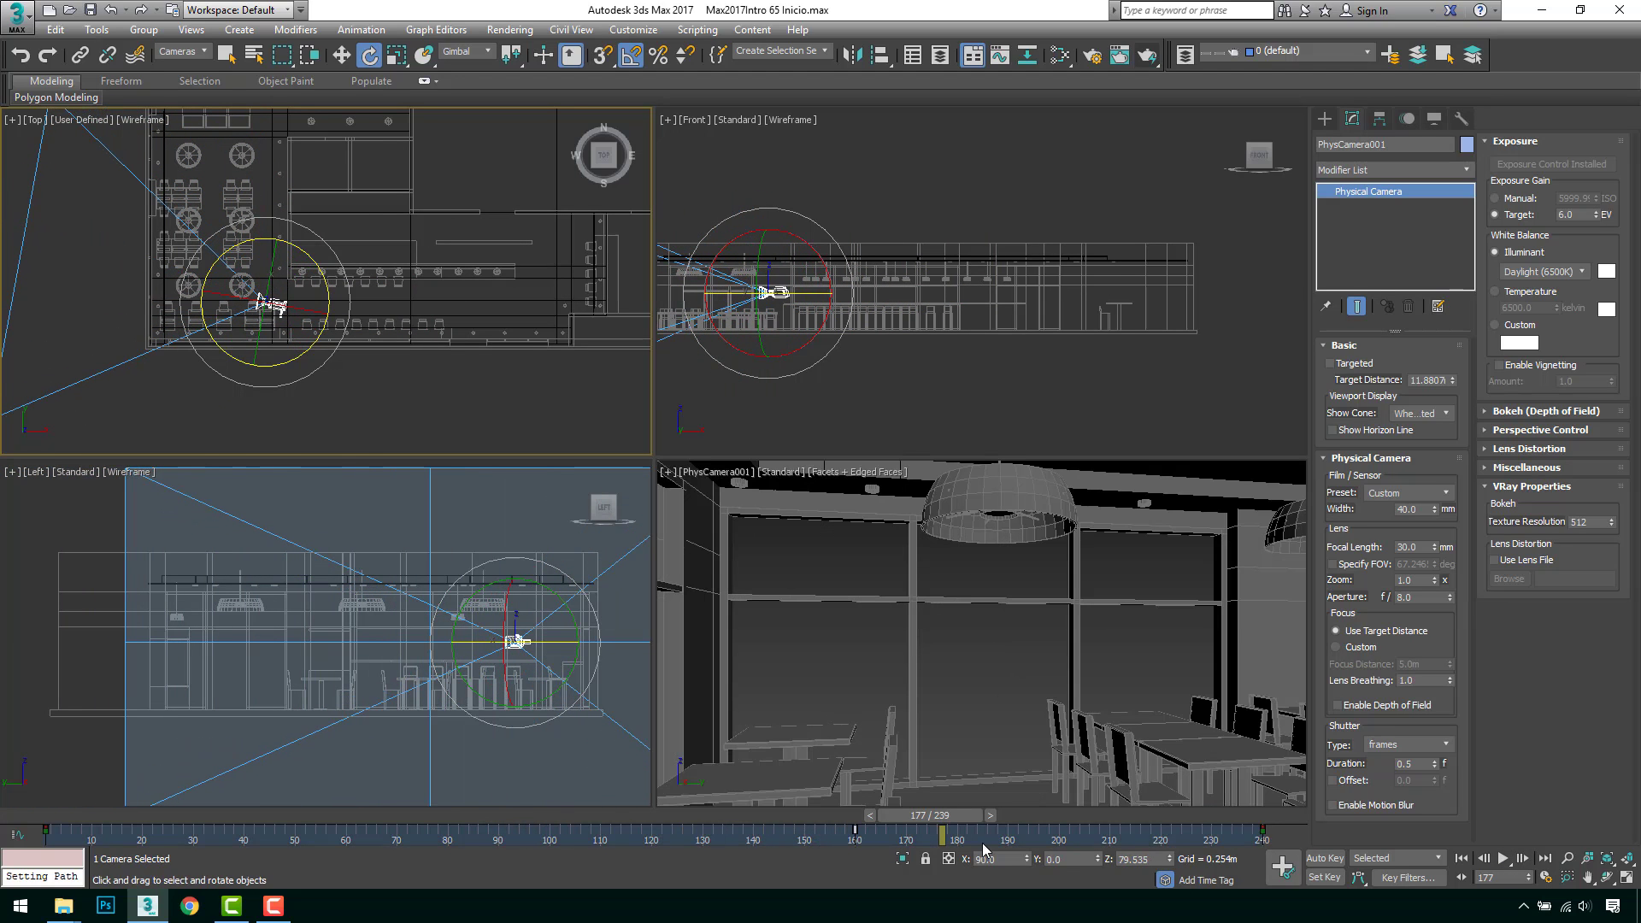
pyautogui.click(1460, 862)
pyautogui.click(1497, 862)
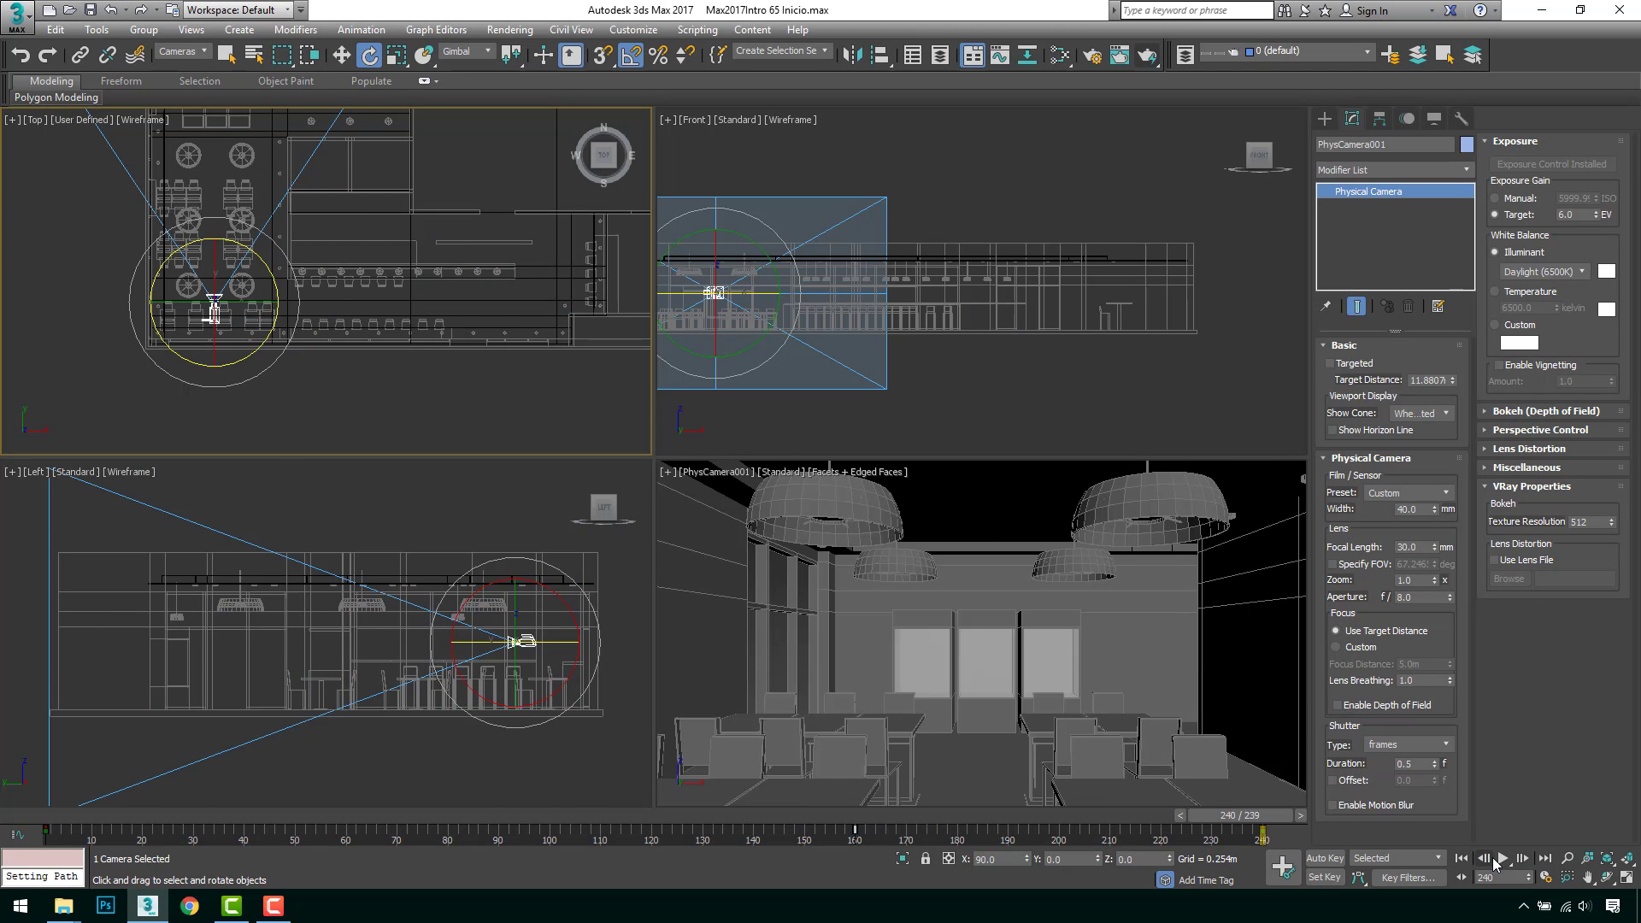
pyautogui.click(1462, 860)
pyautogui.click(1504, 860)
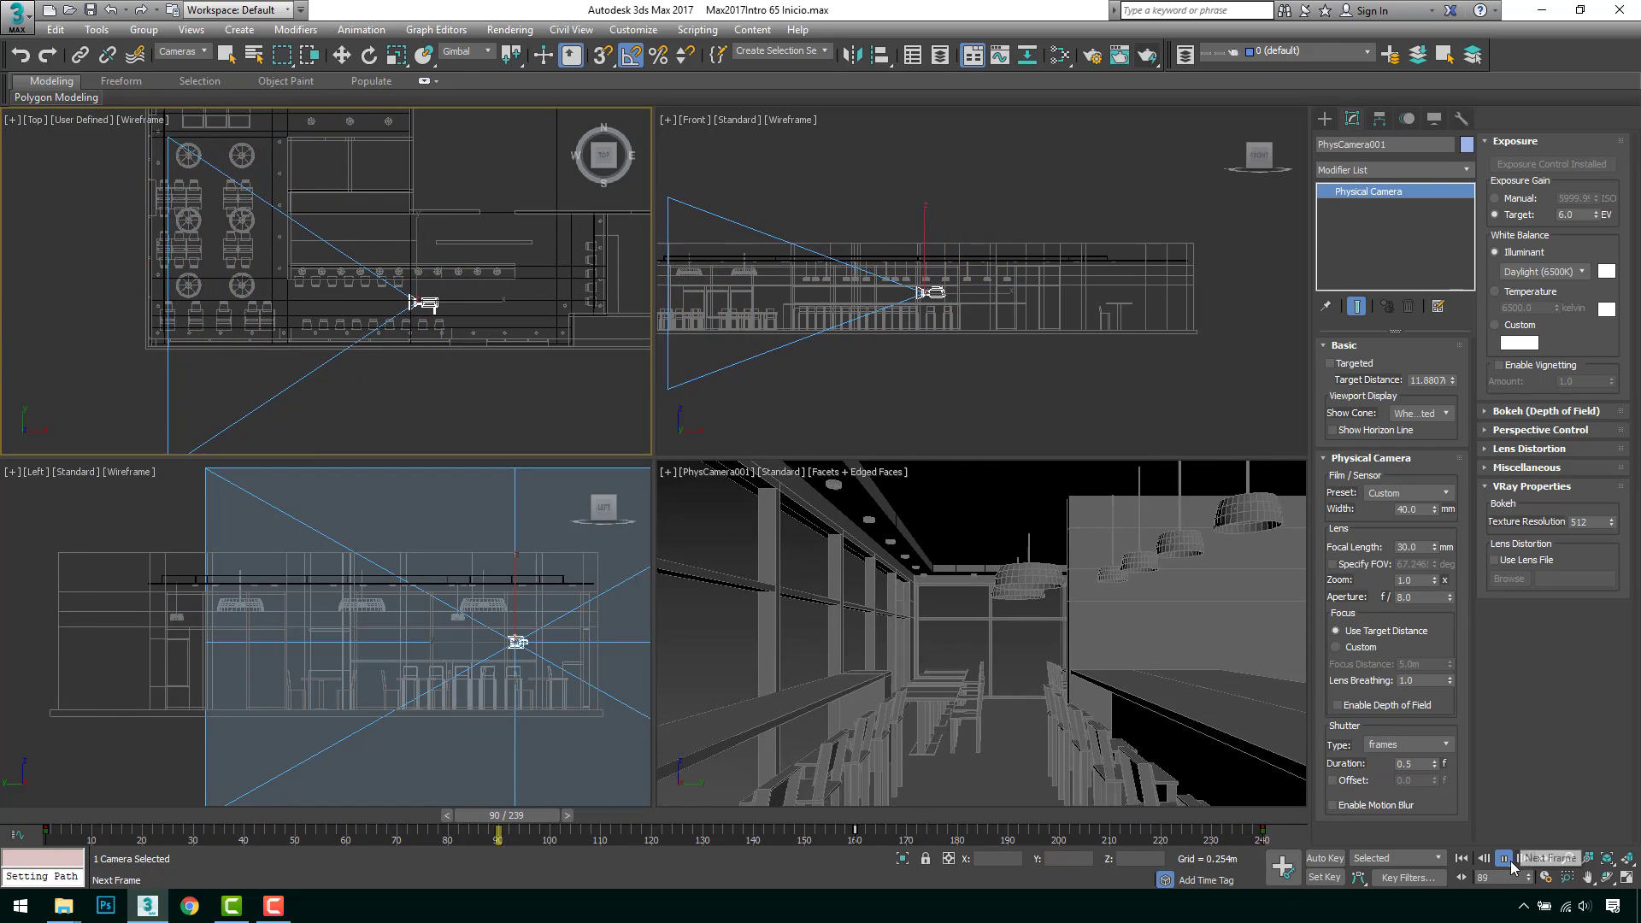
pyautogui.press('/')
# Step: Move the camera's rotation key to frame 200 and play the animation from the start
pyautogui.press('e')
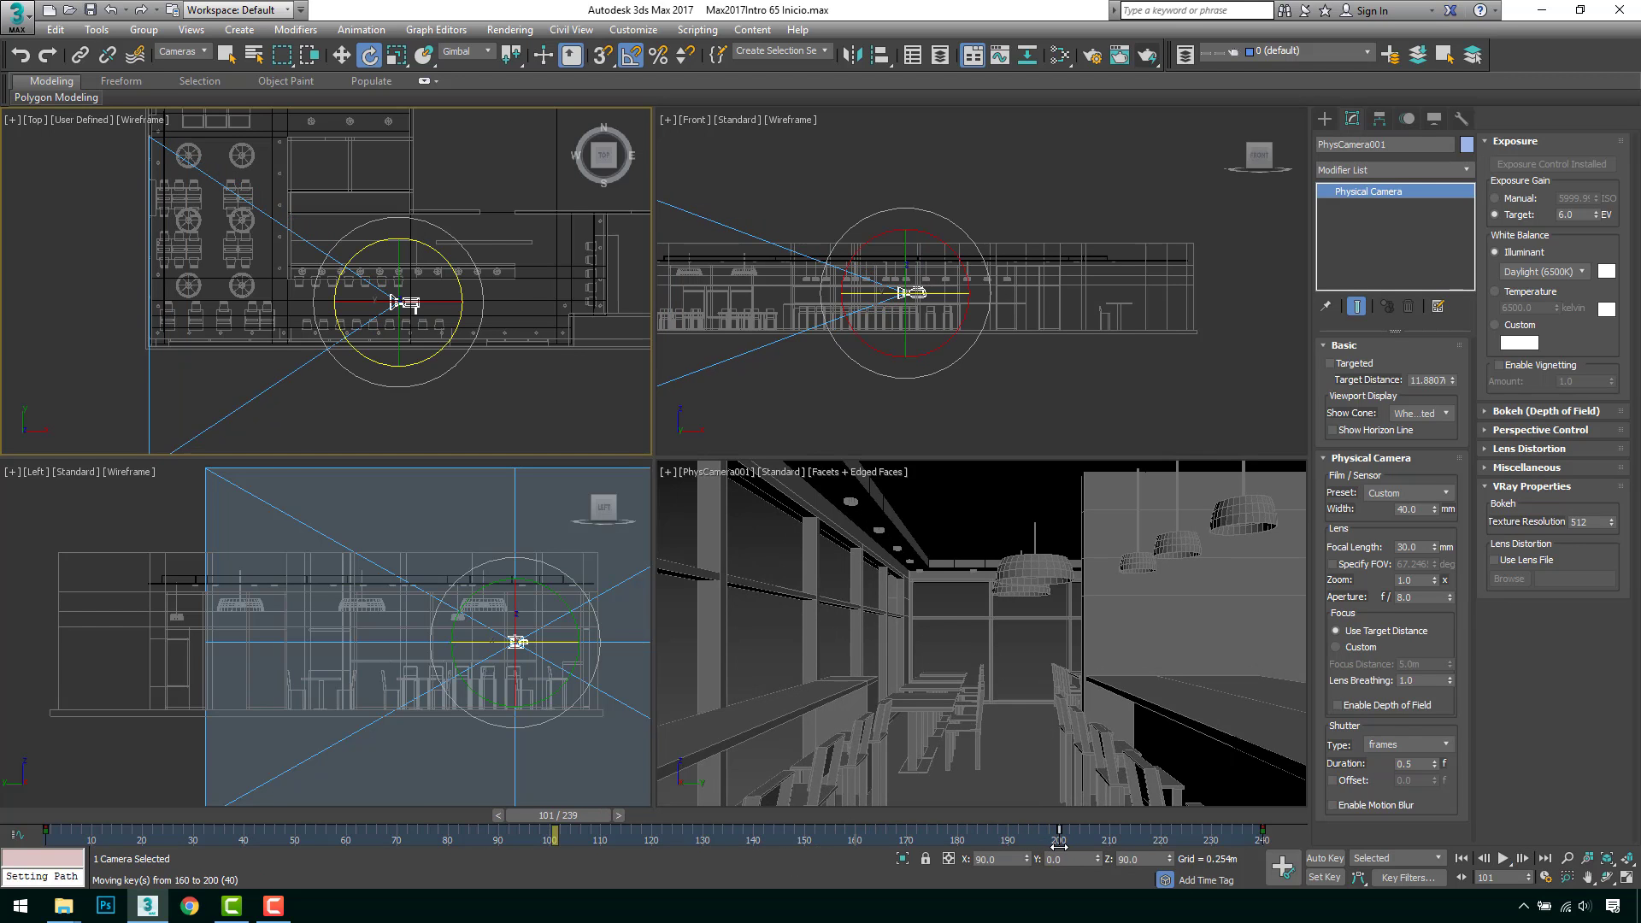
pyautogui.click(1460, 857)
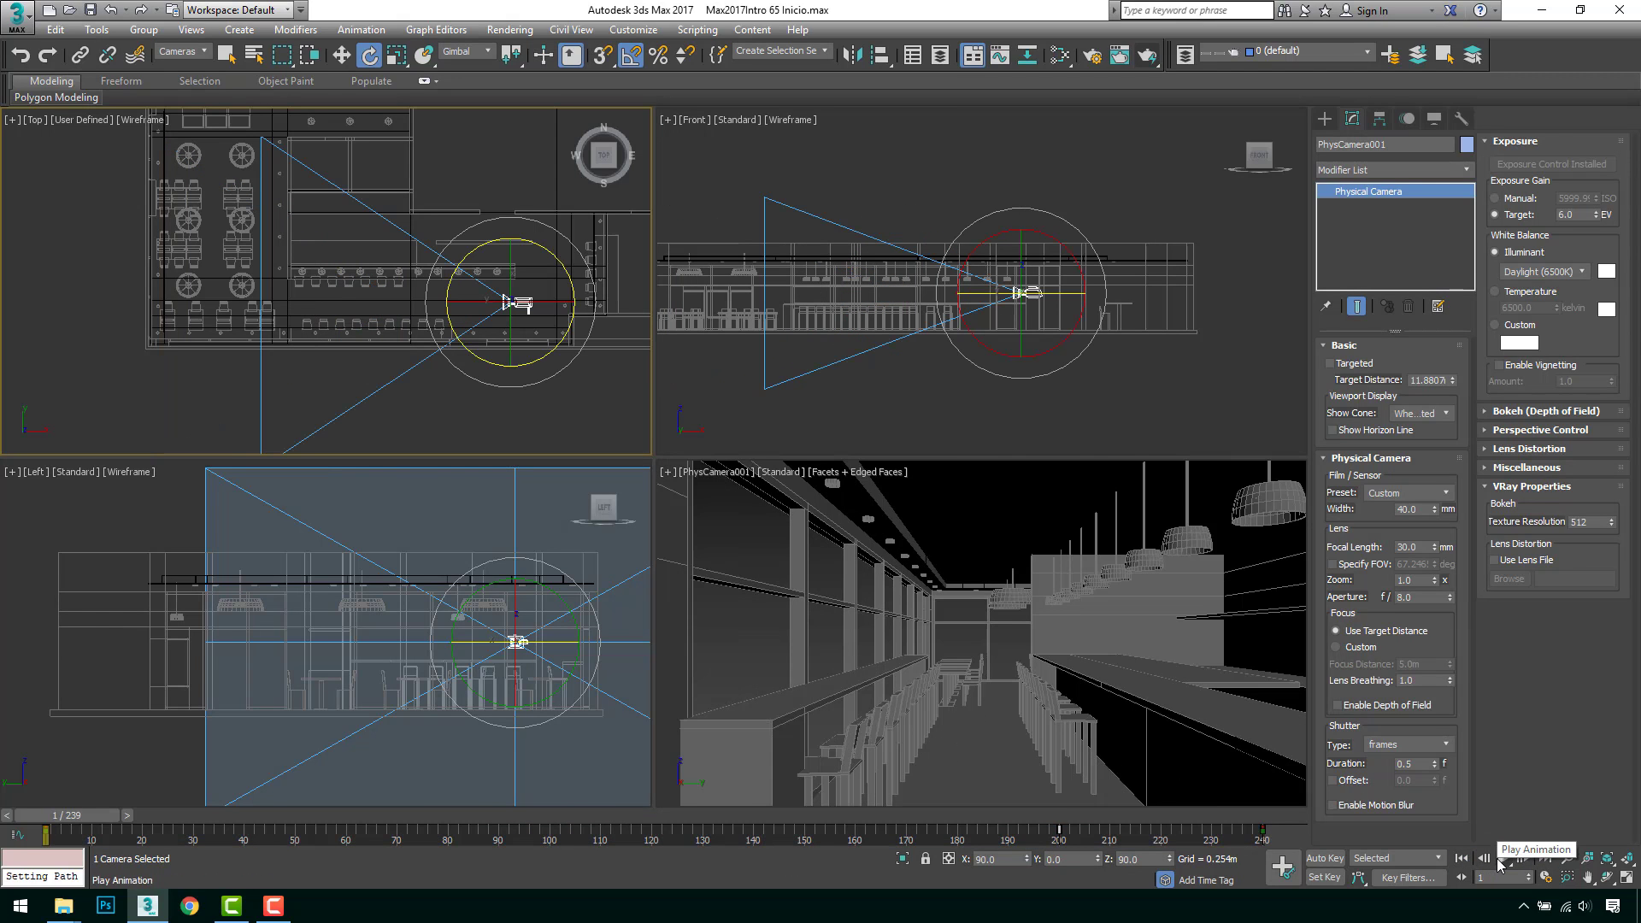
pyautogui.click(1502, 857)
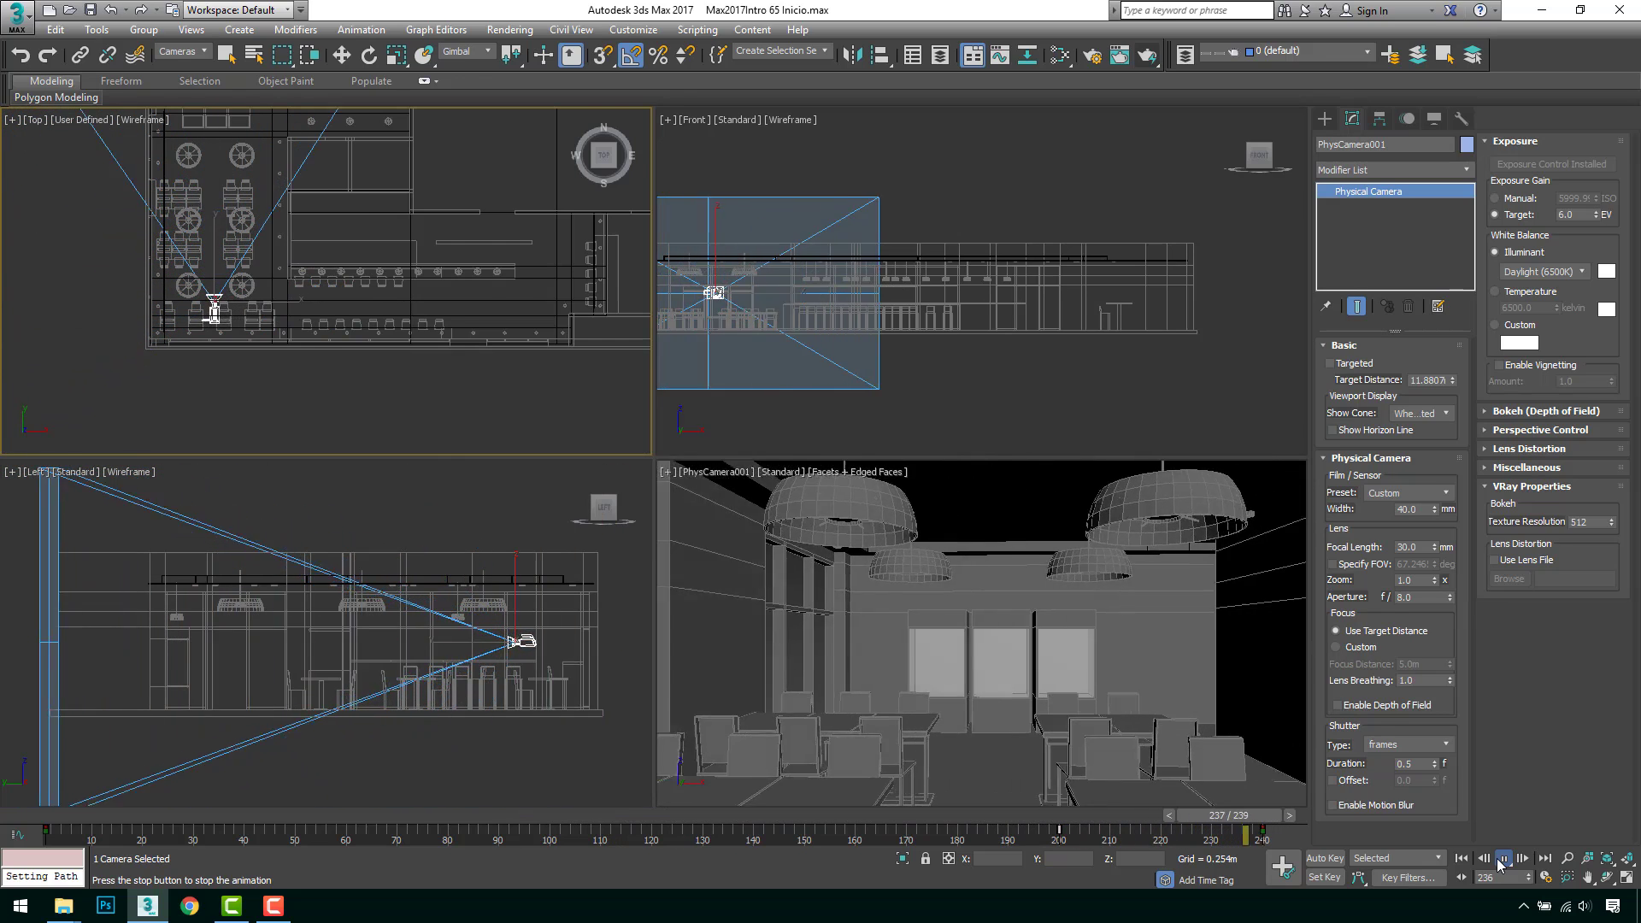
pyautogui.press('e')
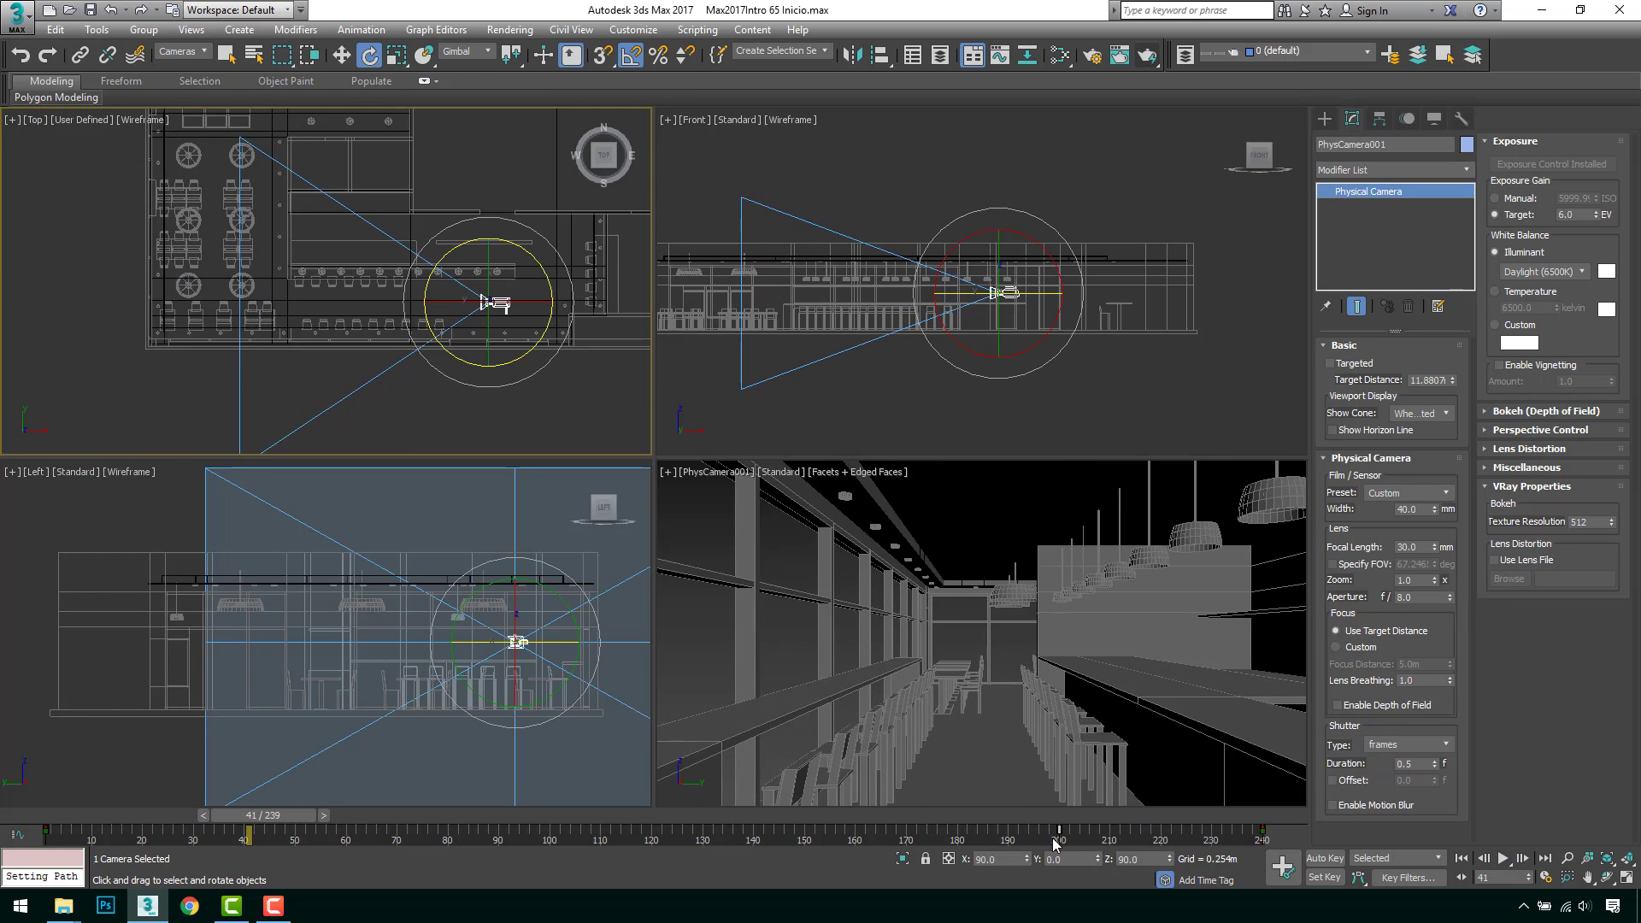
# Step: Move the camera's rotation key to frame 100, play the animation from the start and stop playback
pyautogui.moveTo(1057, 831); pyautogui.dragTo(986, 839)
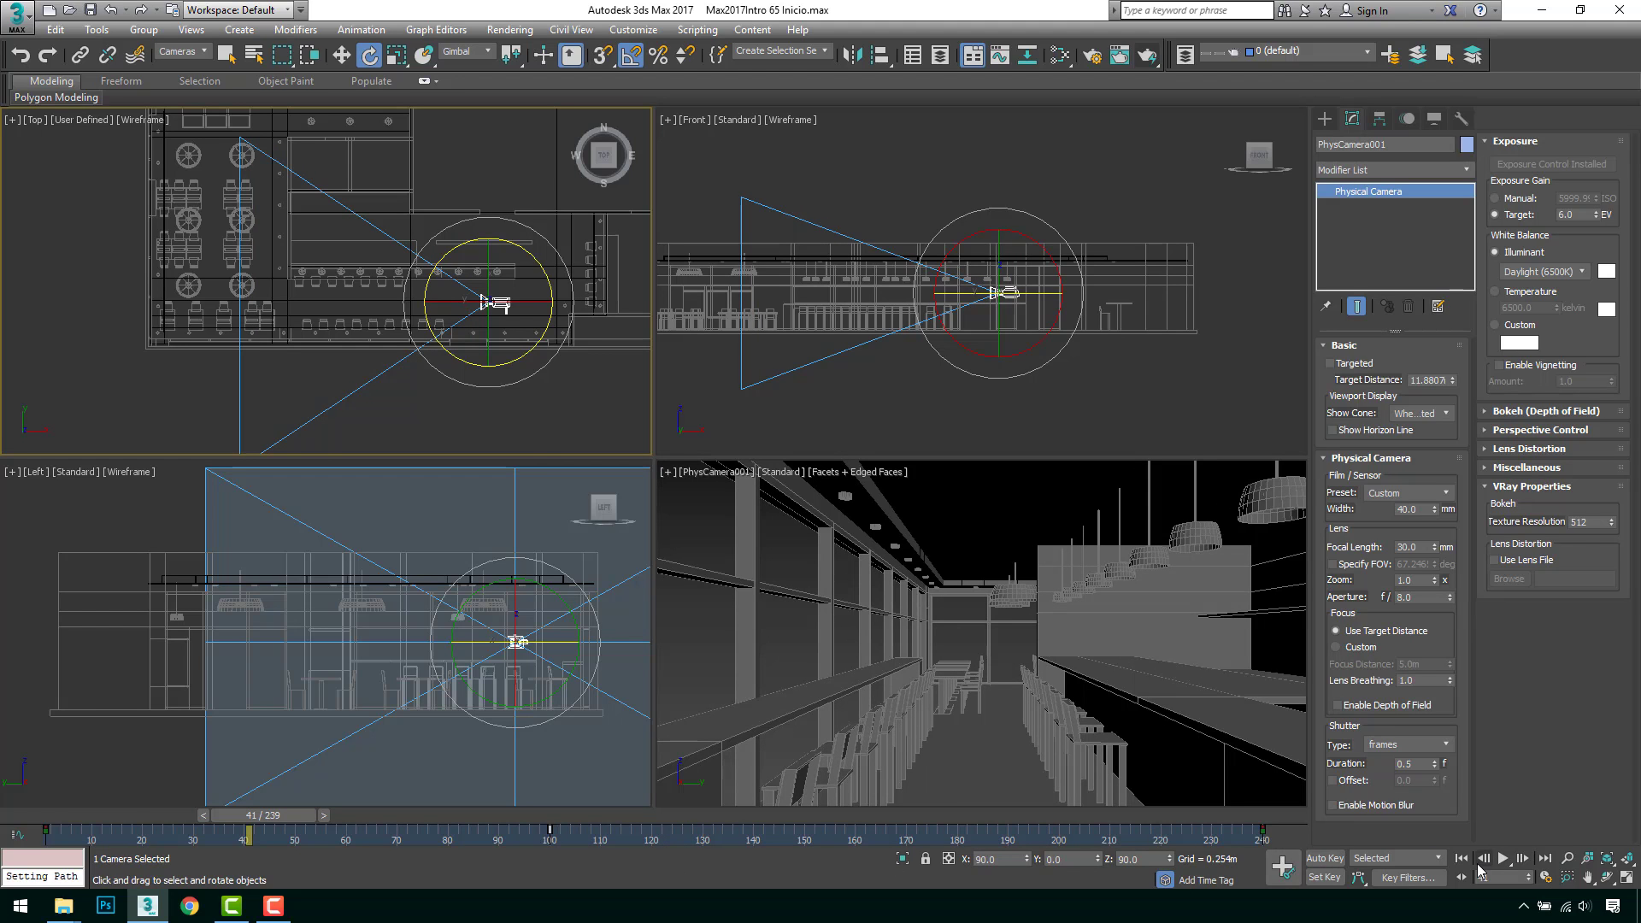
pyautogui.click(1461, 864)
pyautogui.click(1501, 861)
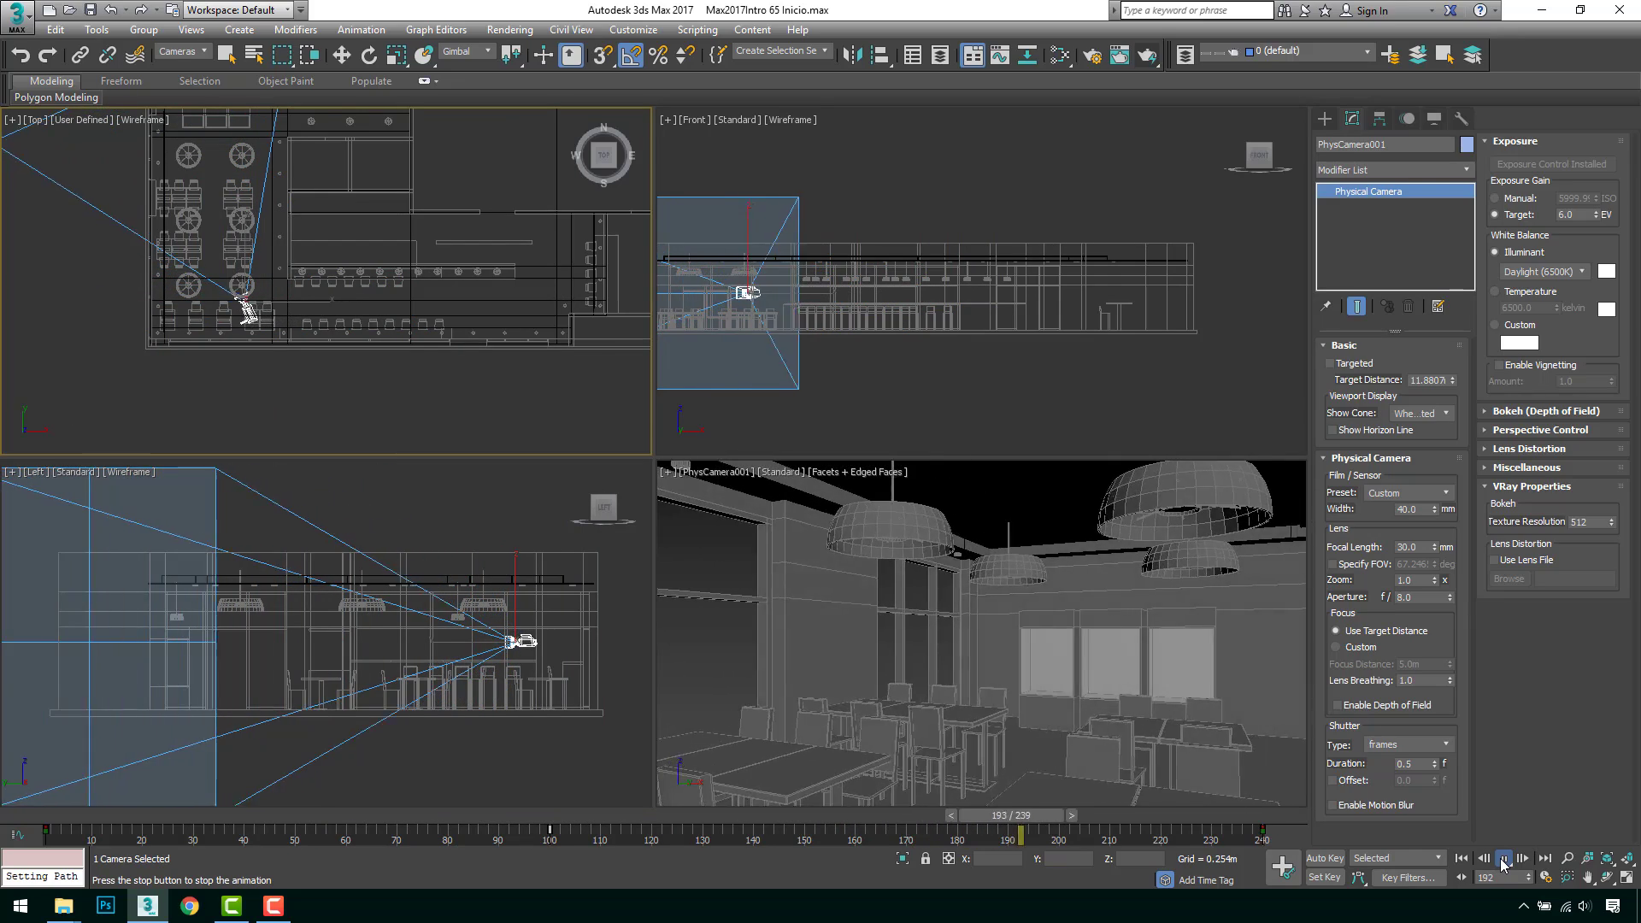
pyautogui.click(1503, 865)
pyautogui.press('e')
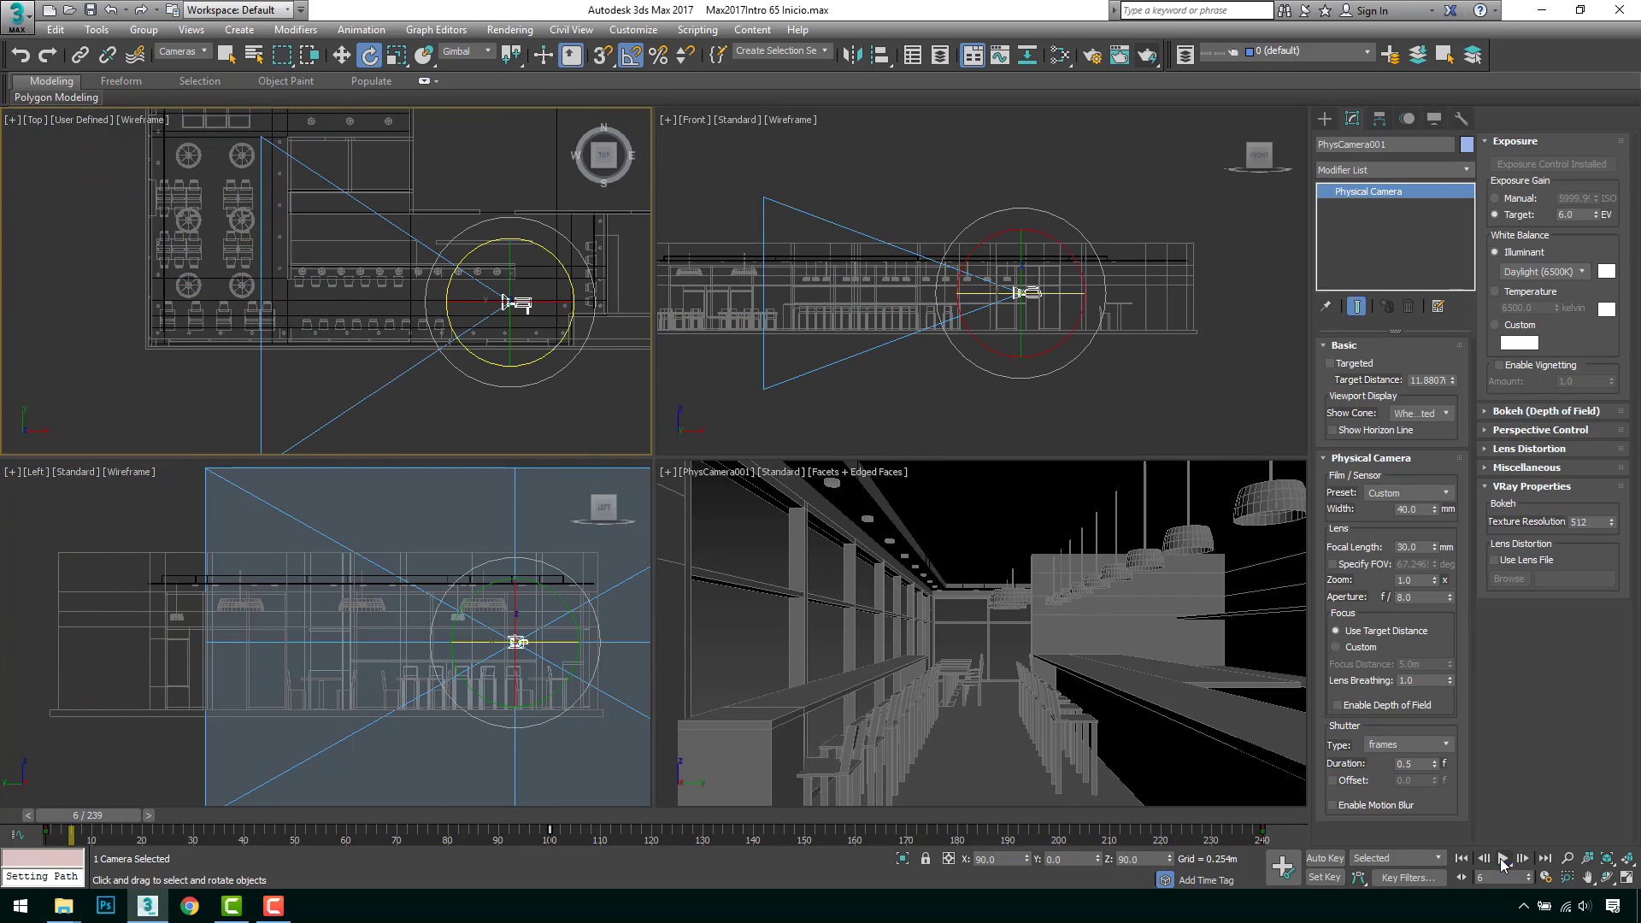
# Step: Activate the Move tool, reselect the camera in the Top viewport and check its Set Key filters
pyautogui.press('w')
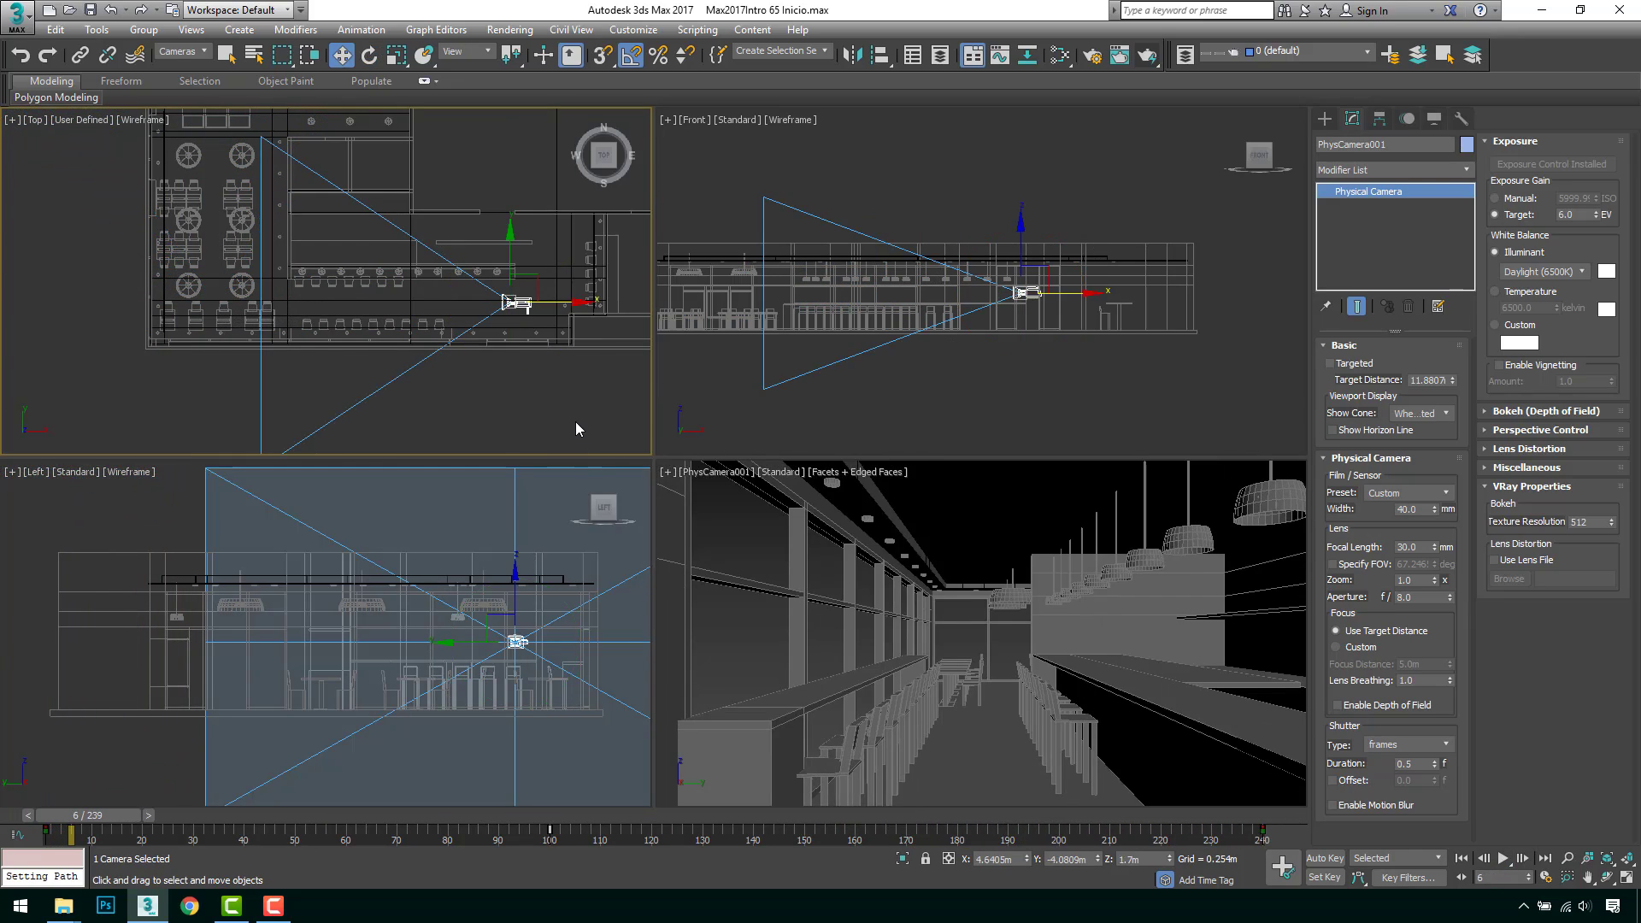
pyautogui.click(576, 422)
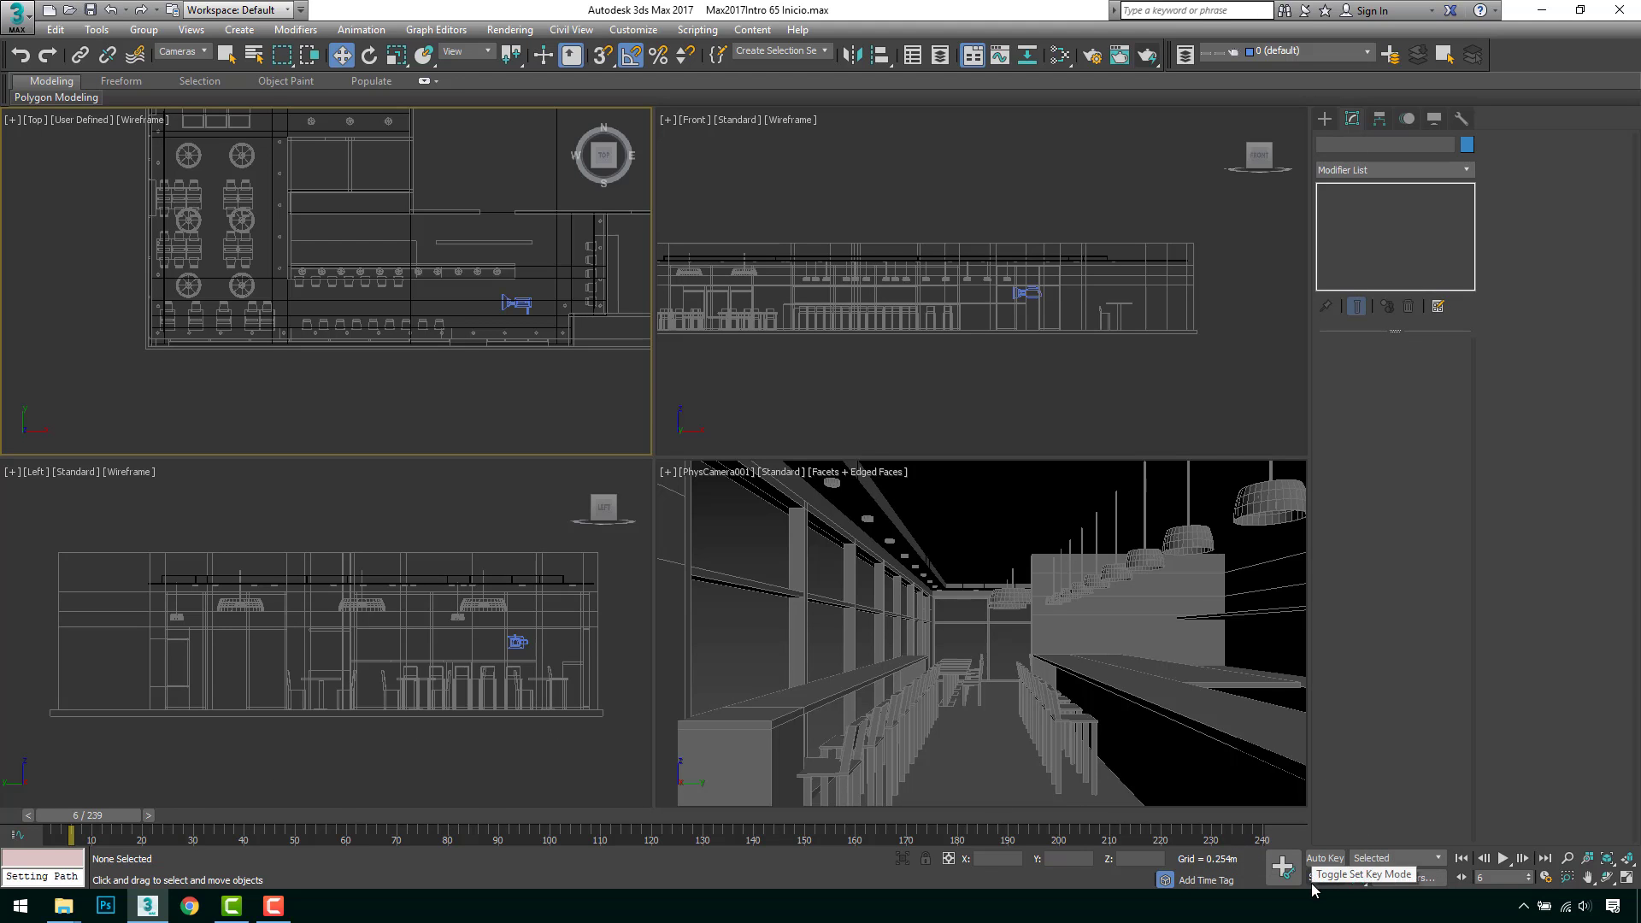
pyautogui.click(517, 303)
pyautogui.click(1408, 878)
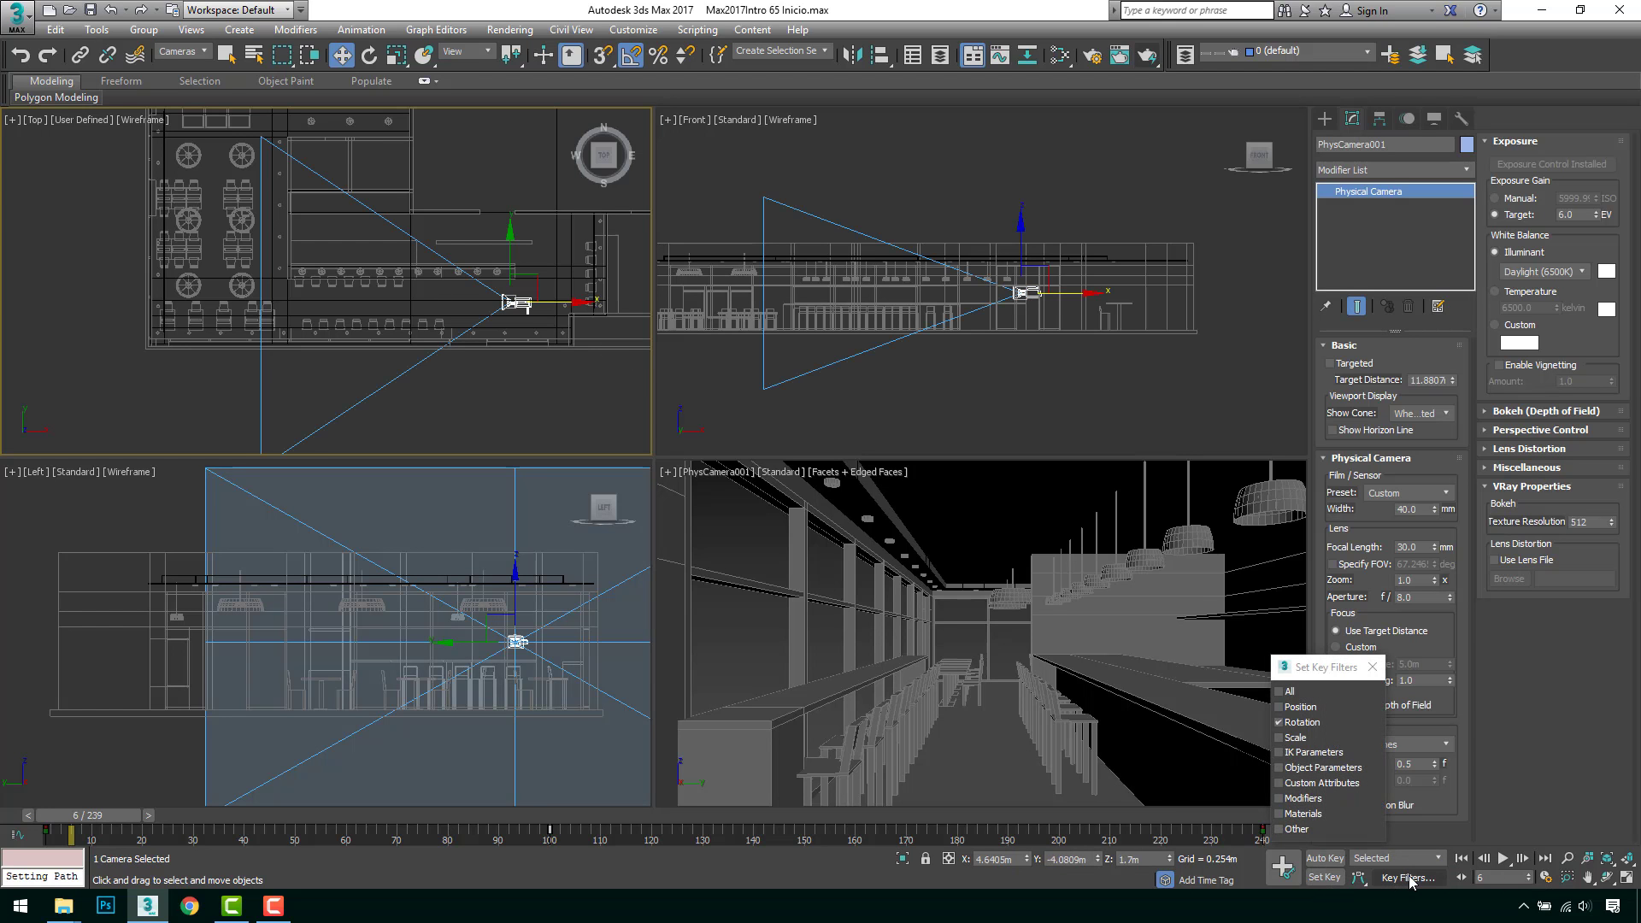
pyautogui.click(1371, 667)
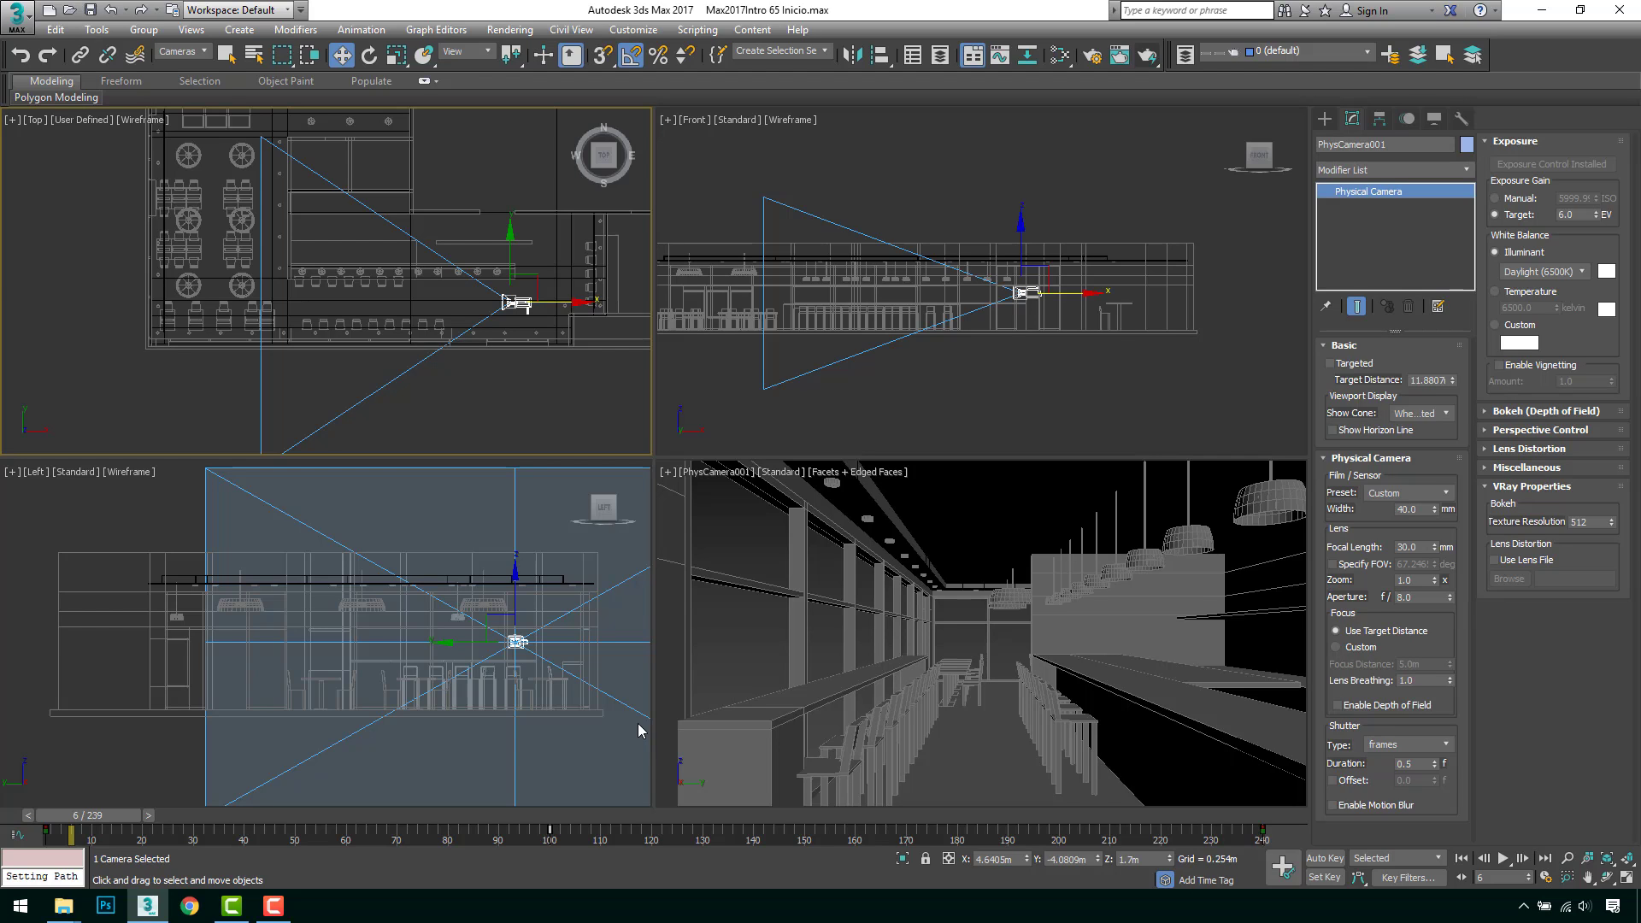
# Step: Scrub the timeline from frame 1 to frame 240 to compare the camera's start and end positions
pyautogui.moveTo(117, 823); pyautogui.dragTo(93, 823)
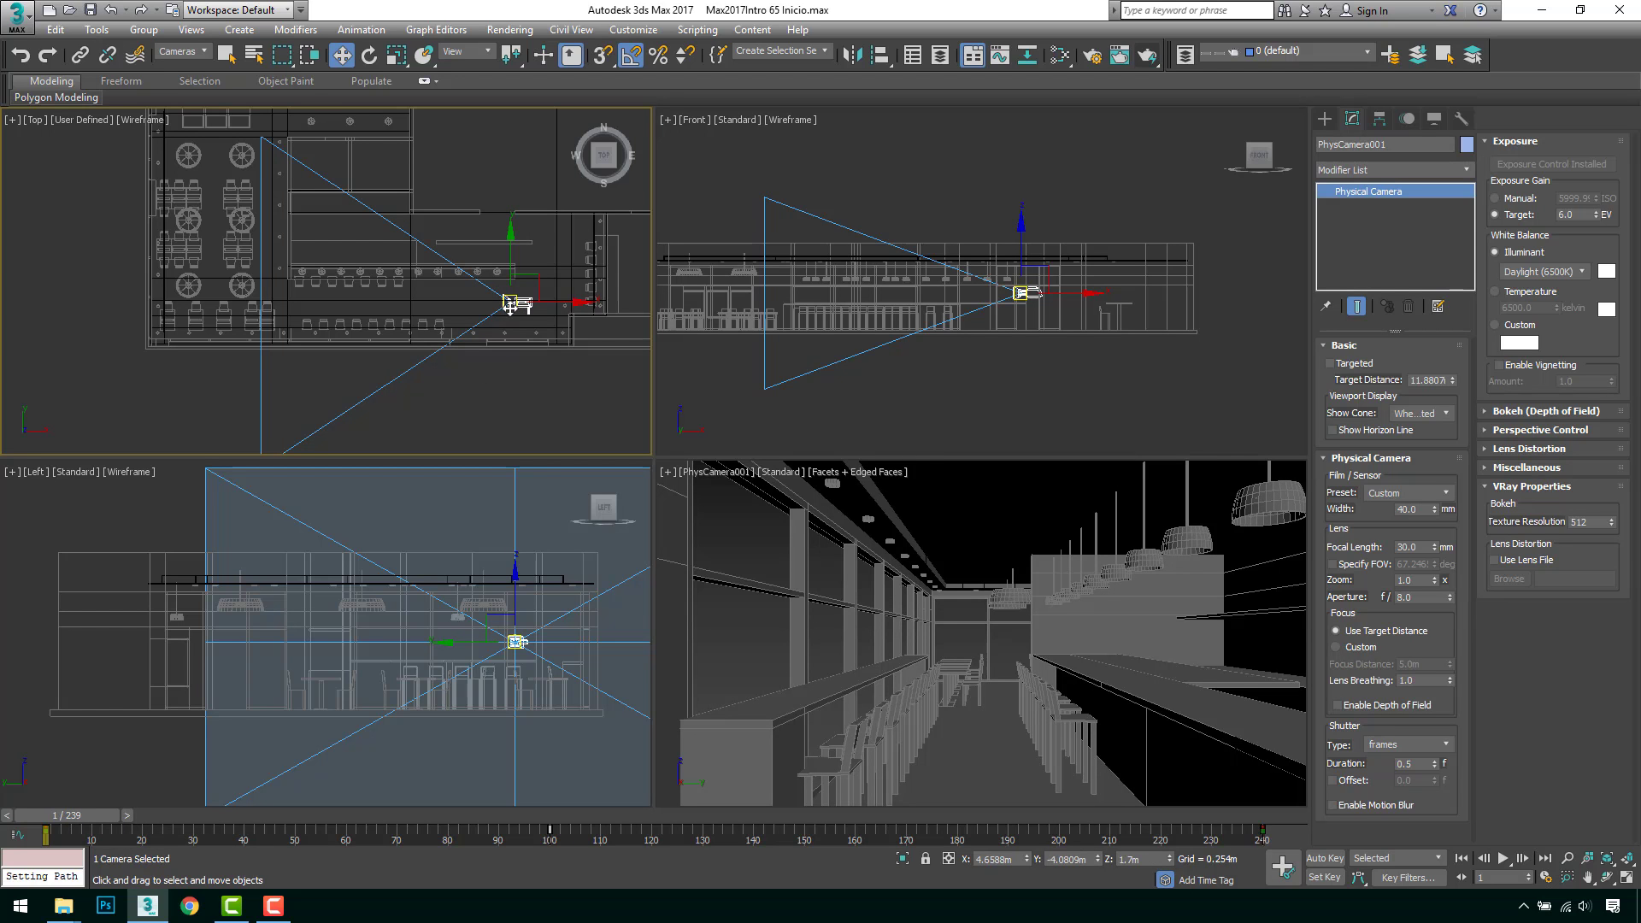
pyautogui.moveTo(72, 817); pyautogui.dragTo(1280, 801)
pyautogui.press('w')
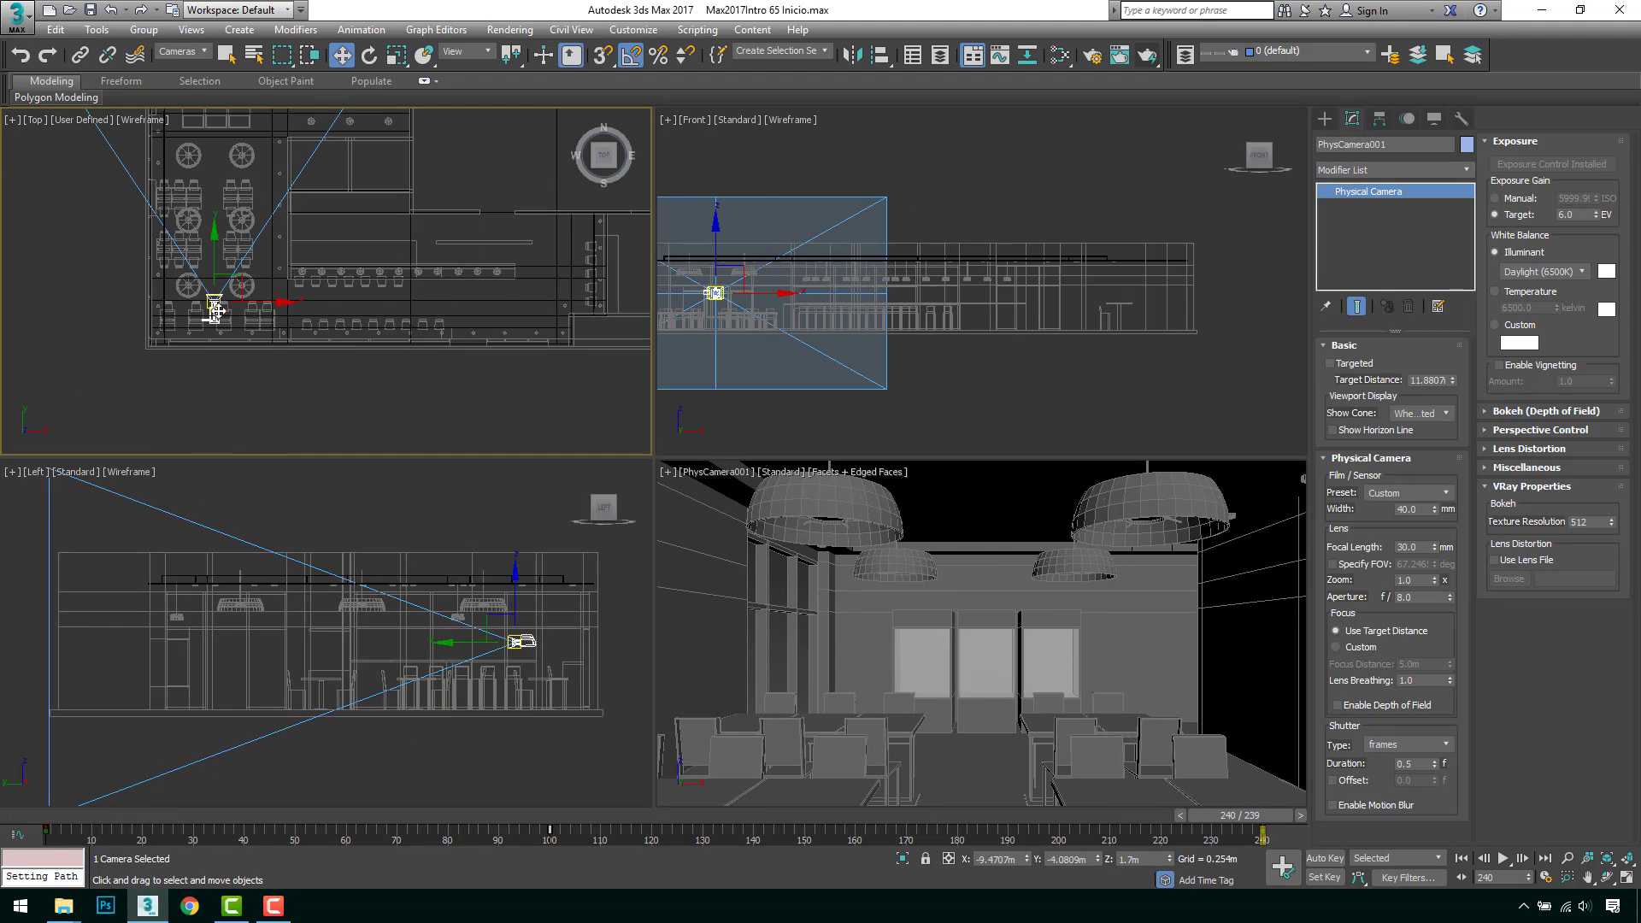